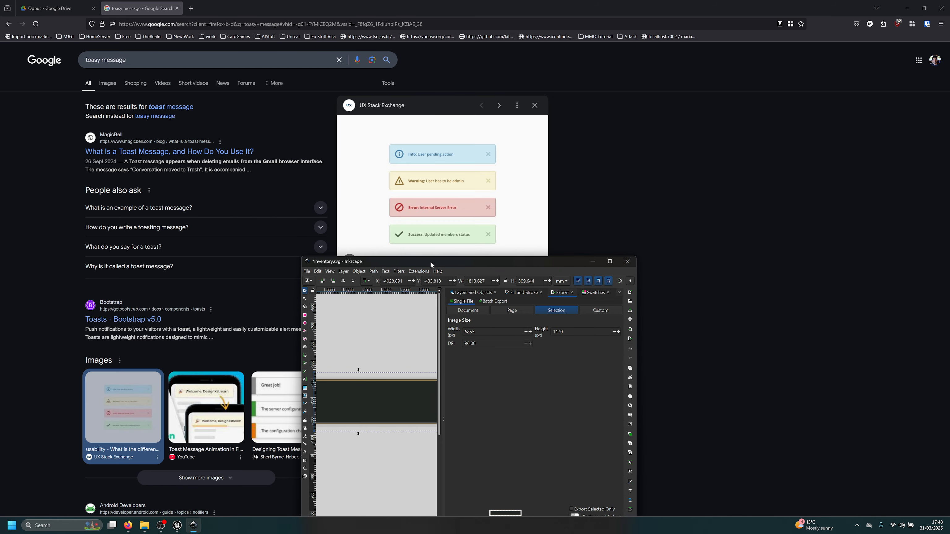
# View the dark gold-bordered bar artwork in Inkscape, and switch to the MasterRpgCharacter window in Unreal Editor
pyautogui.doubleClick(430, 260)
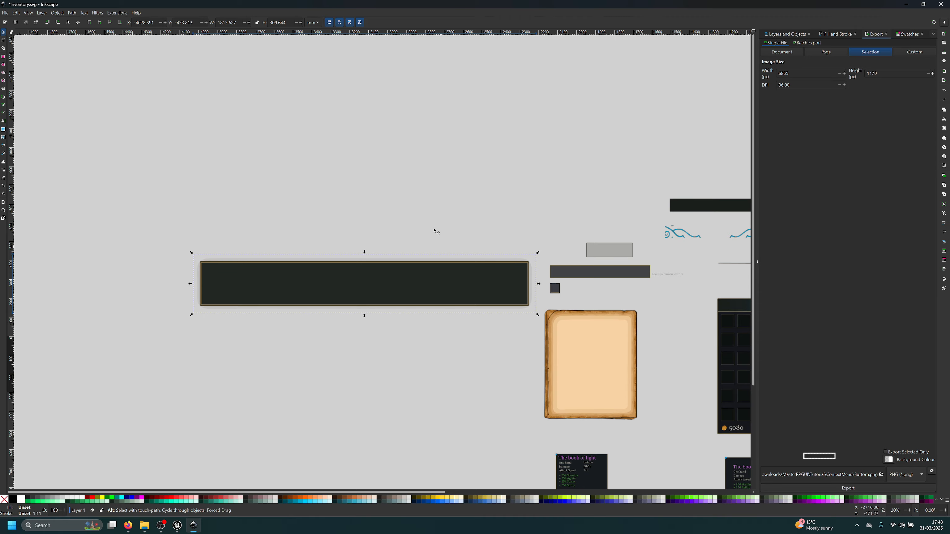
pyautogui.click(235, 371)
pyautogui.moveTo(177, 526)
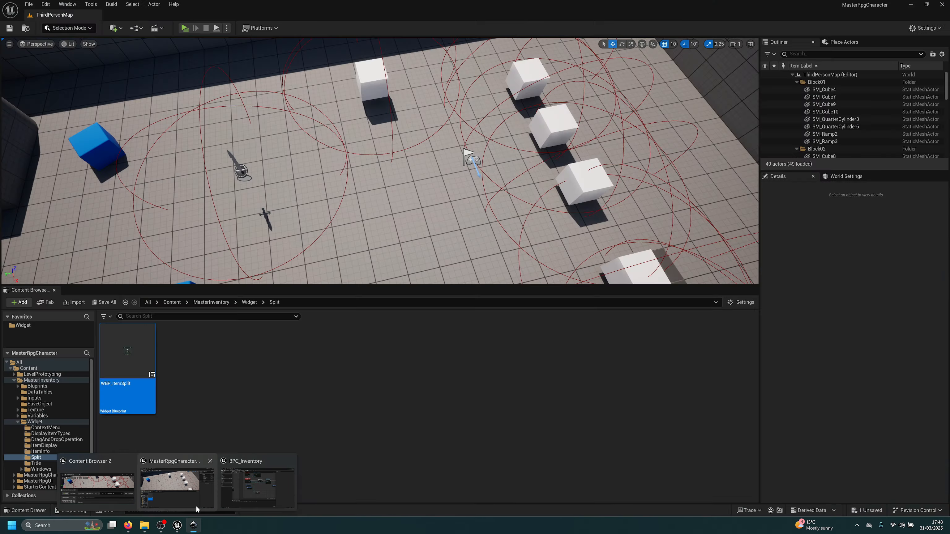
pyautogui.click(196, 506)
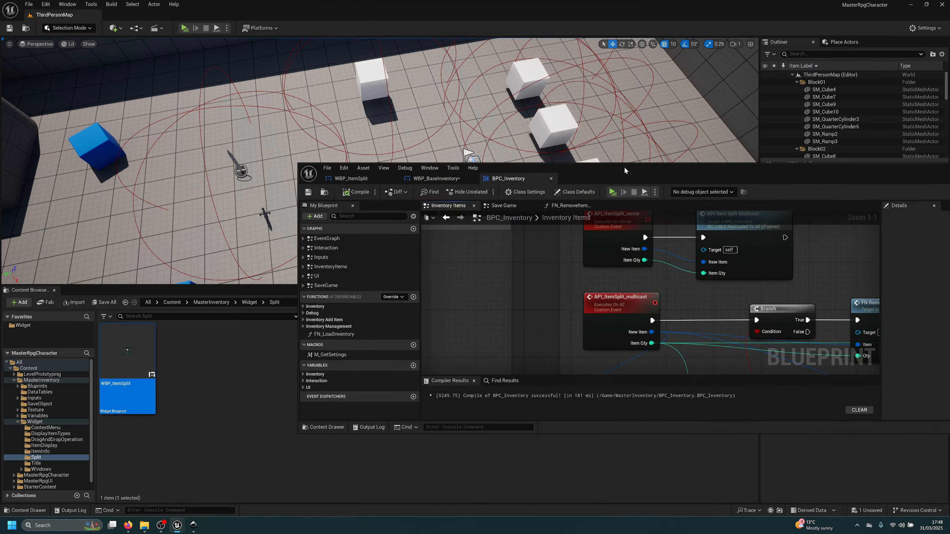
# Find the T_ContextButtom texture in MasterInventory/Texture/Widget/ContextMenu and open it in the texture editor
pyautogui.moveTo(624, 171); pyautogui.dragTo(636, 391)
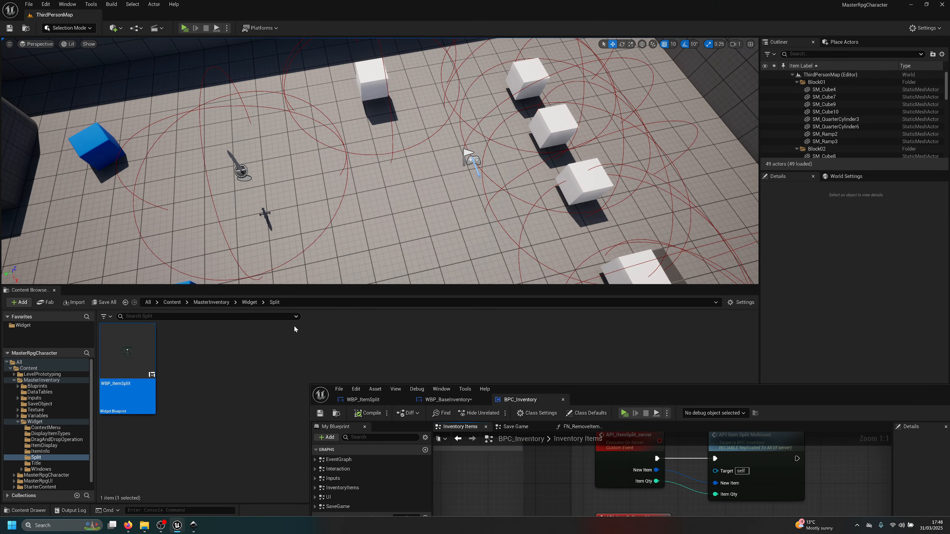
pyautogui.click(211, 302)
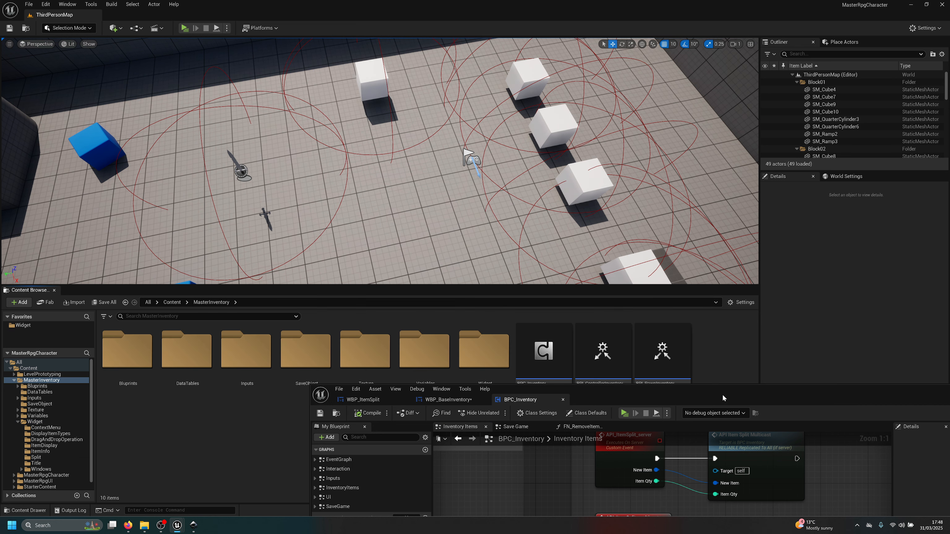
pyautogui.moveTo(725, 399); pyautogui.dragTo(679, 456)
pyautogui.doubleClick(385, 370)
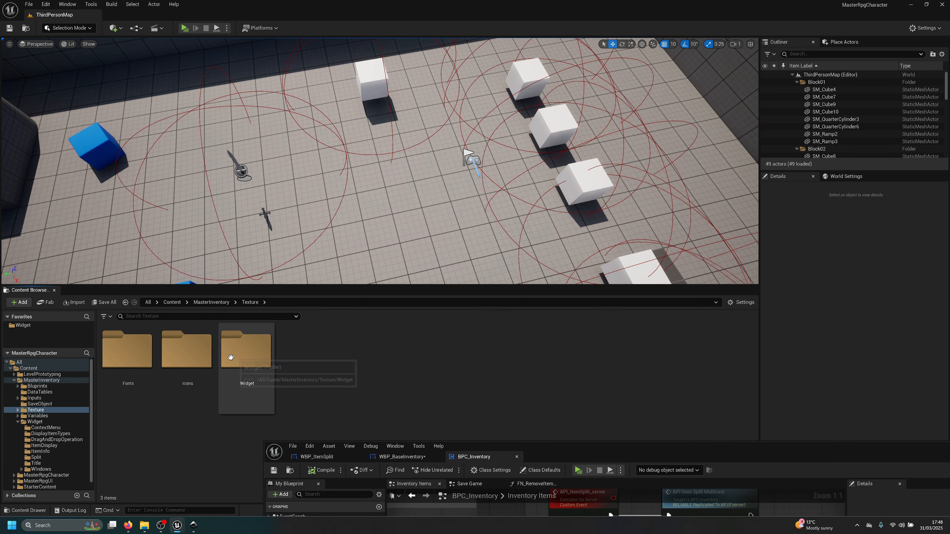
pyautogui.doubleClick(226, 353)
pyautogui.doubleClick(135, 357)
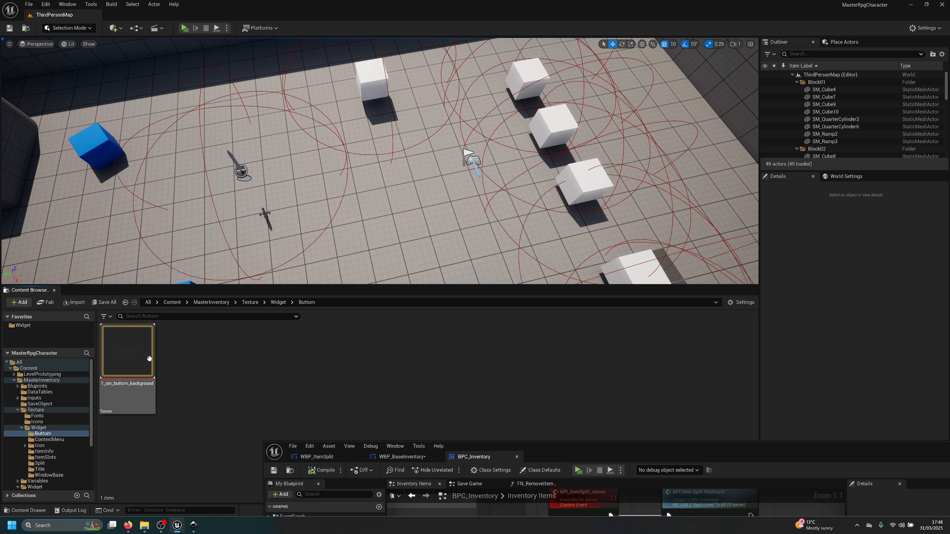
pyautogui.click(46, 439)
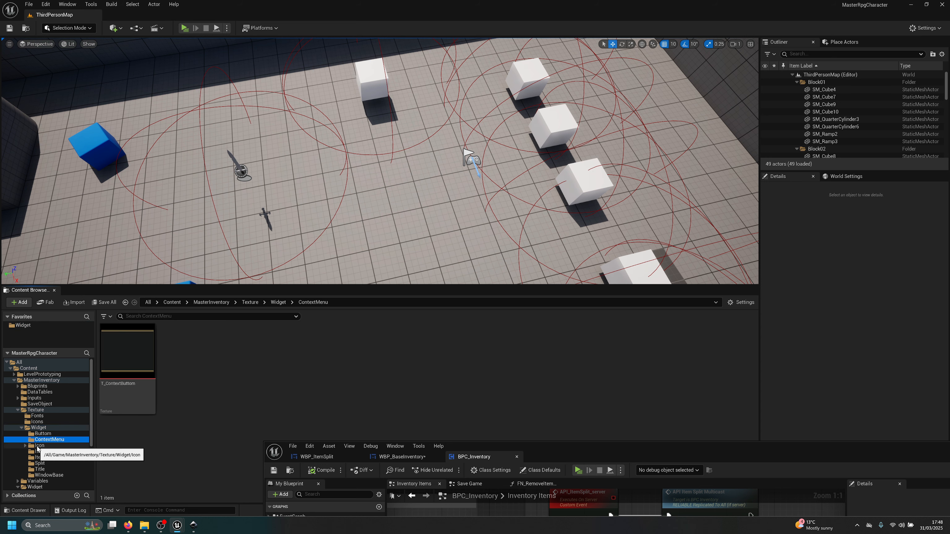
pyautogui.click(123, 376)
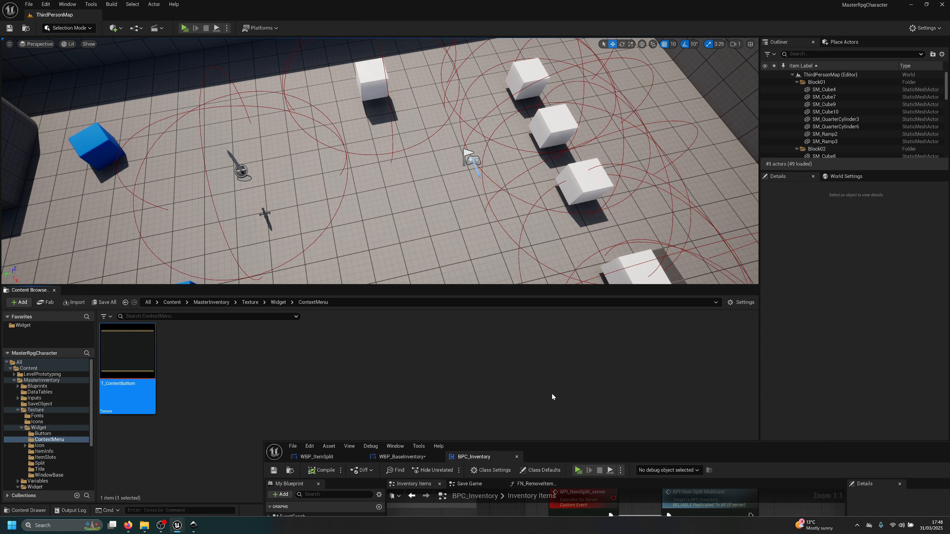
pyautogui.moveTo(637, 456); pyautogui.dragTo(534, 197)
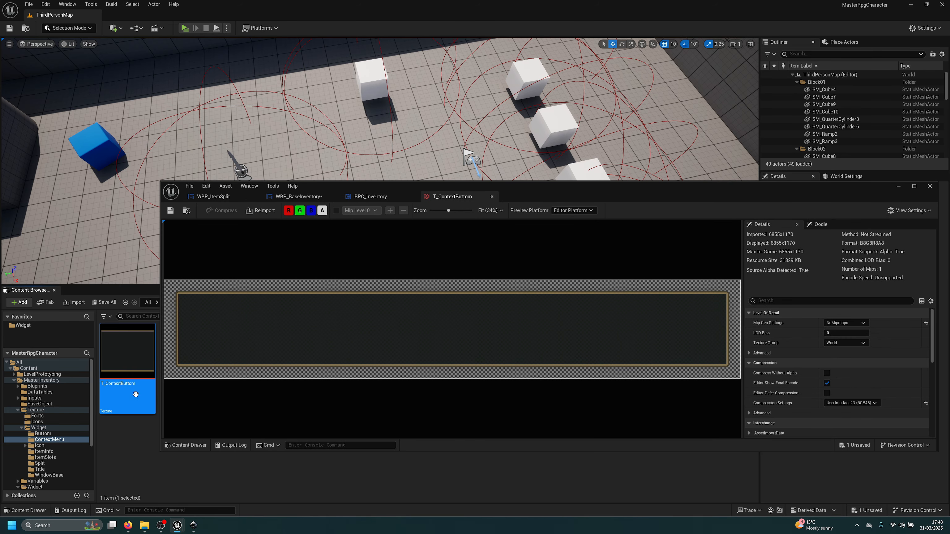
# Compare the texture with the source bar group in the Inkscape drawing, and return to Unreal Editor
pyautogui.hotkey('alt', 'Tab')
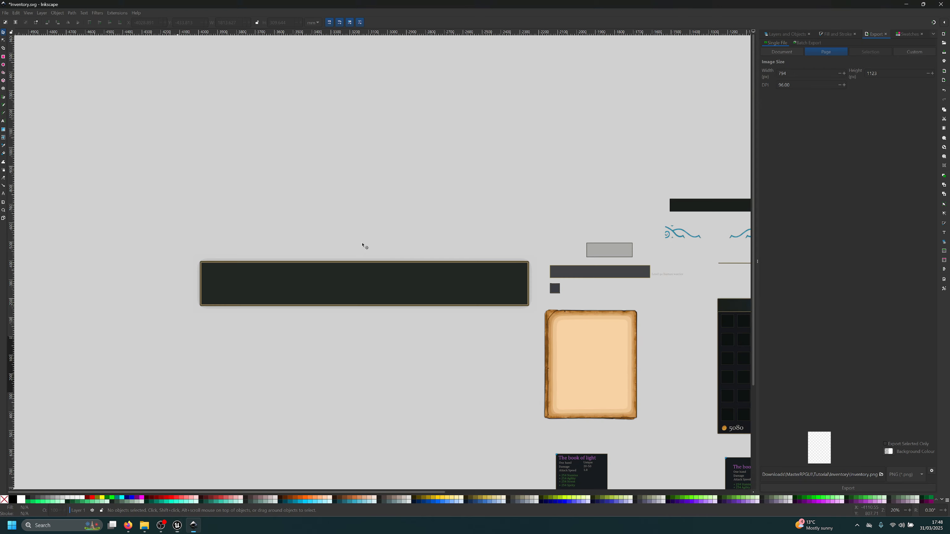
pyautogui.click(355, 285)
pyautogui.moveTo(353, 348); pyautogui.dragTo(272, 311, button='middle')
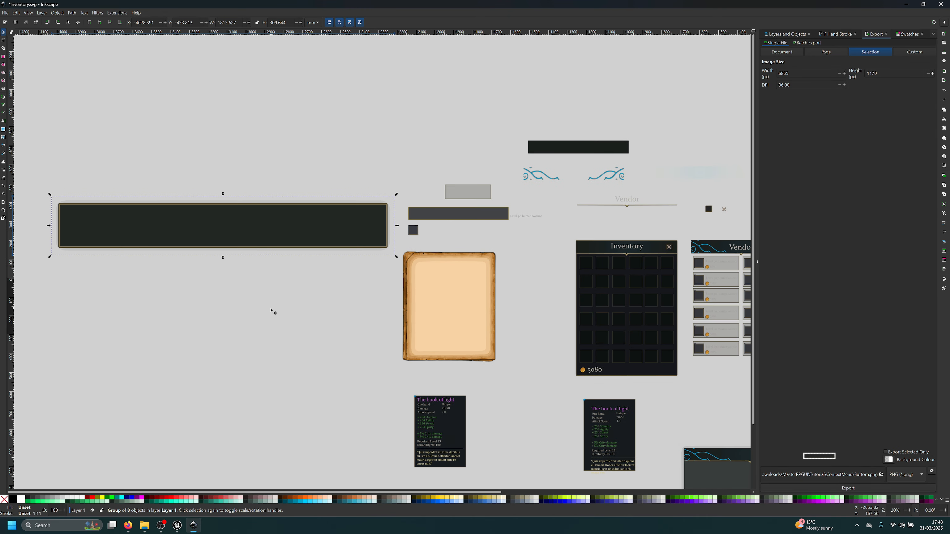
pyautogui.hotkey('alt', 'Tab')
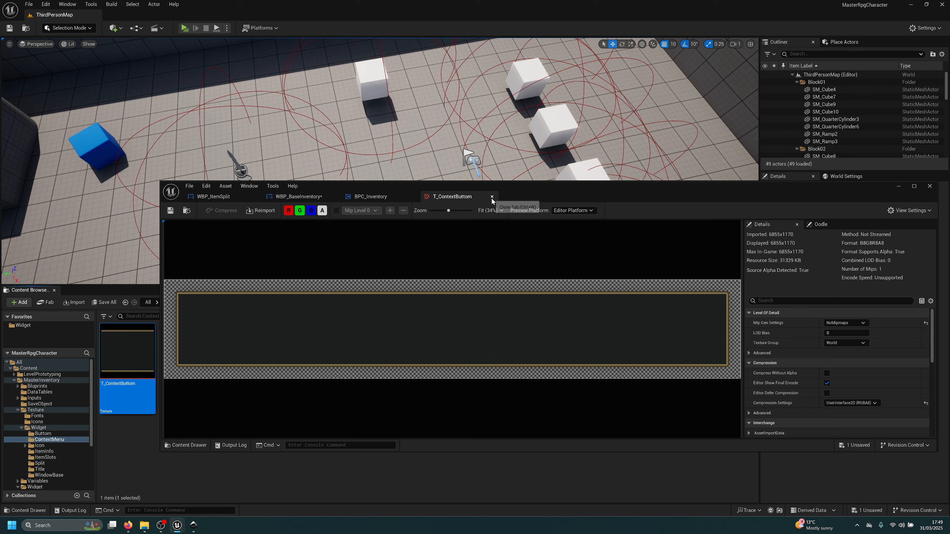
# Save the WBP_BaseInventory widget blueprint and locate it in the Content Browser
pyautogui.moveTo(527, 195); pyautogui.dragTo(733, 336)
pyautogui.click(508, 340)
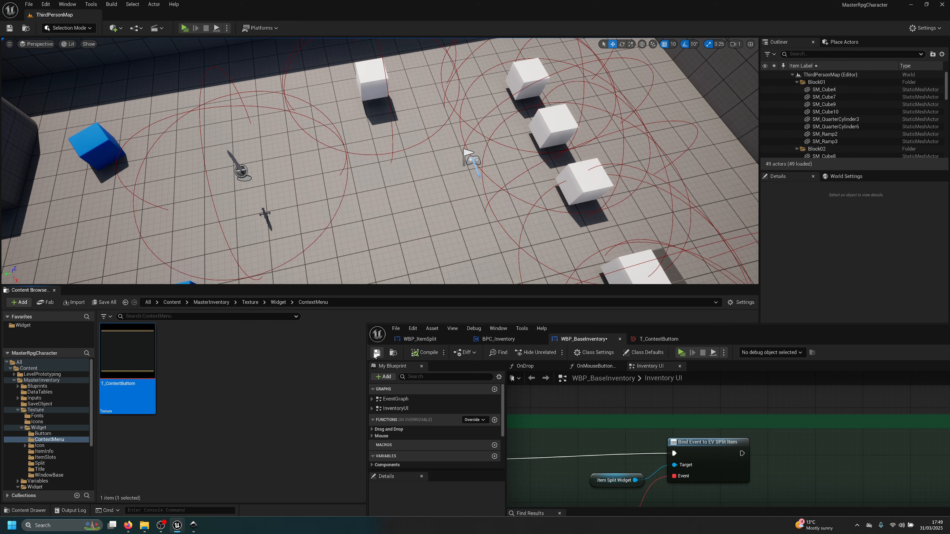
pyautogui.click(393, 352)
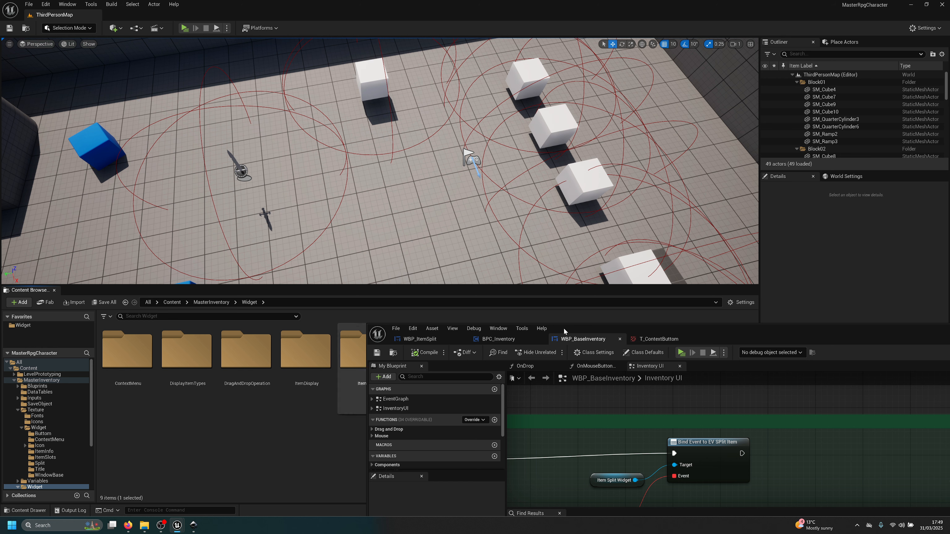
# Create a folder named Notifications inside MasterInventory/Widget and open it
pyautogui.moveTo(707, 339); pyautogui.dragTo(607, 477)
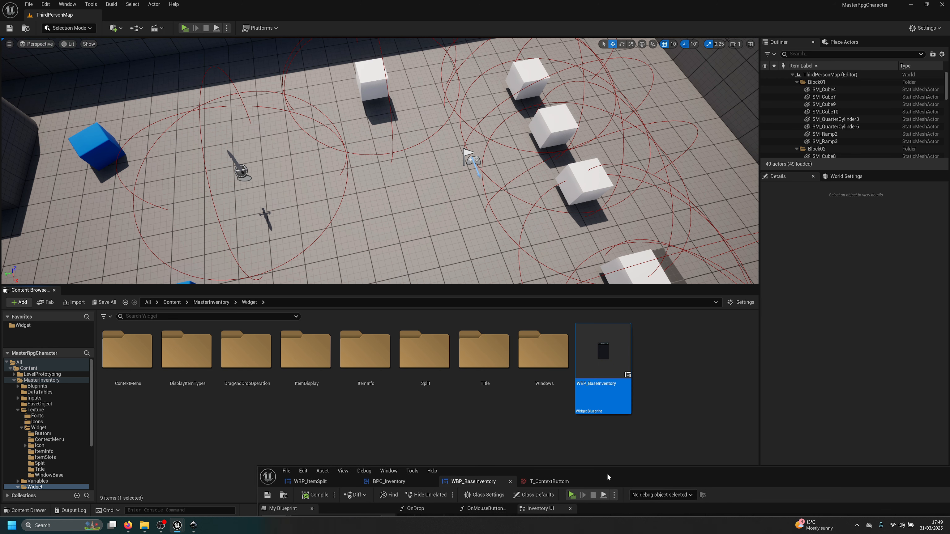
pyautogui.rightClick(322, 433)
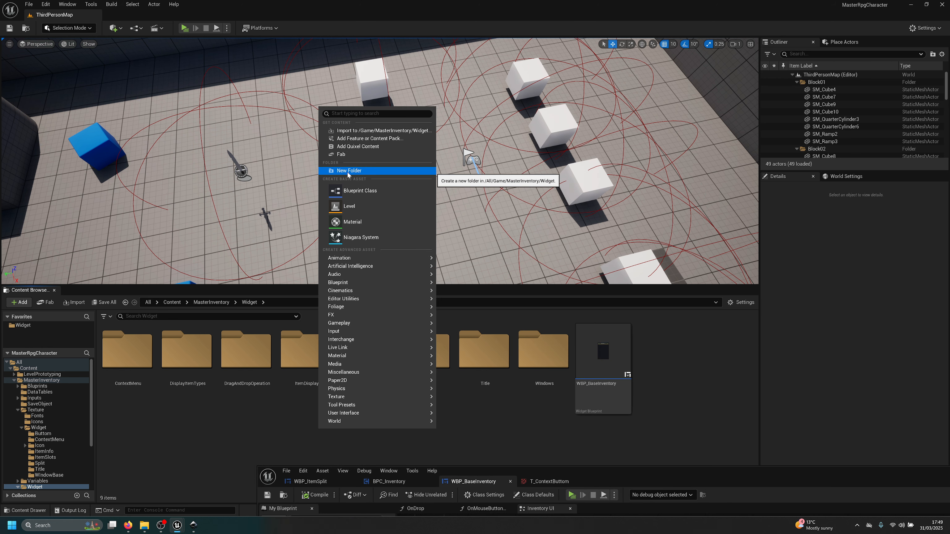
pyautogui.click(348, 171)
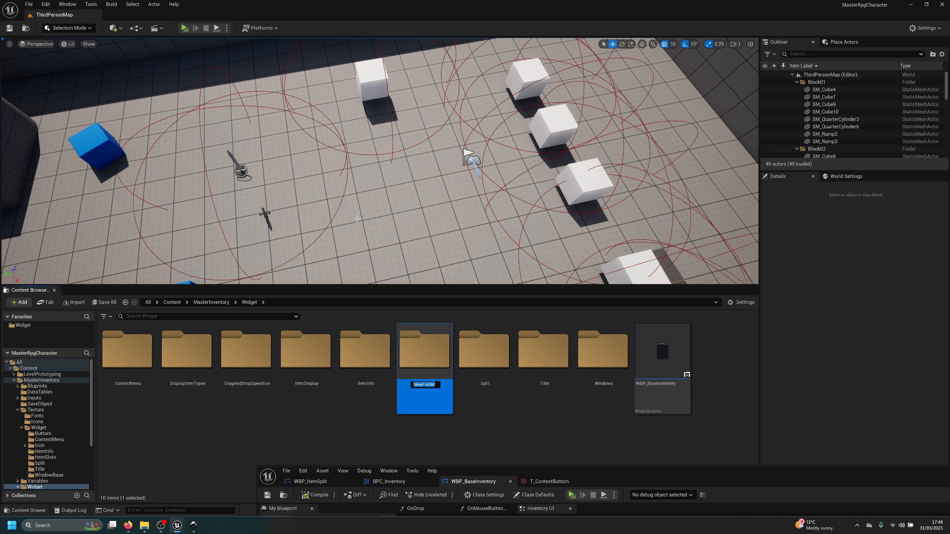
pyautogui.write('Notifications')
pyautogui.press('Return')
pyautogui.press('Return')
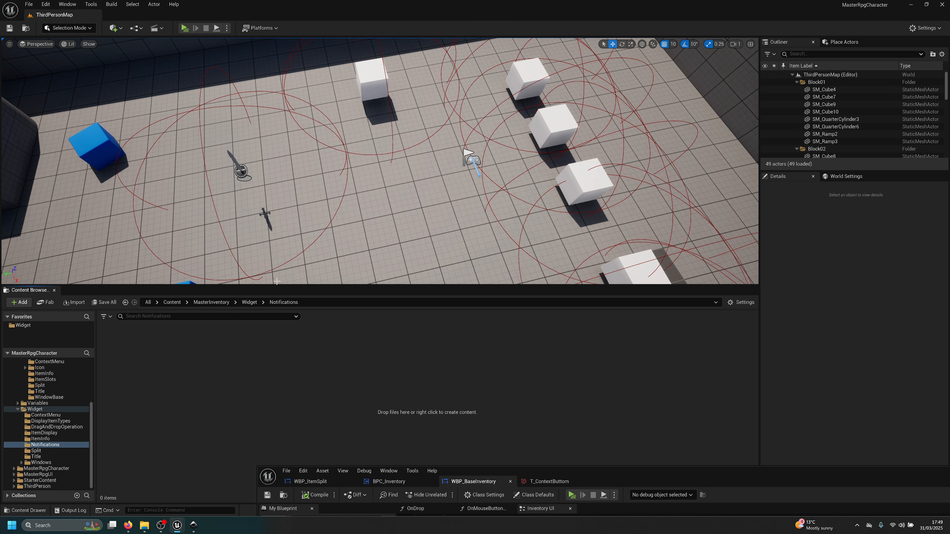
# Create a User Widget blueprint in the Notifications folder and name it WBP_Notificatio
pyautogui.rightClick(240, 390)
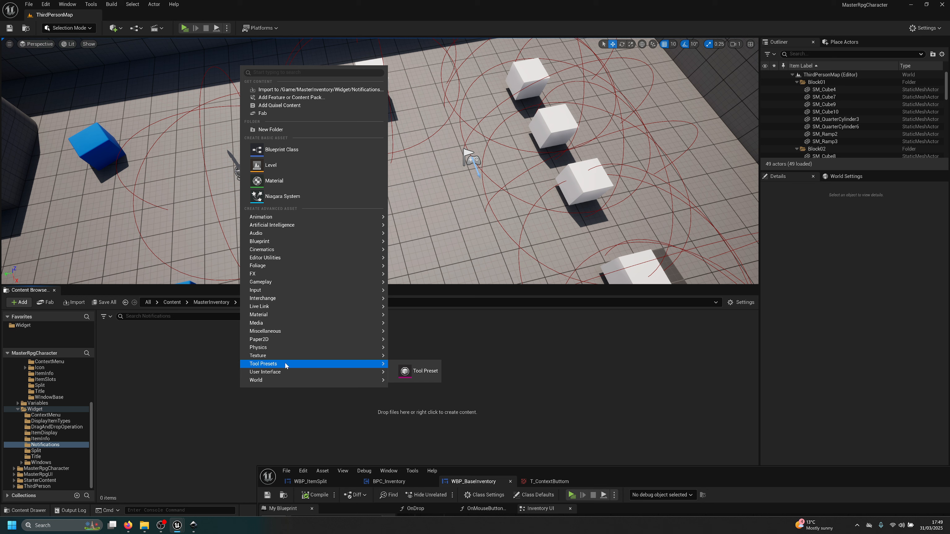
pyautogui.moveTo(283, 373)
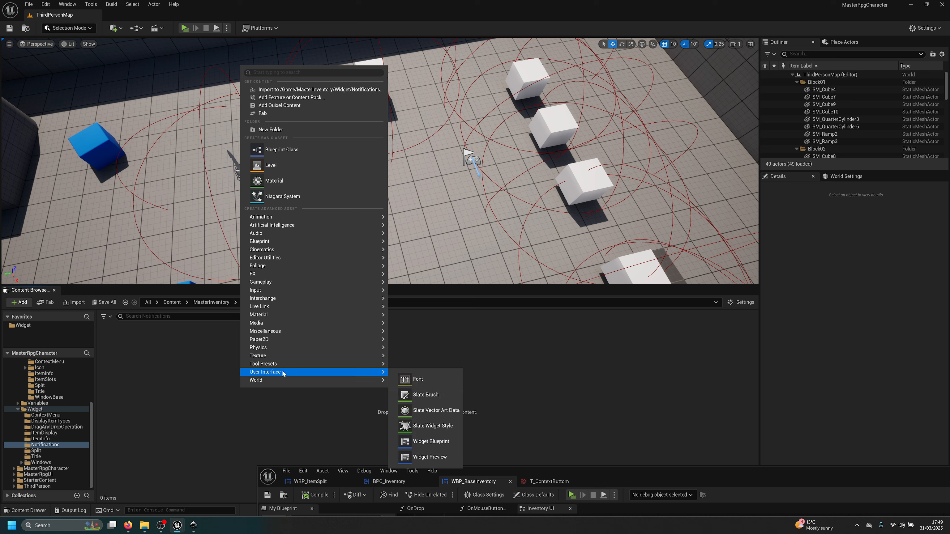
pyautogui.click(430, 442)
pyautogui.click(410, 197)
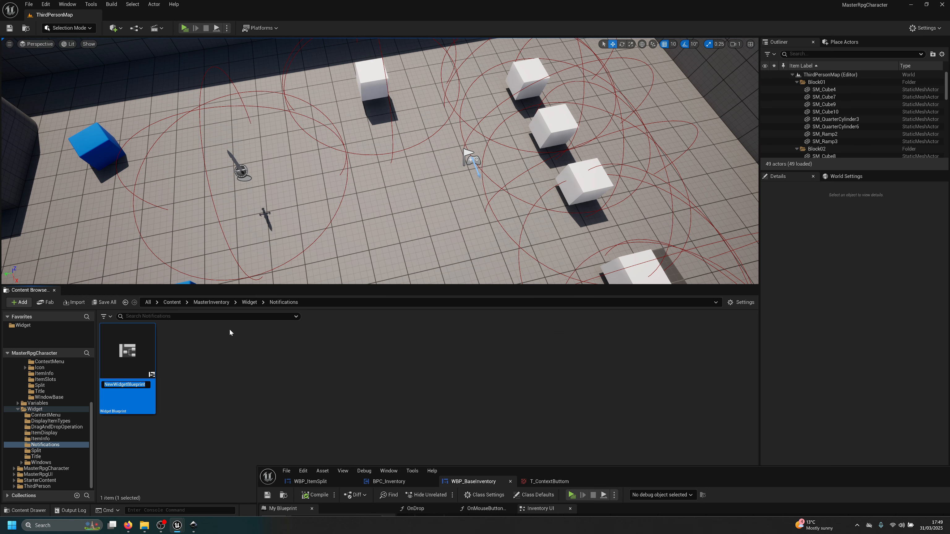
pyautogui.write('WBP_')
pyautogui.write('Notification')
pyautogui.press('BackSpace')
pyautogui.press('BackSpace')
pyautogui.press('BackSpace')
pyautogui.press('Return')
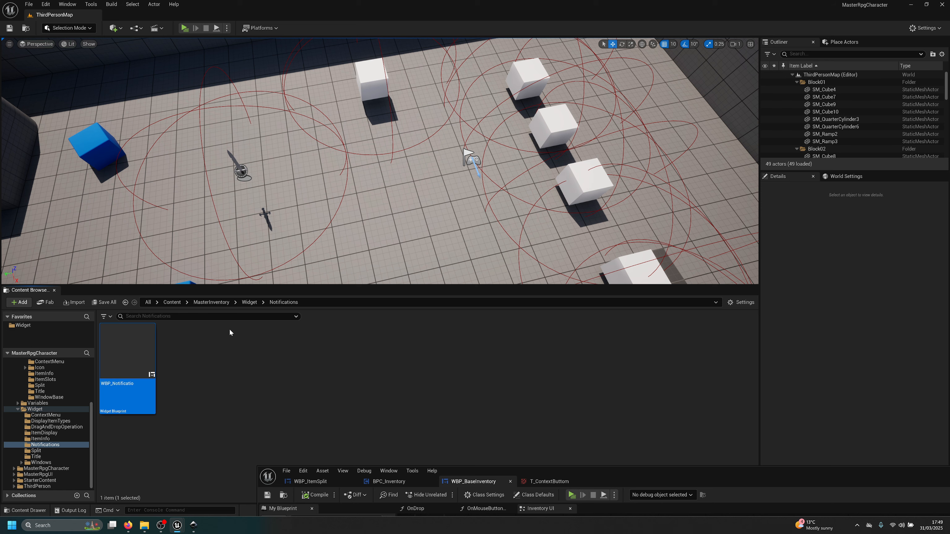
# Correct the new widget blueprint's name to WBP_Notification and open it in the designer
pyautogui.press('F2')
pyautogui.write('n')
pyautogui.press('Return')
pyautogui.press('Return')
pyautogui.moveTo(760, 476); pyautogui.dragTo(623, 186)
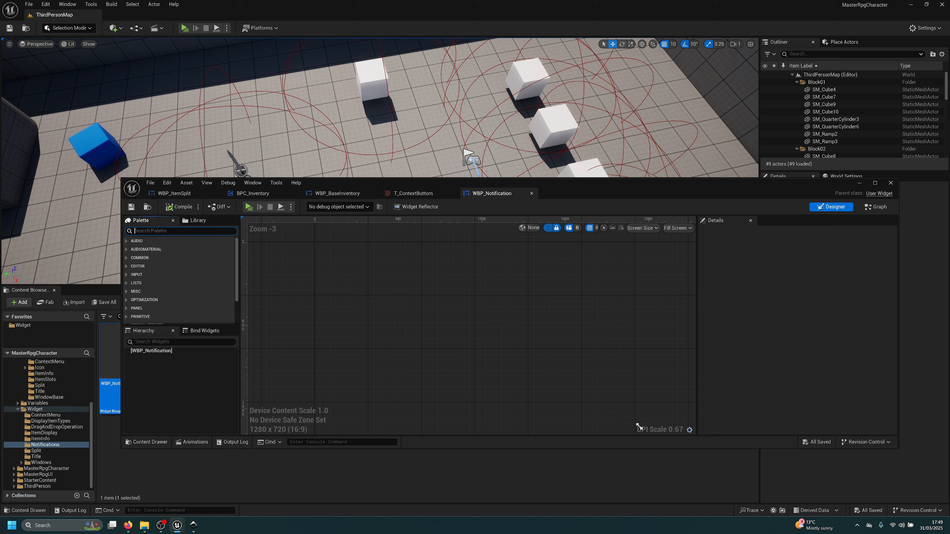
# Add a Border as the root of WBP_Notification with T_ContextButtom as its brush image, and save
pyautogui.write('bor')
pyautogui.moveTo(150, 249); pyautogui.dragTo(167, 356)
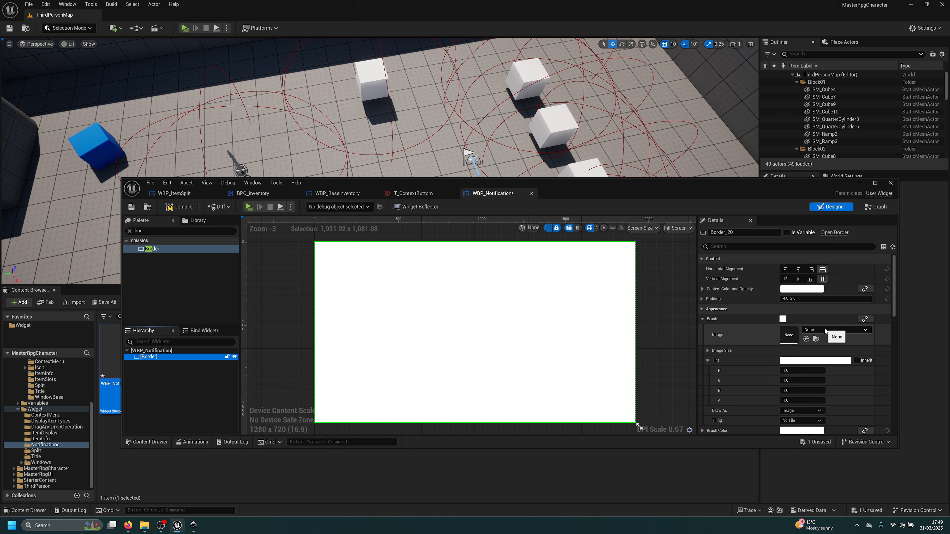
pyautogui.click(823, 330)
pyautogui.write('context')
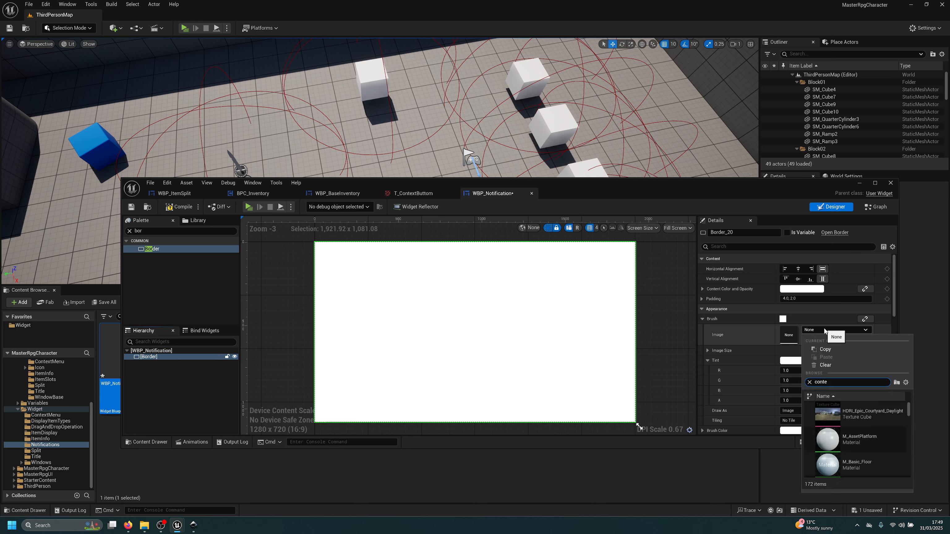
pyautogui.click(849, 421)
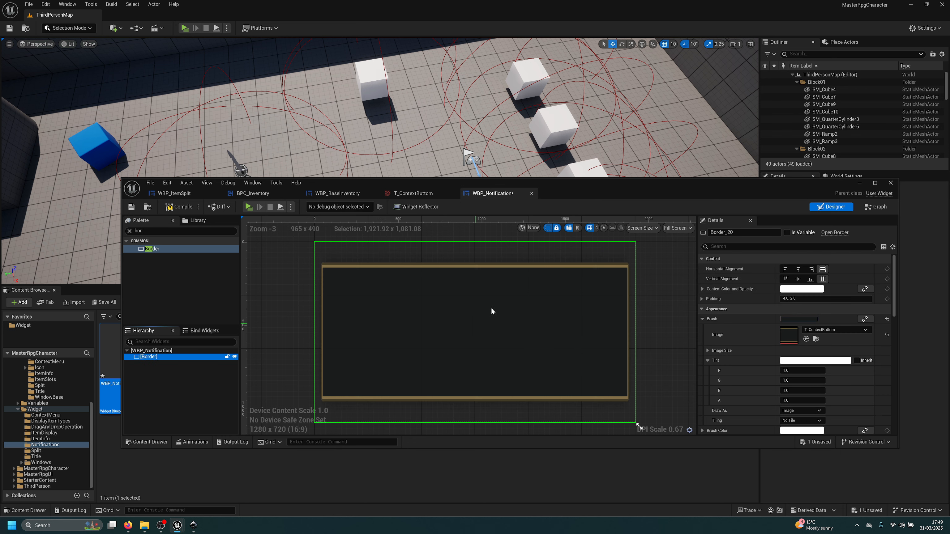
pyautogui.click(131, 207)
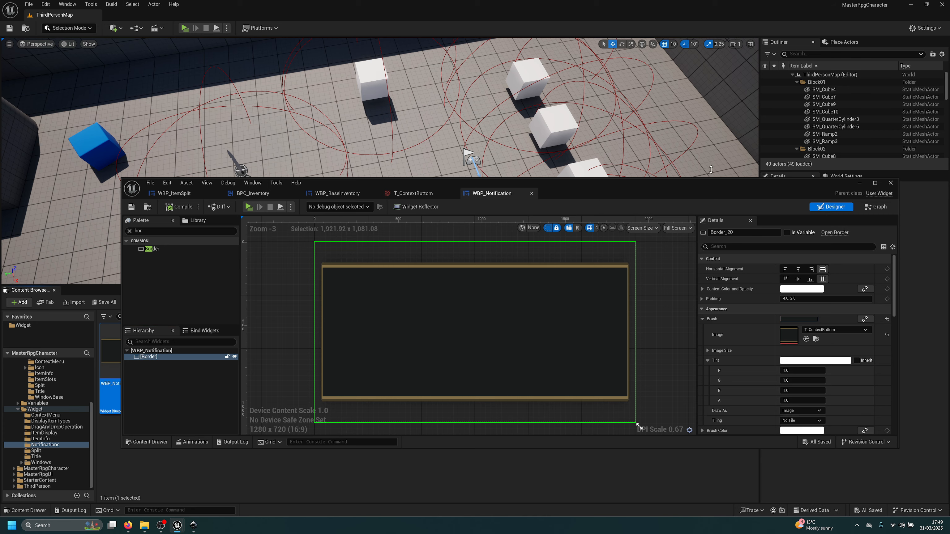
# Maximize the widget editor and check the bar artwork's pixel width and height in Inkscape's export settings
pyautogui.doubleClick(630, 185)
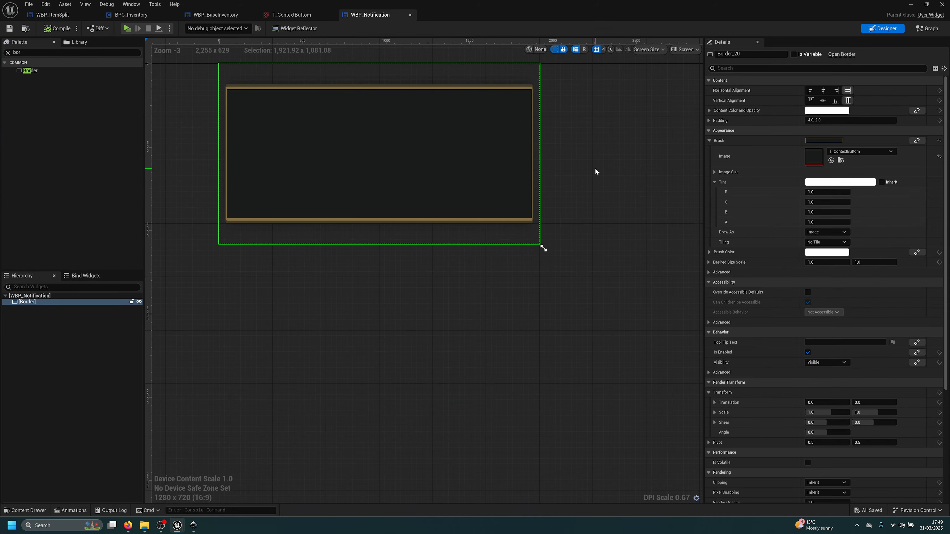
pyautogui.hotkey('alt', 'Tab')
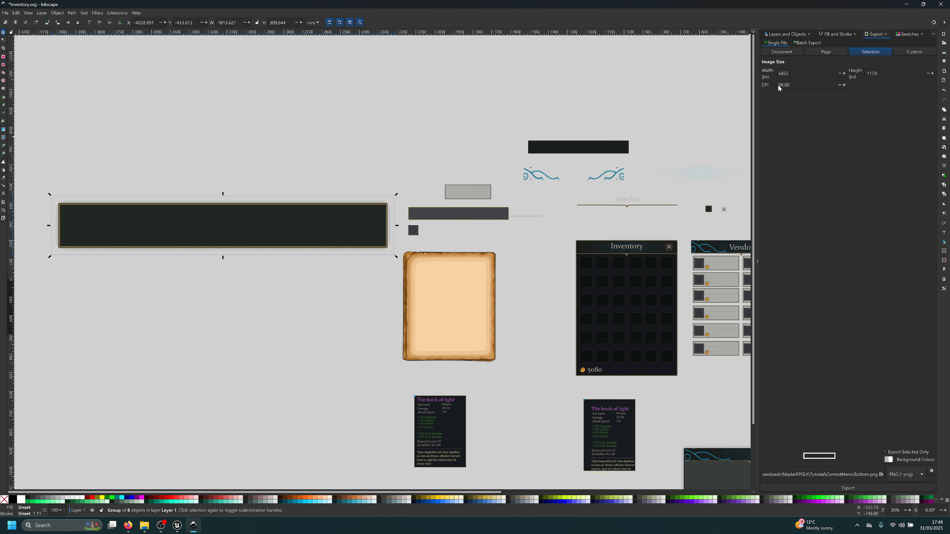
pyautogui.hotkey('alt', 'Tab')
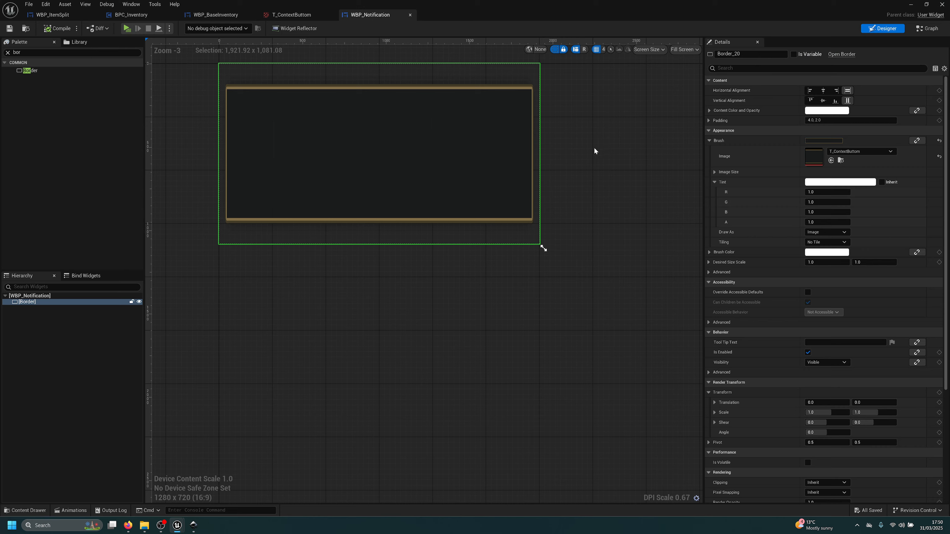
# Try the Desired on Screen and Desired size modes for the widget's designer preview
pyautogui.click(674, 51)
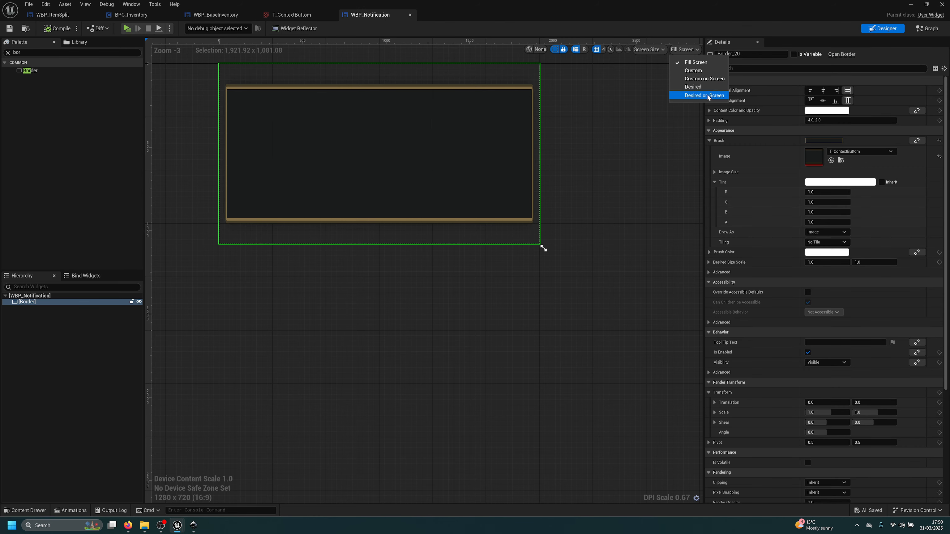
pyautogui.click(707, 94)
pyautogui.click(675, 50)
pyautogui.click(676, 87)
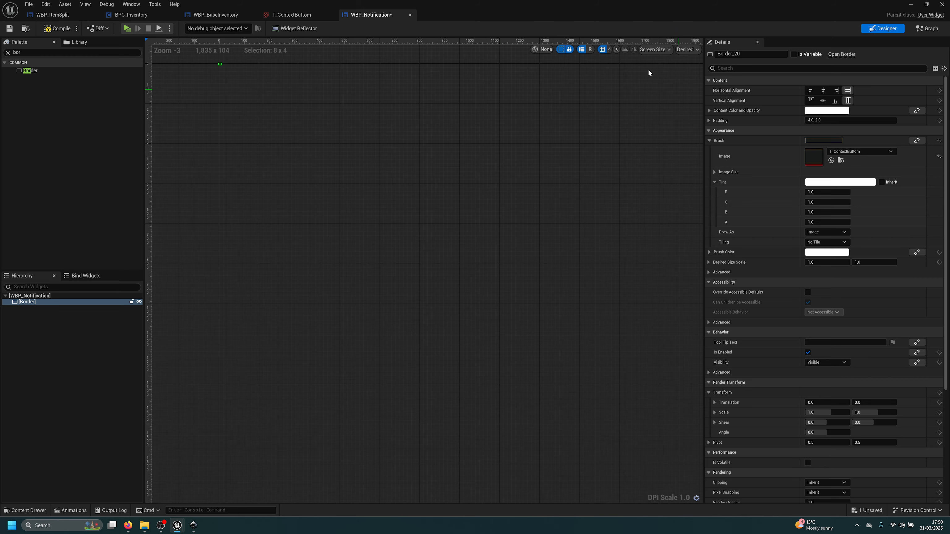
pyautogui.scroll(4, 413, 169)
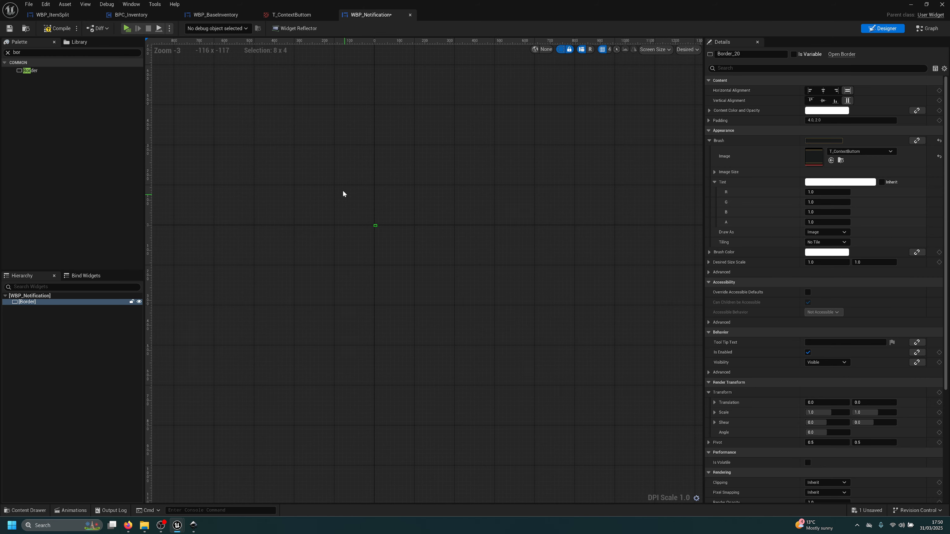
# Set the widget's designer preview size mode to Custom on Screen
pyautogui.click(694, 51)
pyautogui.click(699, 79)
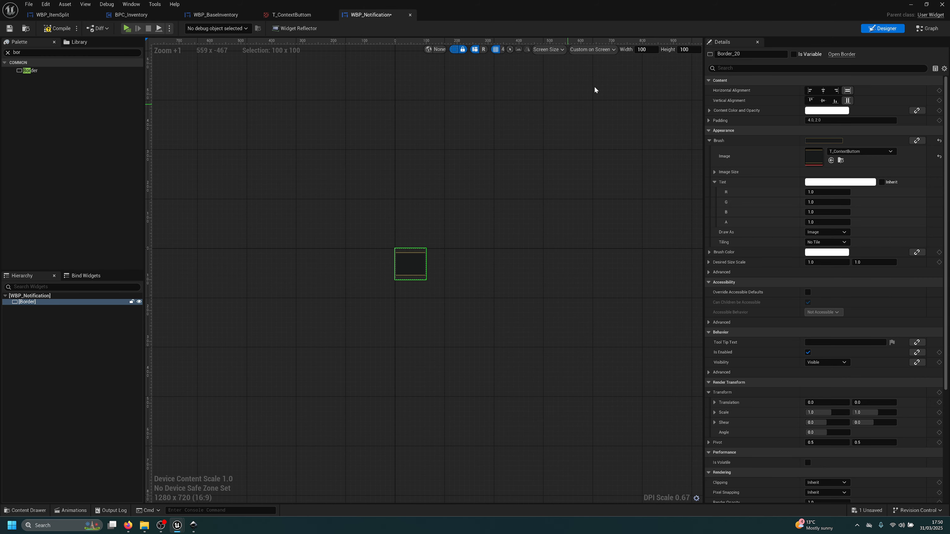
# Set the designer preview's custom size to 600 wide by 100 high and save the widget
pyautogui.moveTo(643, 50); pyautogui.dragTo(669, 49)
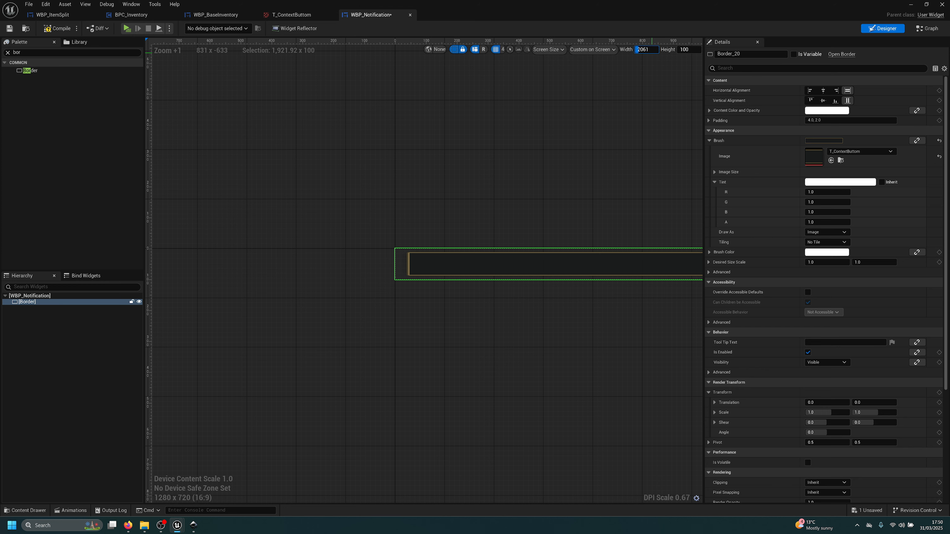
pyautogui.click(644, 50)
pyautogui.write('600')
pyautogui.press('Return')
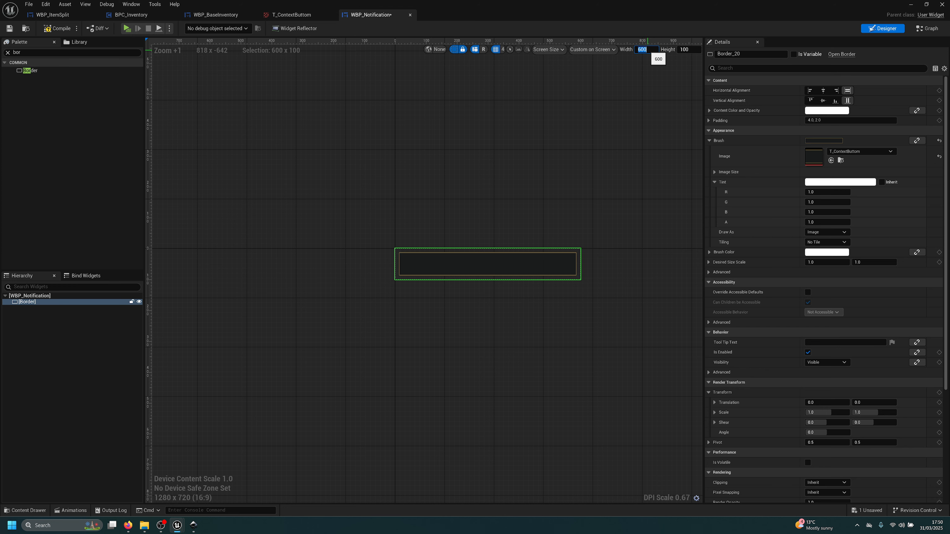
pyautogui.press('Tab')
pyautogui.write('200')
pyautogui.press('Return')
pyautogui.write('10')
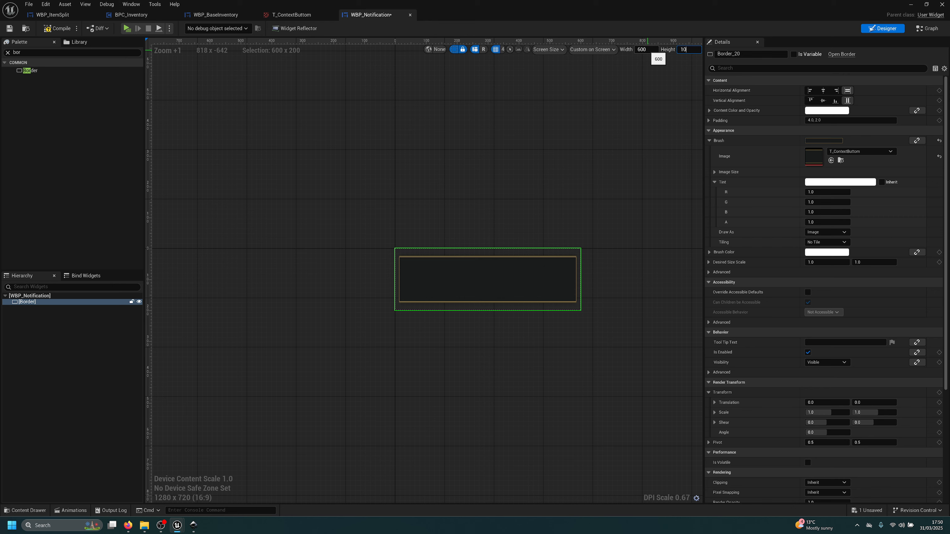
pyautogui.write('0')
pyautogui.press('Return')
pyautogui.moveTo(427, 273); pyautogui.dragTo(342, 257, button='right')
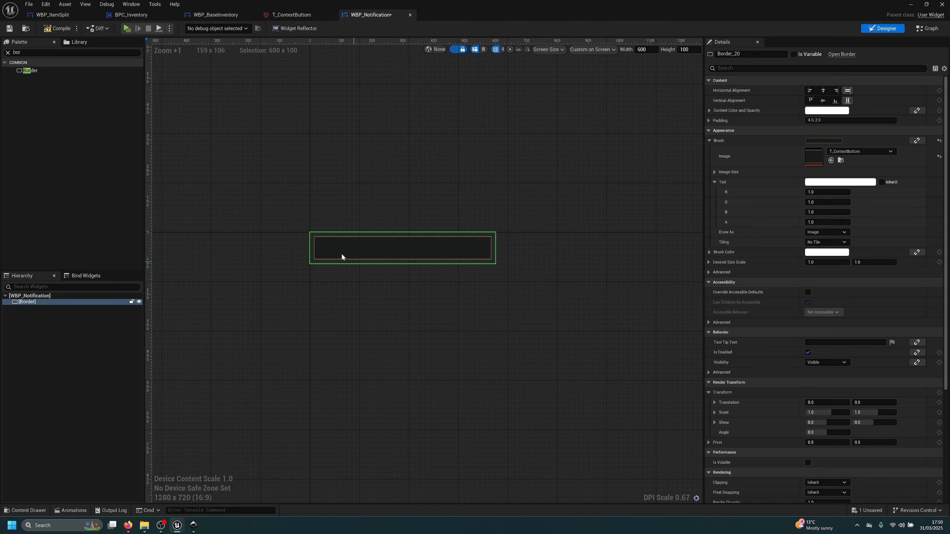
pyautogui.scroll(1, 336, 251)
pyautogui.click(323, 277)
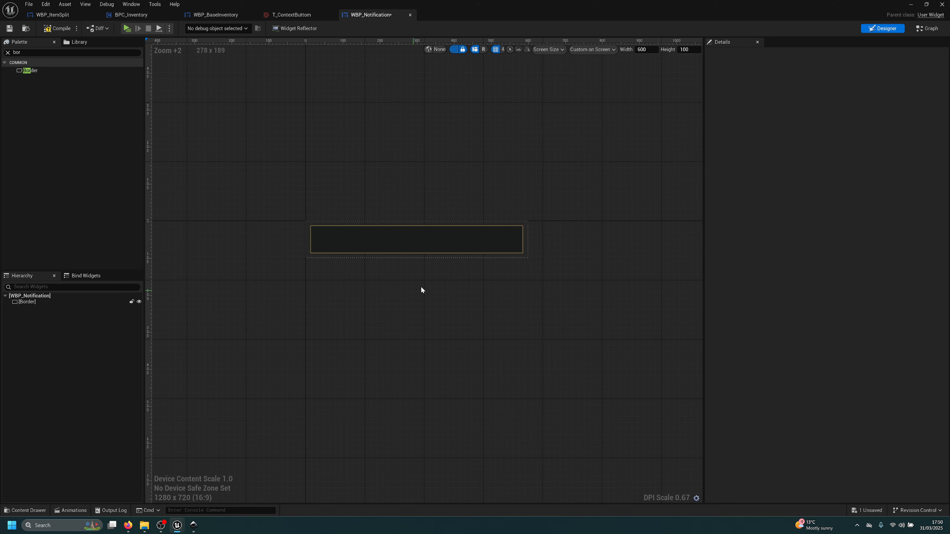
pyautogui.scroll(5, 373, 288)
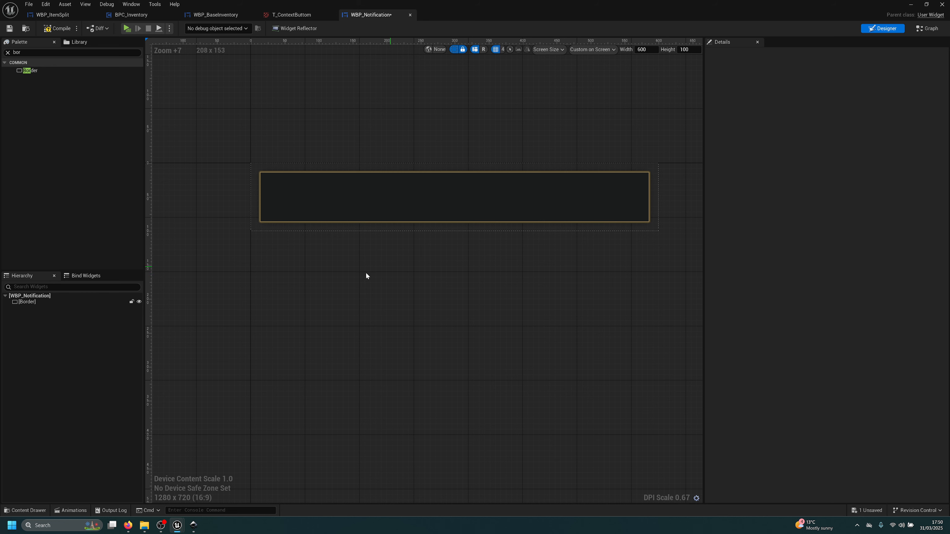
pyautogui.hotkey('ctrl', 's')
# Check the toast message reference in the browser, then add a Horizontal Box inside WBP_Notification's root Border
pyautogui.click(127, 525)
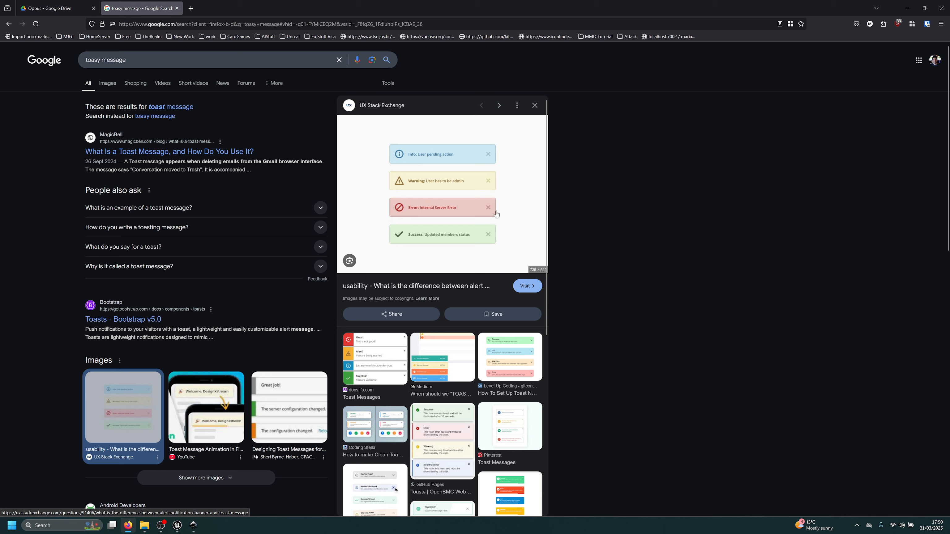
pyautogui.hotkey('alt', 'Tab')
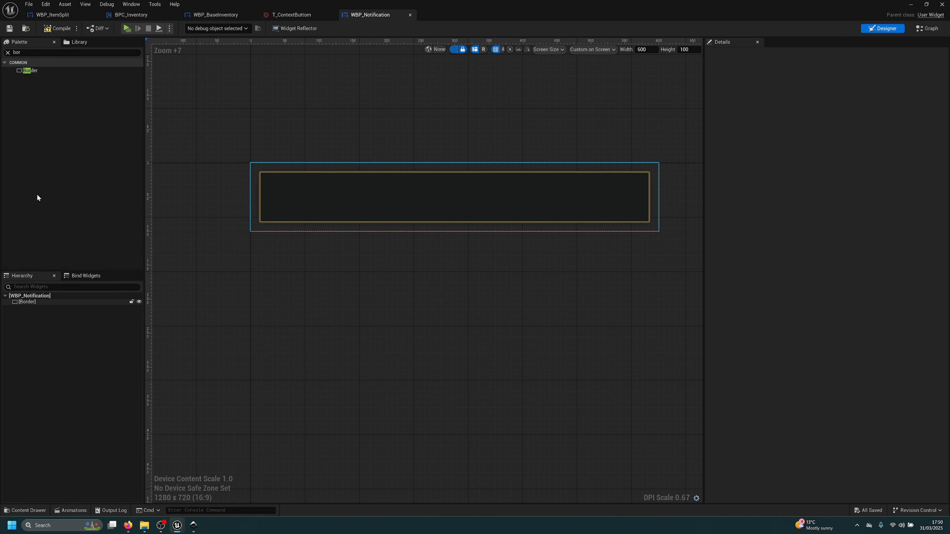
pyautogui.hotkey('ctrl', 'a')
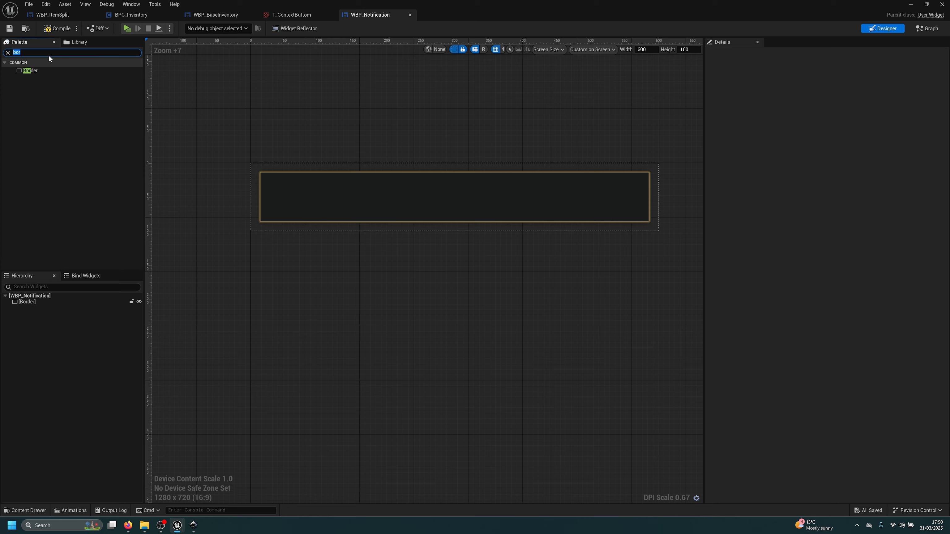
pyautogui.write('hori')
pyautogui.moveTo(38, 66); pyautogui.dragTo(38, 309)
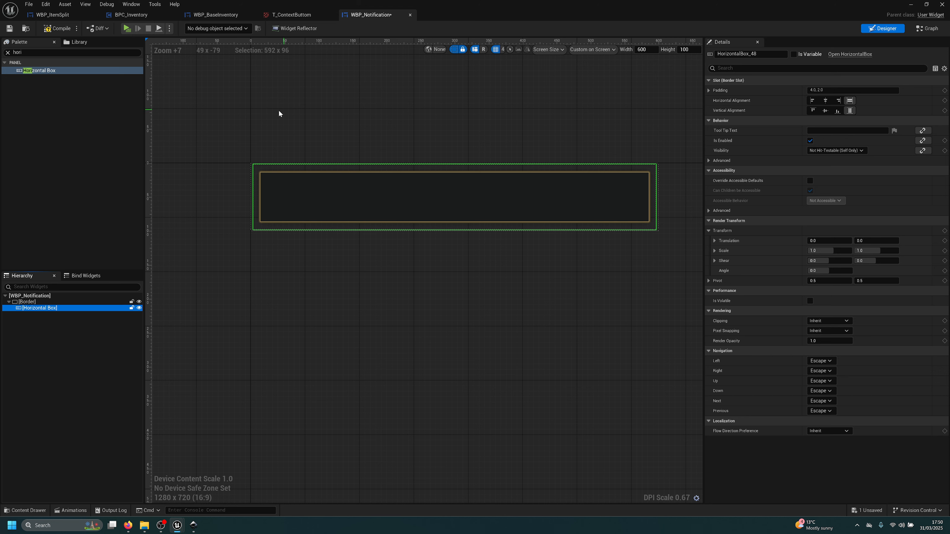
# Add a Border inside the Horizontal Box and use T_listItemSlot as its brush image
pyautogui.click(53, 52)
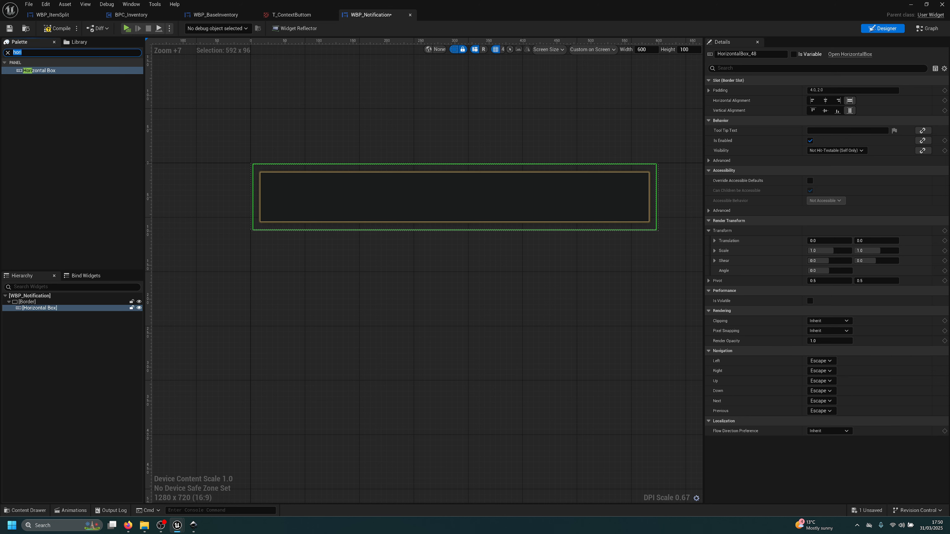
pyautogui.write('bor')
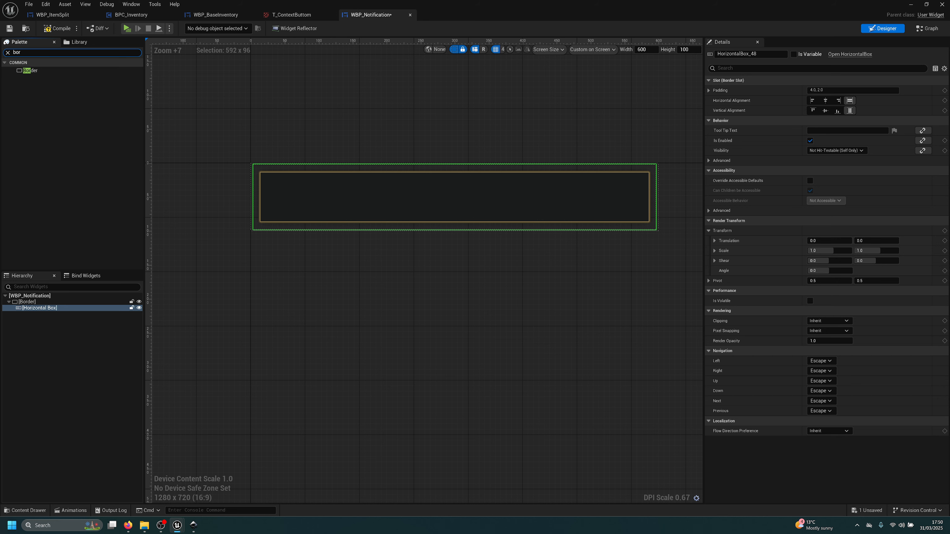
pyautogui.moveTo(37, 71); pyautogui.dragTo(37, 311)
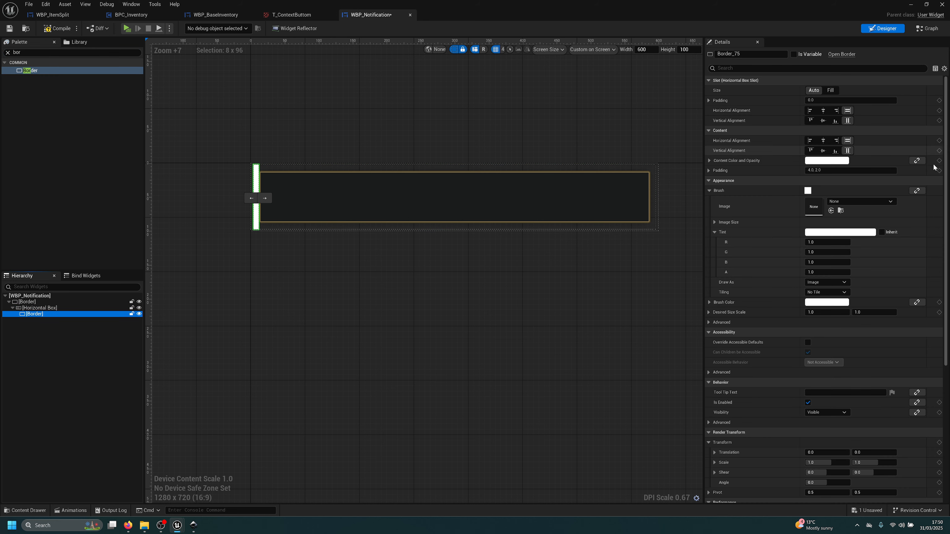
pyautogui.click(843, 202)
pyautogui.write('slo')
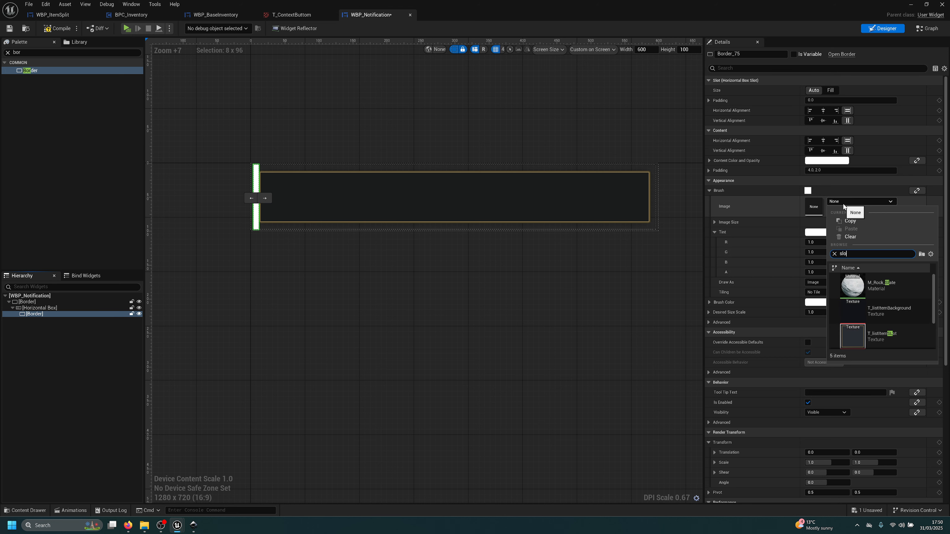
pyautogui.scroll(-1, 898, 312)
pyautogui.click(898, 312)
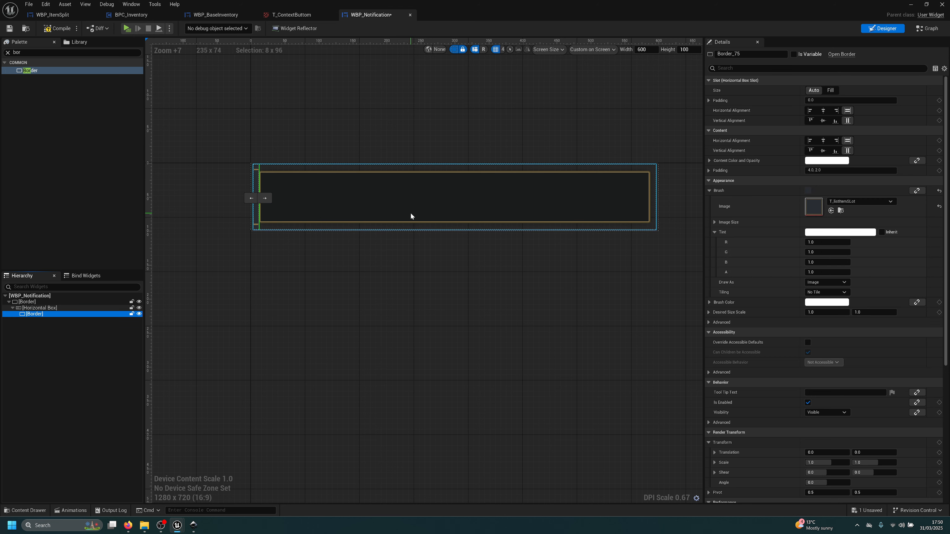
# Try Fill sizing and centred alignment for the inner Border in the Horizontal Box
pyautogui.click(831, 91)
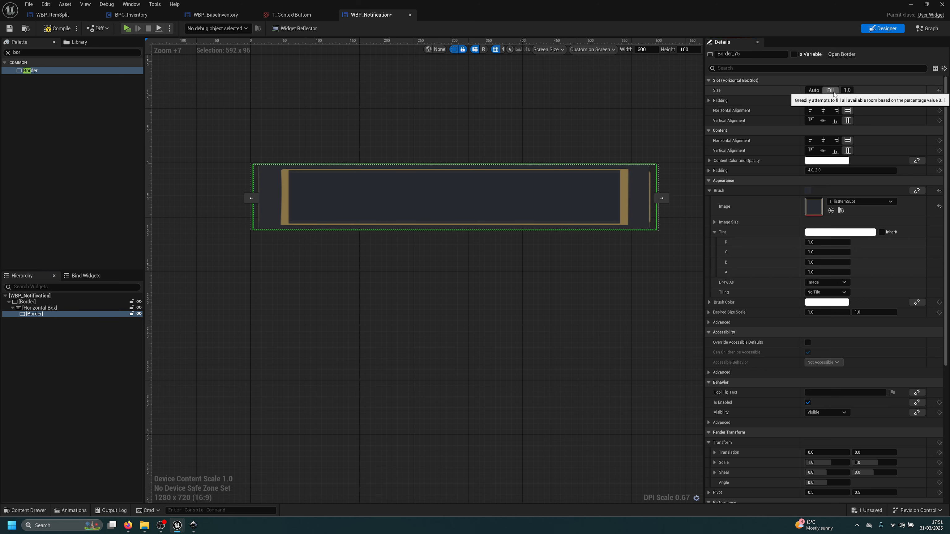
pyautogui.click(813, 91)
pyautogui.click(822, 120)
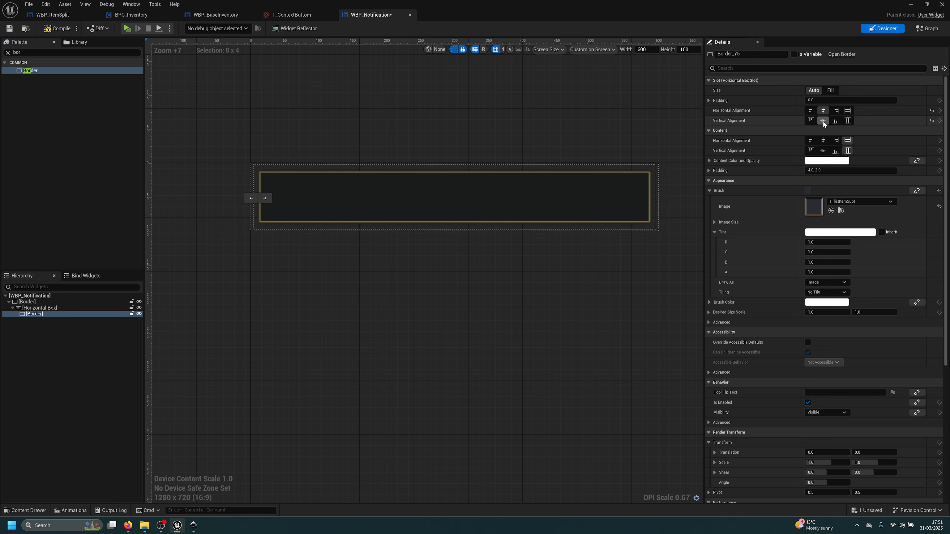
pyautogui.click(848, 120)
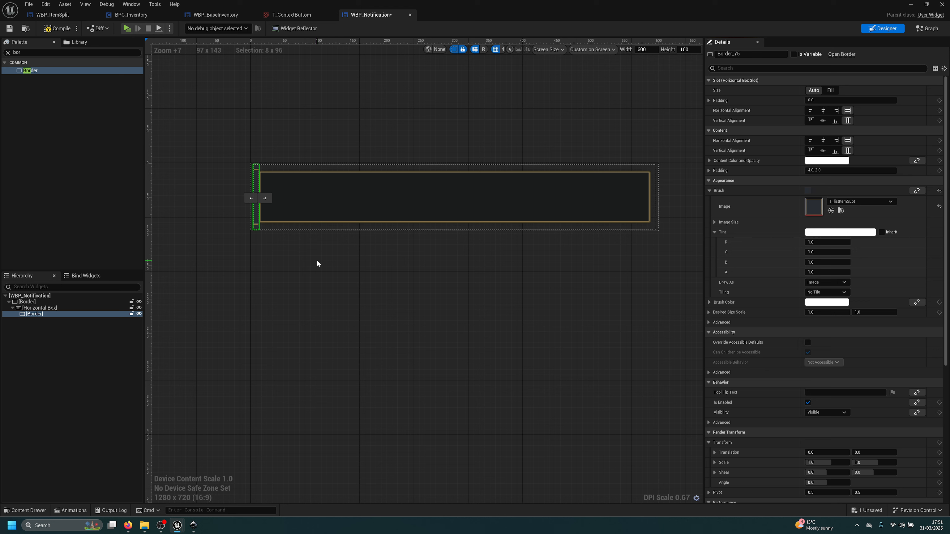
# Add an Image inside the inner Border and rename it NotificationIcon
pyautogui.click(21, 52)
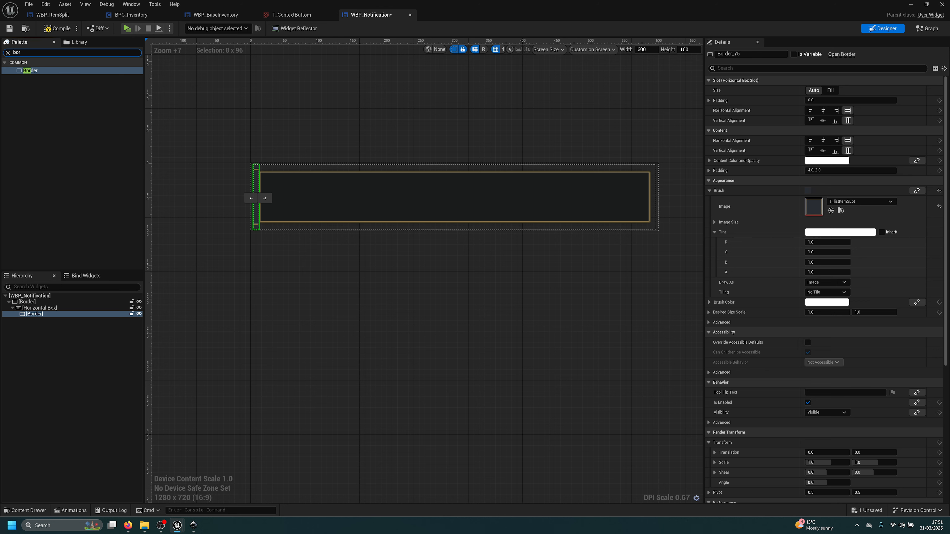
pyautogui.write('image')
pyautogui.moveTo(30, 71); pyautogui.dragTo(46, 321)
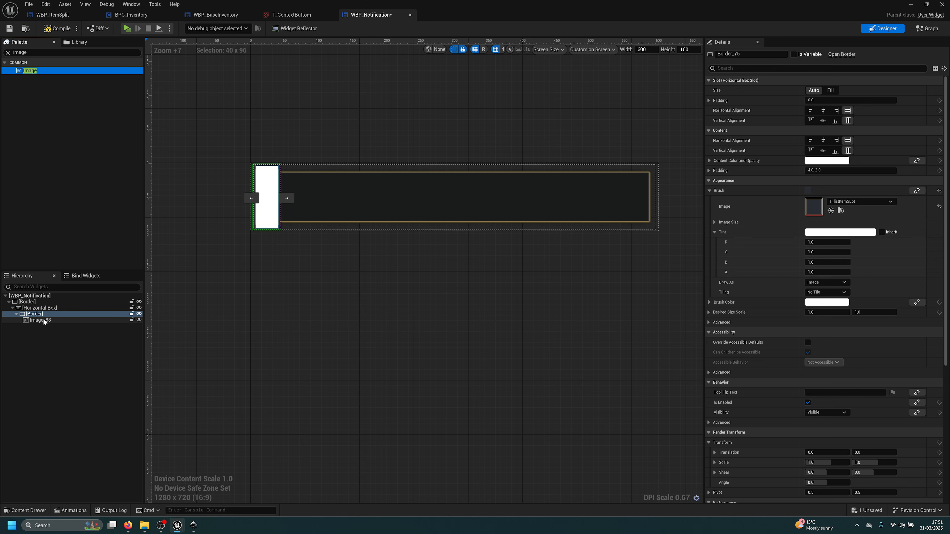
pyautogui.press('F2')
pyautogui.write('NotificationIcon')
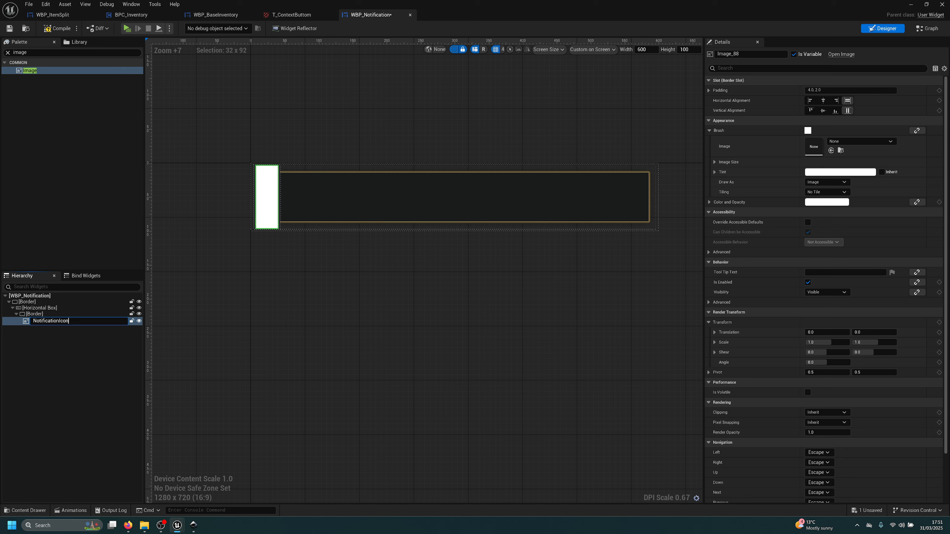
pyautogui.press('Return')
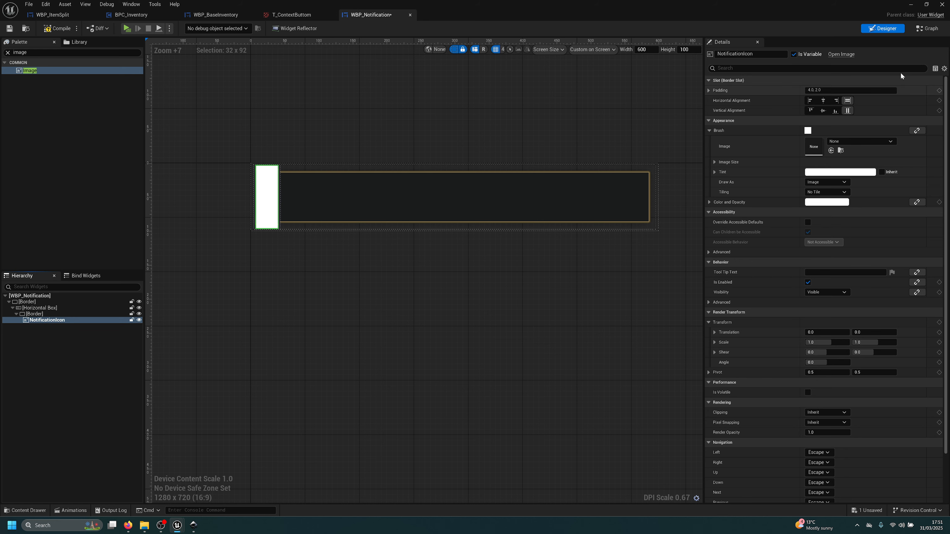
# Set the NotificationIcon image's slot padding to 10 and save the widget
pyautogui.click(850, 90)
pyautogui.write('10')
pyautogui.press('Return')
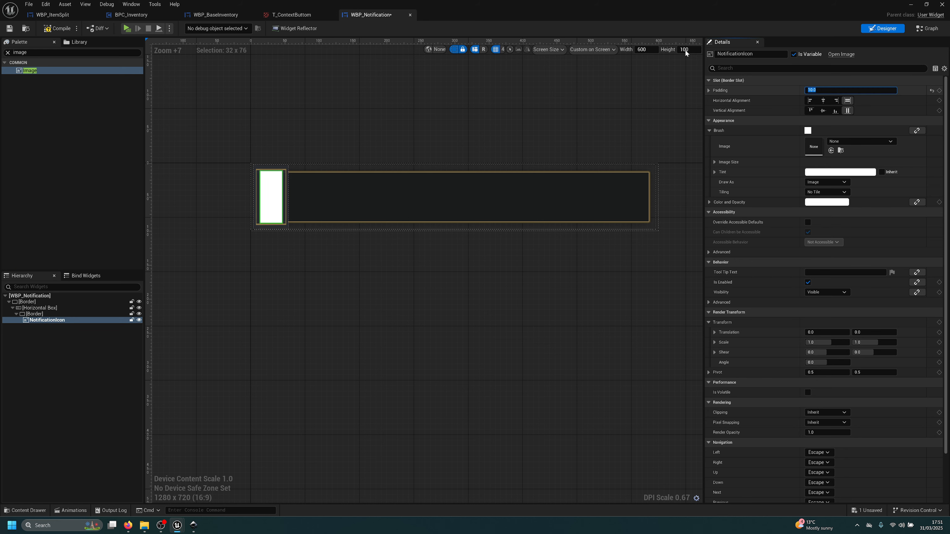
pyautogui.hotkey('ctrl', 's')
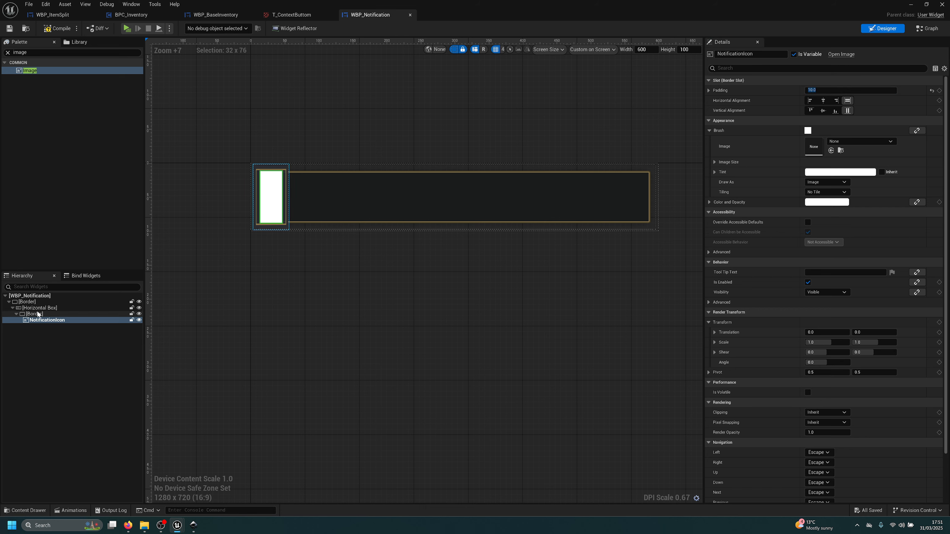
# Wrap the inner Border that holds NotificationIcon with a Size Box
pyautogui.click(40, 314)
pyautogui.rightClick(40, 315)
pyautogui.moveTo(88, 394)
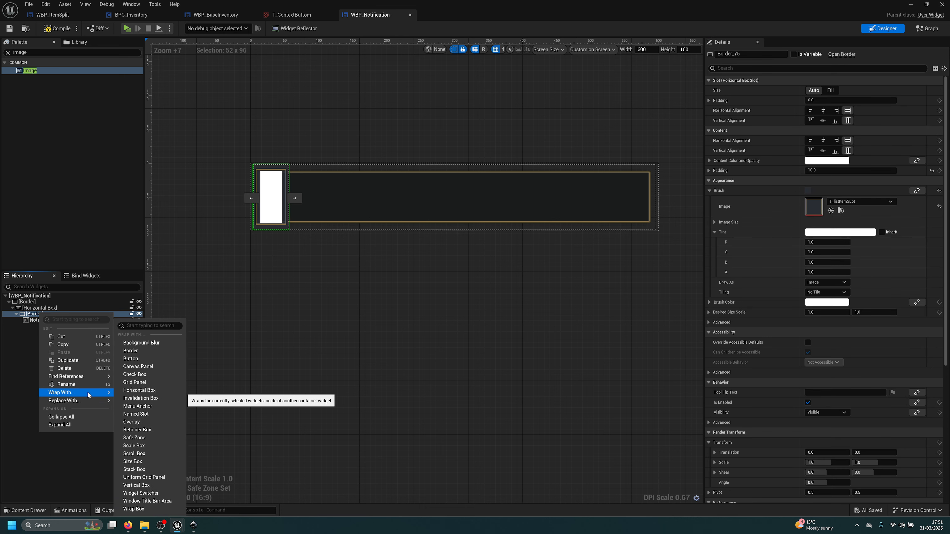
pyautogui.write('siz')
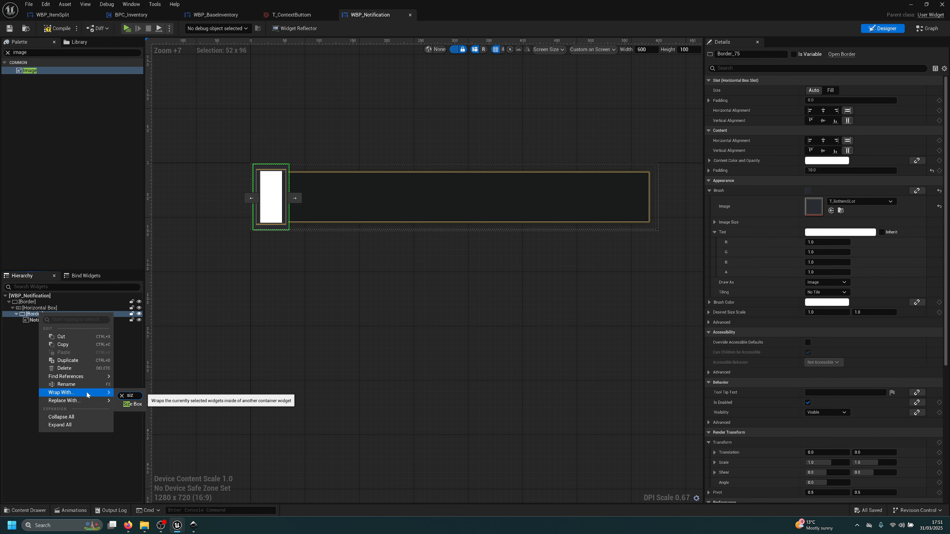
pyautogui.click(132, 404)
# Enable the width and height overrides on the icon's Size Box and set both to 64
pyautogui.click(42, 314)
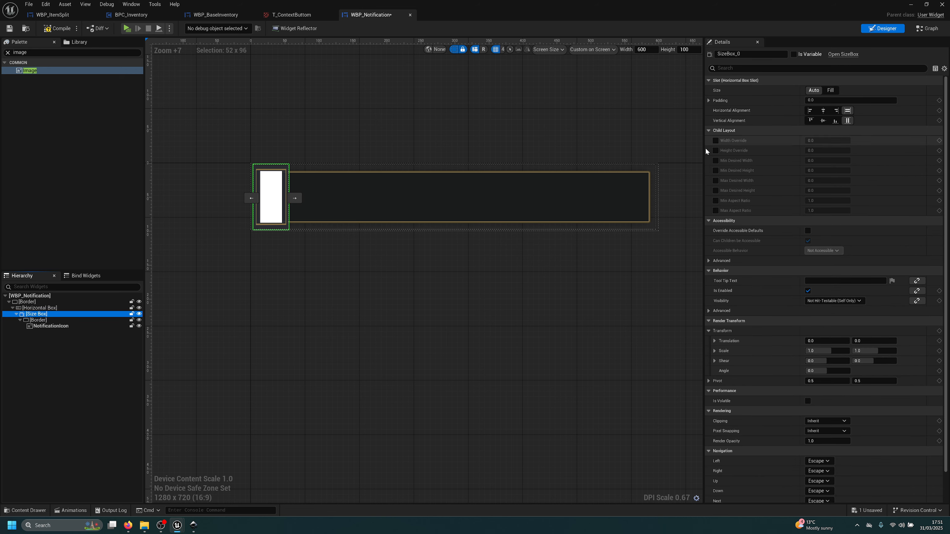
pyautogui.click(715, 141)
pyautogui.click(716, 150)
pyautogui.click(825, 140)
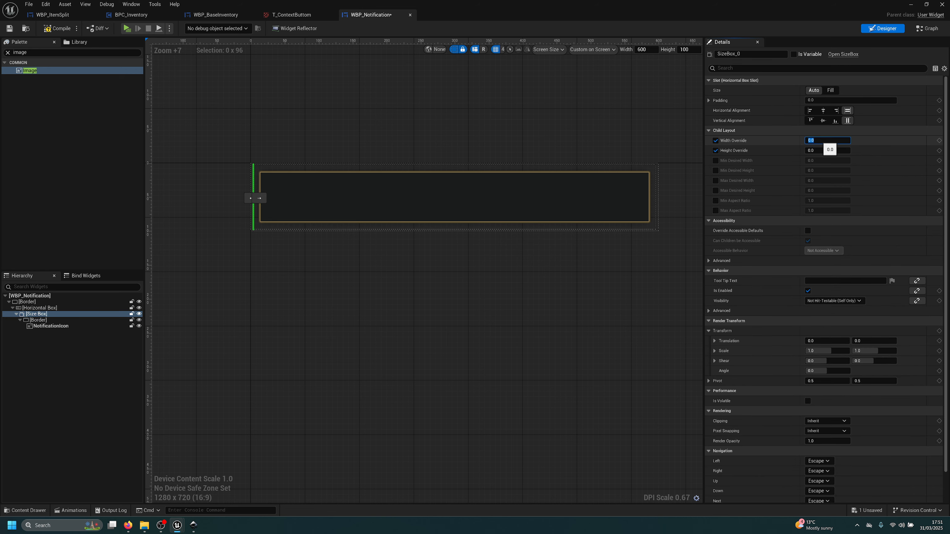
pyautogui.write('64')
pyautogui.press('Tab')
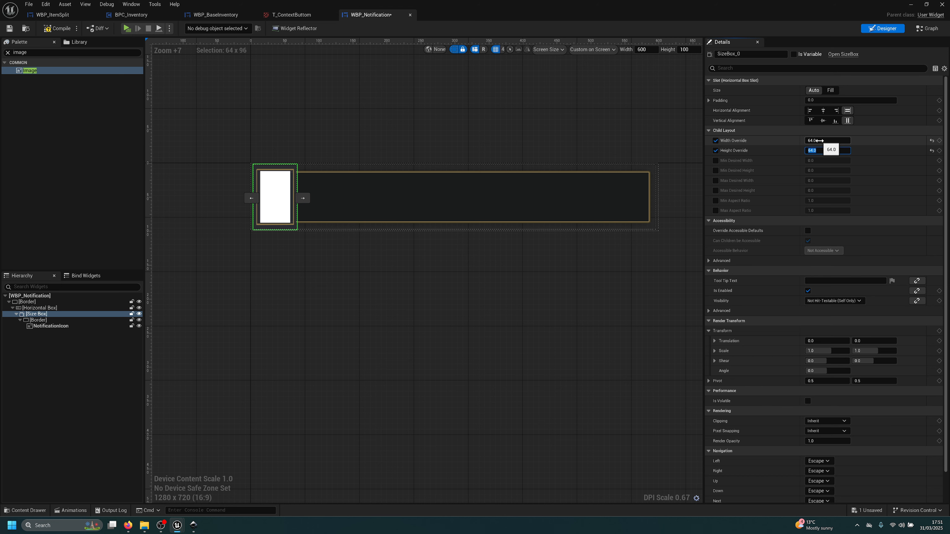
# Try Fill sizing on the icon's Size Box, return it to Auto, and compile and save the widget
pyautogui.click(830, 90)
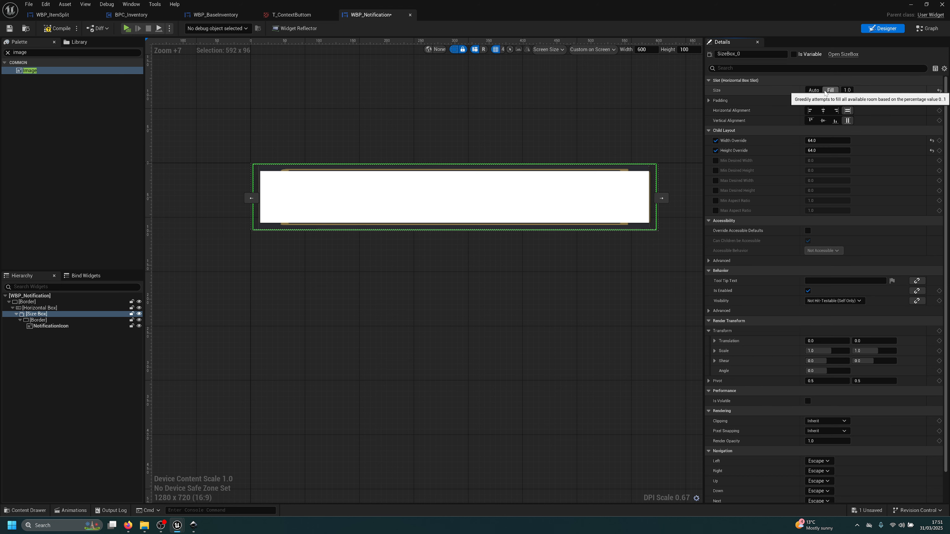
pyautogui.click(813, 90)
pyautogui.click(647, 157)
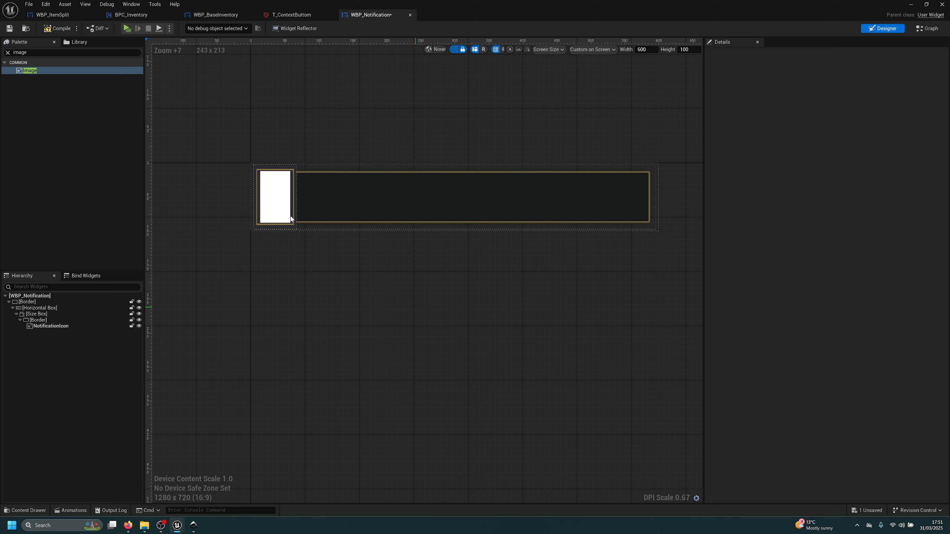
pyautogui.click(56, 29)
# Wrap WBP_Notification's root Border with a Size Box
pyautogui.click(34, 303)
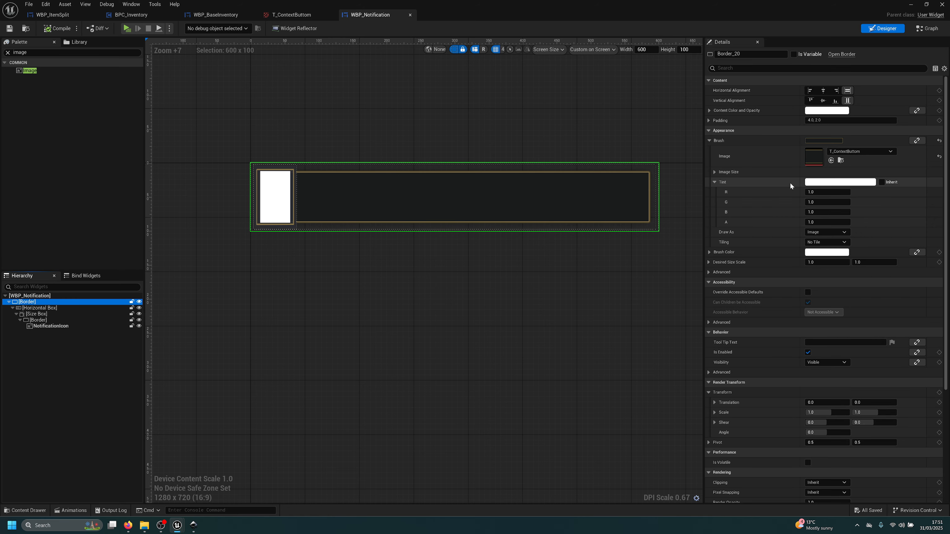
pyautogui.rightClick(24, 303)
pyautogui.moveTo(54, 384)
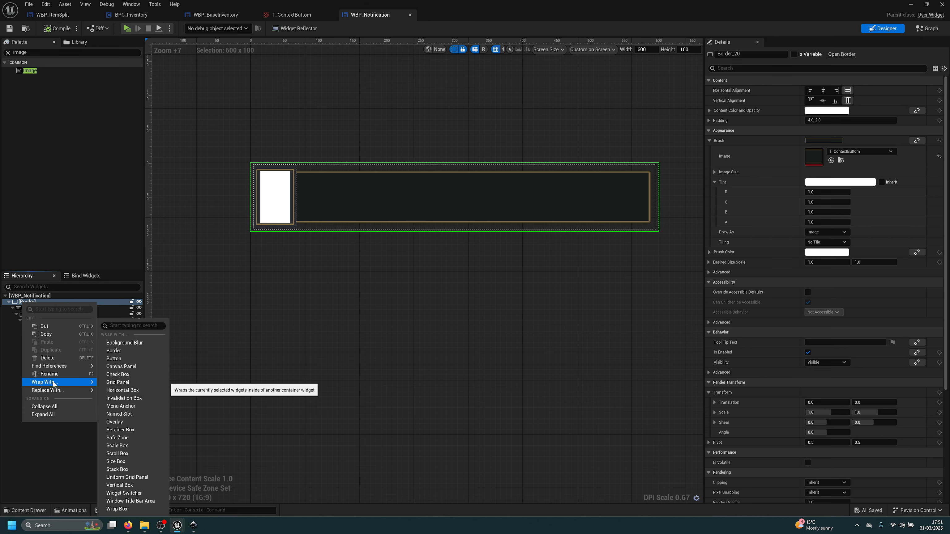
pyautogui.write('siz')
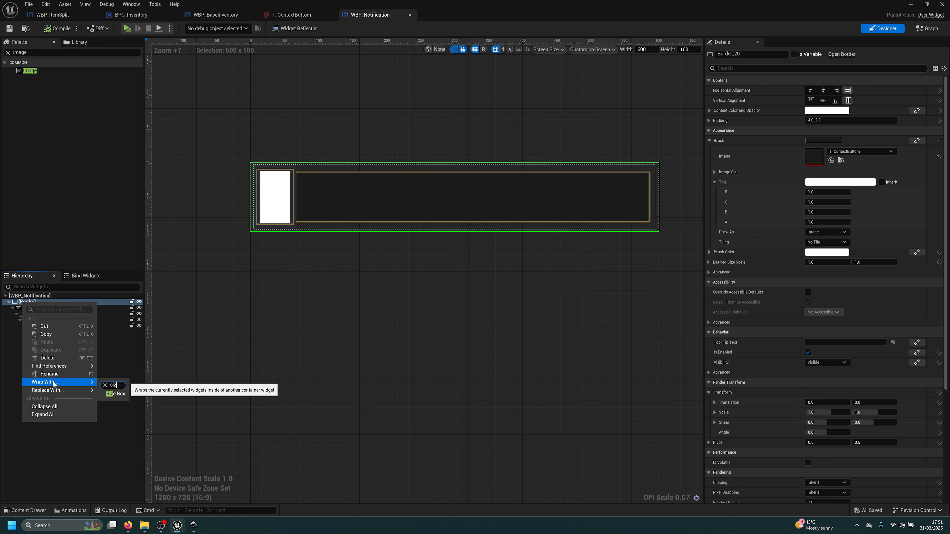
pyautogui.click(116, 393)
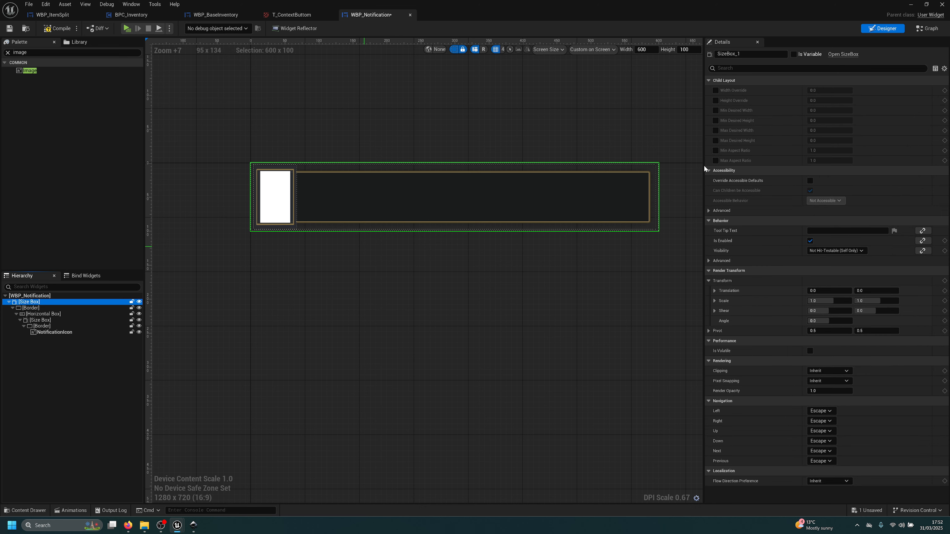
# Override the root Size Box's width to 600 and height to 100, with the preview sizing set to Desired on Screen
pyautogui.click(715, 93)
pyautogui.click(716, 101)
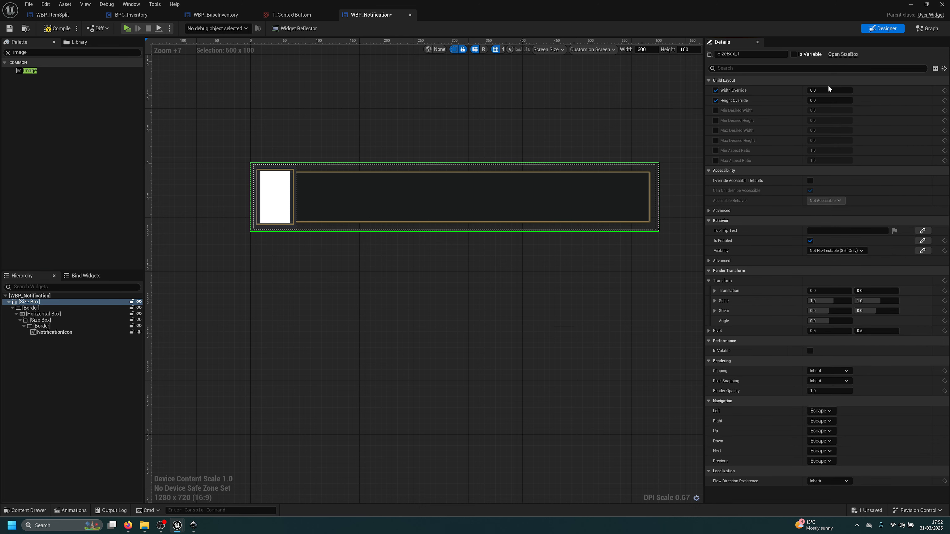
pyautogui.moveTo(828, 90); pyautogui.dragTo(833, 91)
pyautogui.click(598, 49)
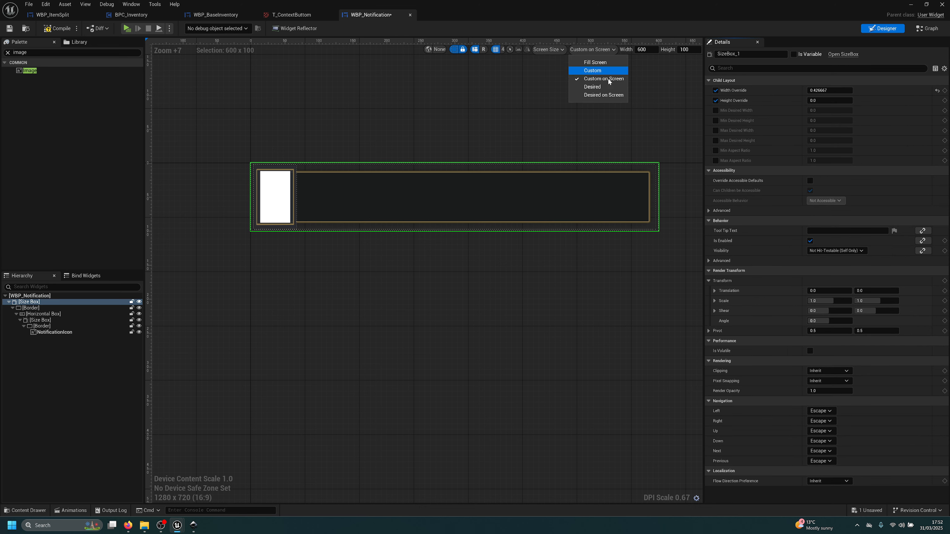
pyautogui.click(606, 94)
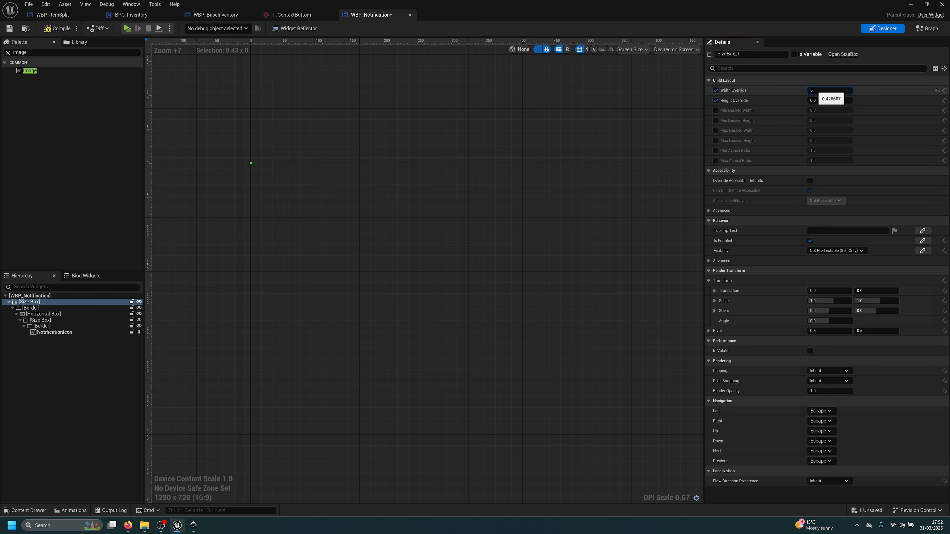
pyautogui.press('Return')
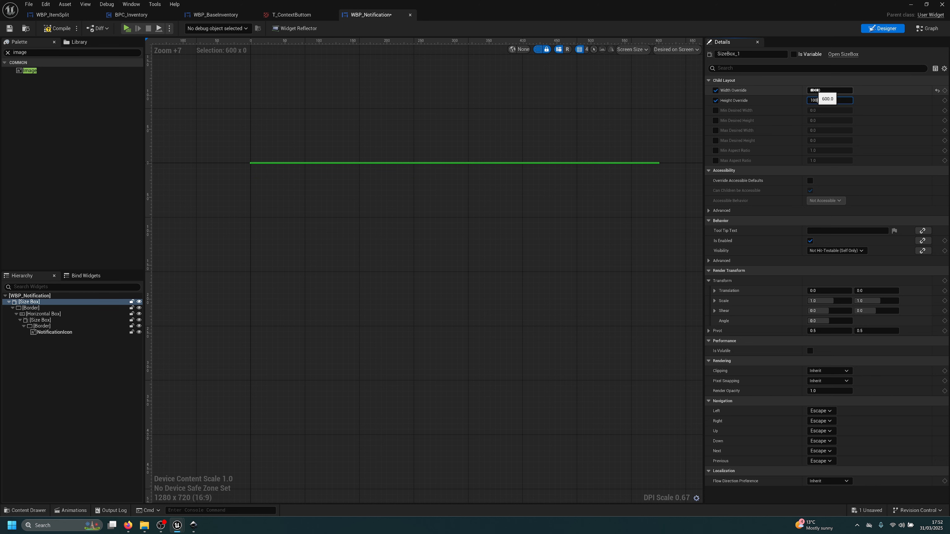
pyautogui.write('100')
pyautogui.press('Return')
pyautogui.scroll(1, 333, 237)
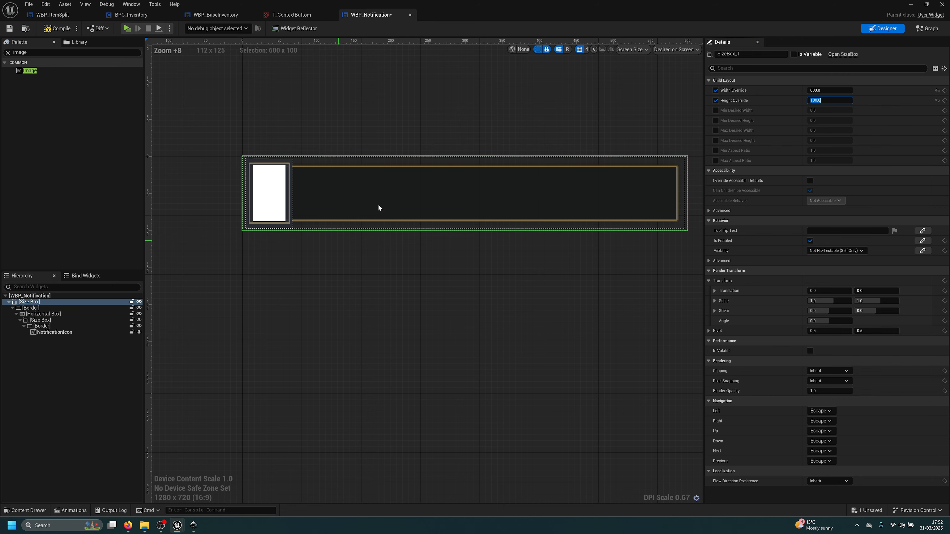
pyautogui.click(302, 253)
# Turn off the height override on the icon's Size Box and set its width override to 64
pyautogui.click(41, 326)
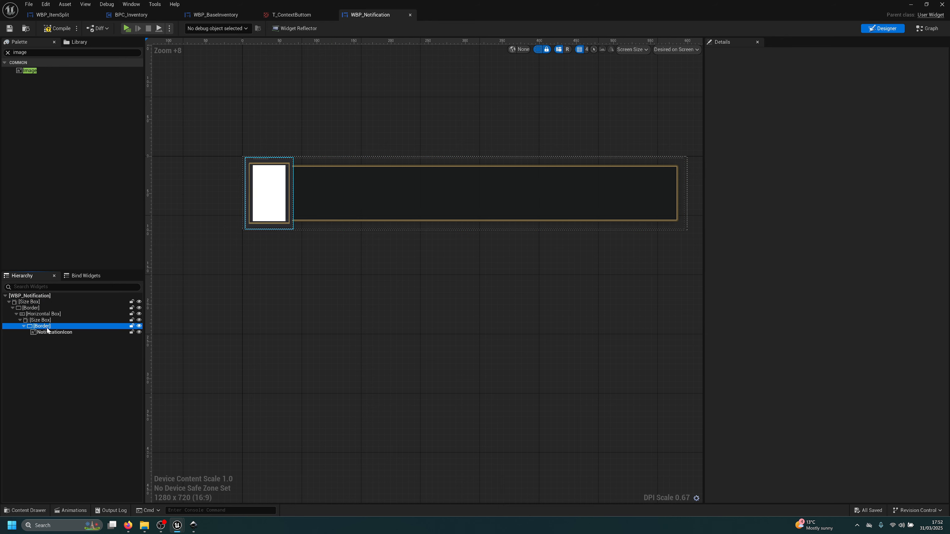
pyautogui.click(41, 320)
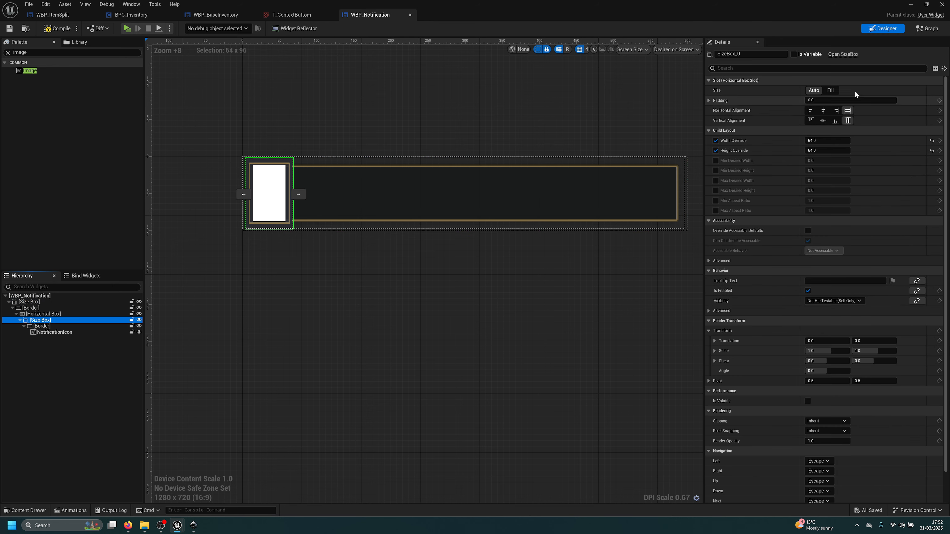
pyautogui.click(714, 151)
pyautogui.click(715, 150)
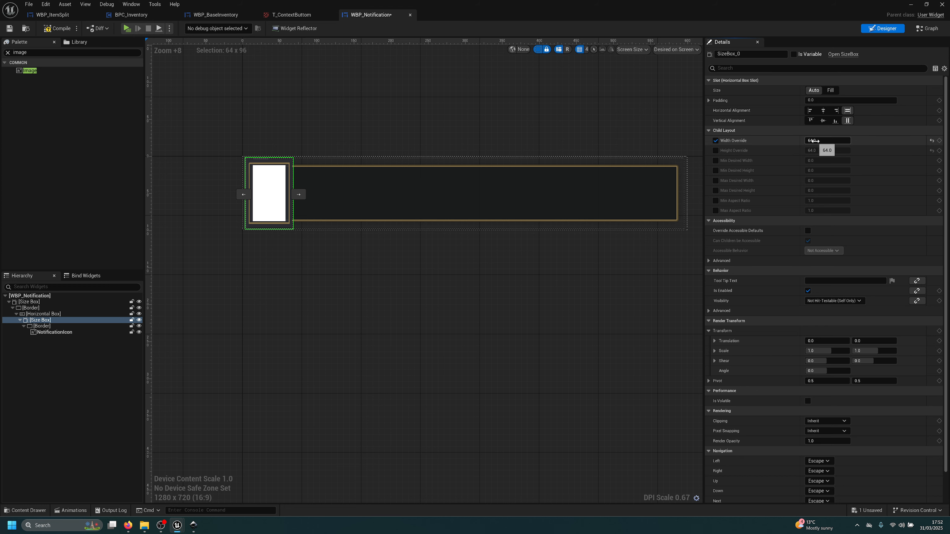
pyautogui.moveTo(822, 140)
pyautogui.mouseDown()
pyautogui.moveTo(836, 141)
pyautogui.moveTo(818, 140)
pyautogui.mouseUp()
pyautogui.write('6')
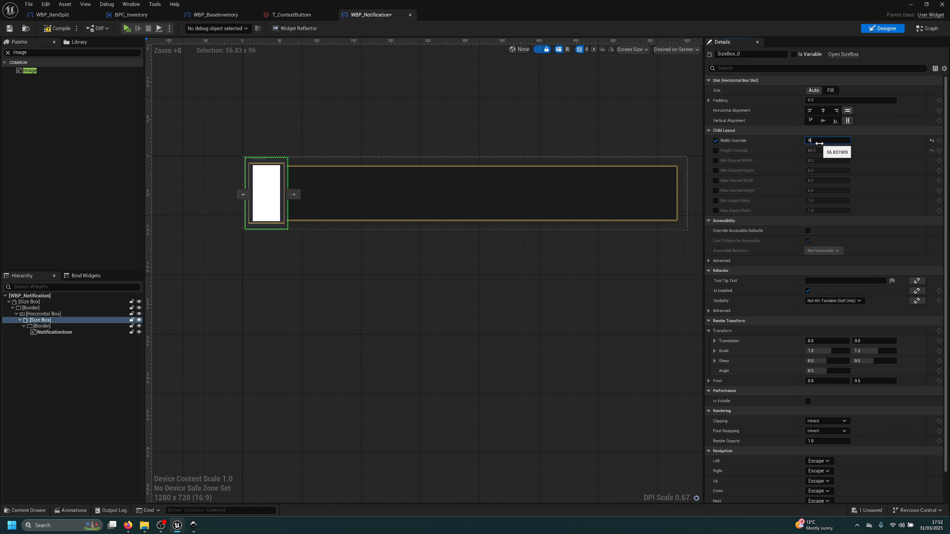
pyautogui.write('4')
pyautogui.press('Return')
# Try Fill sizing in the icon Size Box's slot and undo the size rule change
pyautogui.click(830, 90)
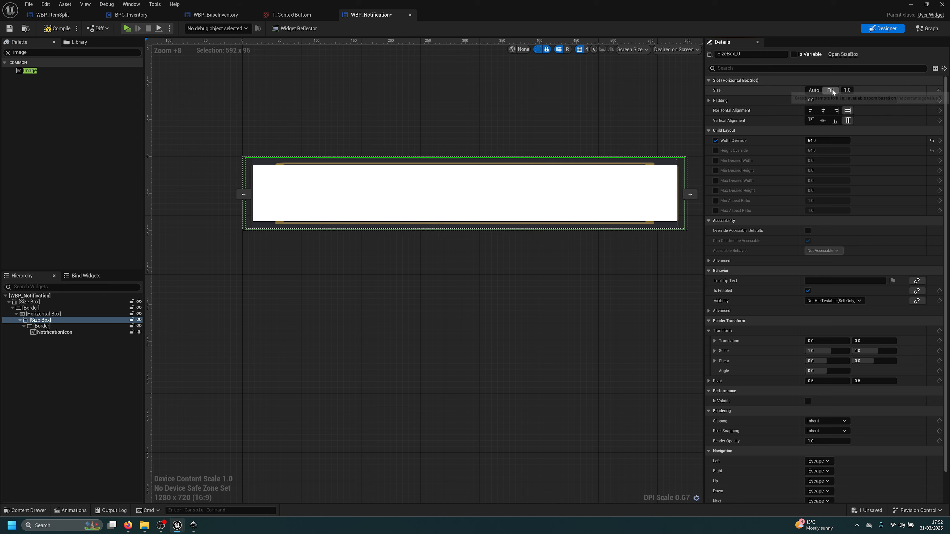
pyautogui.click(813, 81)
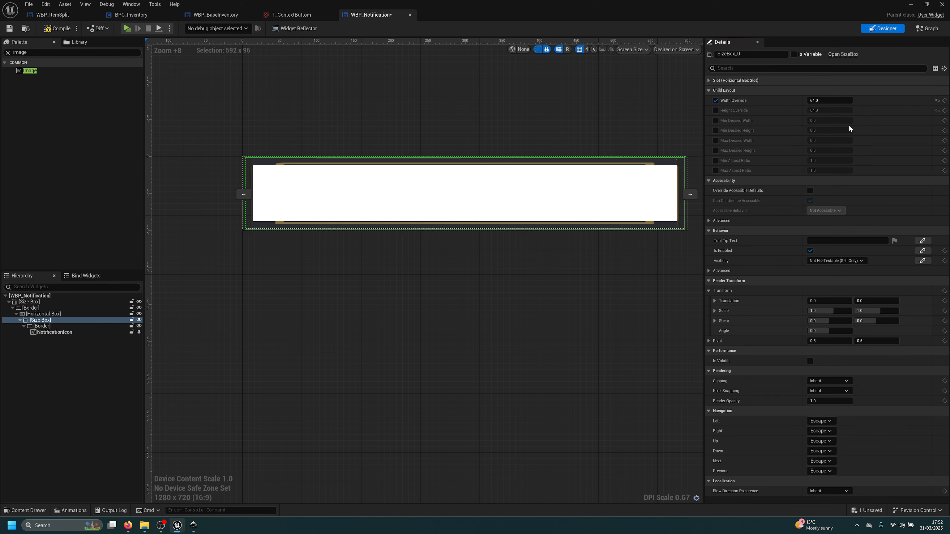
pyautogui.hotkey('ctrl', 'z')
pyautogui.click(42, 320)
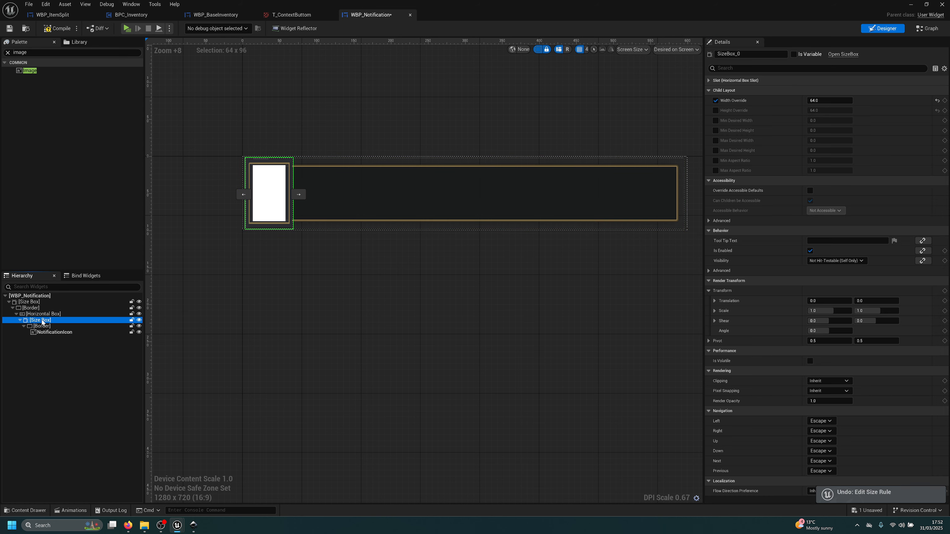
# Align the Horizontal Box to the vertical center of its parent Border while filling it horizontally
pyautogui.click(43, 314)
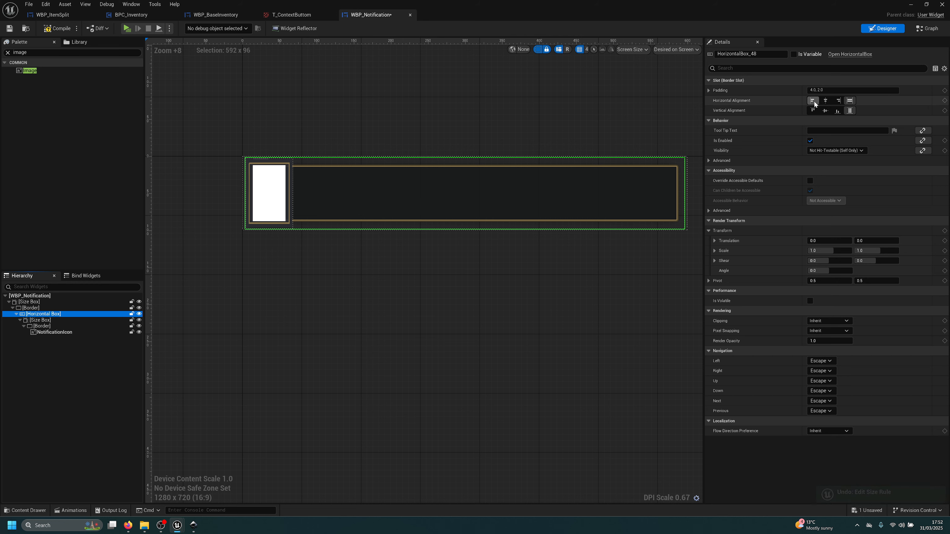
pyautogui.click(824, 101)
pyautogui.click(825, 111)
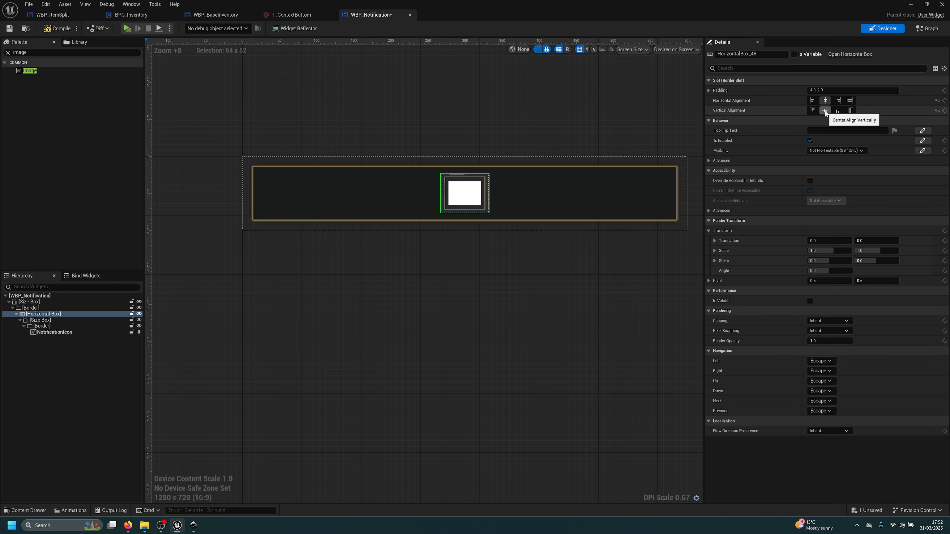
pyautogui.click(848, 101)
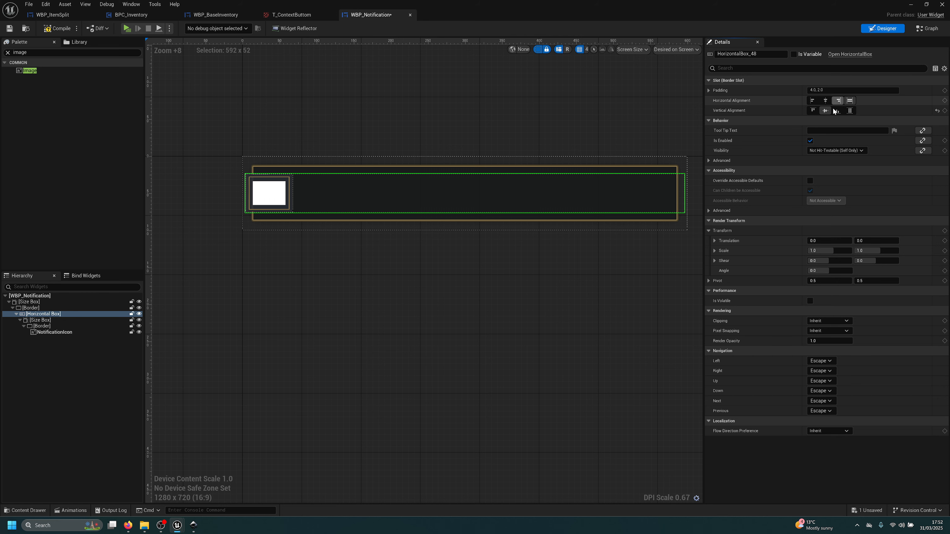
# Try a padding of 10 on the Horizontal Box, and settle on 20
pyautogui.click(834, 90)
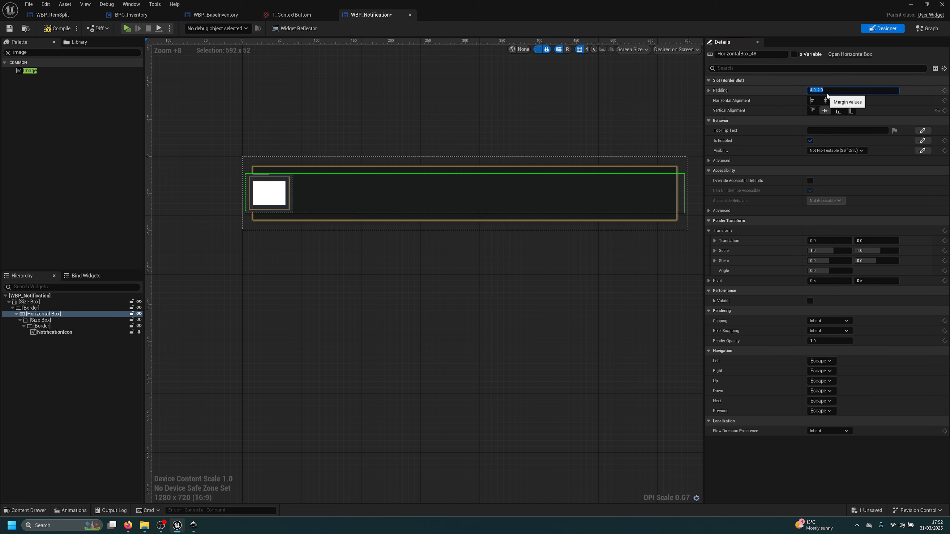
pyautogui.write('10')
pyautogui.press('Return')
pyautogui.write('2')
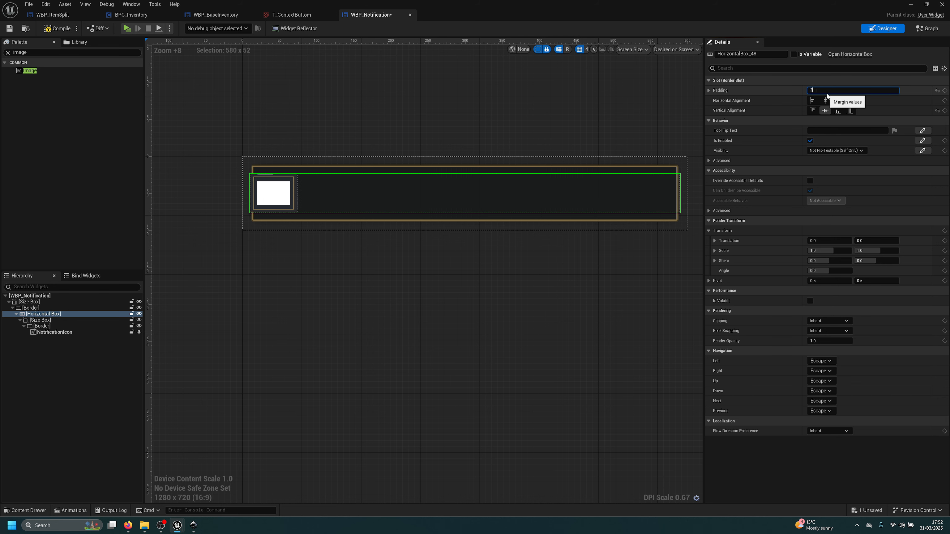
pyautogui.write('0')
pyautogui.press('Return')
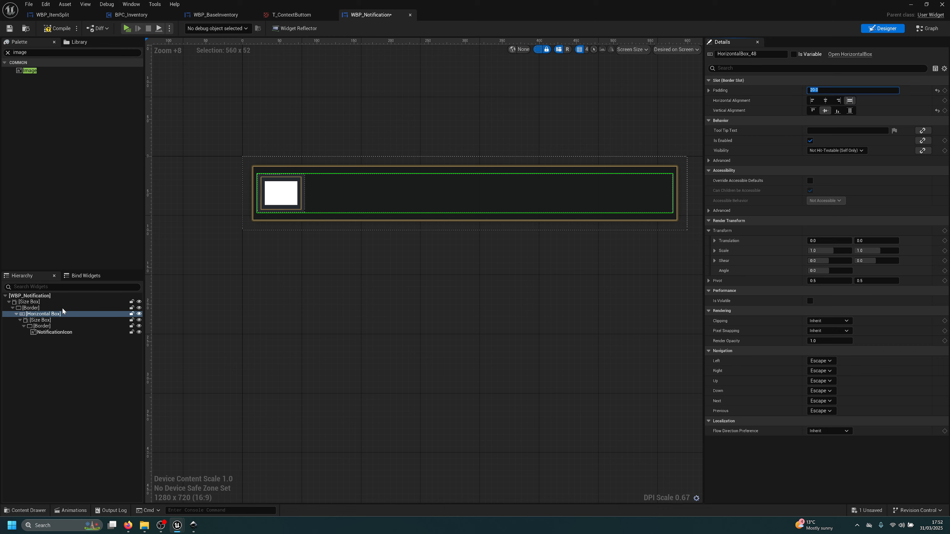
# Re-enable the height override on the icon's Size Box at 64
pyautogui.click(39, 320)
pyautogui.click(715, 110)
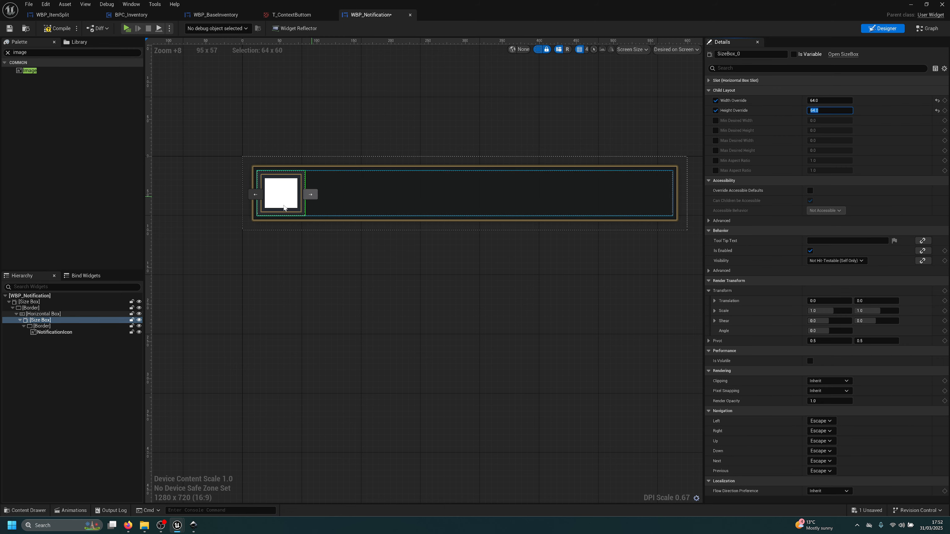
pyautogui.moveTo(279, 250); pyautogui.dragTo(345, 294, button='right')
pyautogui.scroll(5, 321, 253)
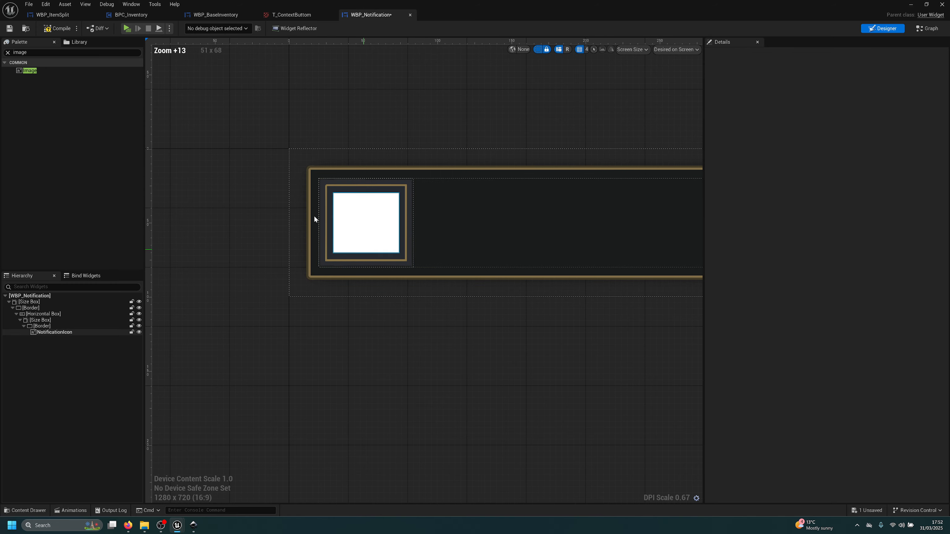
# Change the brush image of the Border around NotificationIcon to T_BackgroundWindow
pyautogui.click(42, 326)
pyautogui.click(47, 320)
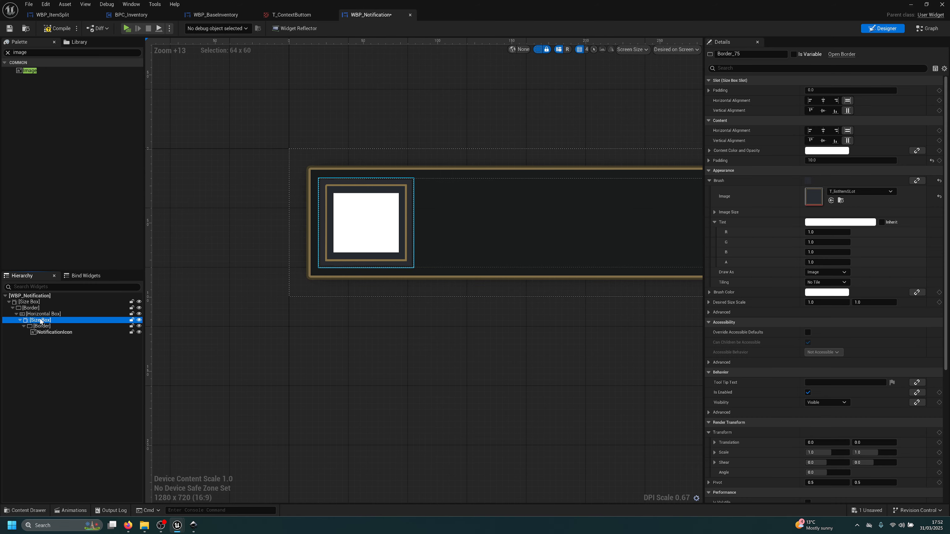
pyautogui.click(41, 327)
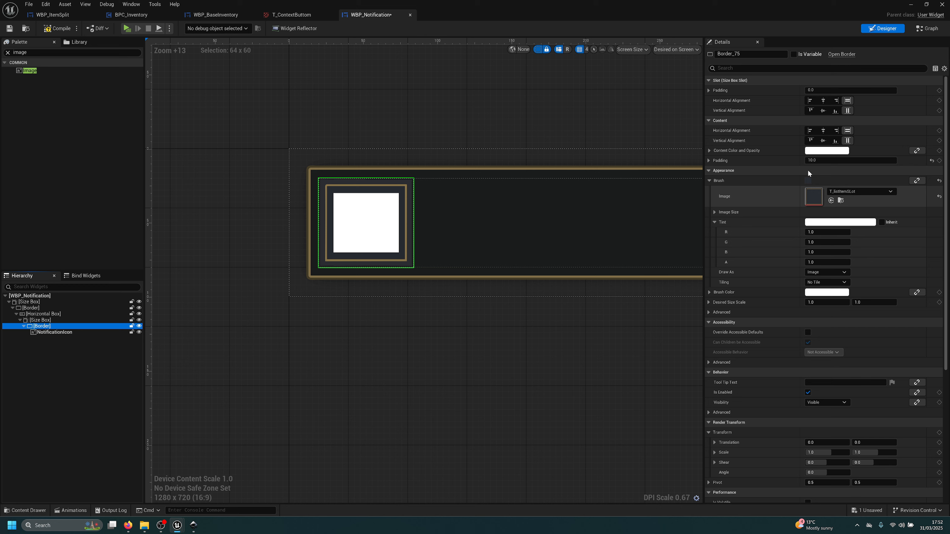
pyautogui.click(860, 192)
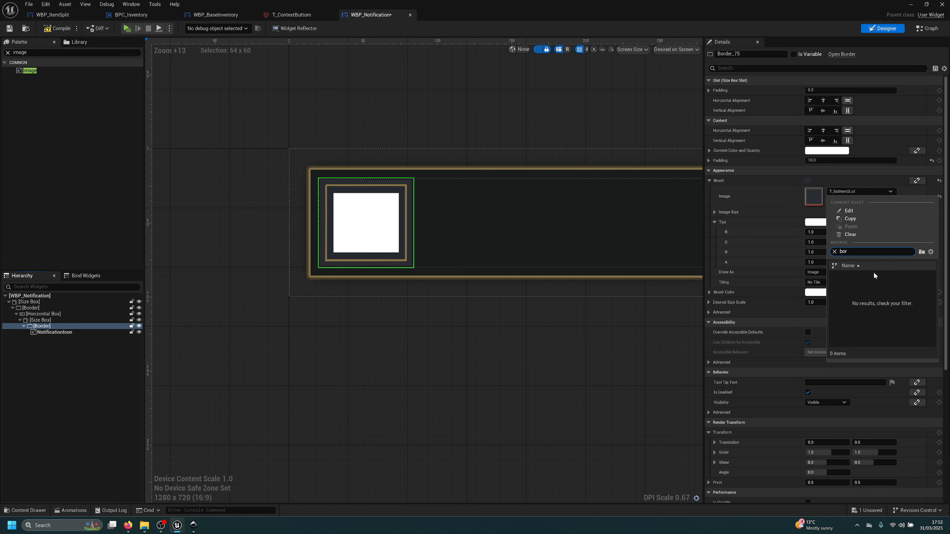
pyautogui.press('BackSpace')
pyautogui.write('ac')
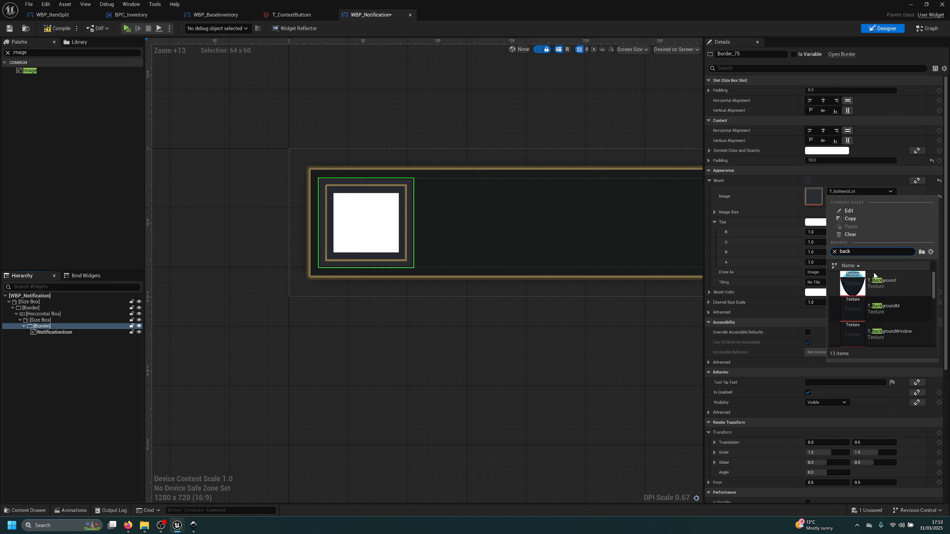
pyautogui.write('k')
pyautogui.click(881, 310)
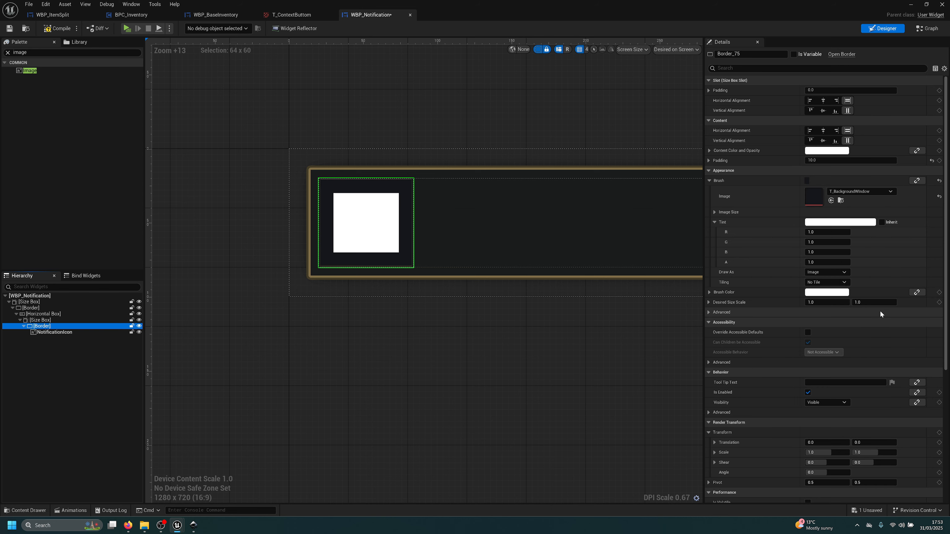
pyautogui.click(512, 362)
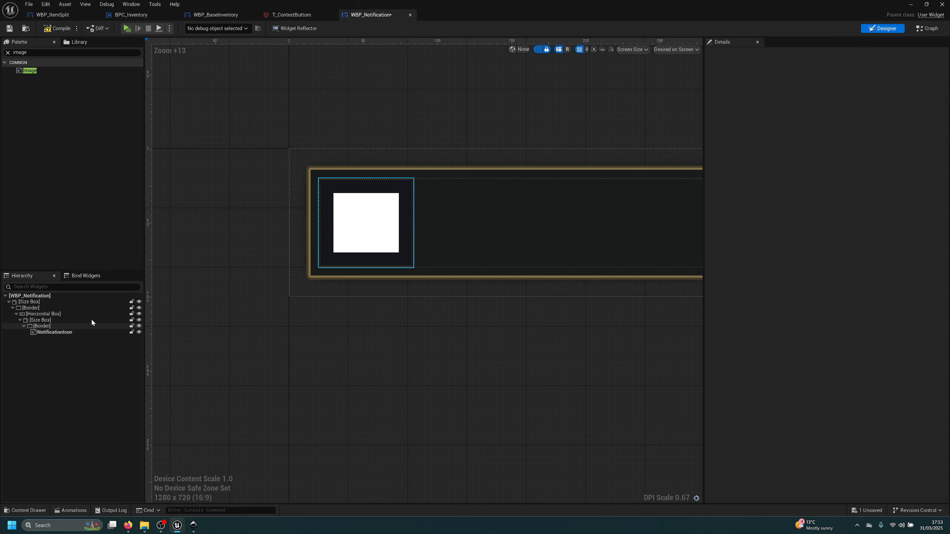
# Set NotificationIcon's slot padding to 5, and compile and save the widget
pyautogui.click(44, 332)
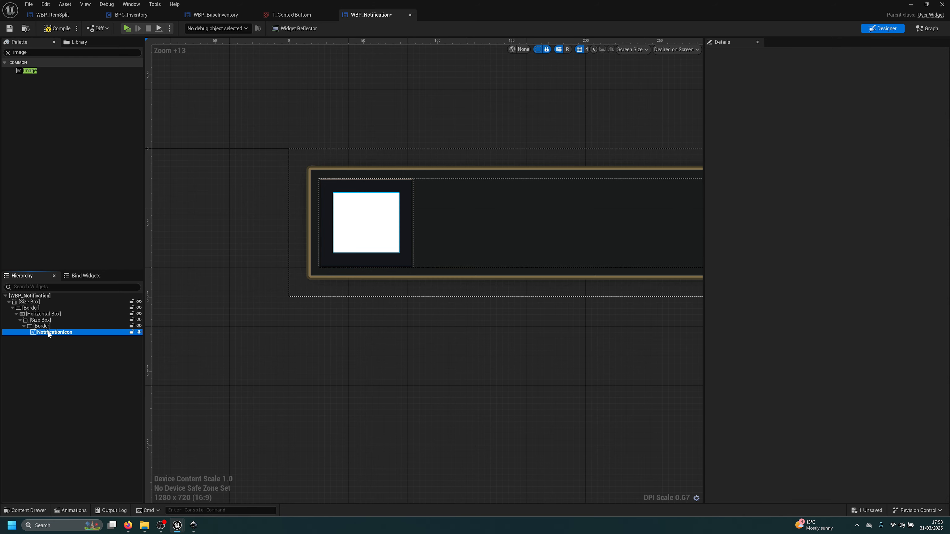
pyautogui.click(827, 90)
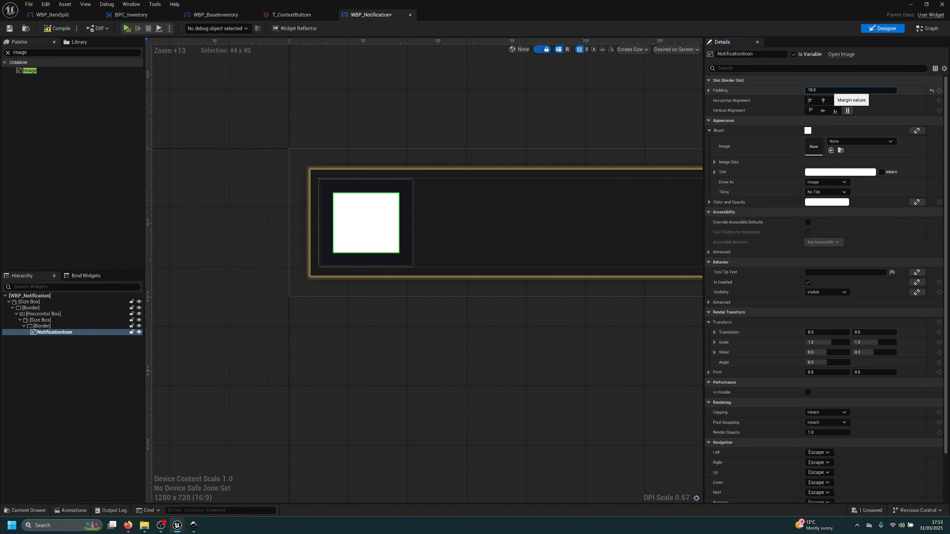
pyautogui.press('Return')
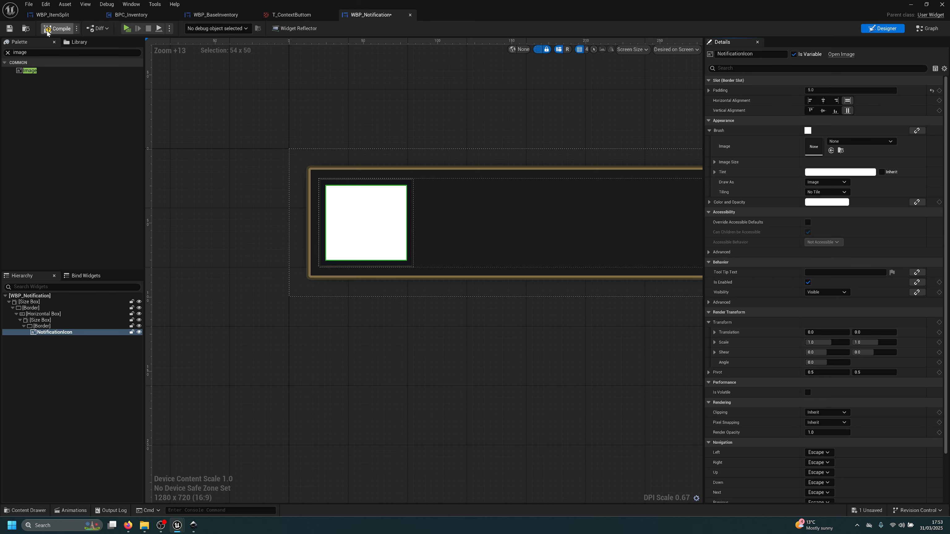
pyautogui.click(11, 28)
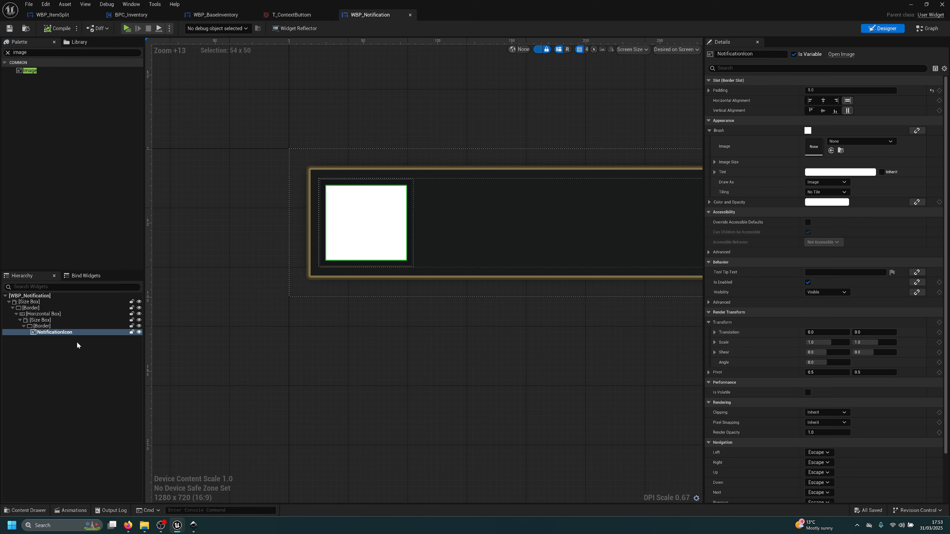
# Locate the icon Border's texture in the Content Browser and open the Icons folder under Texture
pyautogui.click(41, 319)
pyautogui.click(48, 326)
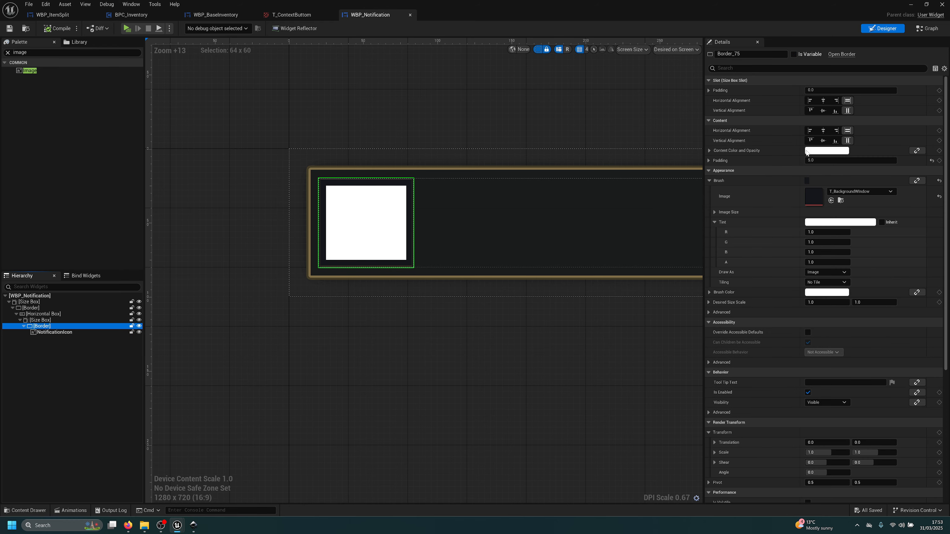
pyautogui.click(840, 202)
pyautogui.moveTo(579, 3)
pyautogui.mouseDown()
pyautogui.moveTo(784, 383)
pyautogui.moveTo(762, 409)
pyautogui.mouseUp()
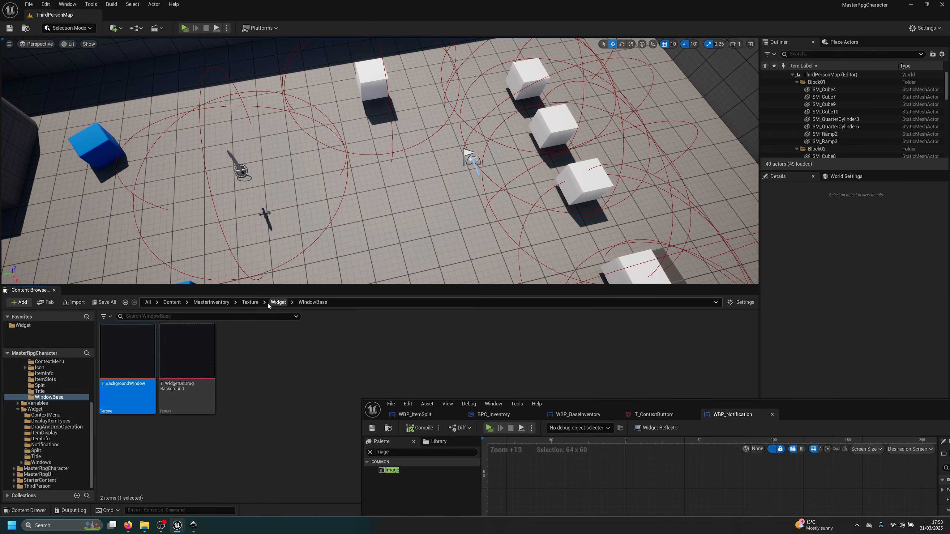
pyautogui.click(250, 303)
pyautogui.doubleClick(187, 356)
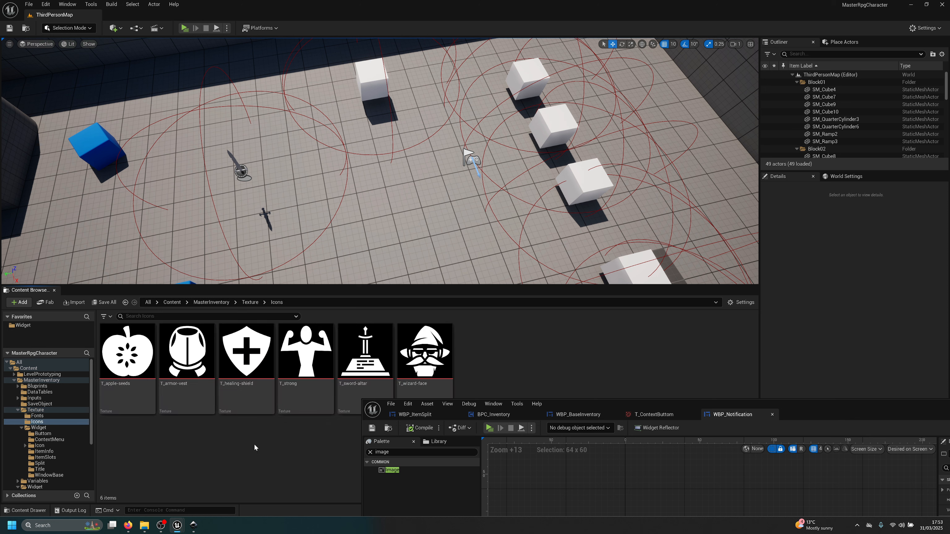
# Switch to Firefox, search the web for "game icons" in a new tab, and open the Game-icons.net site
pyautogui.click(129, 525)
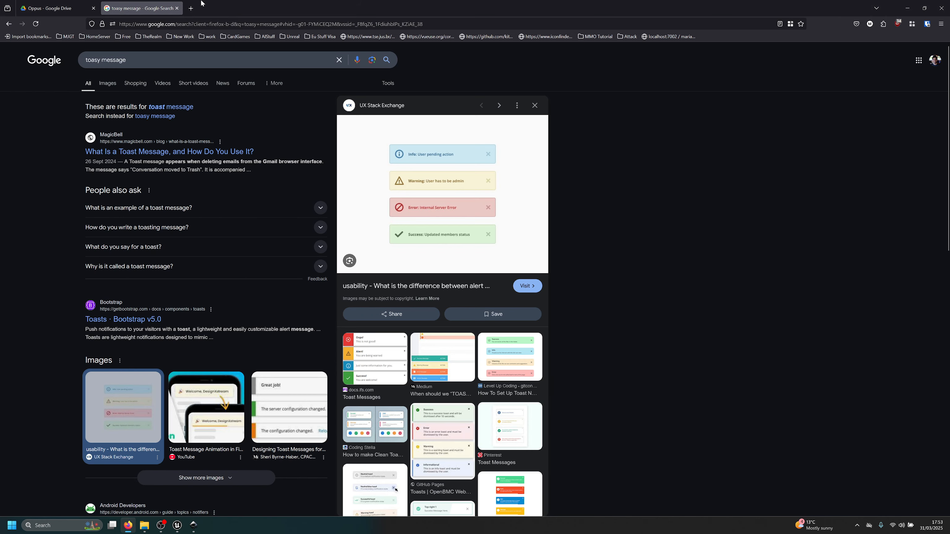
pyautogui.click(190, 8)
pyautogui.write('game icons')
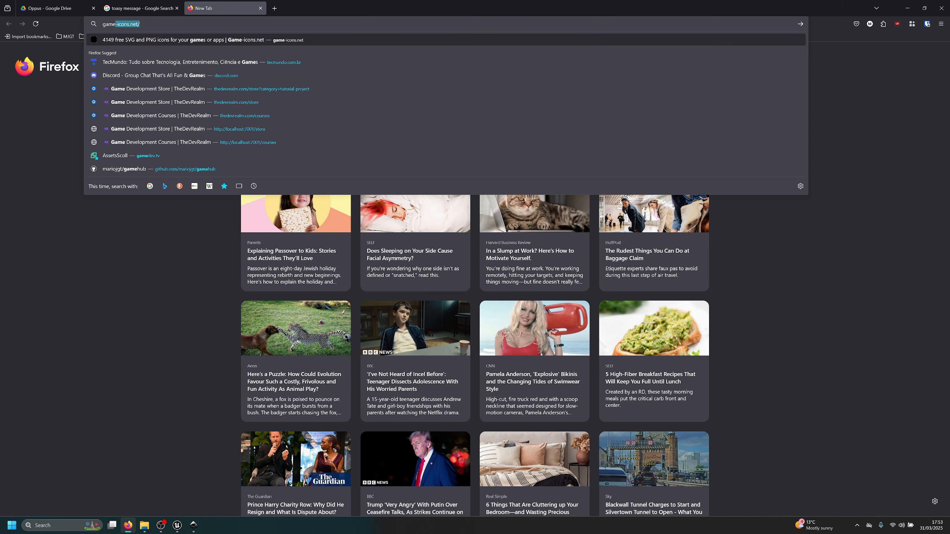
pyautogui.press('Return')
pyautogui.click(153, 123)
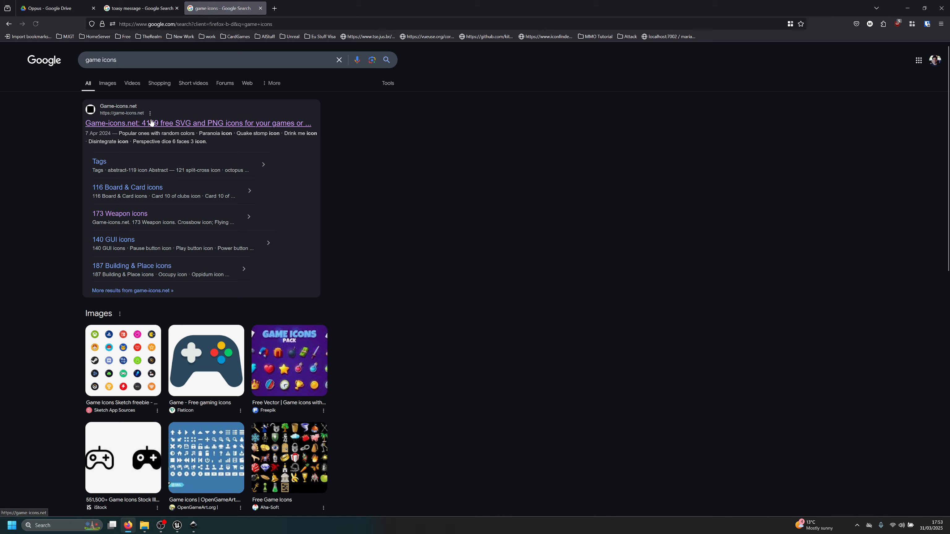
# Search Game-icons.net for a check mark icon and open the Check mark icon's page
pyautogui.click(146, 7)
pyautogui.click(221, 7)
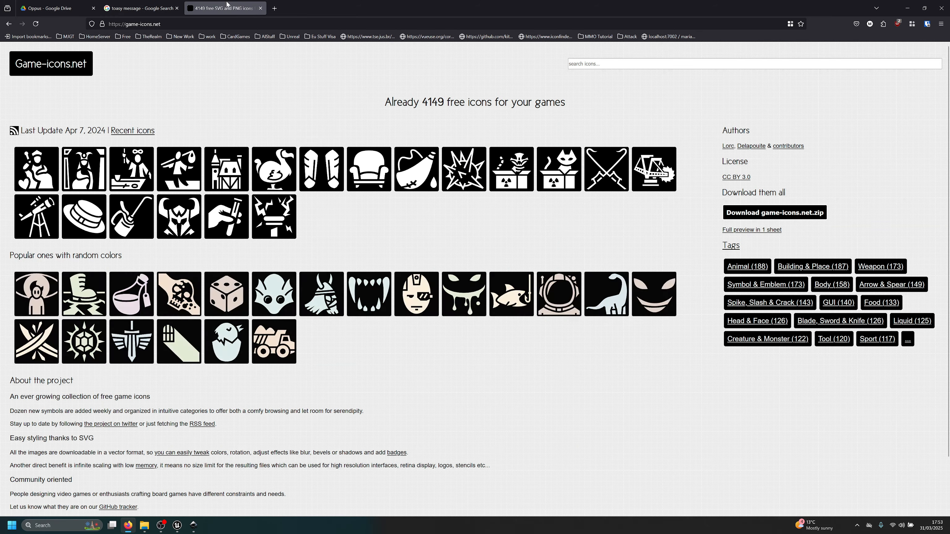
pyautogui.click(732, 64)
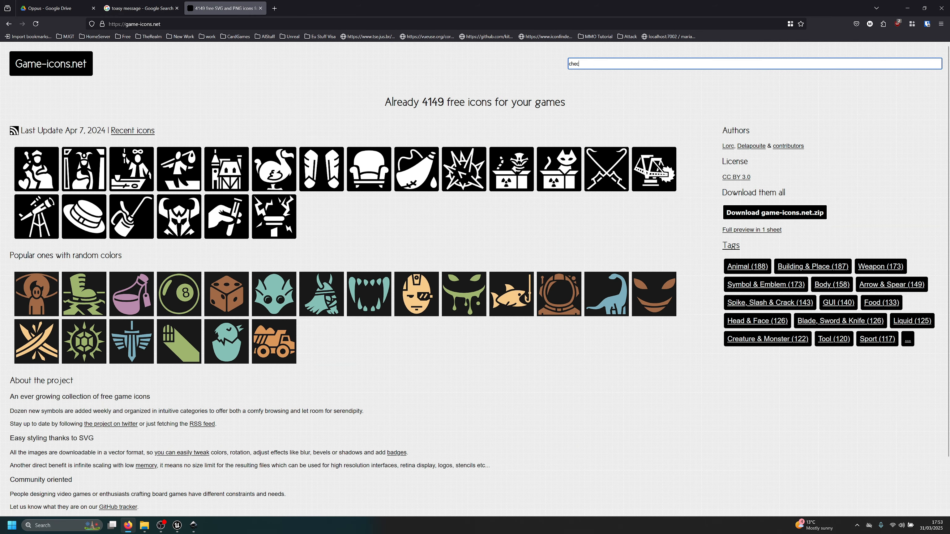
pyautogui.click(607, 156)
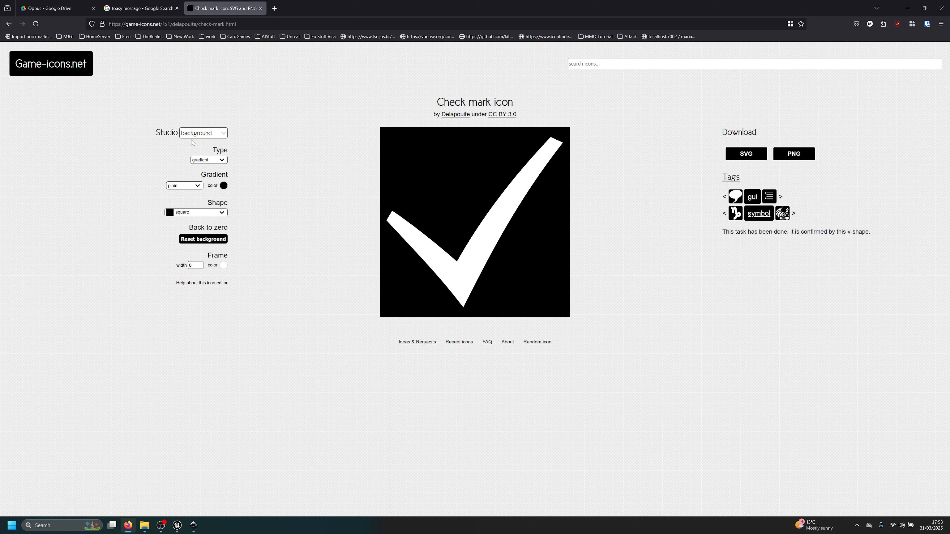
pyautogui.click(211, 136)
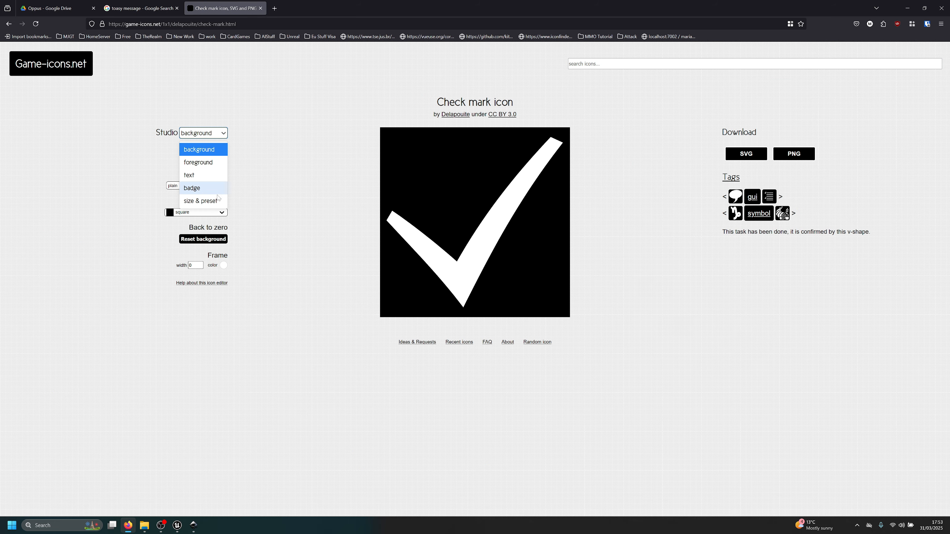
pyautogui.click(204, 167)
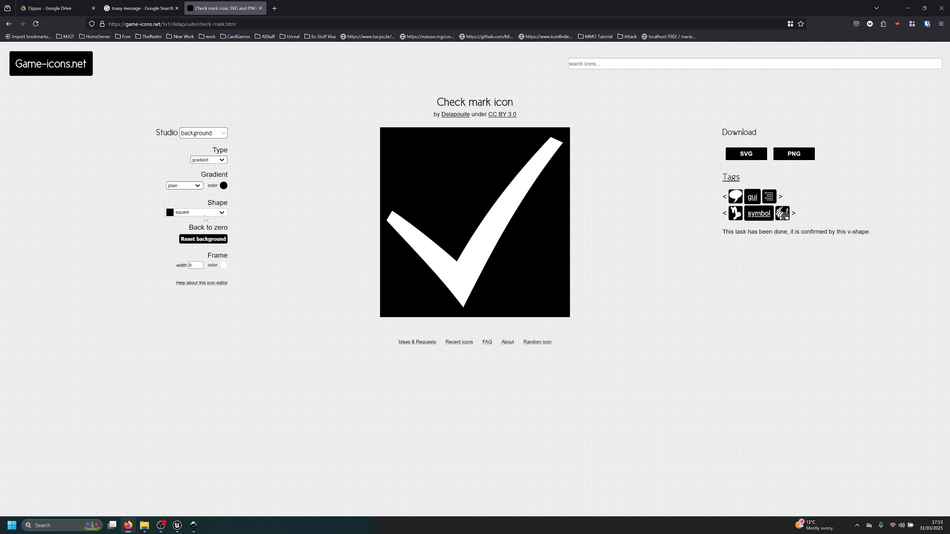
pyautogui.click(193, 212)
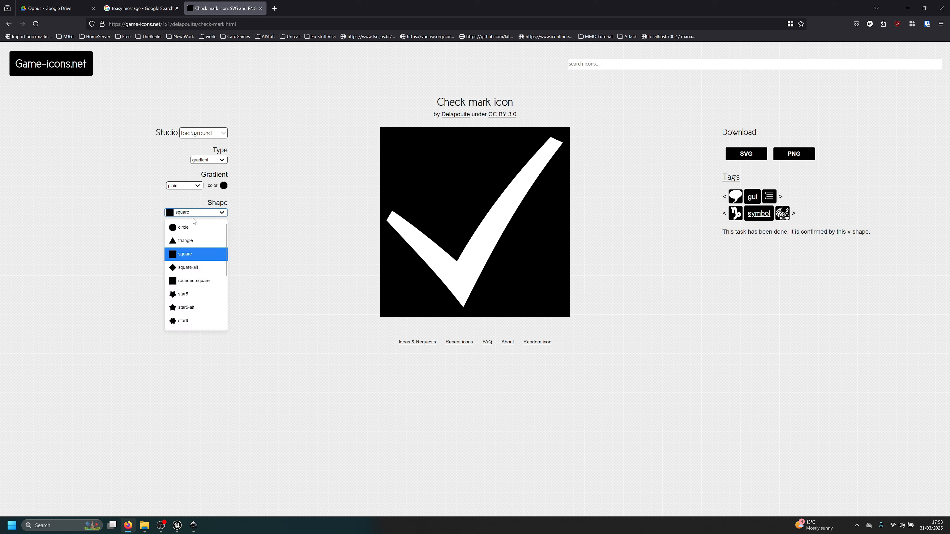
pyautogui.click(258, 182)
pyautogui.click(224, 186)
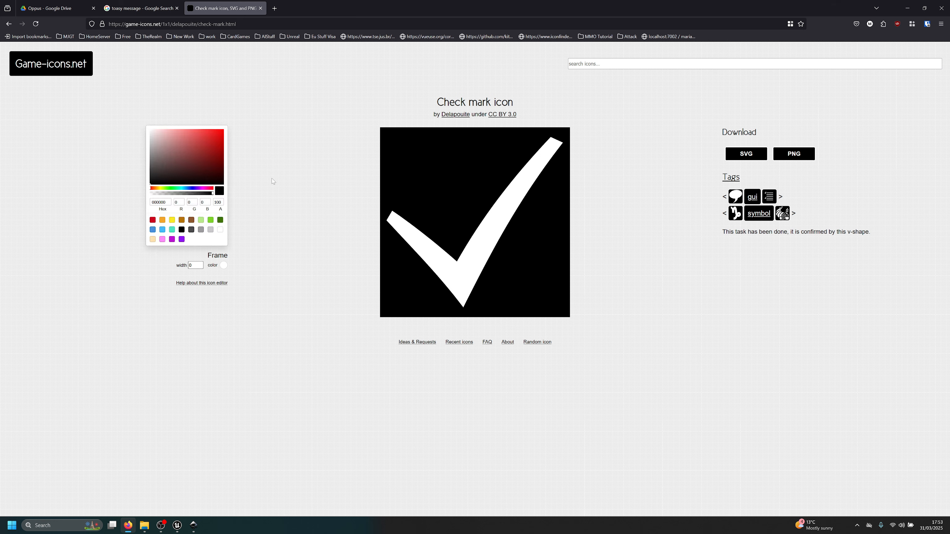
pyautogui.click(247, 187)
pyautogui.click(184, 186)
pyautogui.click(265, 173)
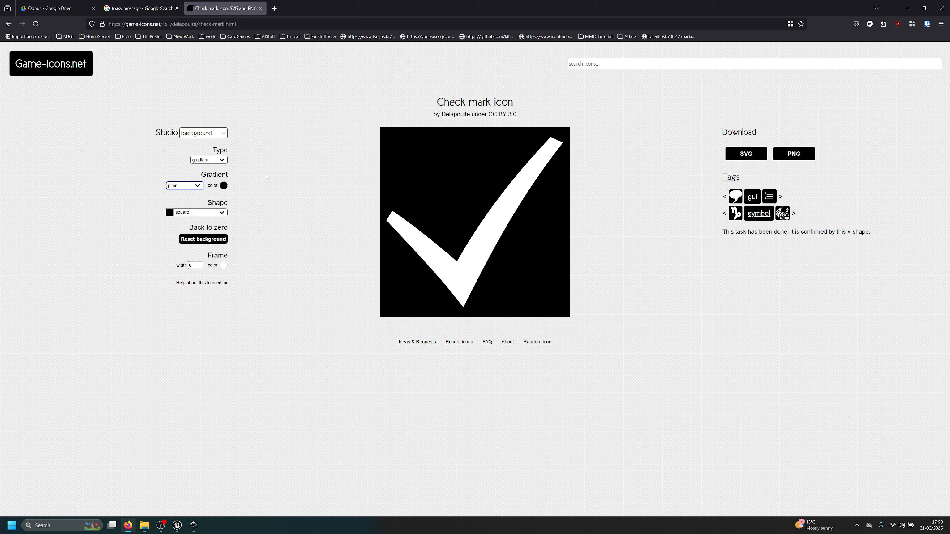
# Set the check mark icon's background type to none and download the icon as a PNG
pyautogui.click(220, 160)
pyautogui.click(214, 175)
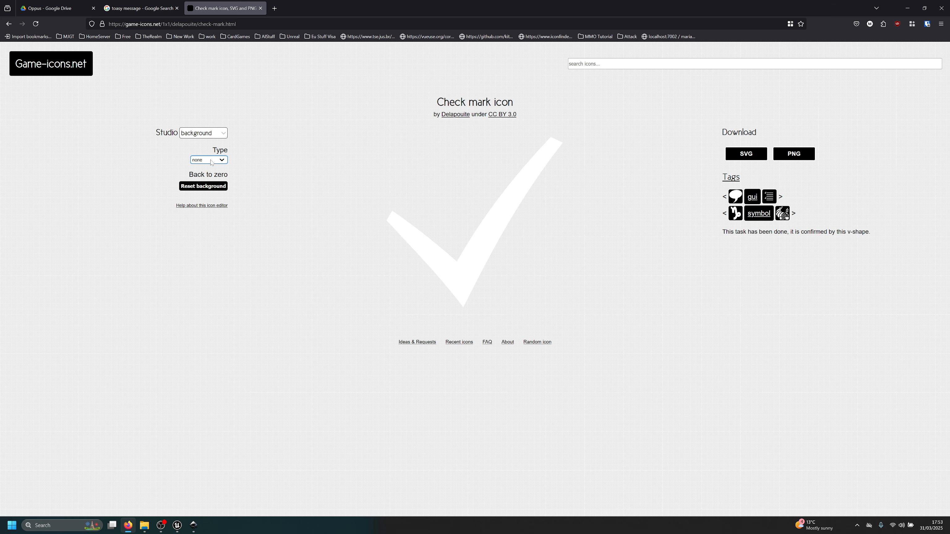
pyautogui.click(796, 156)
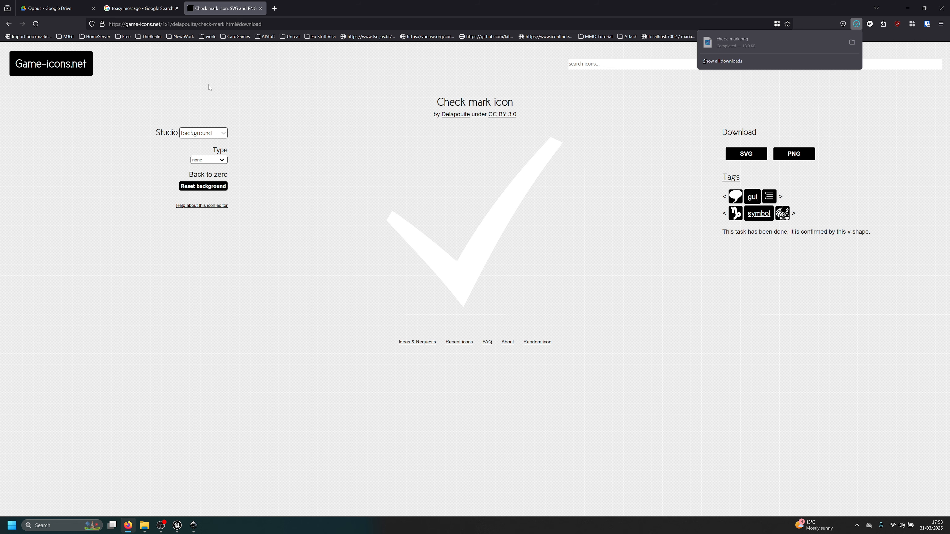
# Search the icon site for "cros" and "error", and download the Terror icon as a PNG
pyautogui.click(574, 65)
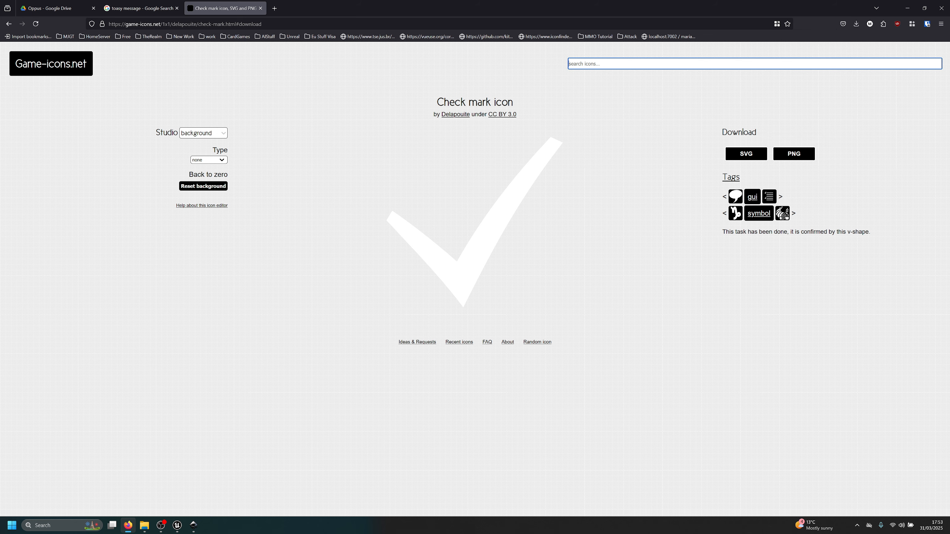
pyautogui.write('cros')
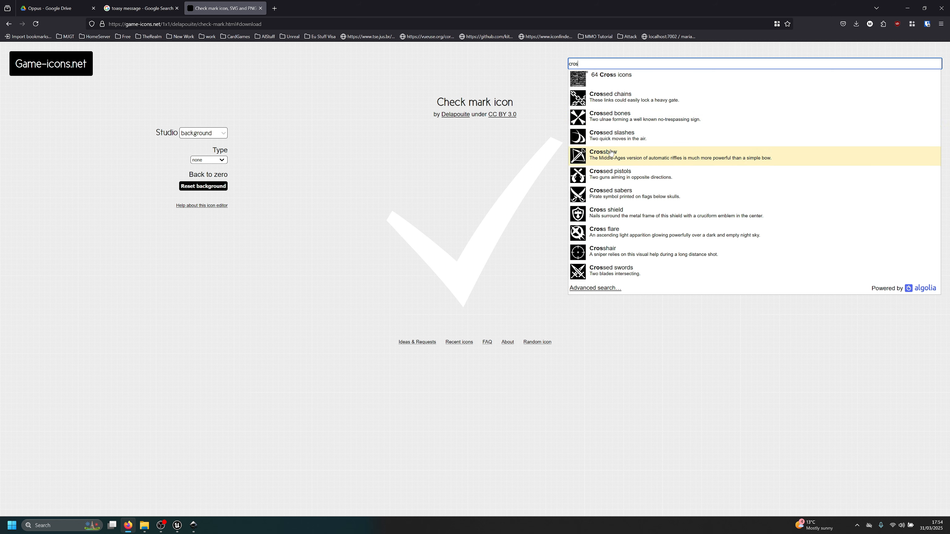
pyautogui.write('error')
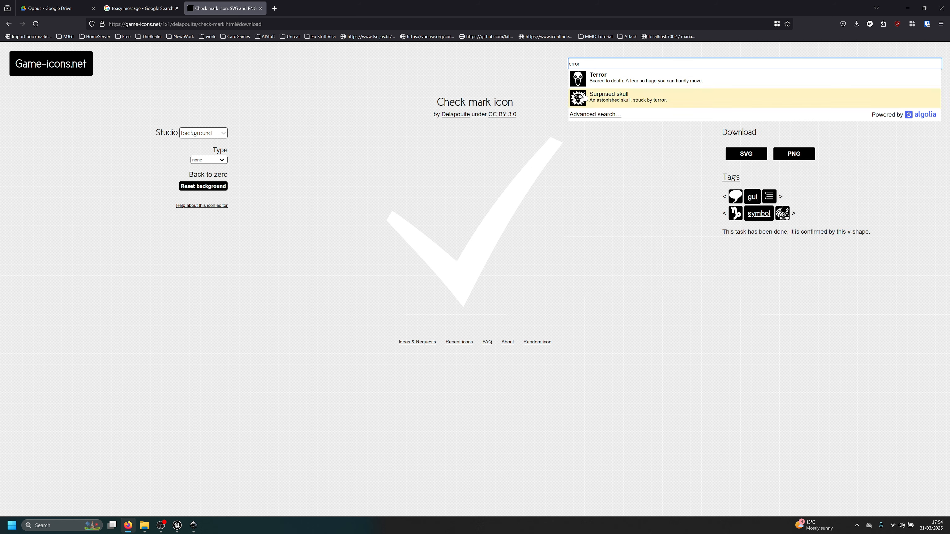
pyautogui.click(593, 77)
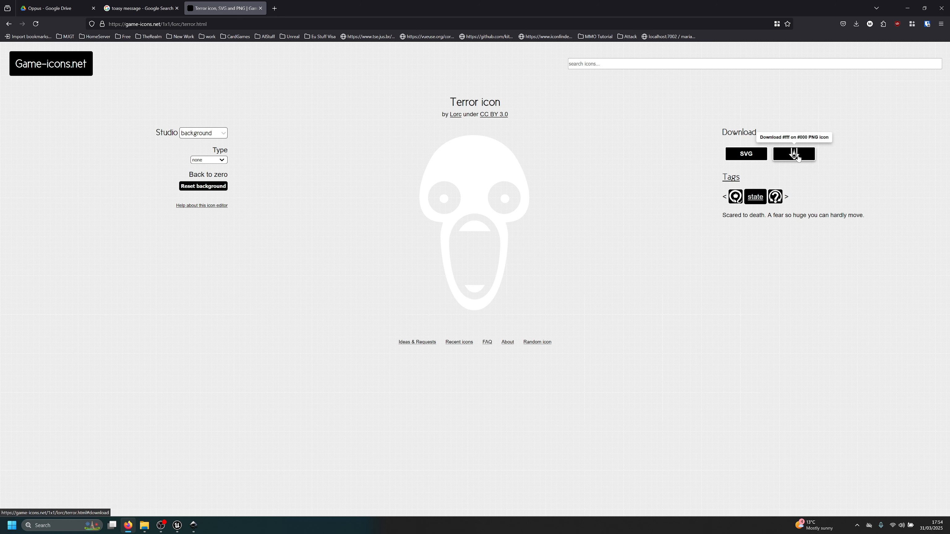
pyautogui.click(782, 158)
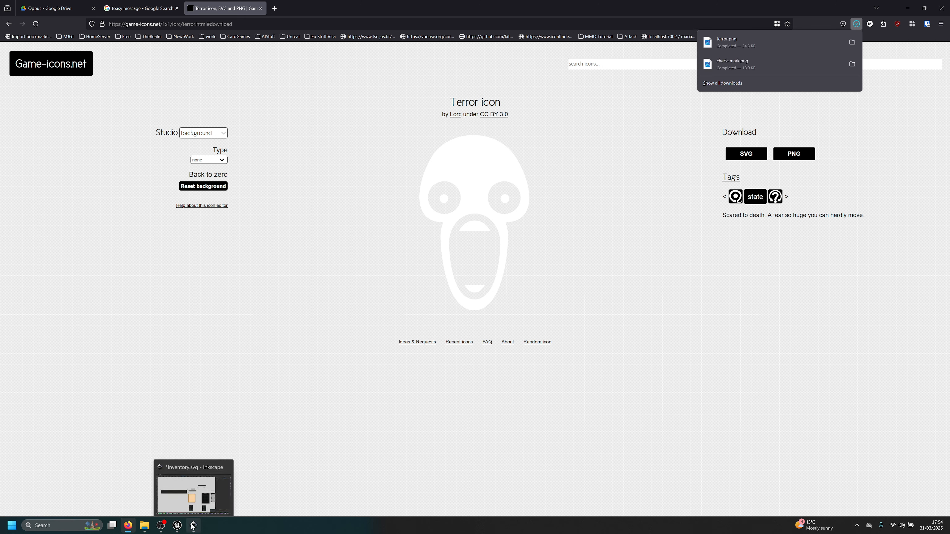
# Search the icon site for "warn" and download the Hazard sign icon as a PNG
pyautogui.click(205, 490)
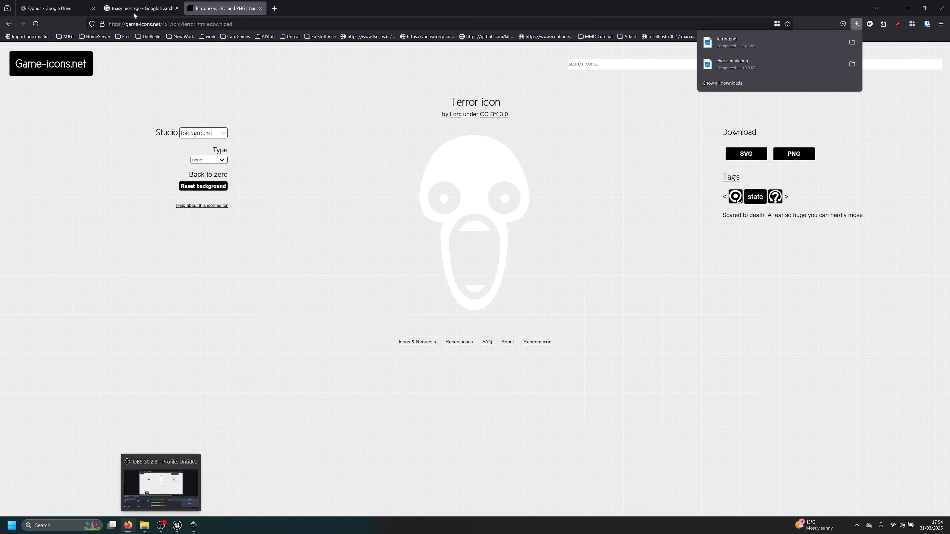
pyautogui.click(133, 9)
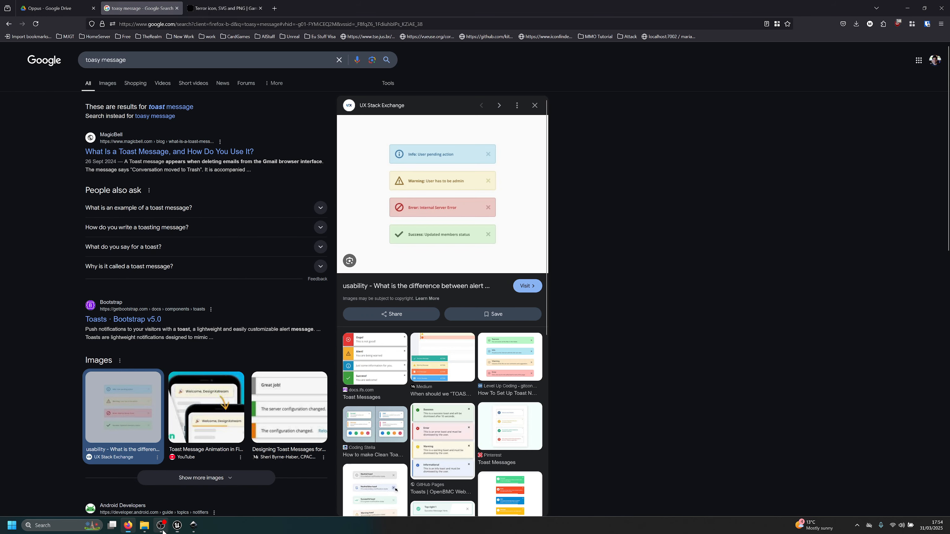
pyautogui.click(144, 486)
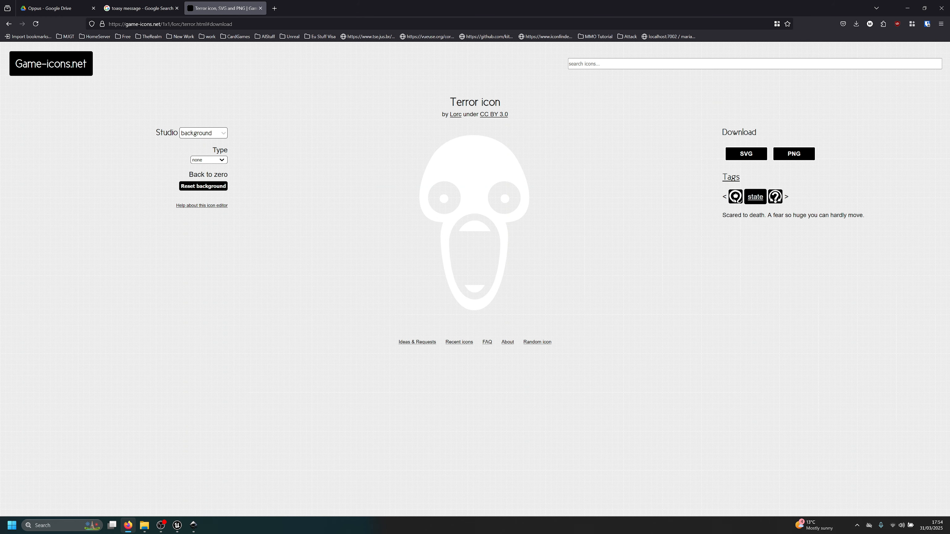
pyautogui.click(584, 64)
pyautogui.write('warn')
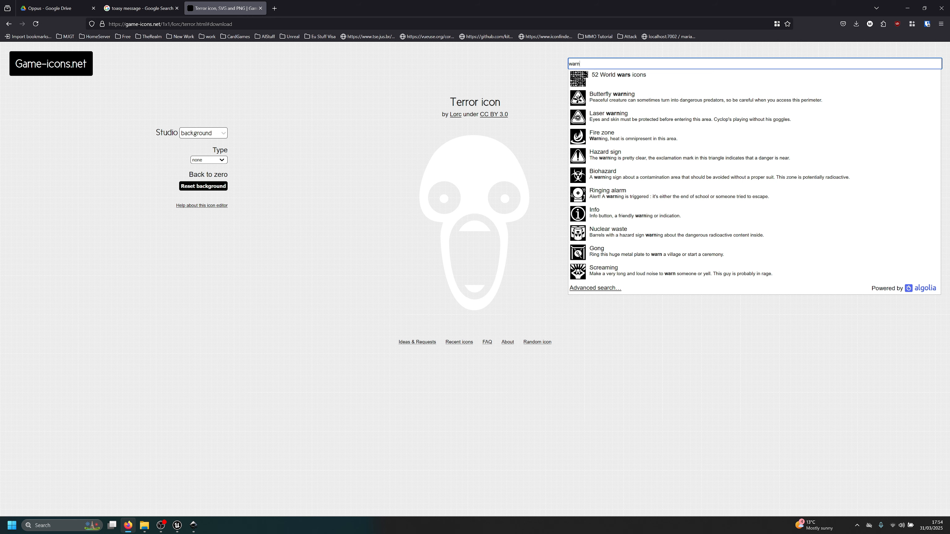
pyautogui.click(619, 156)
pyautogui.click(793, 153)
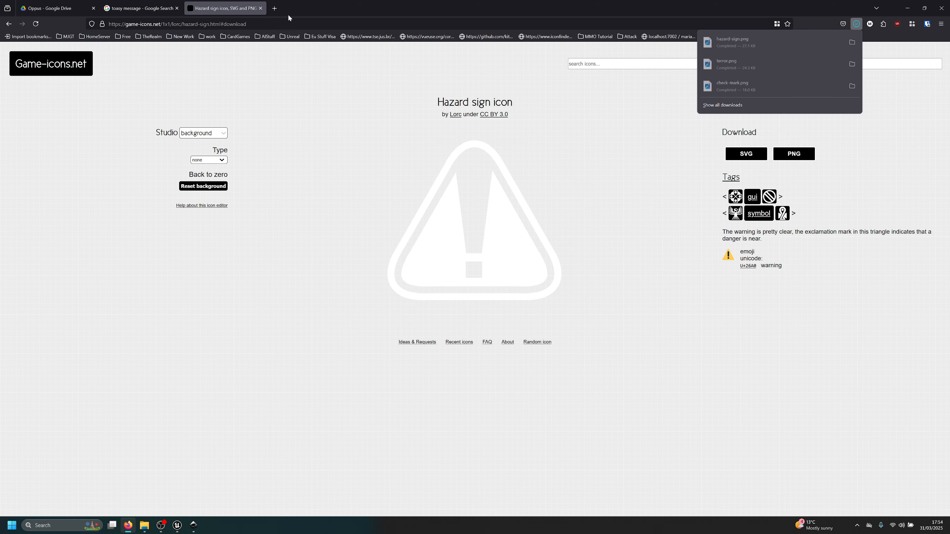
# Search the icon site for "info" and download the Info icon as a PNG
pyautogui.click(159, 8)
pyautogui.click(213, 8)
pyautogui.click(584, 63)
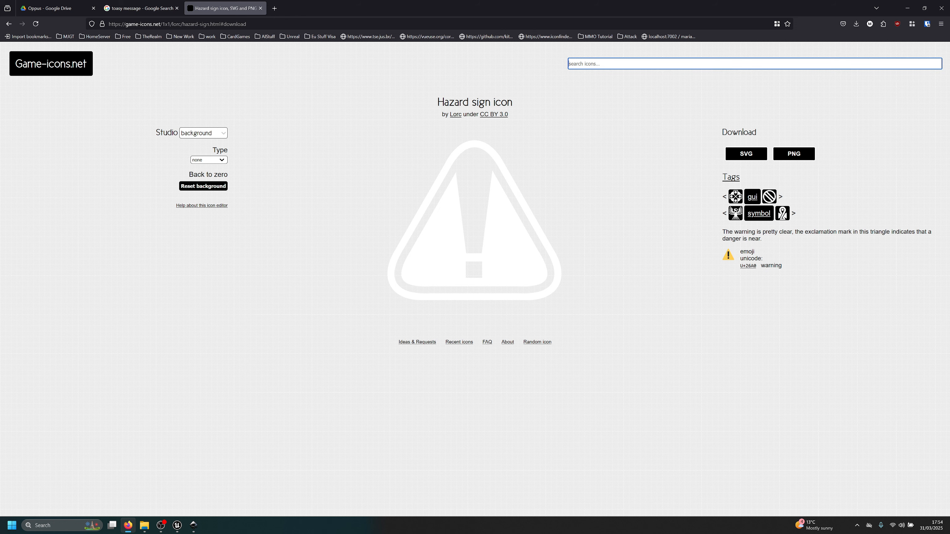
pyautogui.write('info')
pyautogui.press('Down')
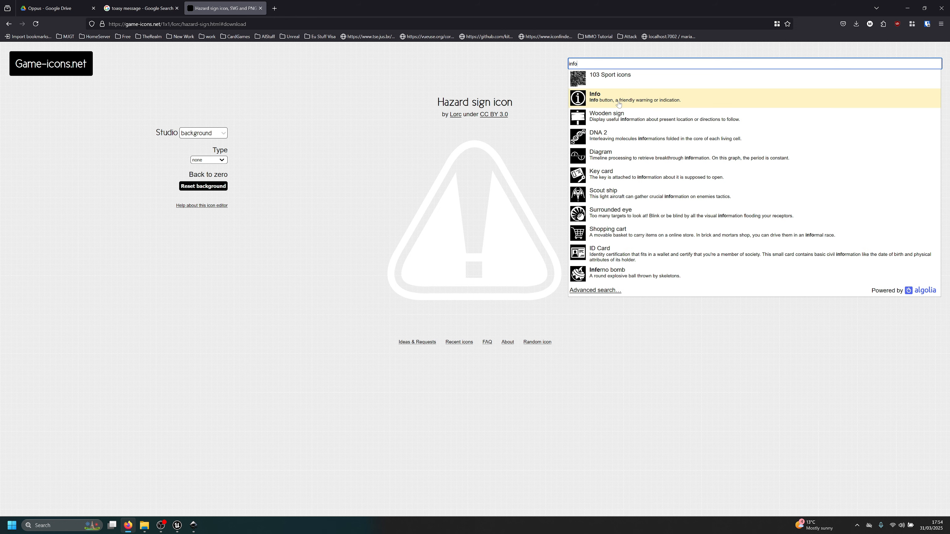
pyautogui.press('Return')
pyautogui.click(788, 153)
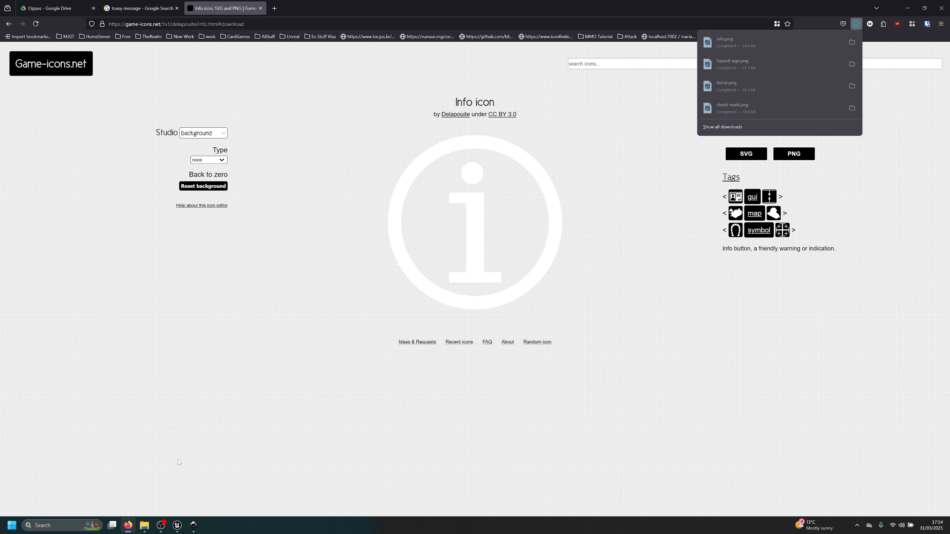
# Open the Downloads folder in File Explorer and rename the info and hazard-sign images to T_info and T_hazard-sign
pyautogui.click(145, 525)
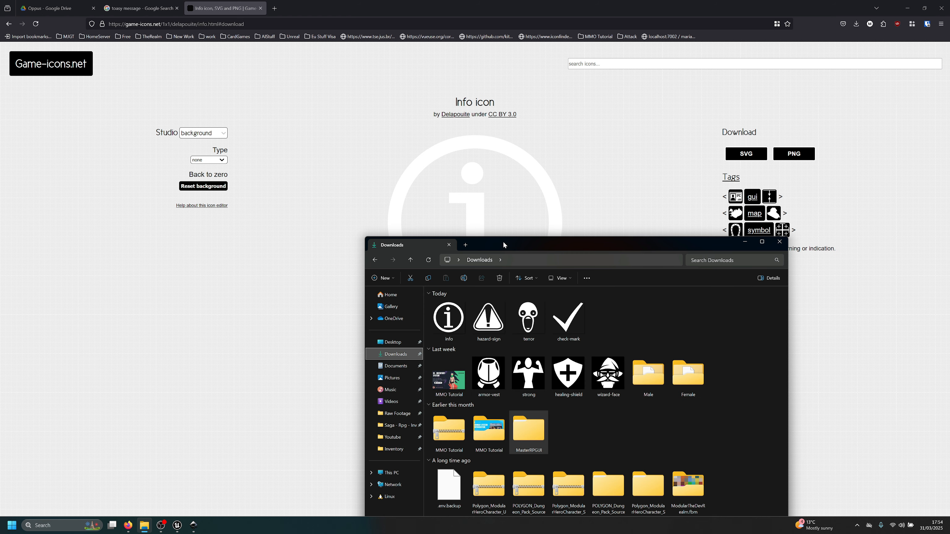
pyautogui.click(449, 315)
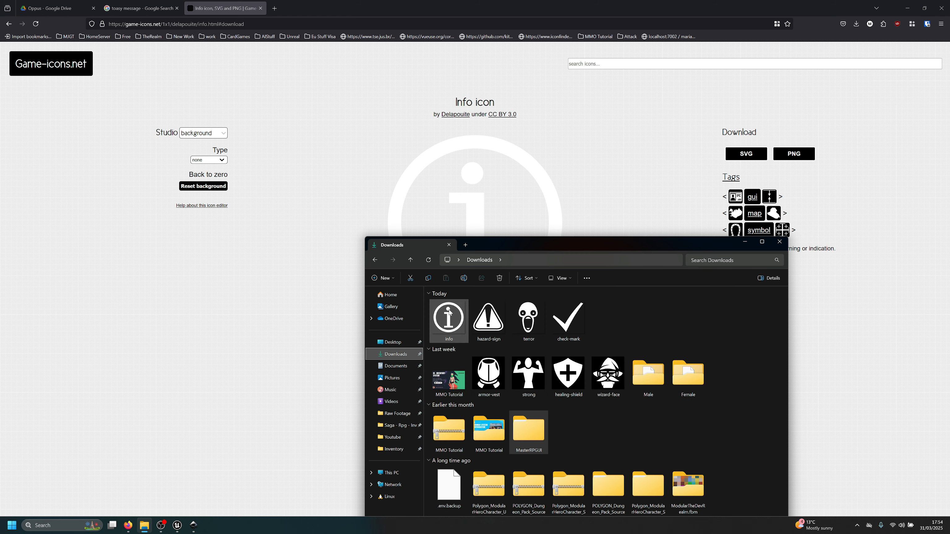
pyautogui.press('F2')
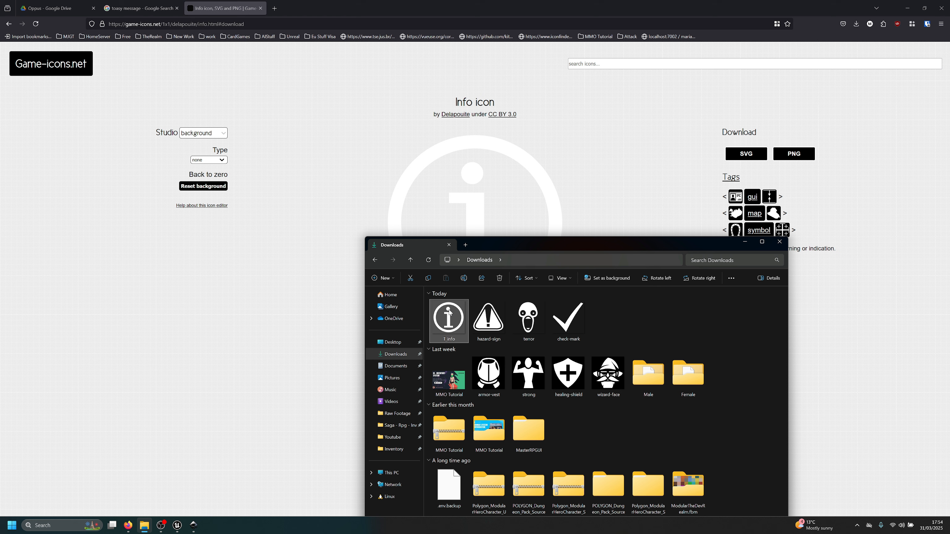
pyautogui.press('Right')
pyautogui.press('F2')
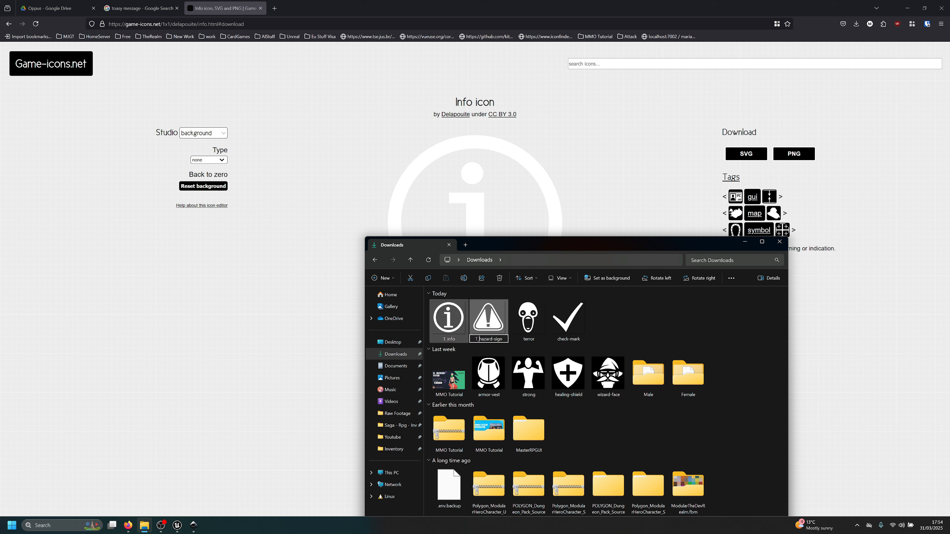
pyautogui.press('Return')
# Rename the terror and check-mark images to T_terror and T_check-mark
pyautogui.press('Right')
pyautogui.press('F2')
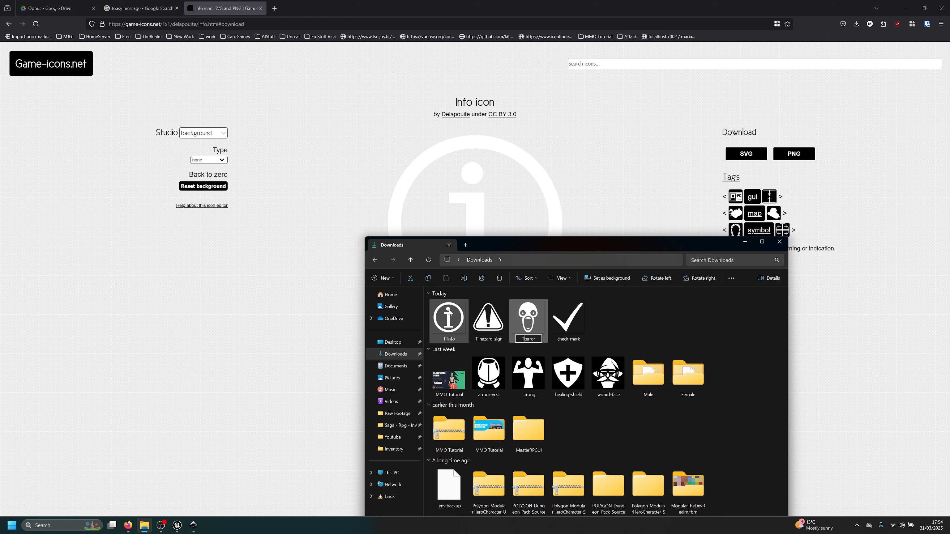
pyautogui.press('Return')
pyautogui.press('Right')
pyautogui.press('F2')
pyautogui.press('Home')
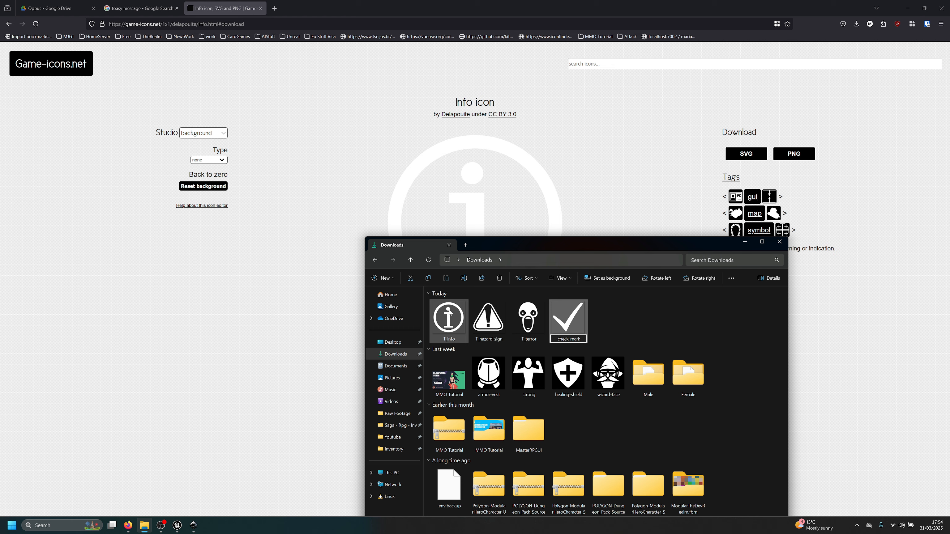
pyautogui.write('T_')
pyautogui.press('Return')
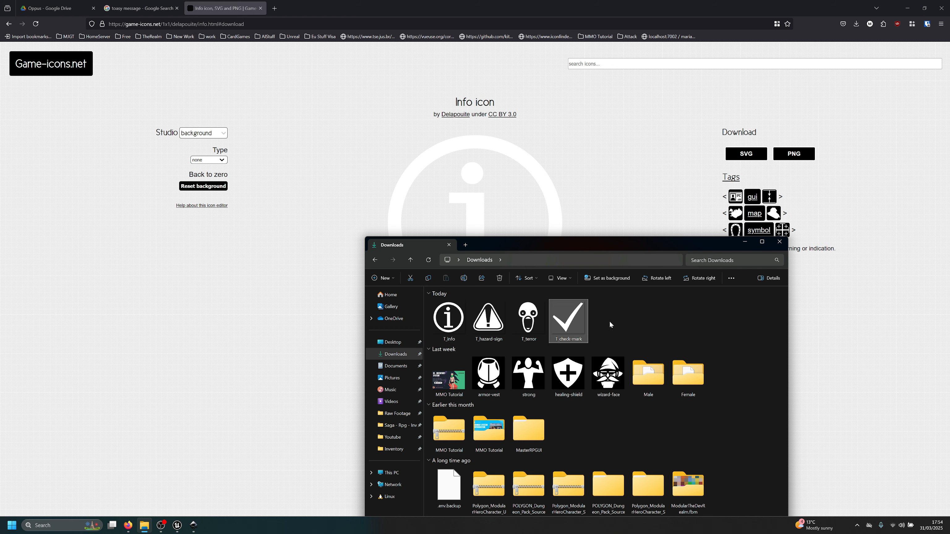
# Import T_info, T_hazard-sign, T_terror and T_check-mark from Downloads into Unreal's MasterInventory/Texture/Icons folder and save all assets
pyautogui.keyDown('shift'); pyautogui.click(437, 327); pyautogui.keyUp('shift')
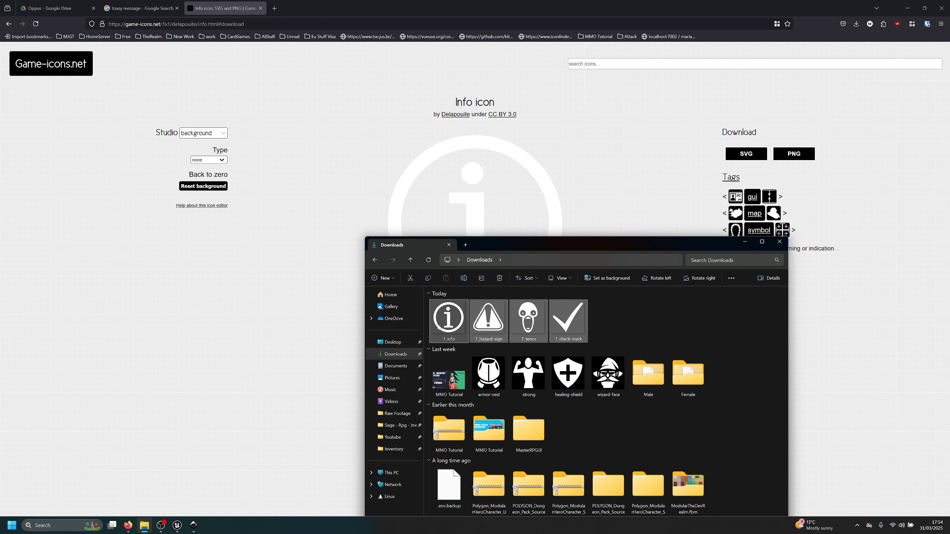
pyautogui.hotkey('alt', 'Tab')
pyautogui.hotkey('alt', 'Tab')
pyautogui.moveTo(380, 321); pyautogui.dragTo(459, 305)
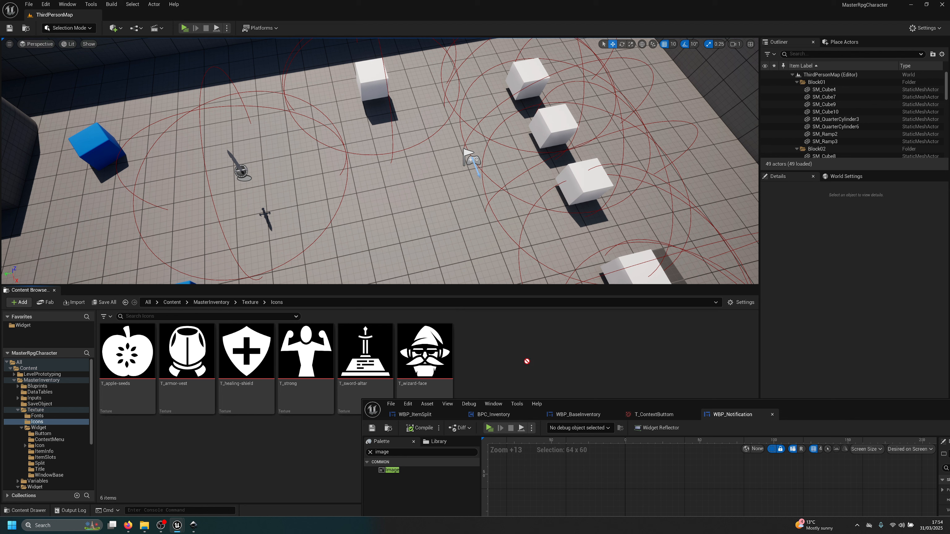
pyautogui.moveTo(528, 362); pyautogui.dragTo(528, 362)
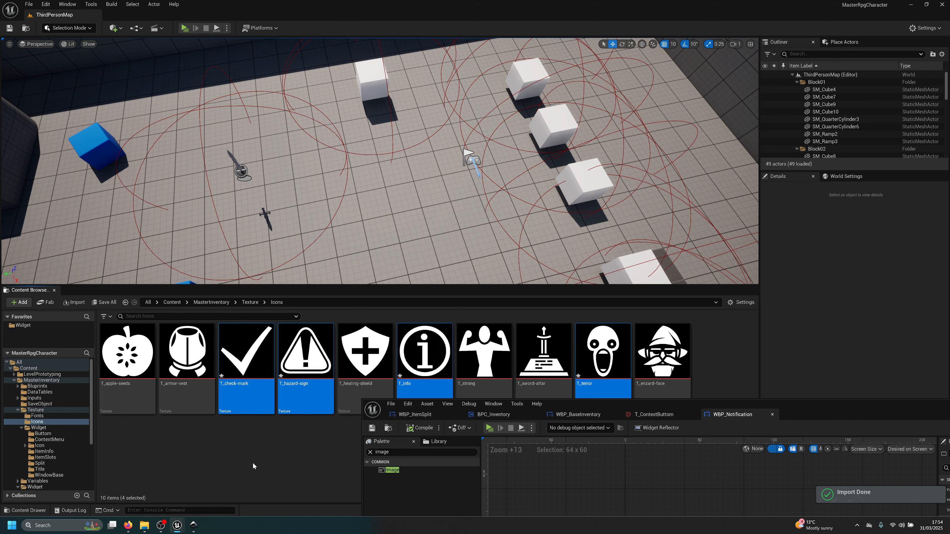
pyautogui.click(104, 302)
pyautogui.click(525, 350)
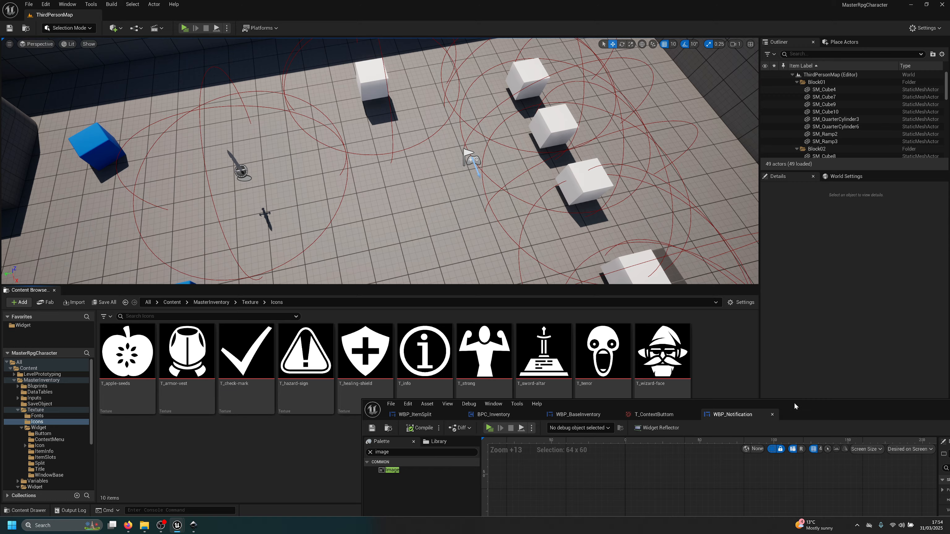
# Assign the T_check-mark texture as the NotificationIcon image in WBP_Notification, and compile and save the widget
pyautogui.moveTo(795, 404); pyautogui.dragTo(636, 65)
pyautogui.moveTo(246, 362)
pyautogui.mouseDown()
pyautogui.moveTo(888, 219)
pyautogui.moveTo(871, 257)
pyautogui.mouseUp()
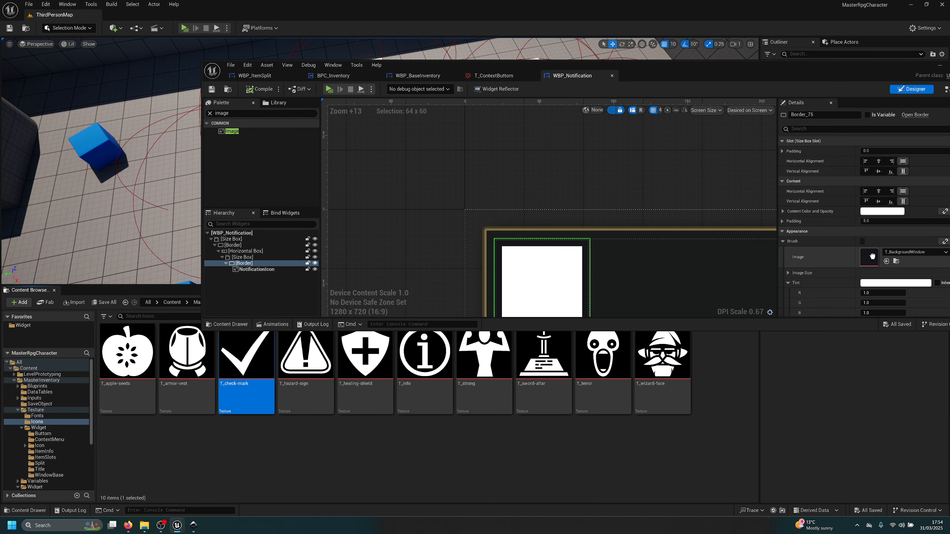
pyautogui.click(267, 269)
pyautogui.moveTo(236, 354); pyautogui.dragTo(869, 207)
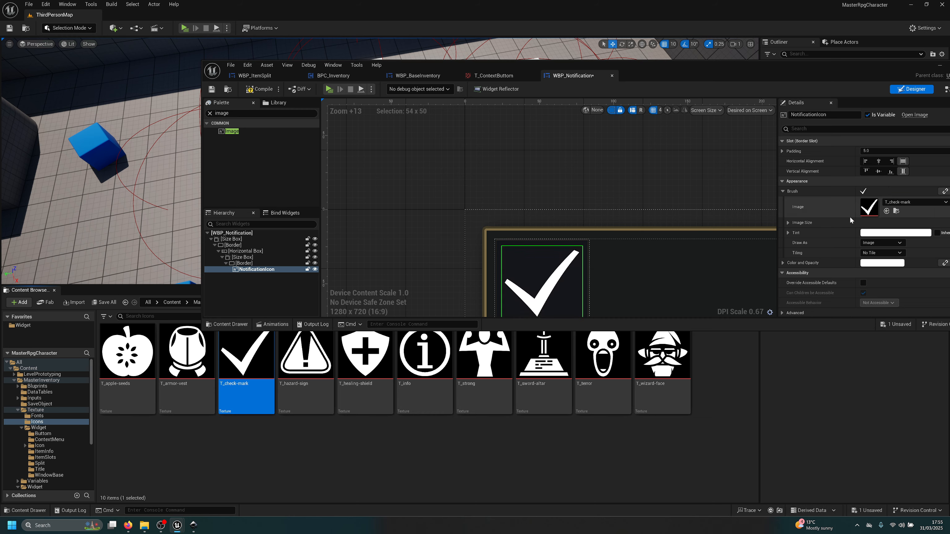
pyautogui.doubleClick(490, 66)
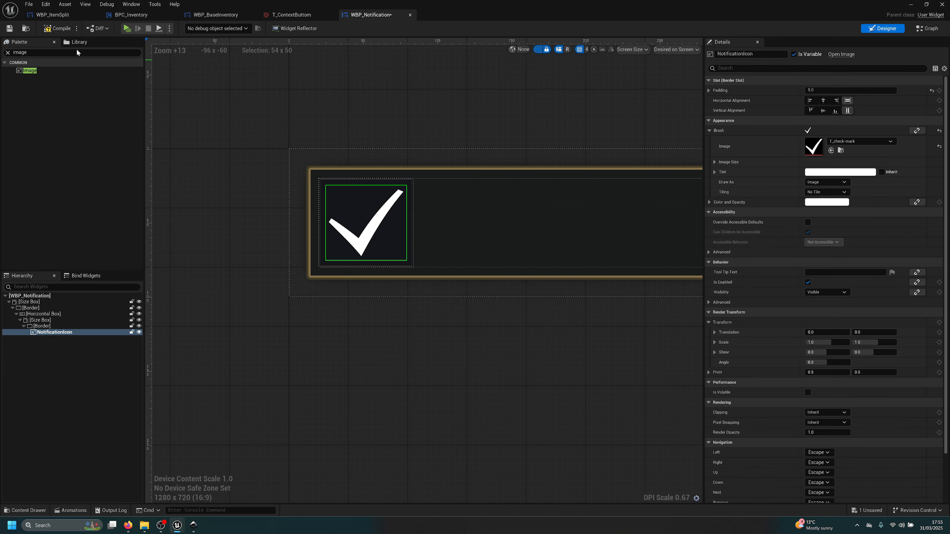
pyautogui.click(56, 28)
pyautogui.click(9, 28)
# Add a Text widget to the Horizontal Box after the icon and centre it horizontally and vertically
pyautogui.moveTo(579, 358); pyautogui.dragTo(457, 357, button='right')
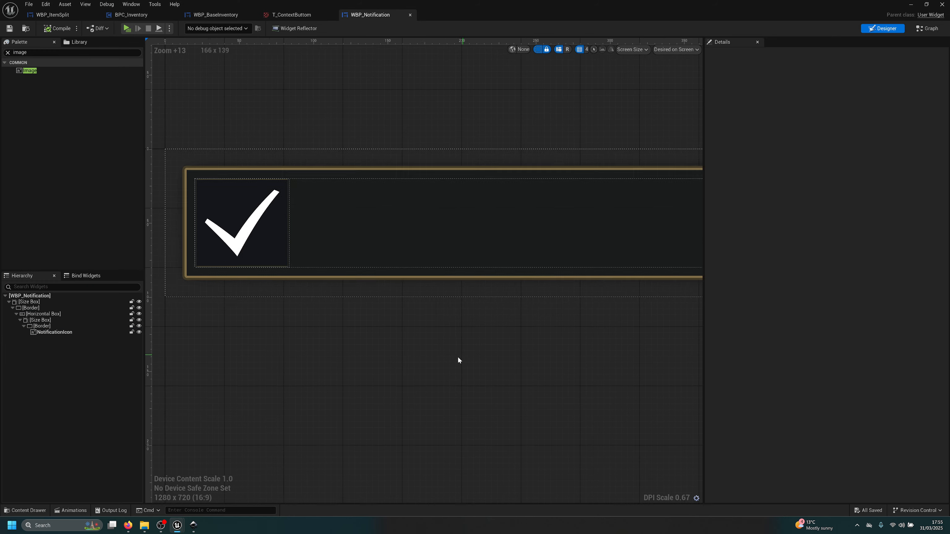
pyautogui.scroll(-5, 457, 357)
pyautogui.moveTo(354, 319); pyautogui.dragTo(343, 318, button='right')
pyautogui.moveTo(699, 365); pyautogui.dragTo(507, 308, button='right')
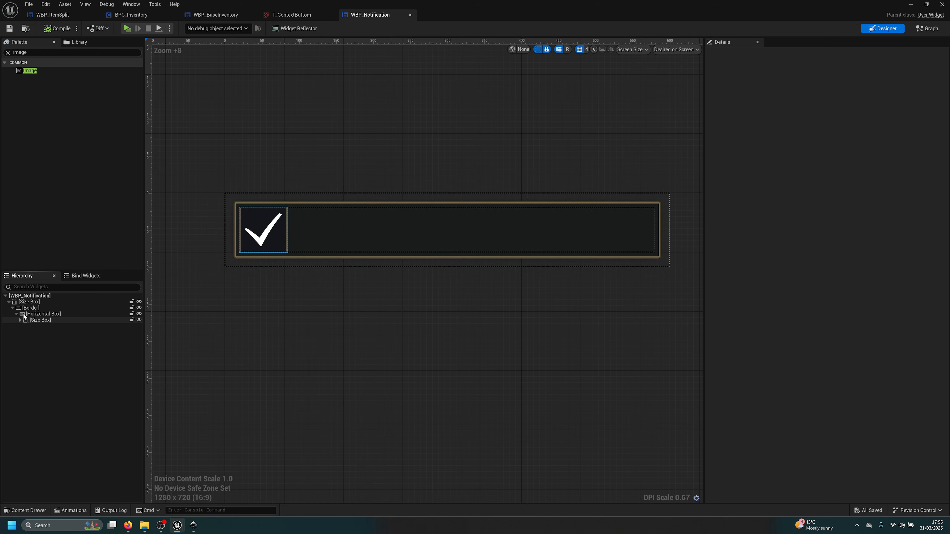
pyautogui.write('text')
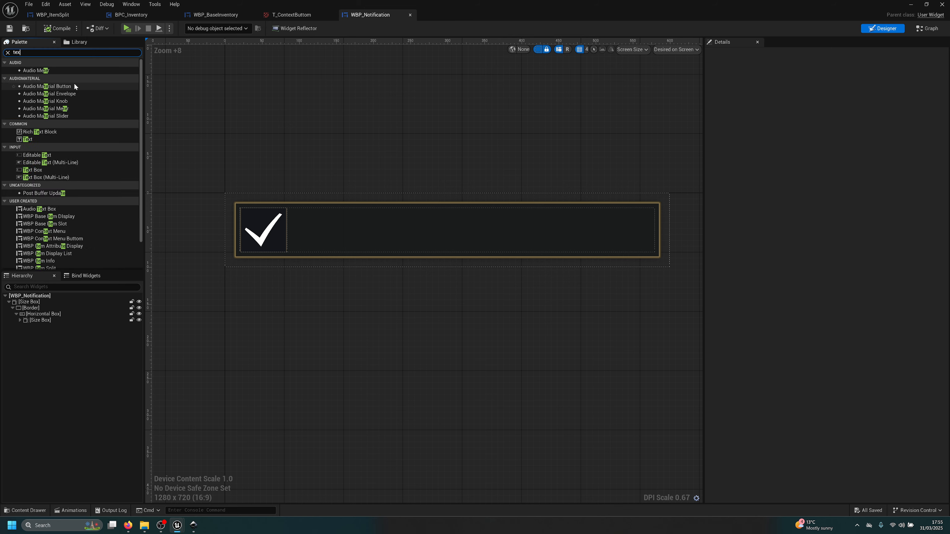
pyautogui.moveTo(27, 78); pyautogui.dragTo(37, 324)
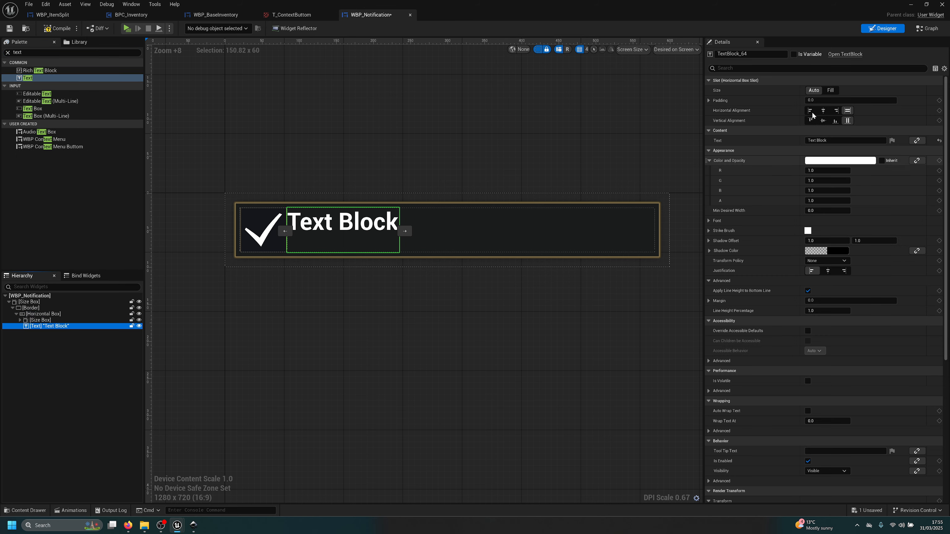
pyautogui.click(823, 110)
pyautogui.click(822, 121)
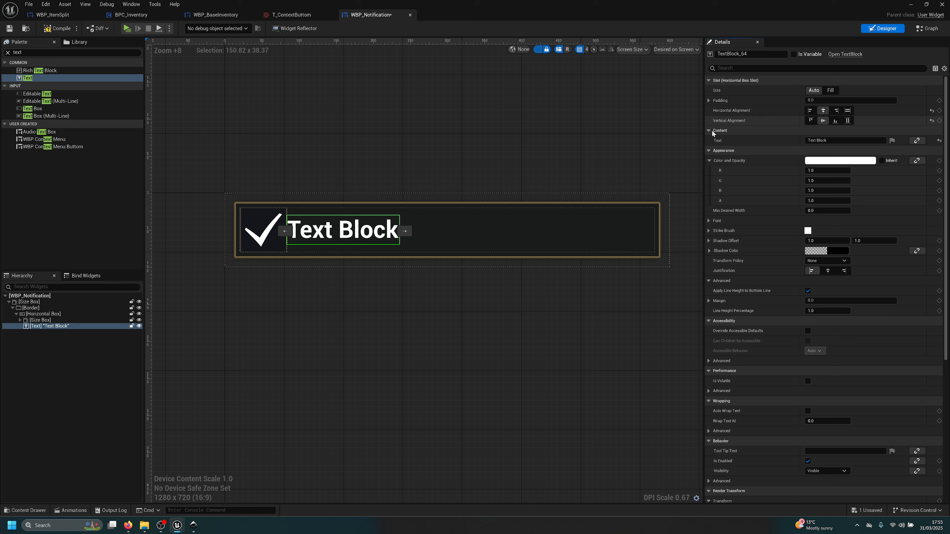
# Set the text block's font family to Constantia_Bold_Font
pyautogui.click(709, 160)
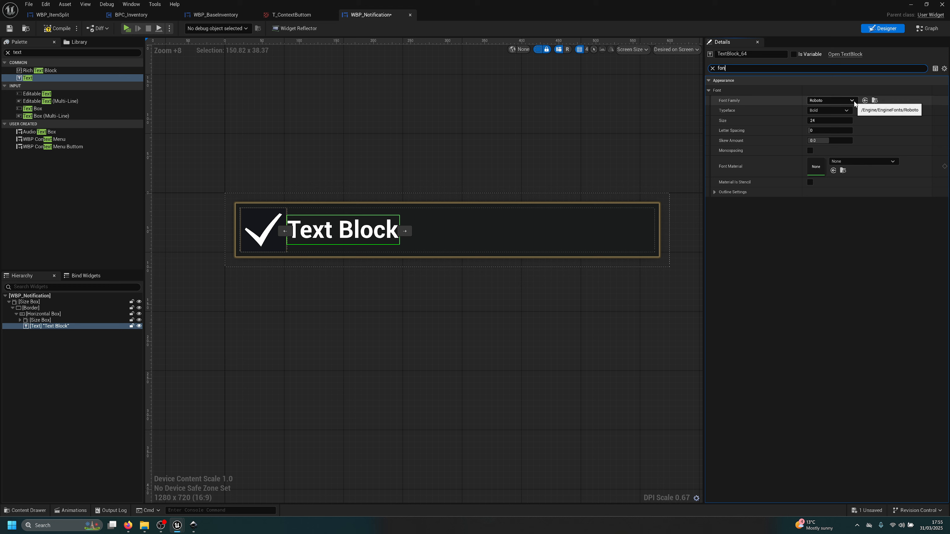
pyautogui.click(851, 101)
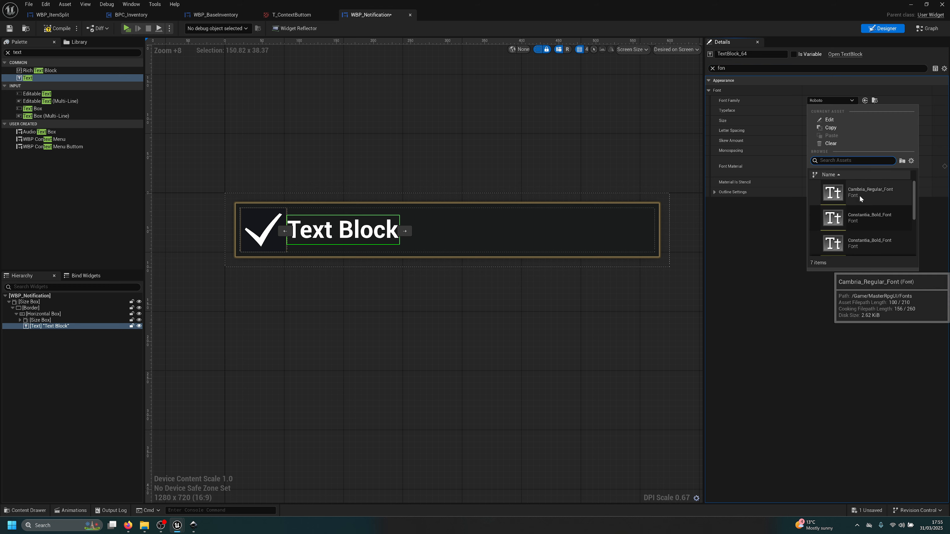
pyautogui.click(876, 246)
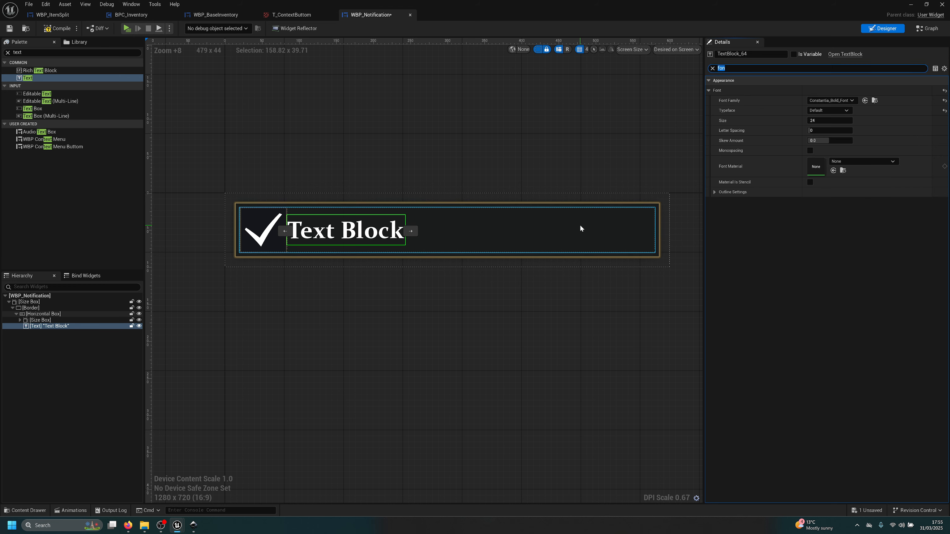
pyautogui.click(712, 68)
# Set the text block's colour to a light green, hex sRGB A7FF8BFF
pyautogui.click(832, 160)
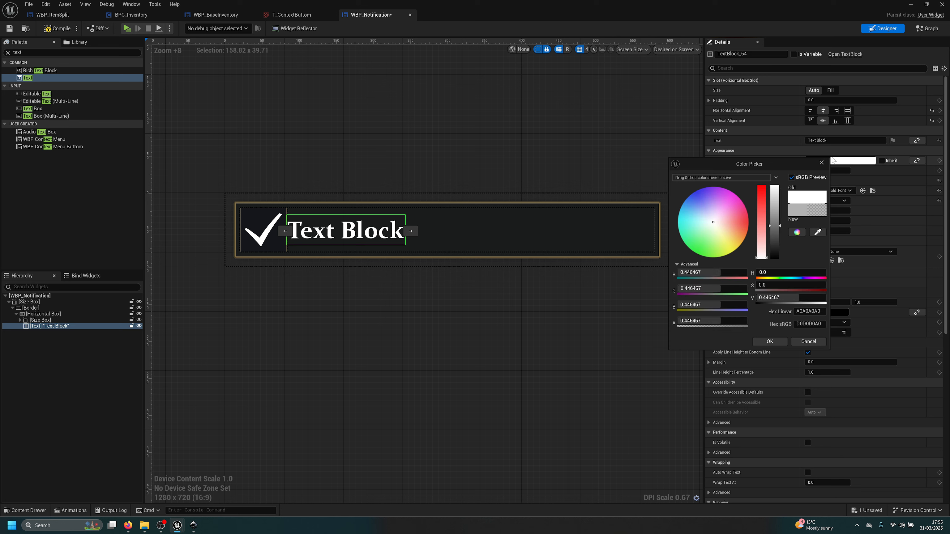
pyautogui.click(707, 248)
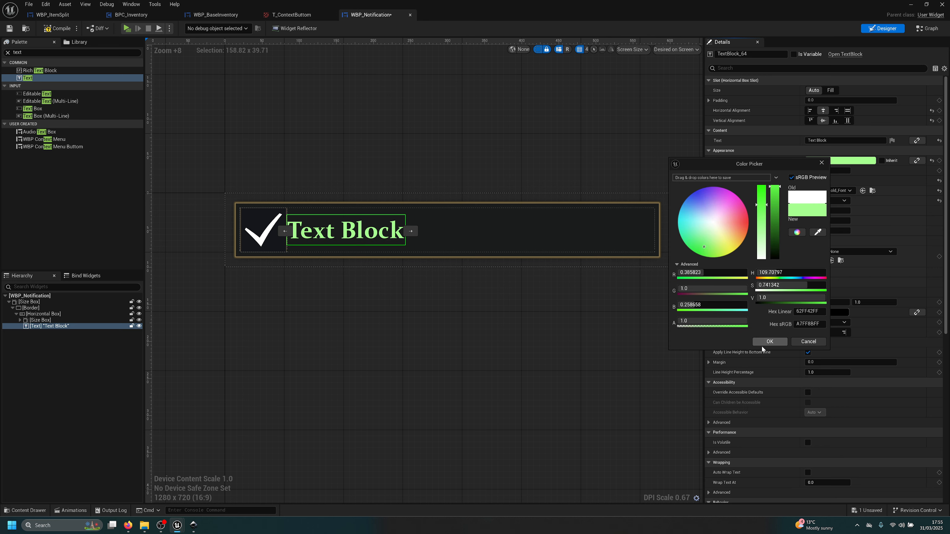
pyautogui.click(769, 341)
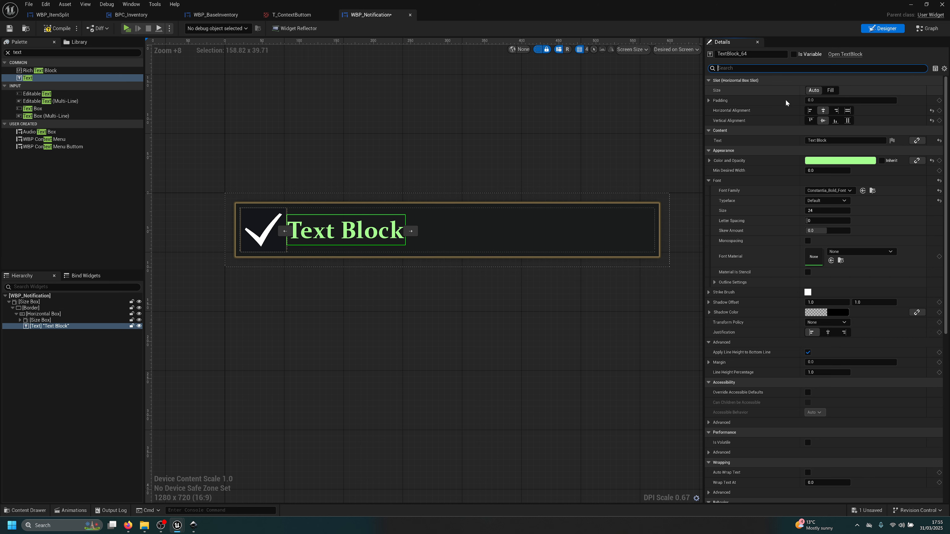
# Set the text block's slot size to Auto and its left padding to 5
pyautogui.click(830, 90)
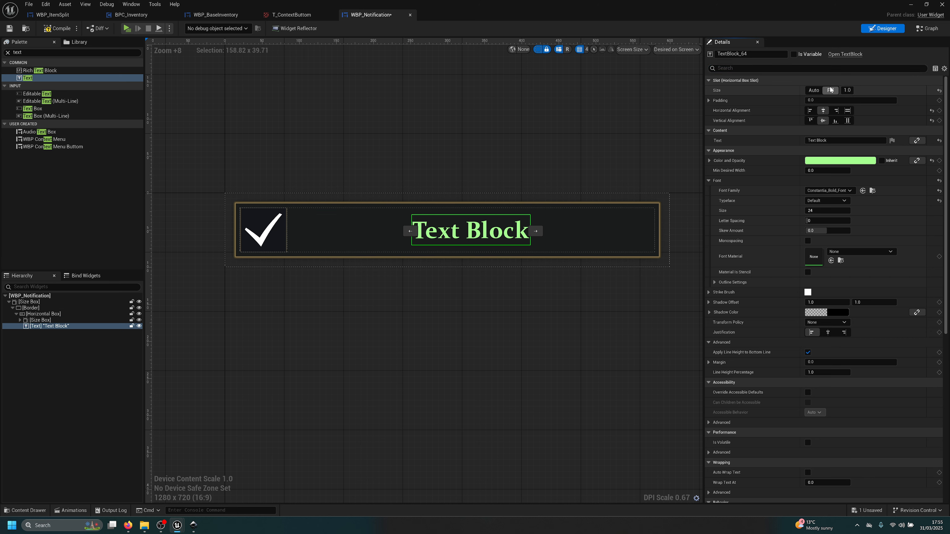
pyautogui.click(813, 90)
pyautogui.click(708, 100)
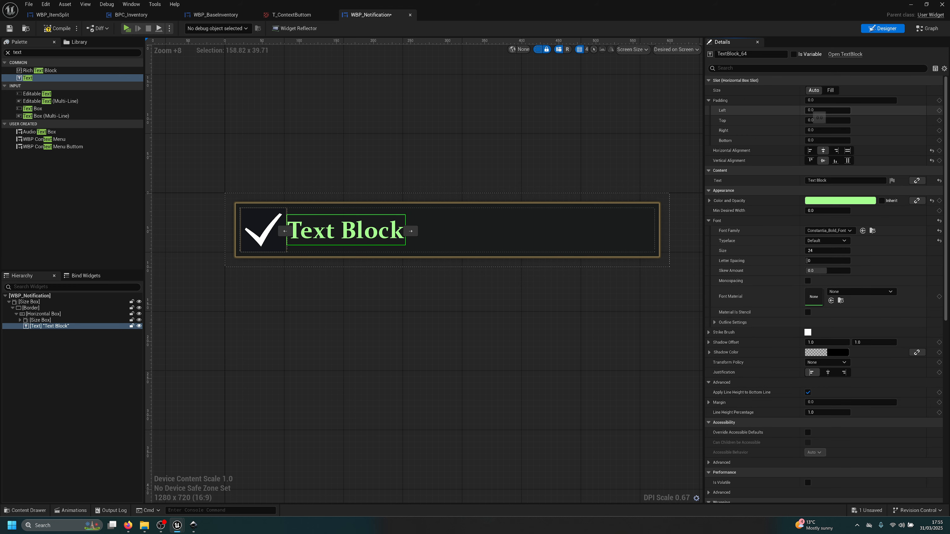
pyautogui.write('5')
pyautogui.press('Return')
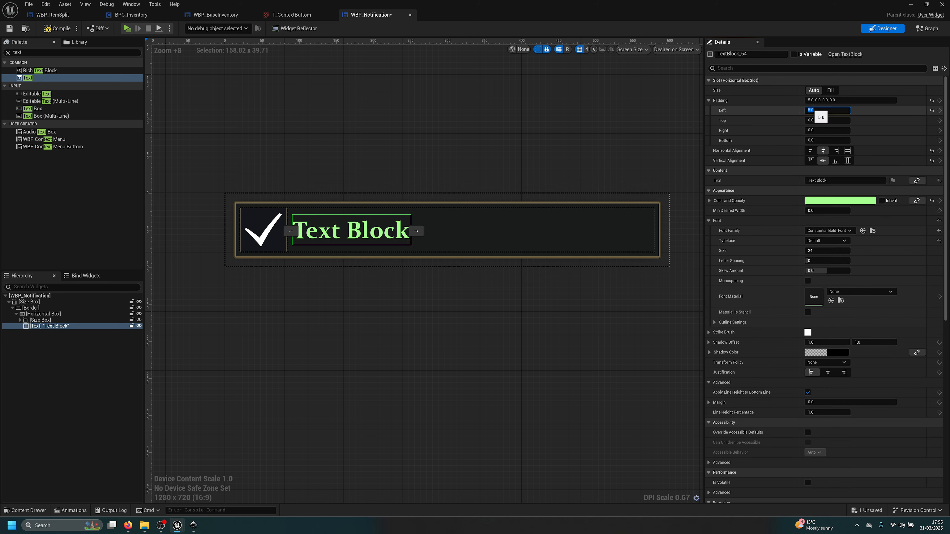
# Check the toast-message example in the browser and set the text block's content in Unreal to "Messge here"
pyautogui.click(129, 526)
pyautogui.click(138, 8)
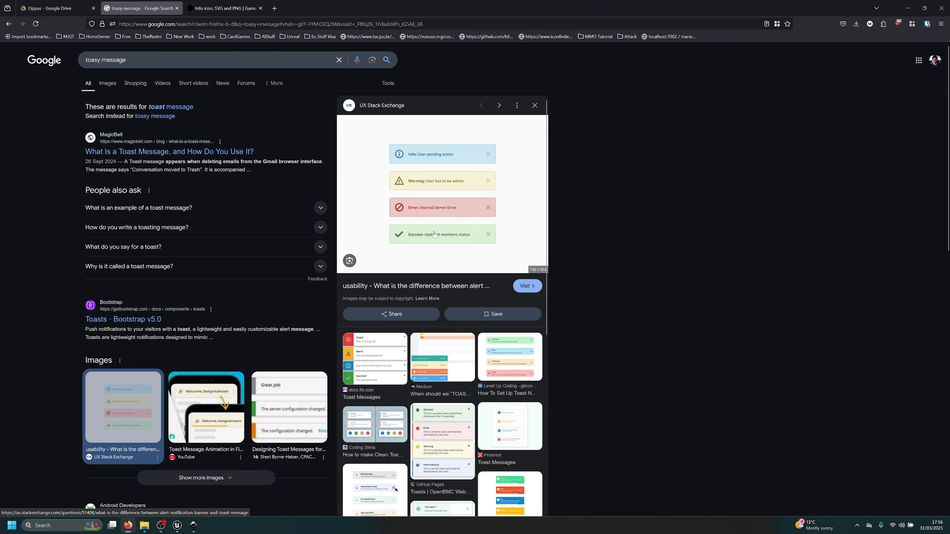
pyautogui.hotkey('alt', 'Tab')
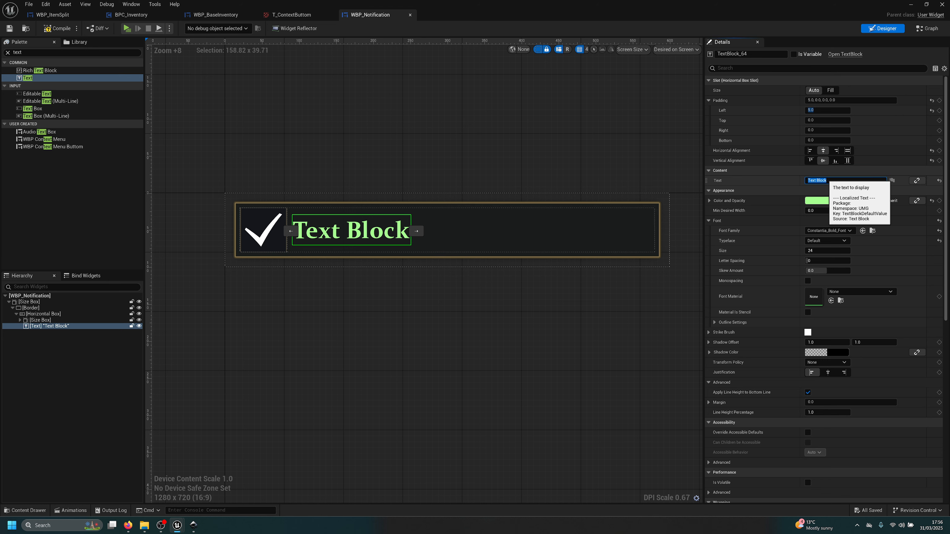
pyautogui.write('Messge here')
pyautogui.press('Return')
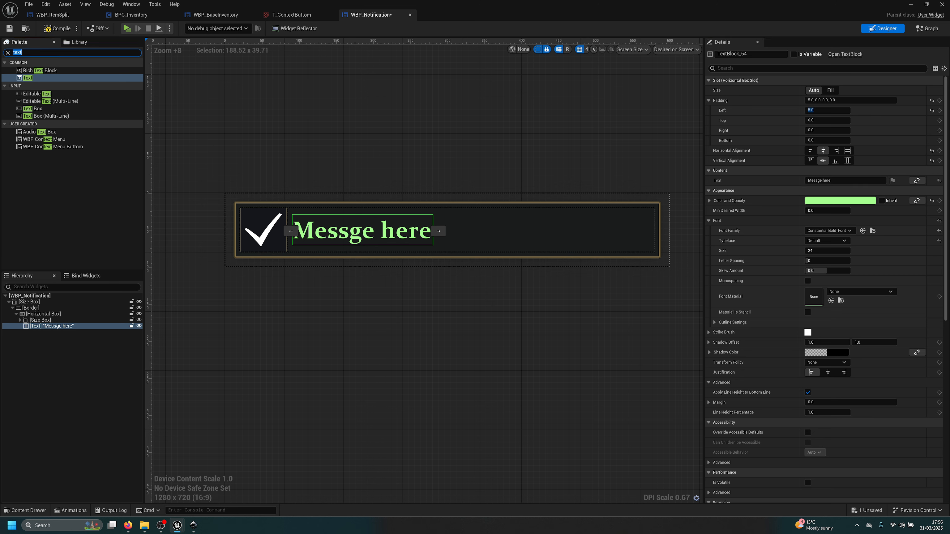
# Search the widget palette for "btn" and open WBP_ItemSplit from the MasterInventory/Widget/Split folder
pyautogui.write('btun')
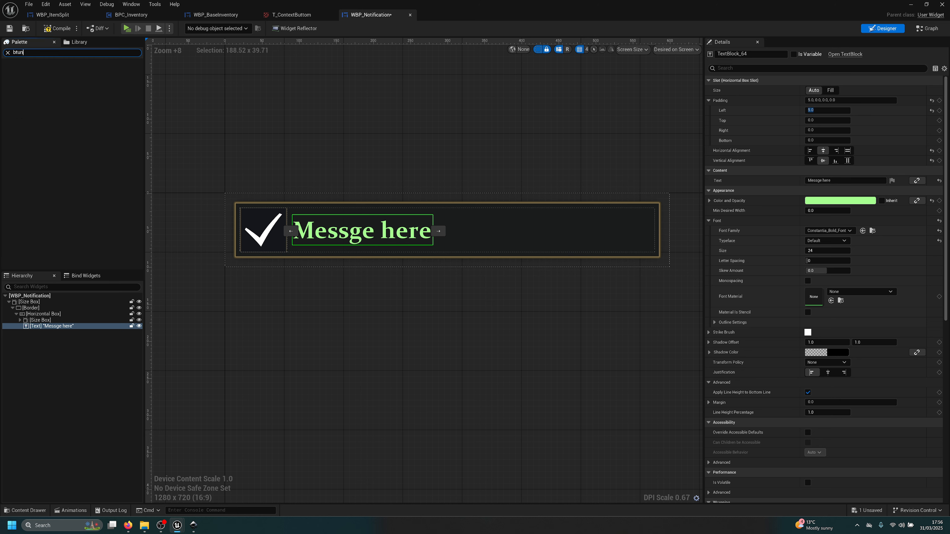
pyautogui.write('tn')
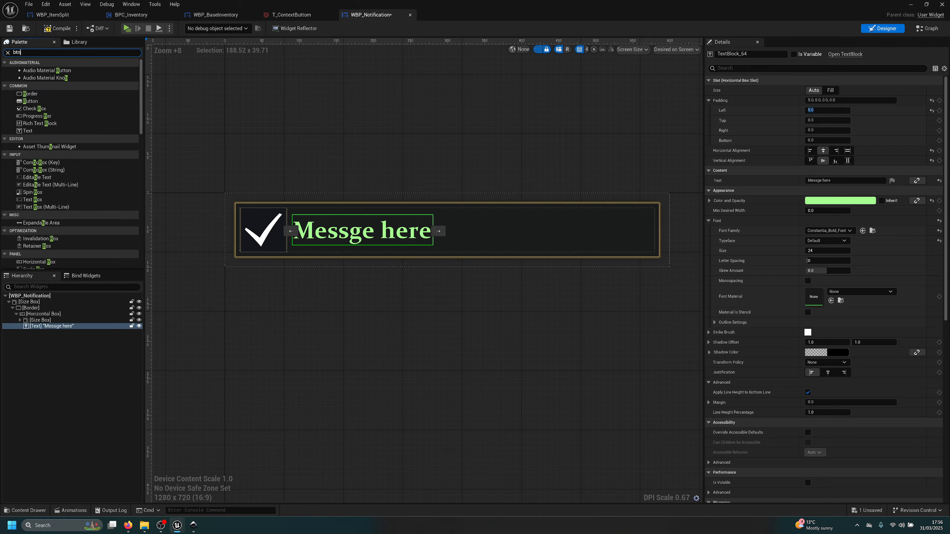
pyautogui.moveTo(388, 3); pyautogui.dragTo(660, 370)
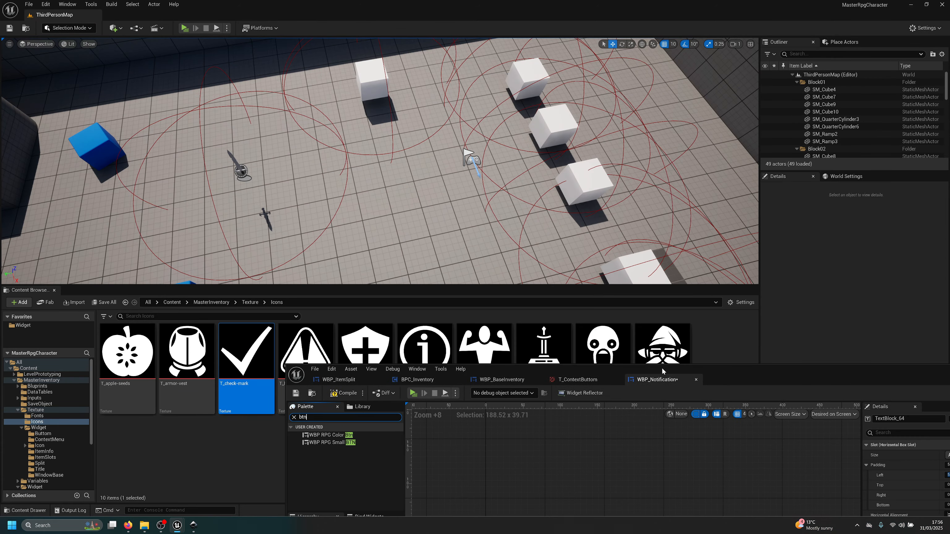
pyautogui.scroll(-5, 45, 431)
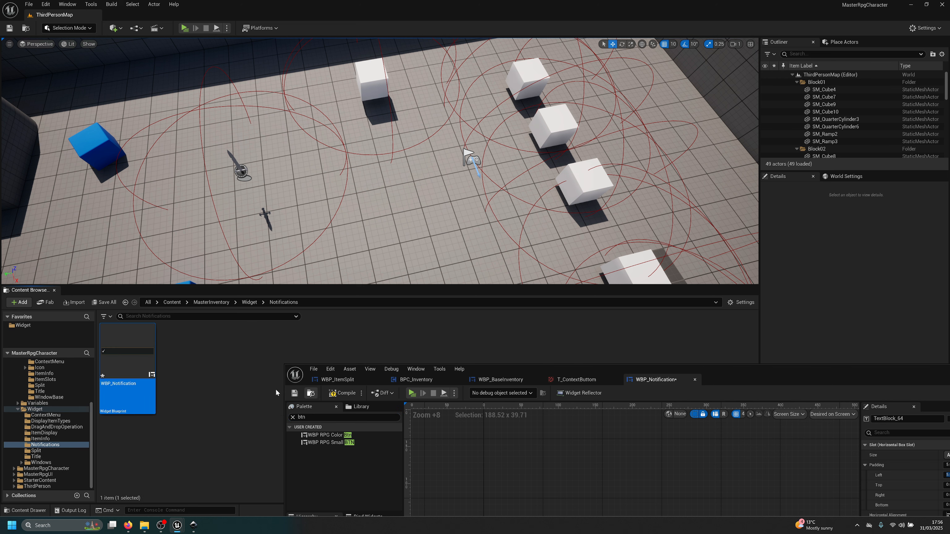
pyautogui.click(41, 440)
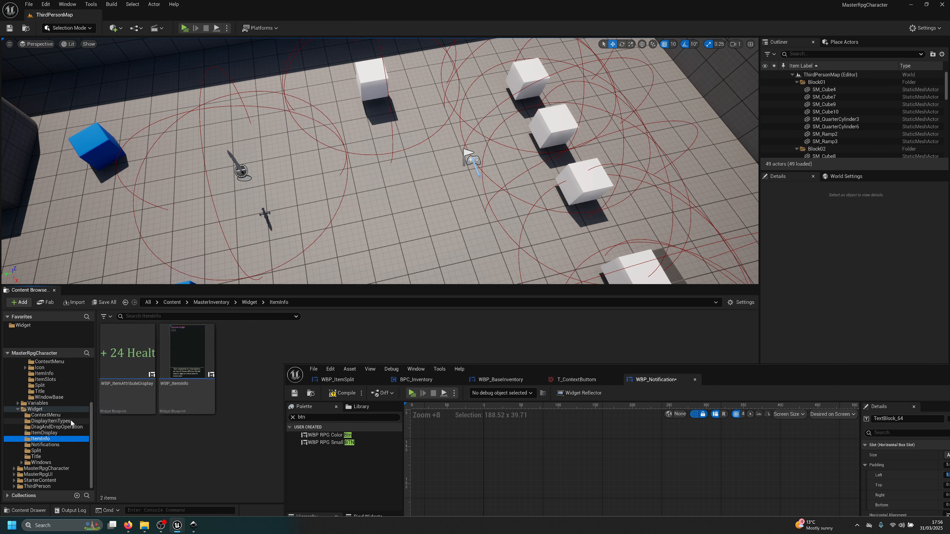
pyautogui.click(48, 434)
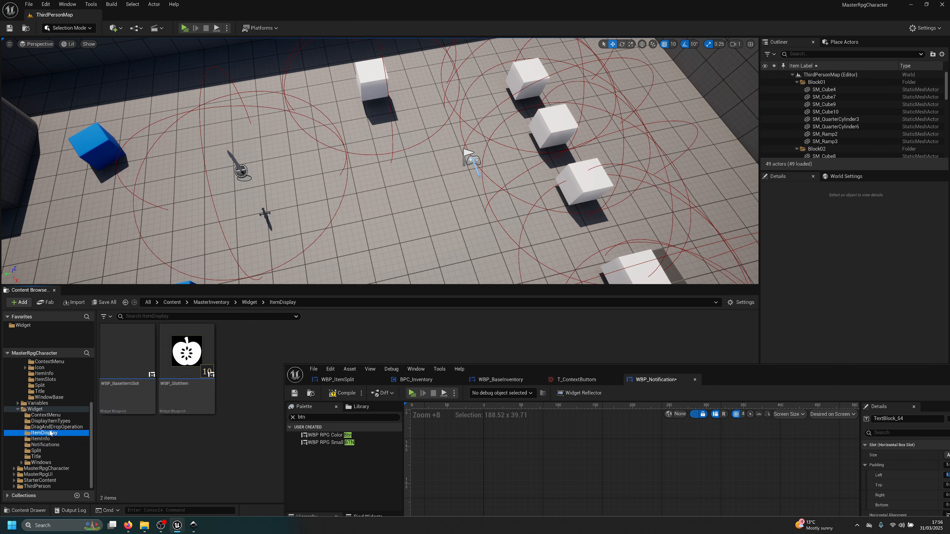
pyautogui.click(48, 427)
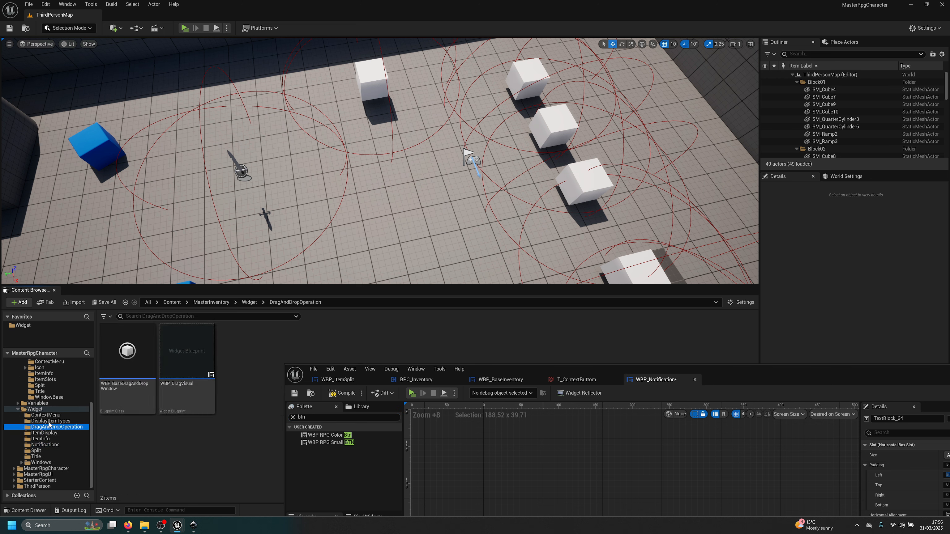
pyautogui.click(51, 445)
pyautogui.click(39, 450)
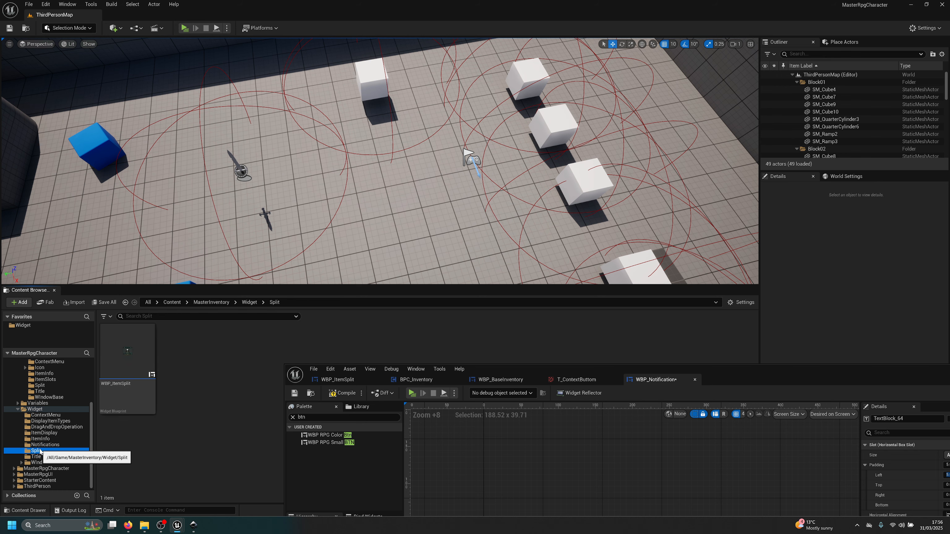
pyautogui.doubleClick(149, 362)
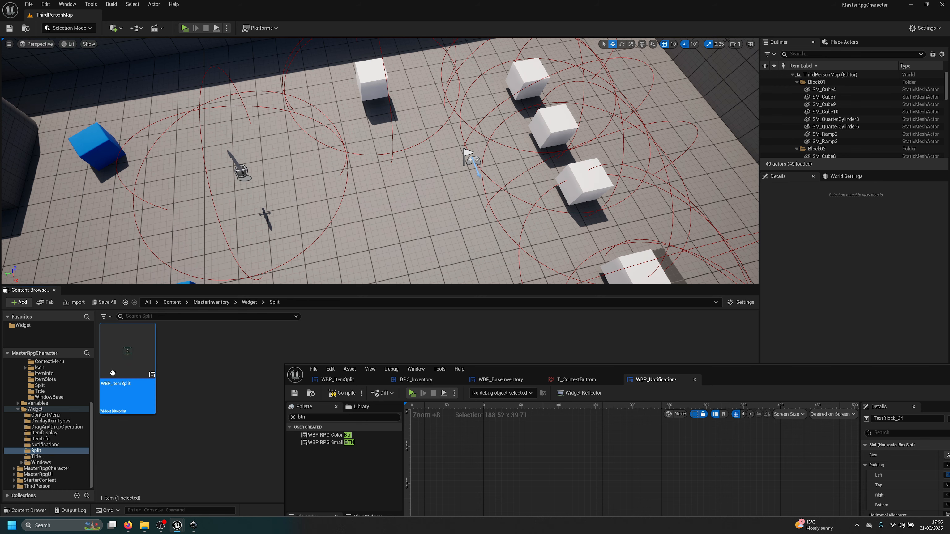
pyautogui.doubleClick(735, 370)
# Copy the plus button AddBtn from WBP_ItemSplit and paste it into the Horizontal Box of WBP_Notification
pyautogui.scroll(3, 438, 242)
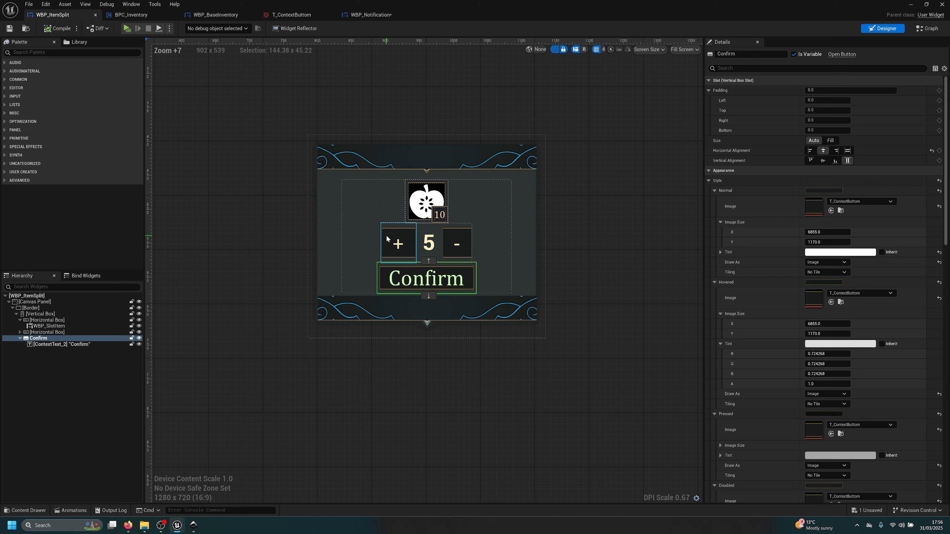
pyautogui.click(387, 238)
pyautogui.rightClick(42, 338)
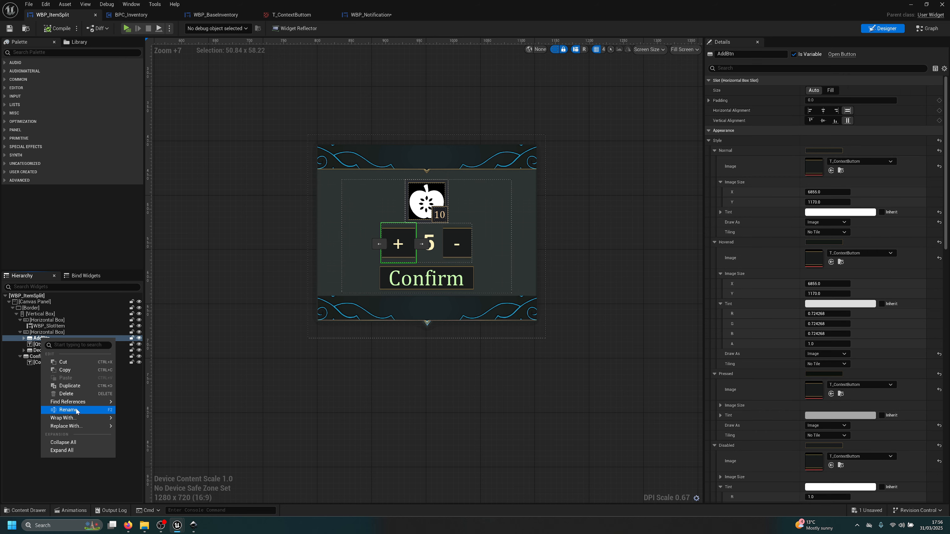
pyautogui.click(78, 369)
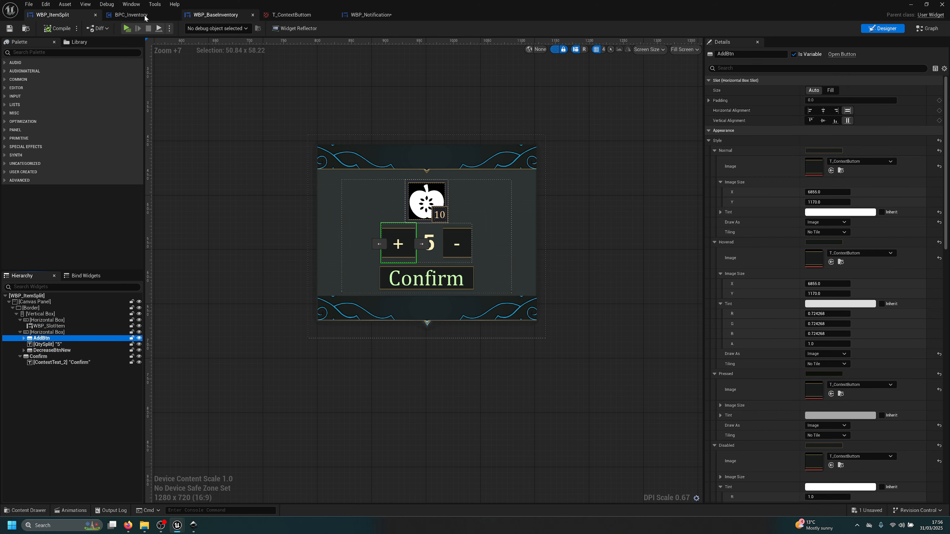
pyautogui.click(370, 15)
pyautogui.click(45, 314)
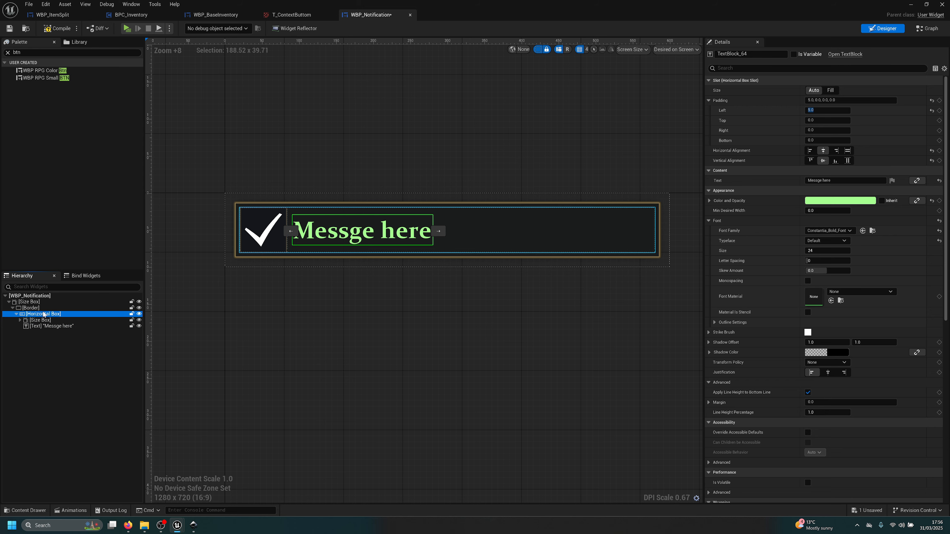
pyautogui.rightClick(43, 314)
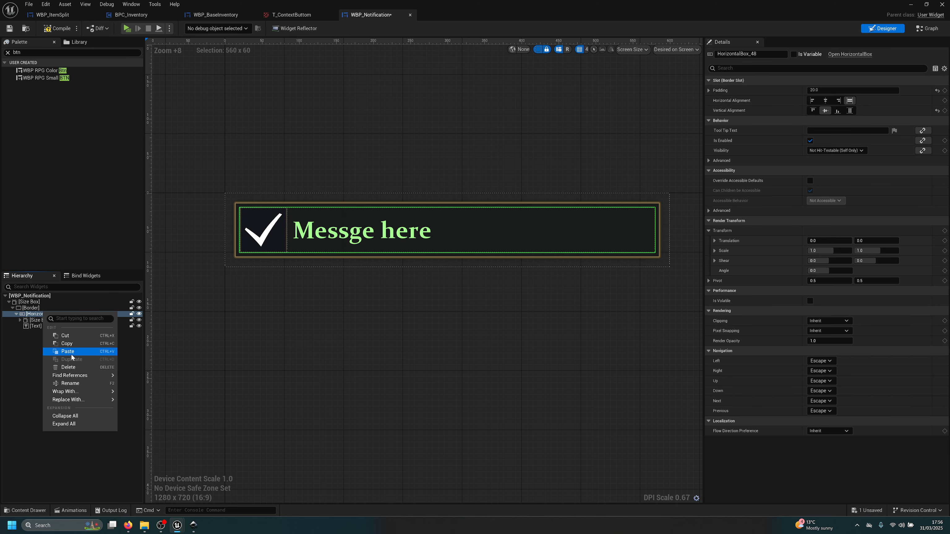
pyautogui.click(67, 351)
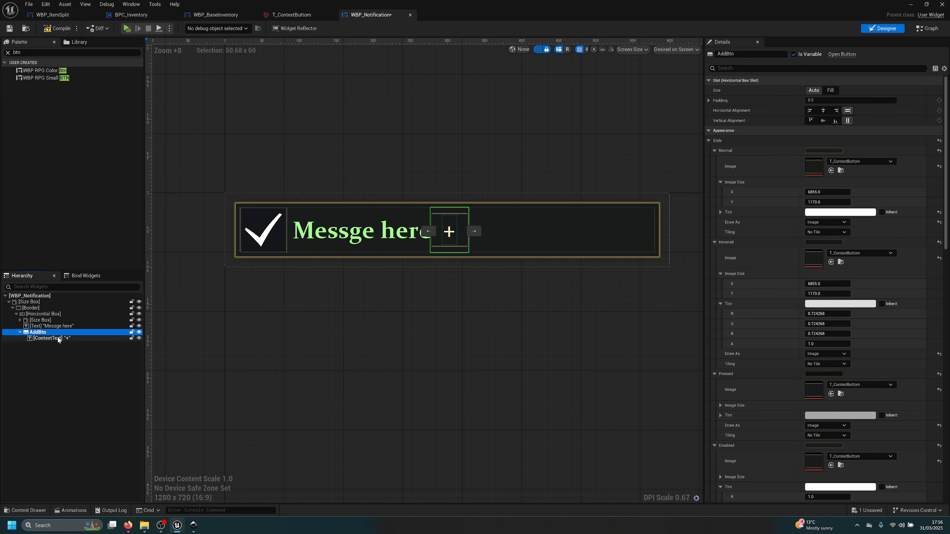
# Set the pasted button's slot size to Fill, aligned right horizontally and top vertically
pyautogui.click(834, 111)
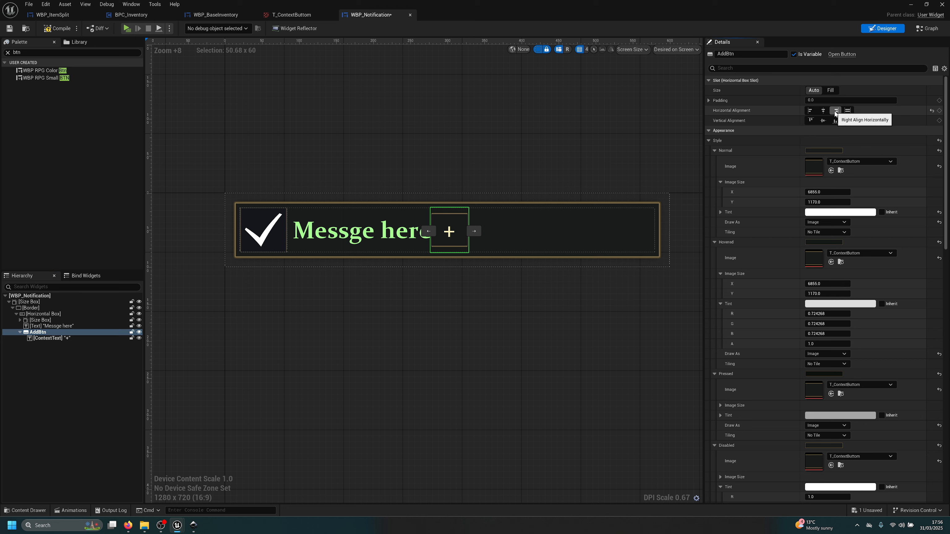
pyautogui.click(830, 91)
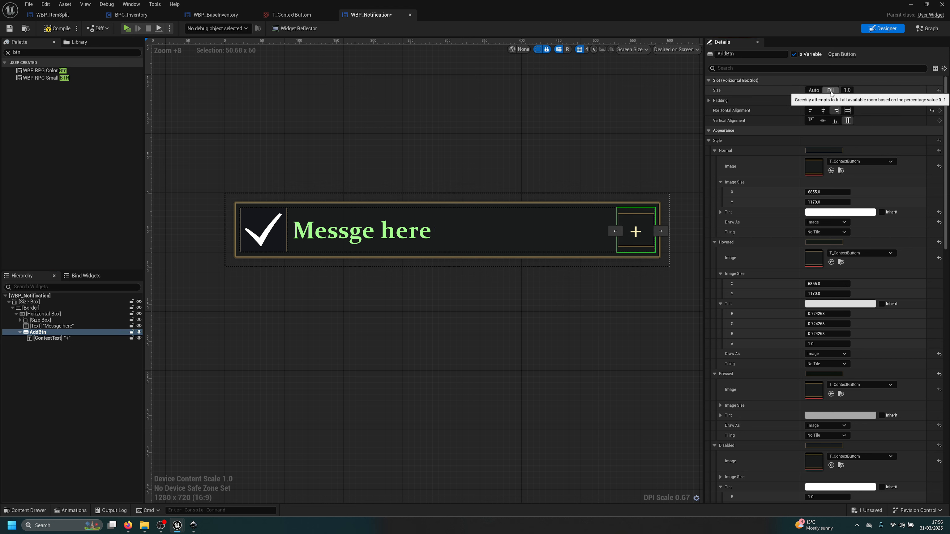
pyautogui.click(836, 120)
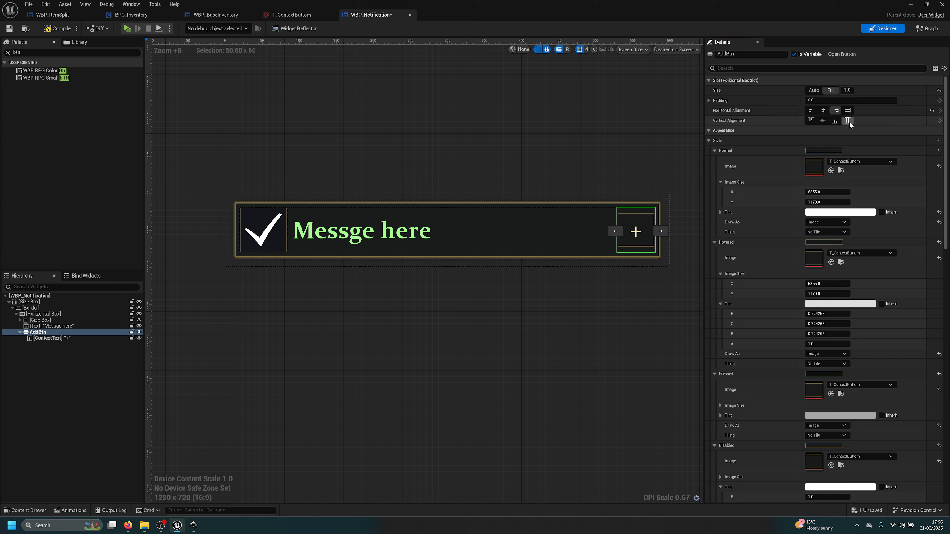
pyautogui.click(823, 120)
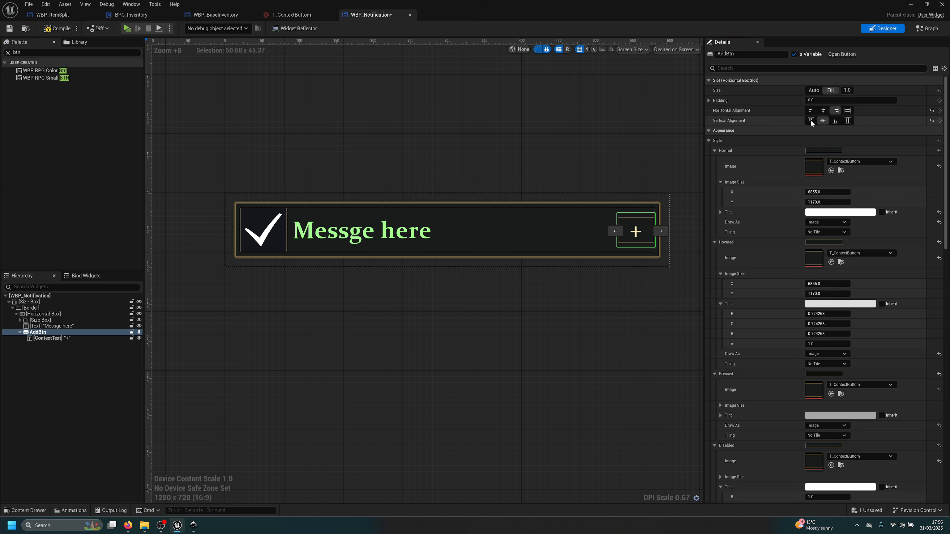
pyautogui.click(810, 121)
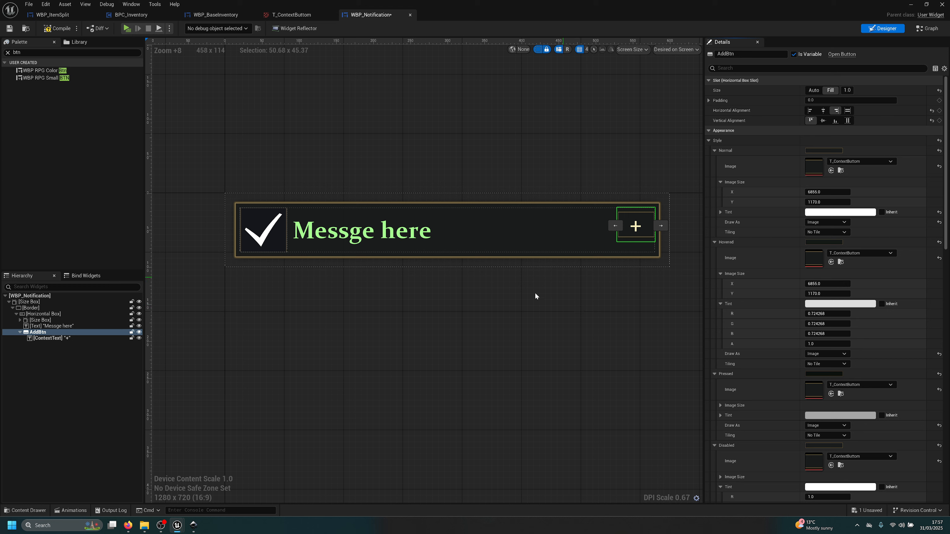
# Change the pasted button's label text to "x"
pyautogui.click(52, 338)
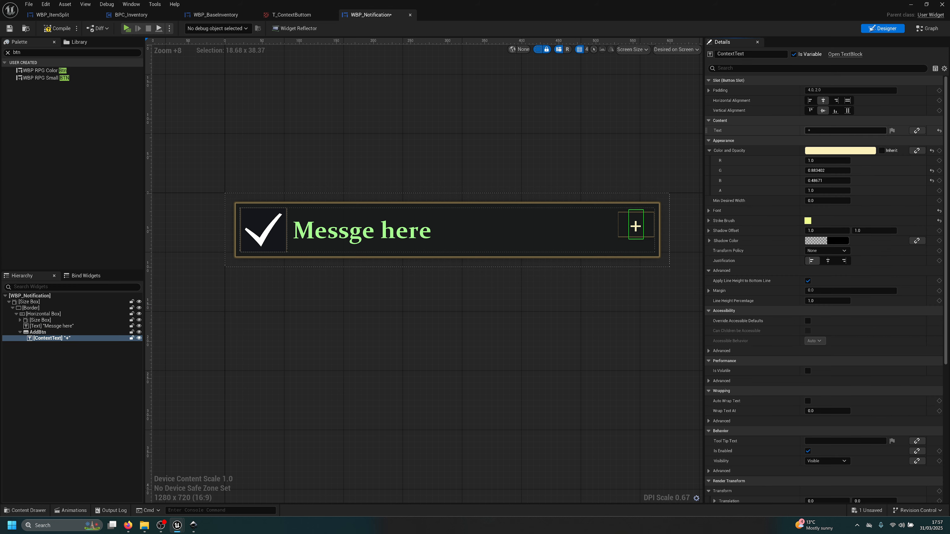
pyautogui.write('x')
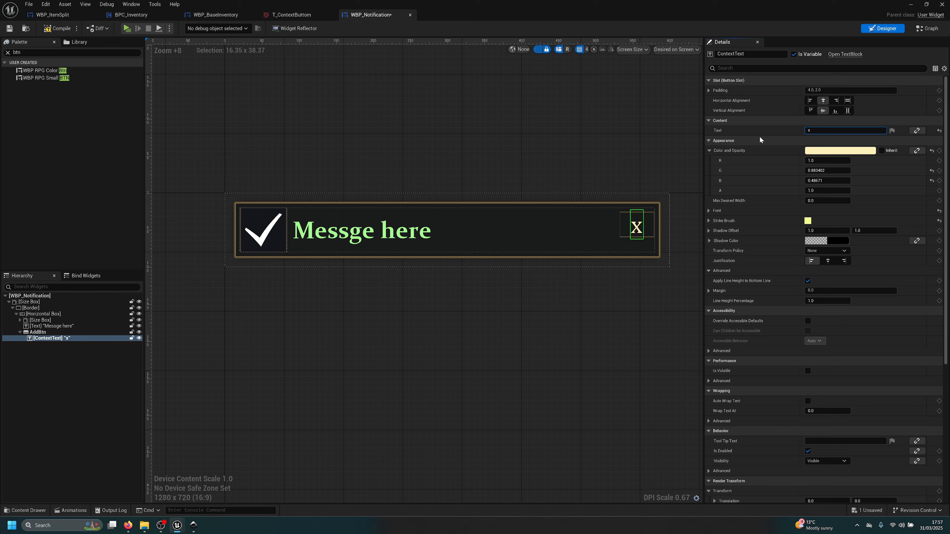
pyautogui.click(680, 332)
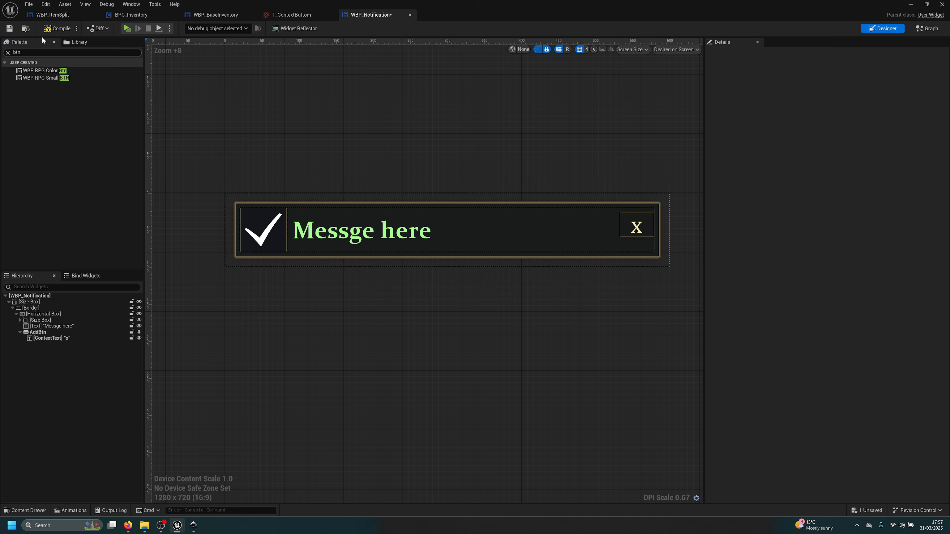
# Rename the AddBtn button as CloseBtn
pyautogui.click(40, 332)
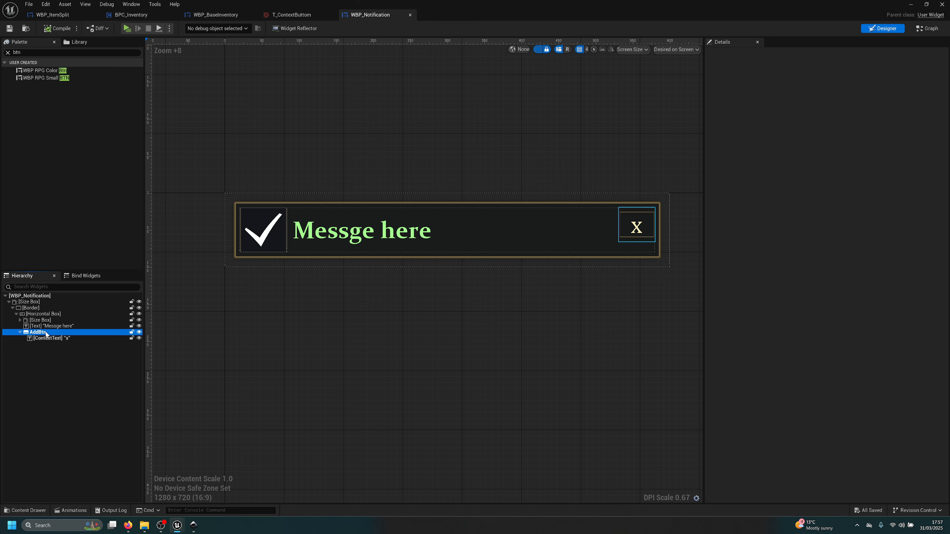
pyautogui.press('F2')
pyautogui.write('CloseBtn')
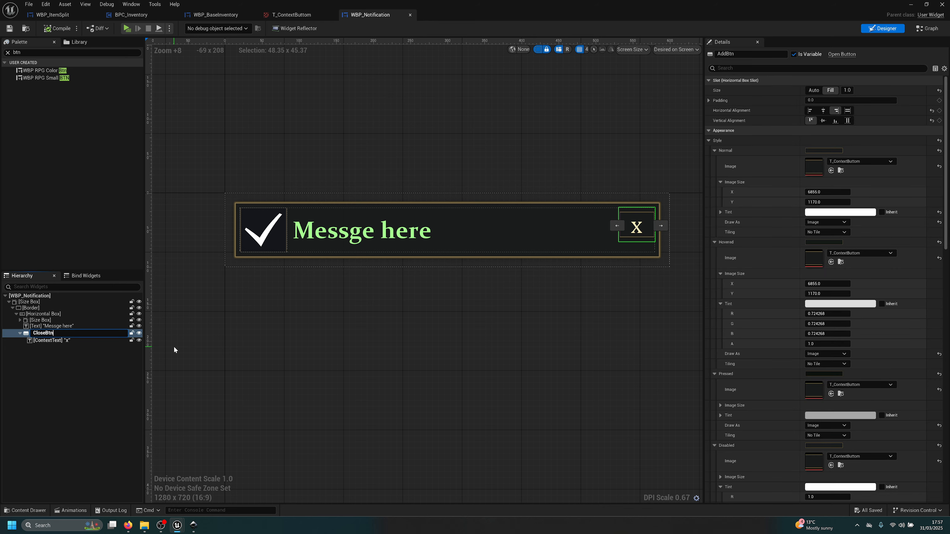
pyautogui.press('Return')
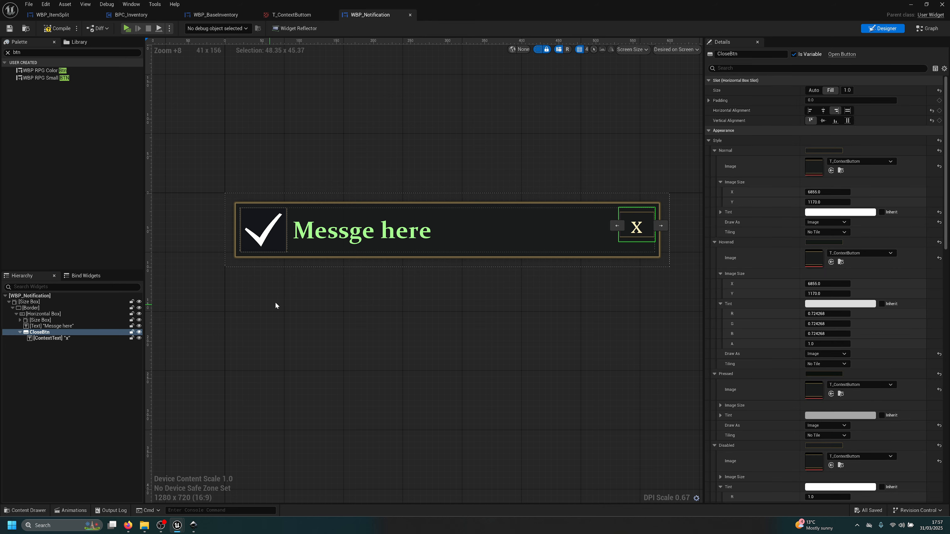
# Wrap the "Messge here" text block with a Scale Box
pyautogui.click(34, 325)
pyautogui.rightClick(39, 326)
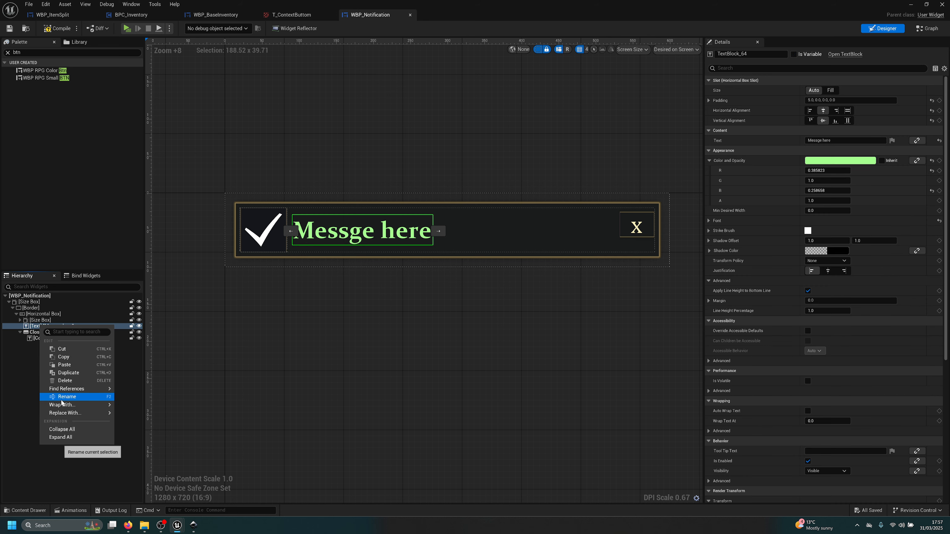
pyautogui.moveTo(62, 403)
pyautogui.write('sca')
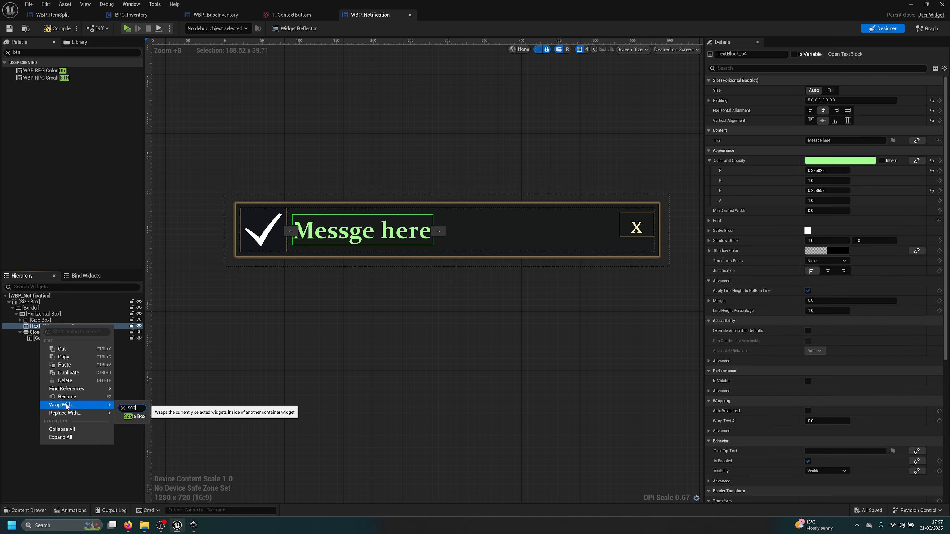
pyautogui.click(136, 417)
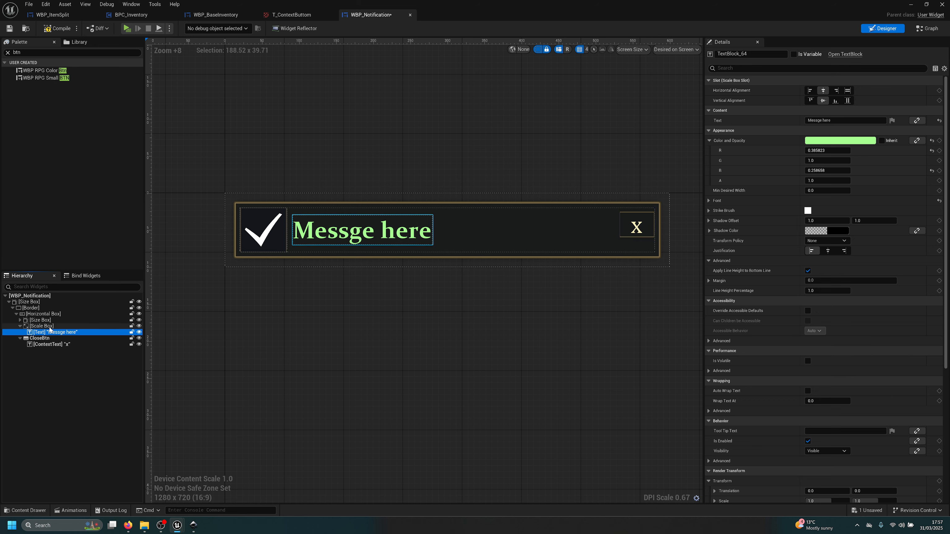
# Replace the message text with a long run of repeated "Messge here" to test overflow
pyautogui.click(49, 326)
pyautogui.click(56, 332)
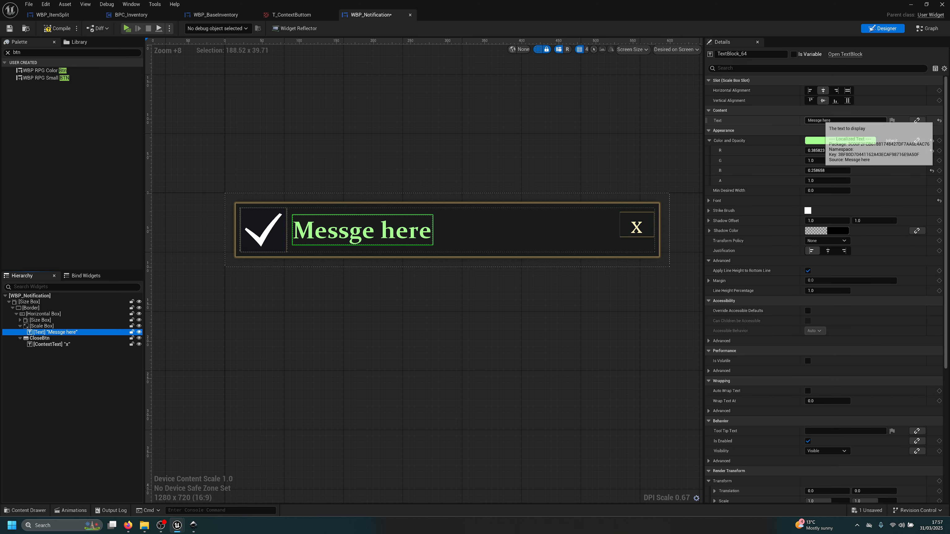
pyautogui.click(821, 120)
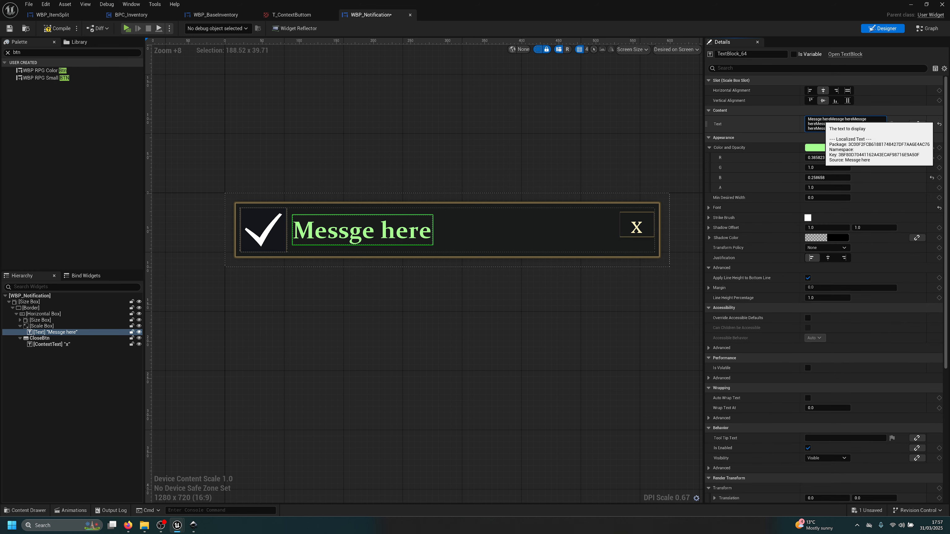
pyautogui.hotkey('ctrl', 'v')
pyautogui.hotkey('ctrl', 'v')
pyautogui.hotkey('ctrl', 'v')
pyautogui.hotkey('ctrl', 'v')
pyautogui.hotkey('ctrl', 'v')
pyautogui.hotkey('ctrl', 'v')
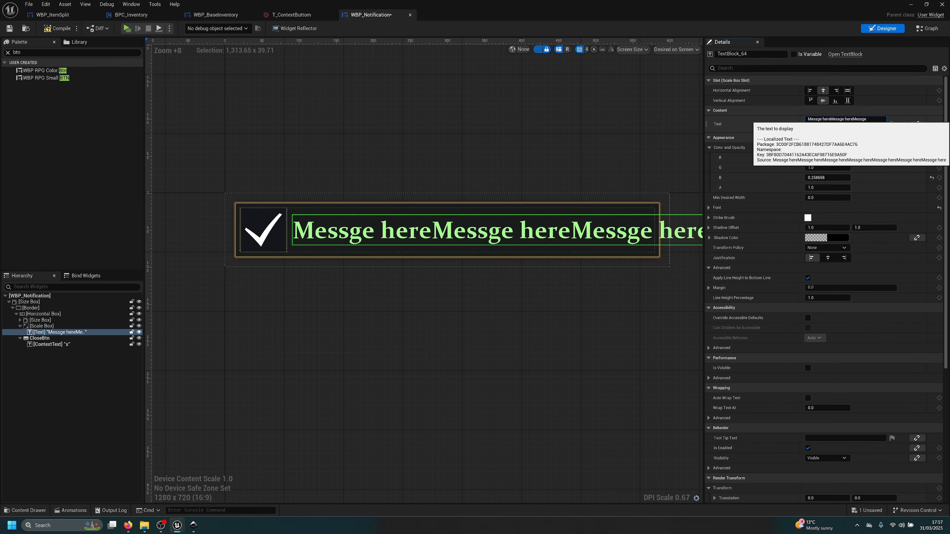
# Set the Scale Box's slot size to Fill and both its horizontal and vertical alignment to fill
pyautogui.click(37, 327)
pyautogui.click(834, 91)
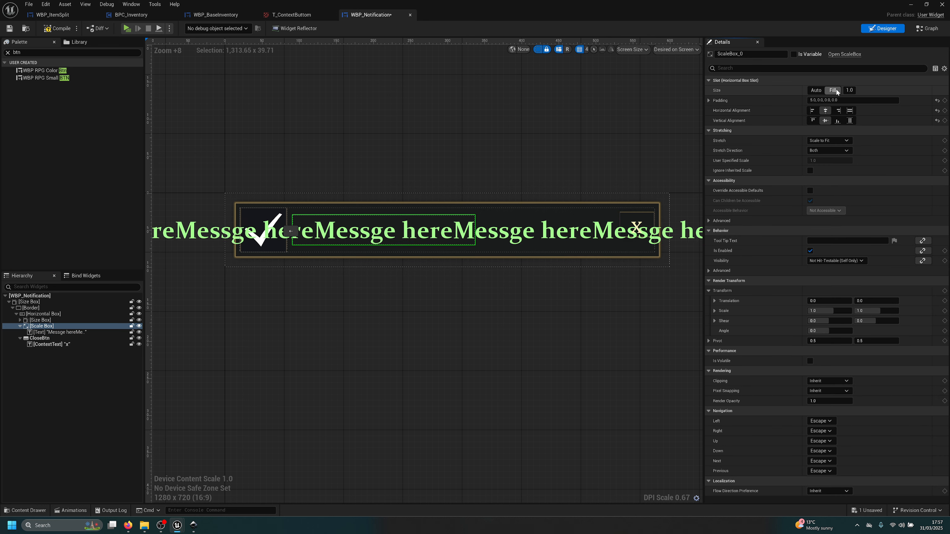
pyautogui.click(848, 110)
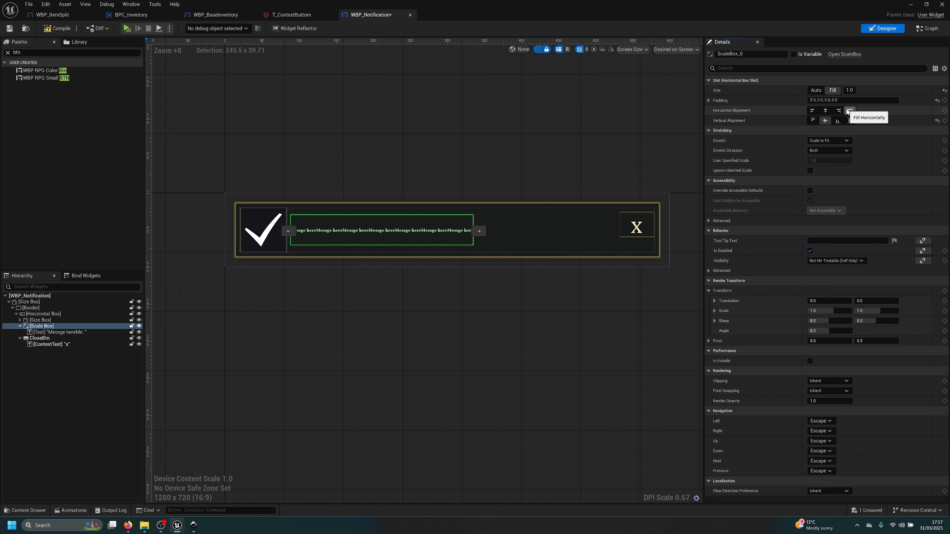
pyautogui.click(825, 111)
pyautogui.click(849, 120)
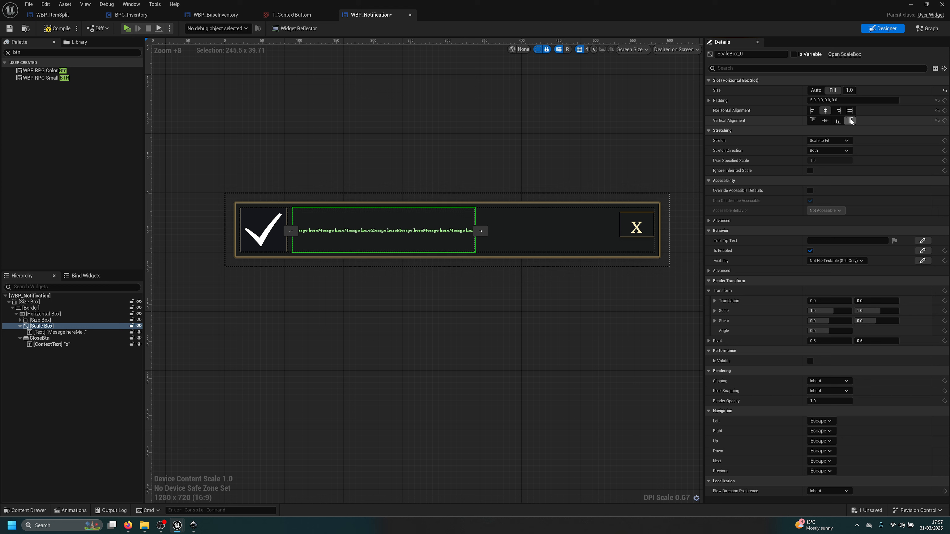
pyautogui.click(850, 112)
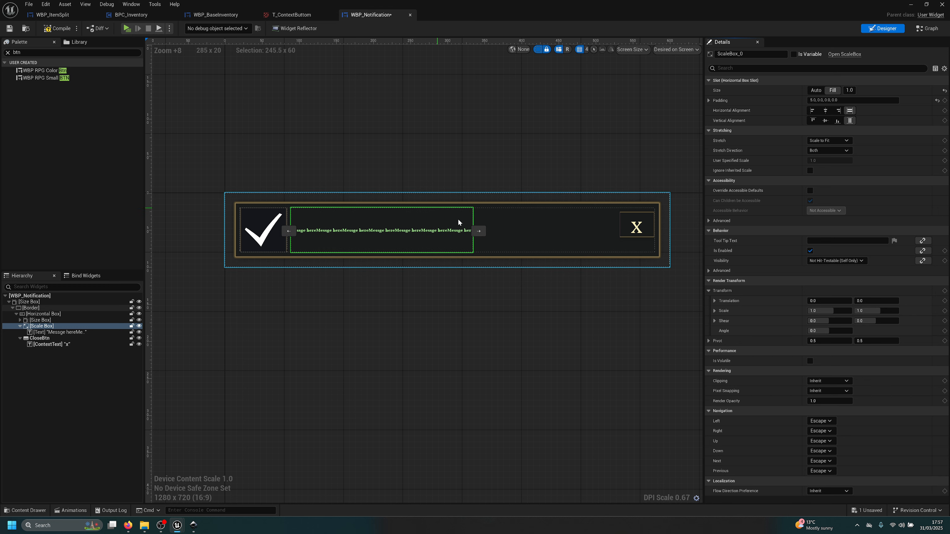
# Try the Scale Box's stretch modes Fill, Scale to Fit Y and Scale to Fill, and return it to Scale to Fit
pyautogui.click(830, 141)
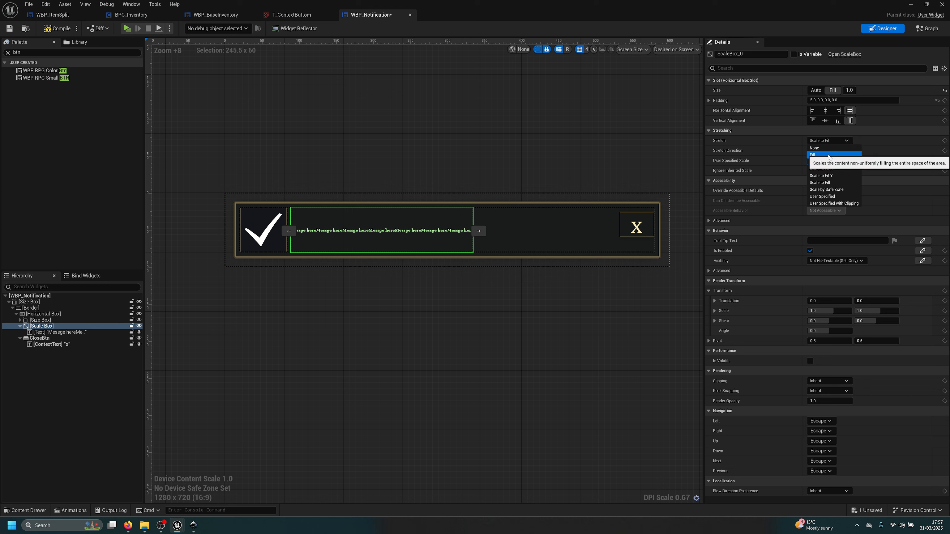
pyautogui.click(829, 155)
pyautogui.click(830, 141)
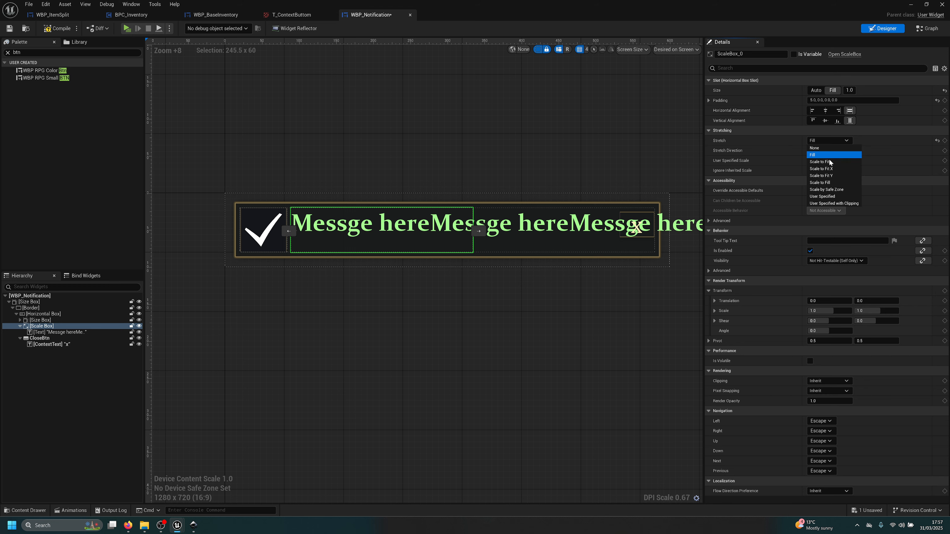
pyautogui.click(832, 176)
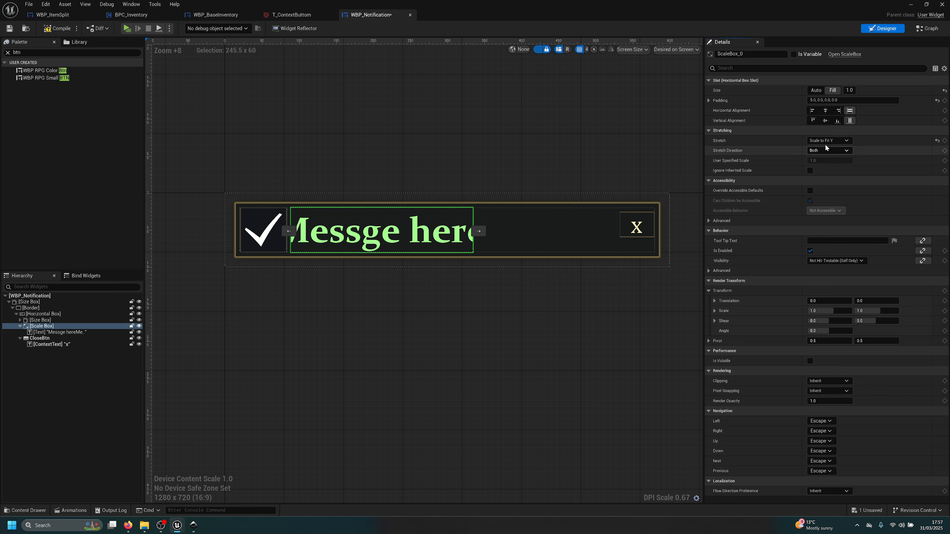
pyautogui.click(830, 141)
pyautogui.click(837, 183)
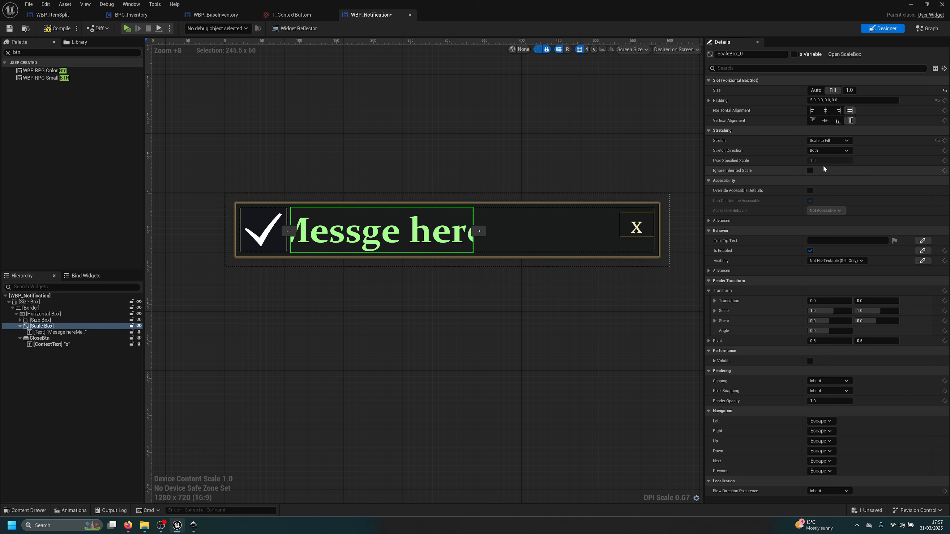
pyautogui.click(829, 140)
pyautogui.click(839, 162)
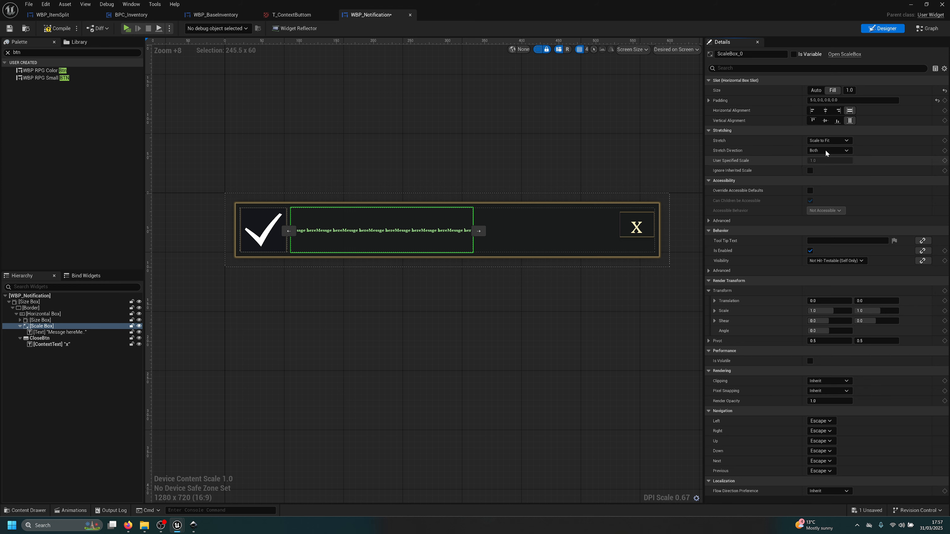
pyautogui.click(827, 140)
pyautogui.click(62, 355)
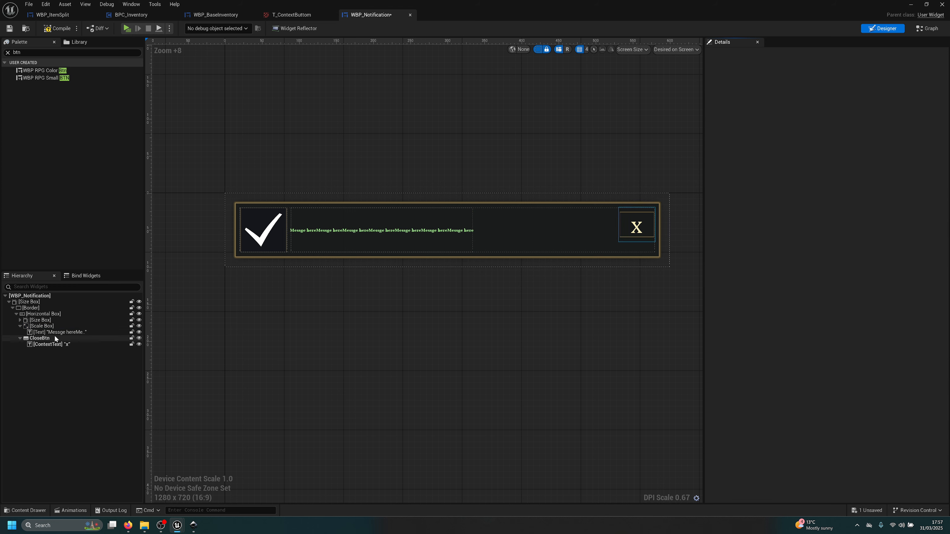
pyautogui.click(45, 327)
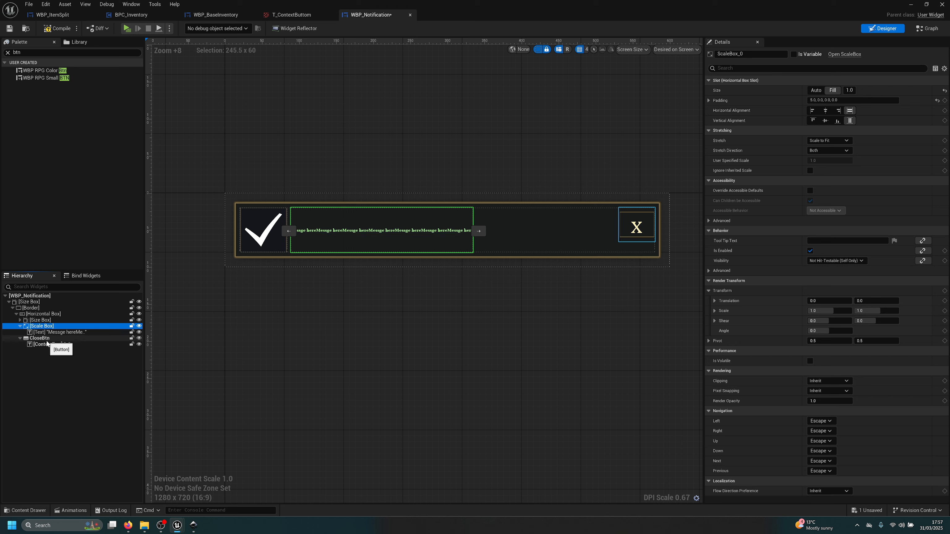
pyautogui.click(20, 326)
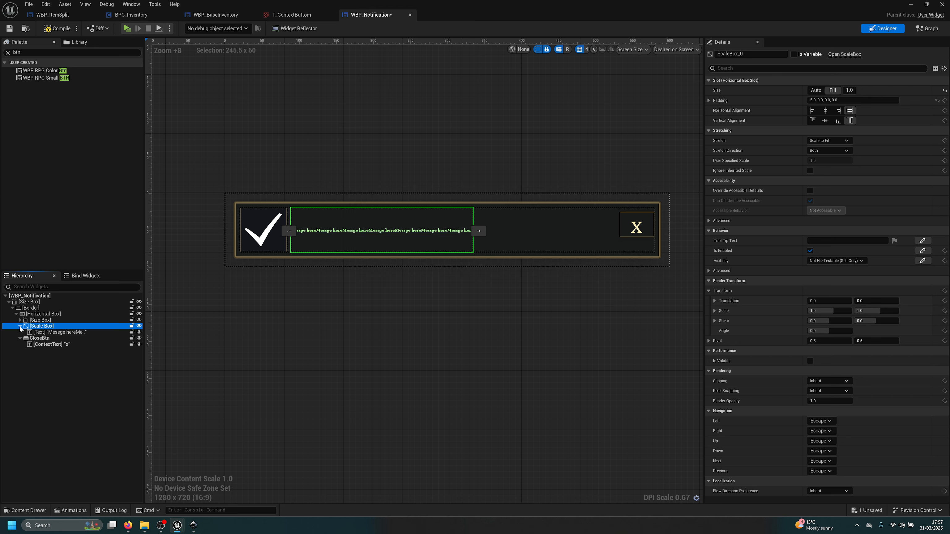
# Replace the long message text inside the Scale Box with "asdasdasdasdasd"
pyautogui.click(44, 332)
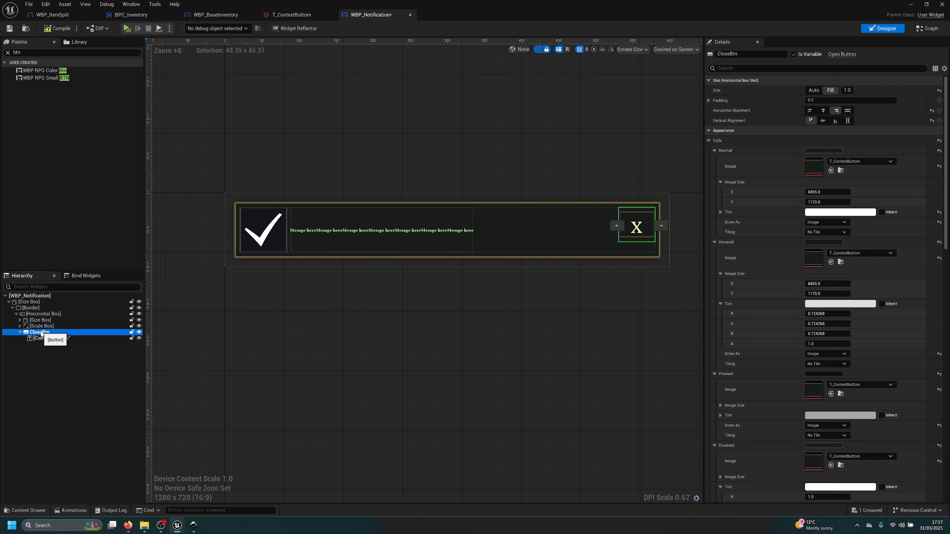
pyautogui.click(20, 325)
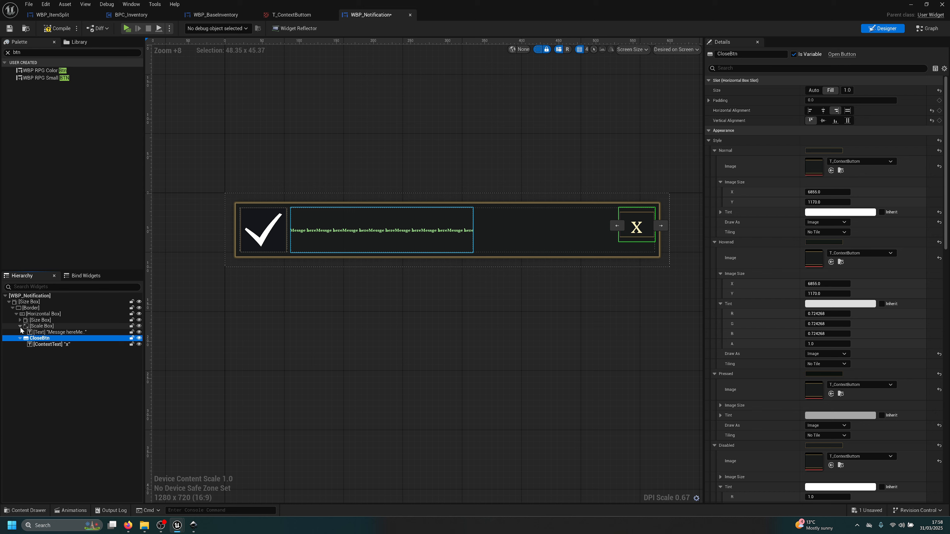
pyautogui.click(56, 332)
pyautogui.click(847, 121)
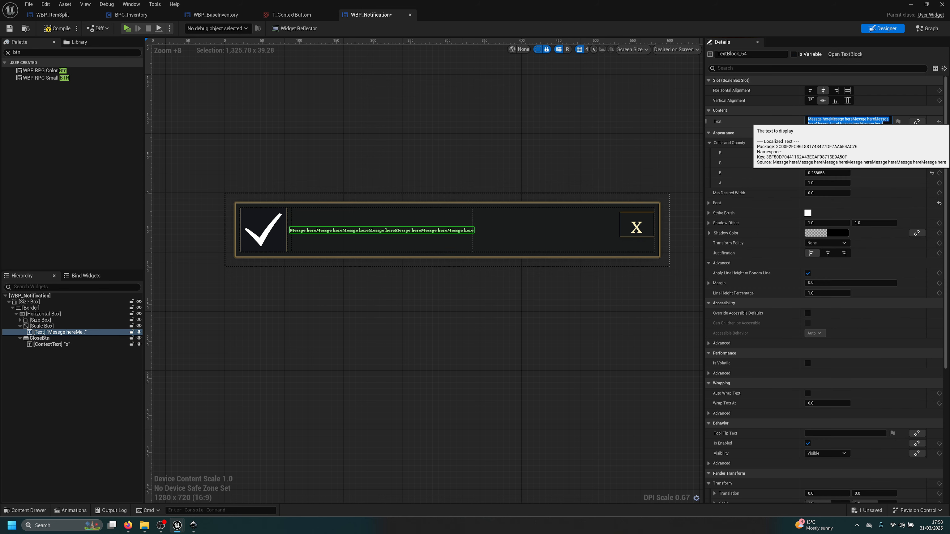
pyautogui.write('asdasdasdasdasd')
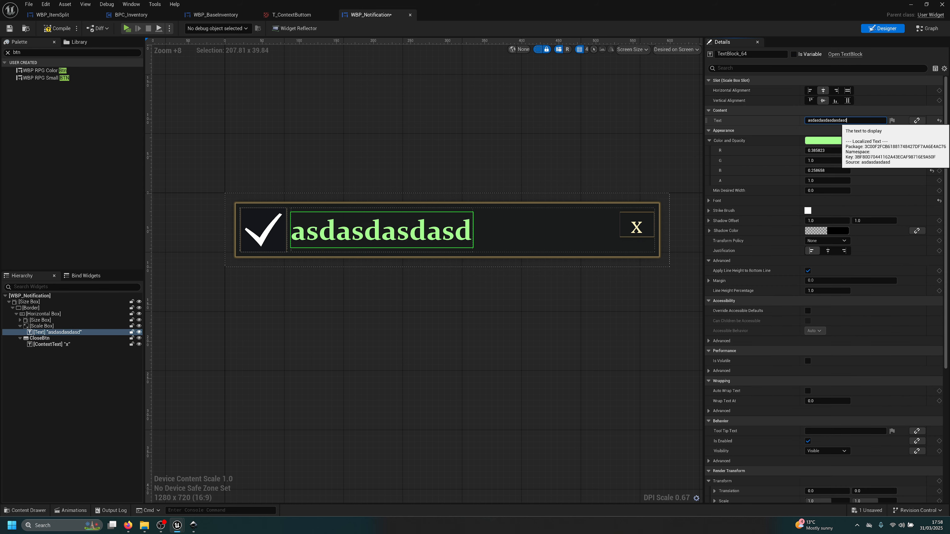
pyautogui.press('Return')
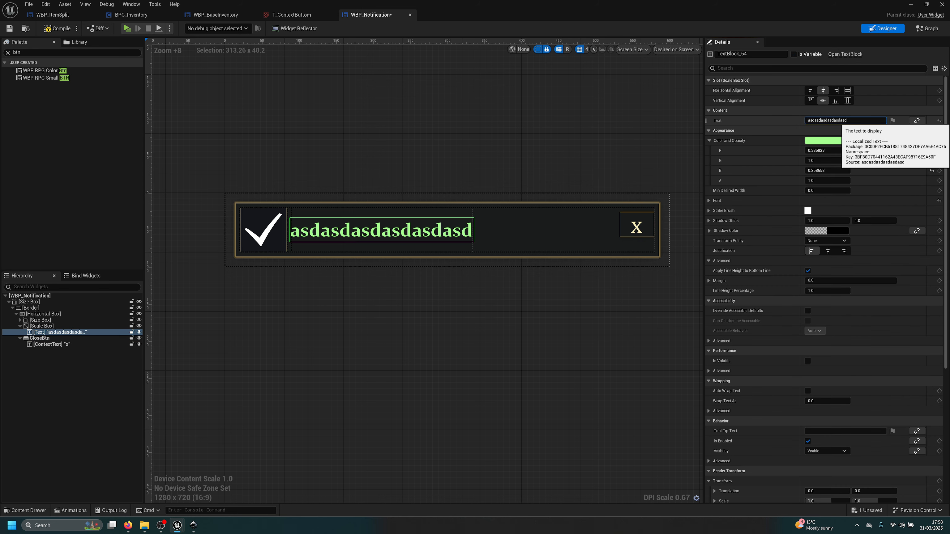
# Try the Auto slot size on the Scale Box, return it to Fill, and center its vertical and horizontal alignment
pyautogui.click(57, 326)
pyautogui.click(817, 90)
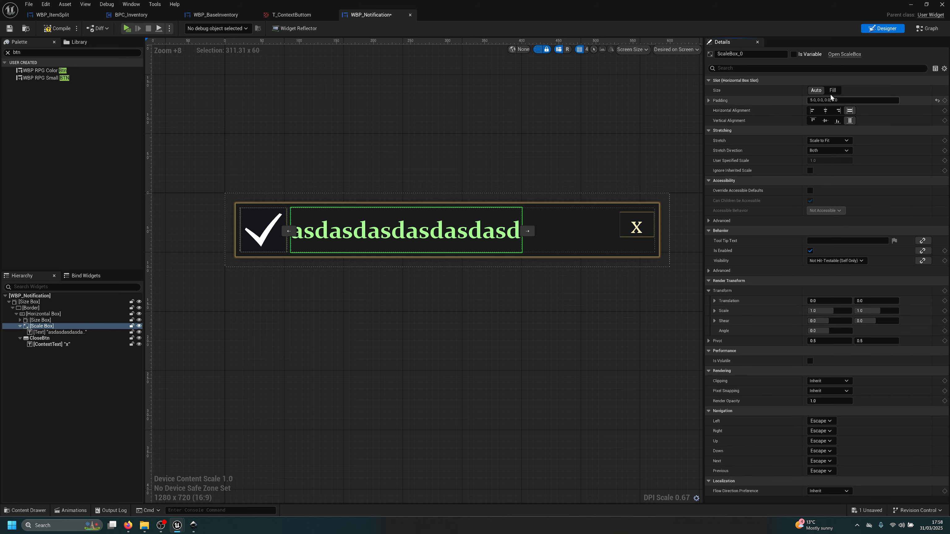
pyautogui.click(832, 90)
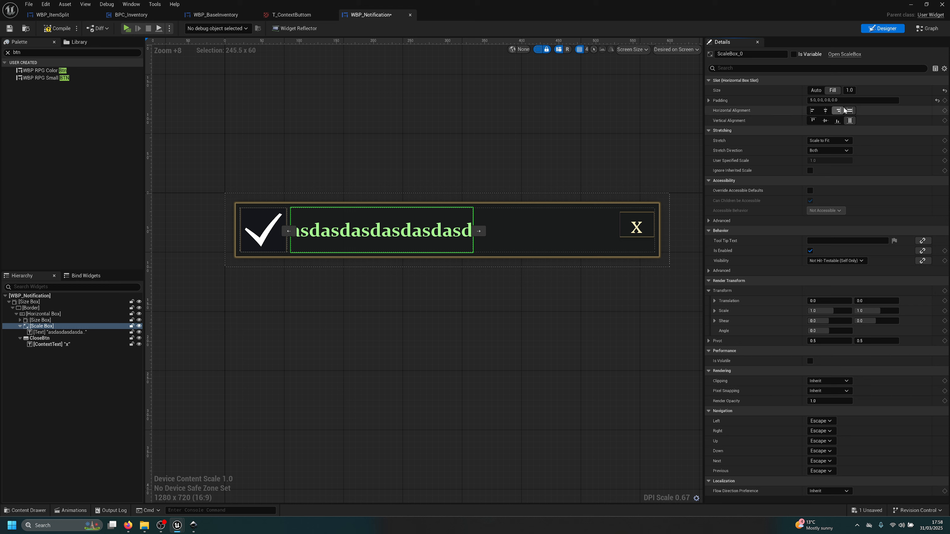
pyautogui.click(826, 121)
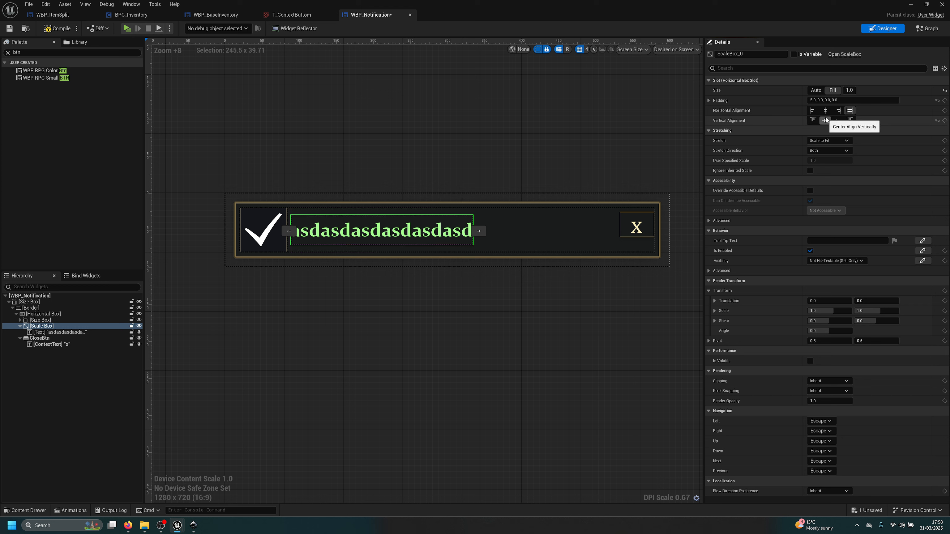
pyautogui.click(825, 110)
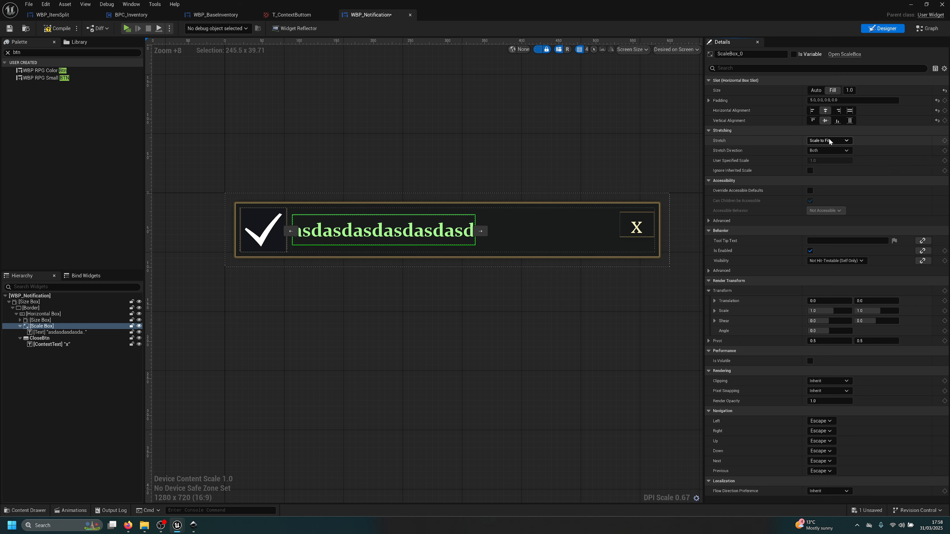
# Try the Scale Box's Down Only stretch direction and Fill stretch mode, and return them to Both and Scale to Fit
pyautogui.click(827, 141)
pyautogui.click(809, 154)
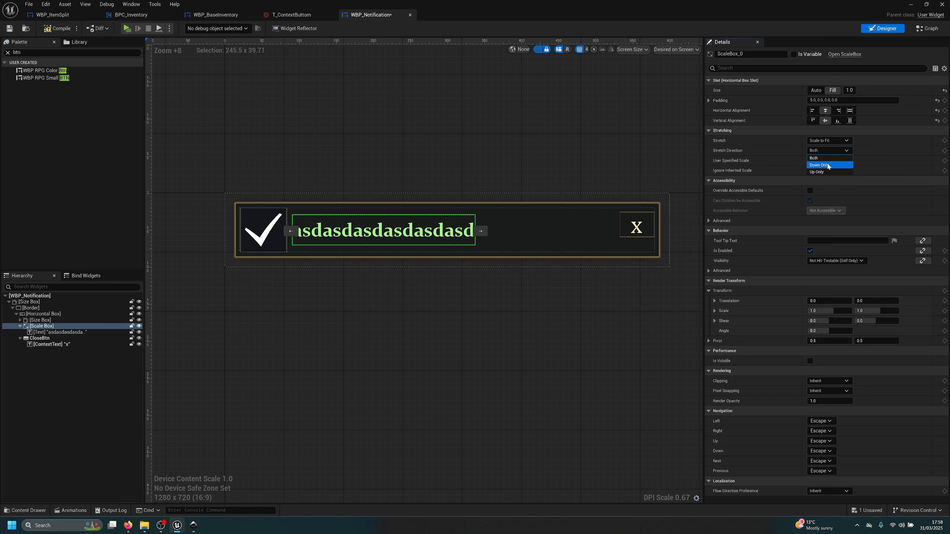
pyautogui.click(828, 165)
pyautogui.click(828, 150)
pyautogui.click(817, 158)
pyautogui.click(819, 142)
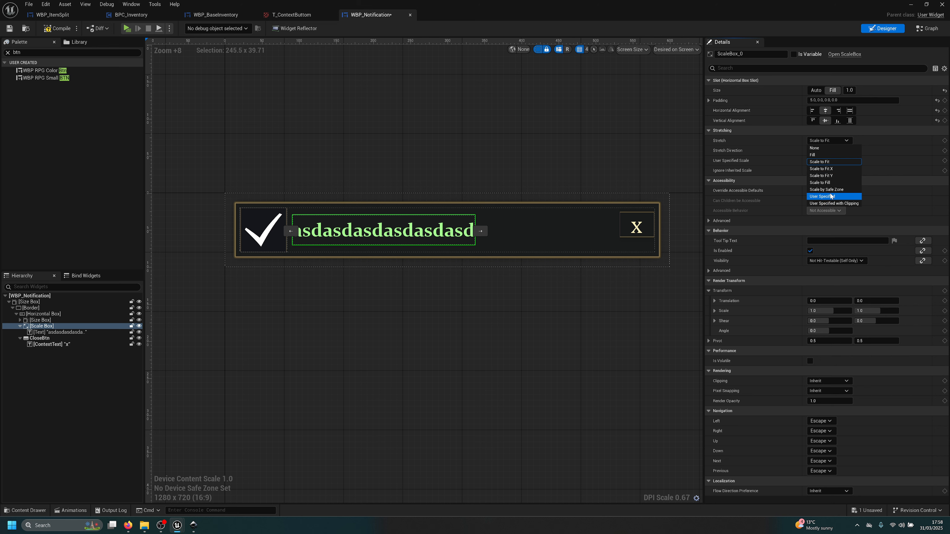
pyautogui.click(818, 155)
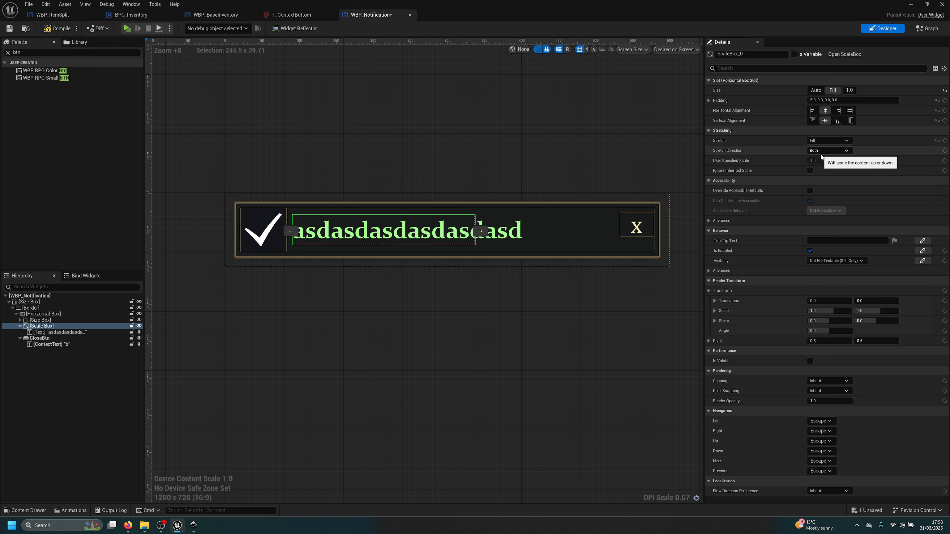
pyautogui.click(824, 141)
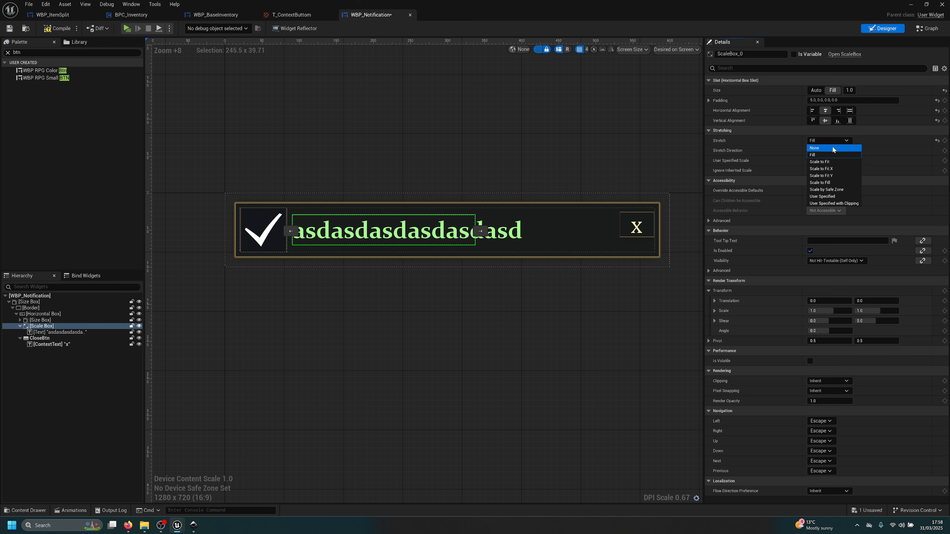
pyautogui.click(823, 162)
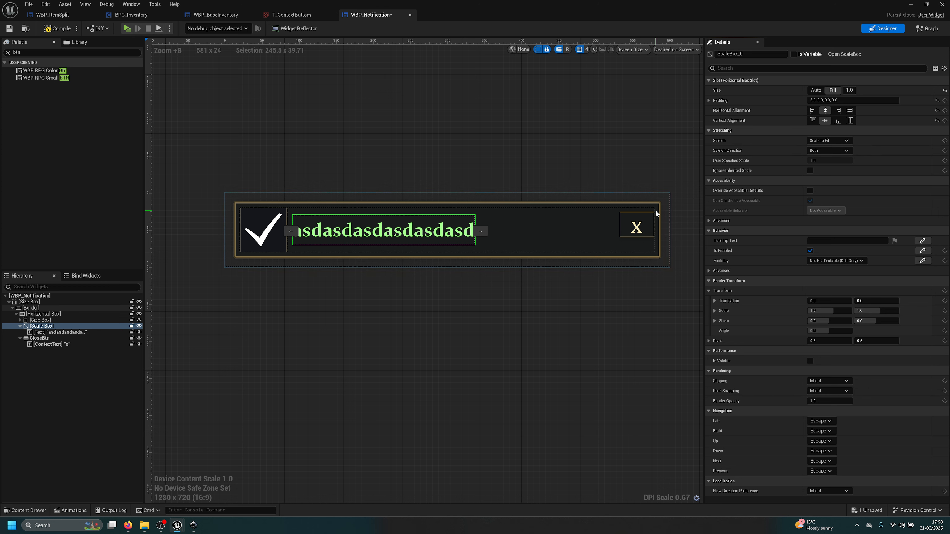
# Replace the Scale Box with its child text block so the text sits directly in the Horizontal Box
pyautogui.click(42, 326)
pyautogui.rightClick(41, 327)
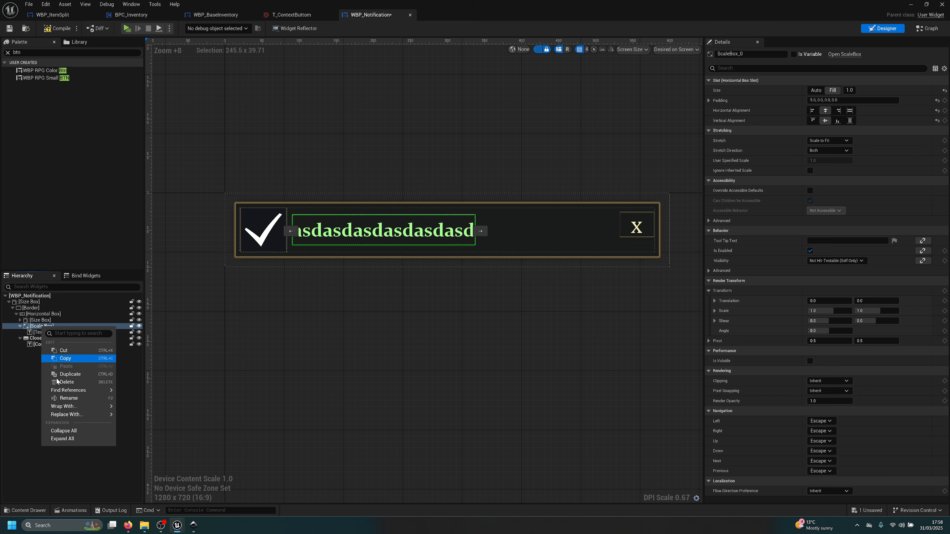
pyautogui.moveTo(77, 414)
pyautogui.click(173, 427)
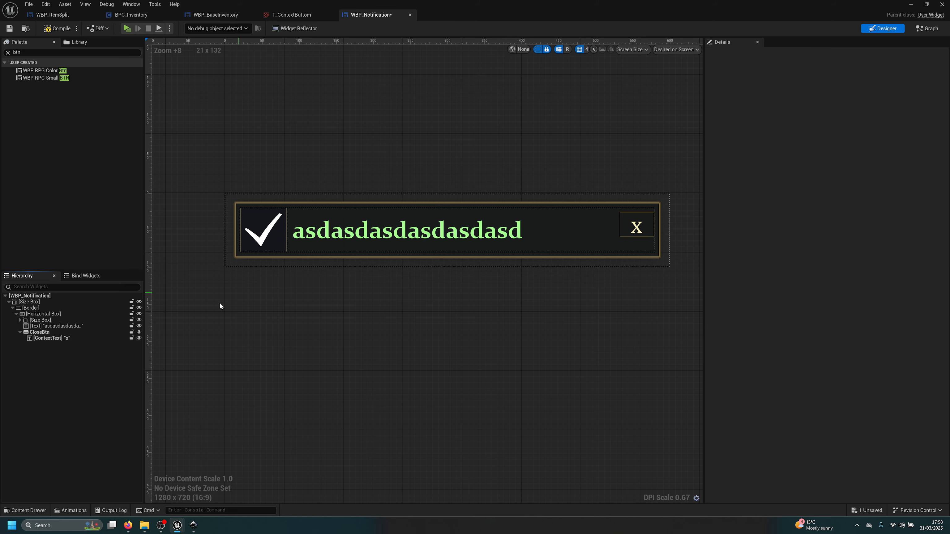
# Change the message text block's text to "The Message" and save the widget
pyautogui.click(54, 326)
pyautogui.click(837, 141)
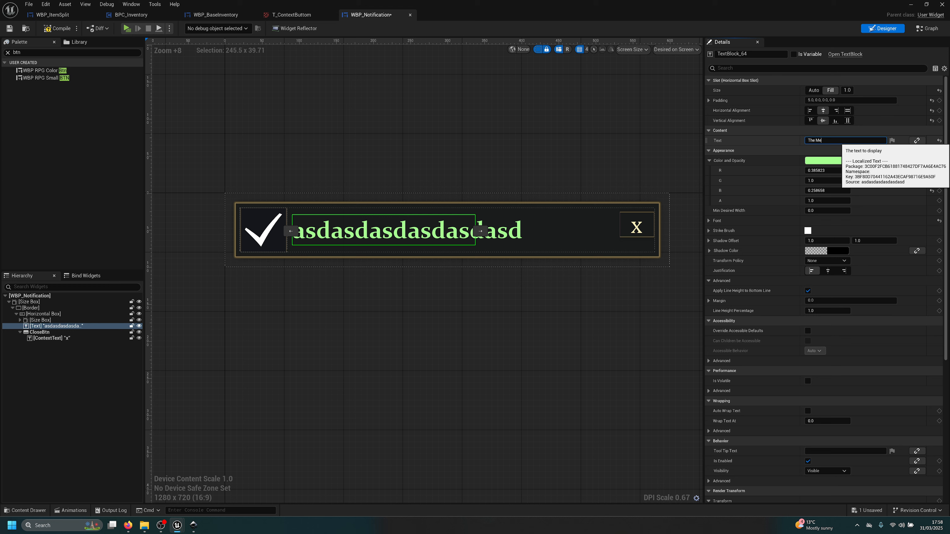
pyautogui.write('The Message')
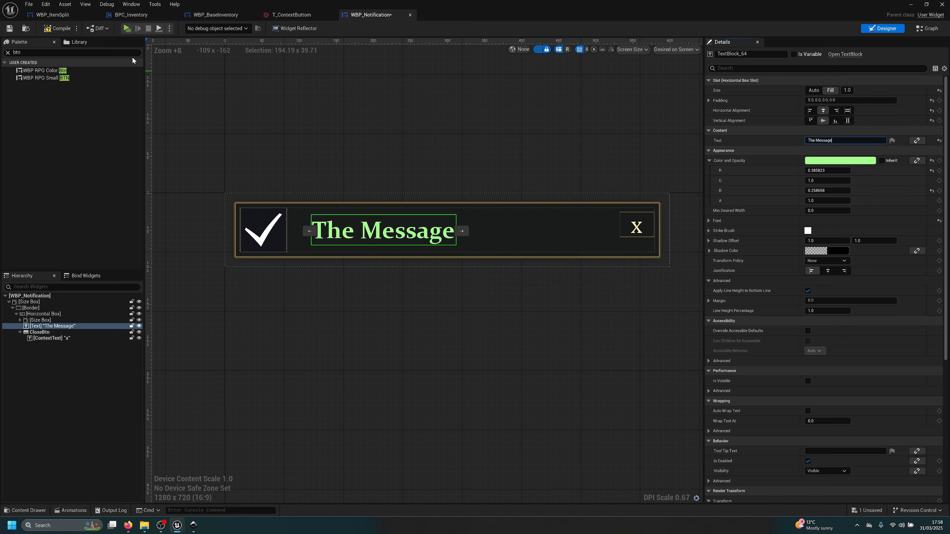
pyautogui.click(8, 28)
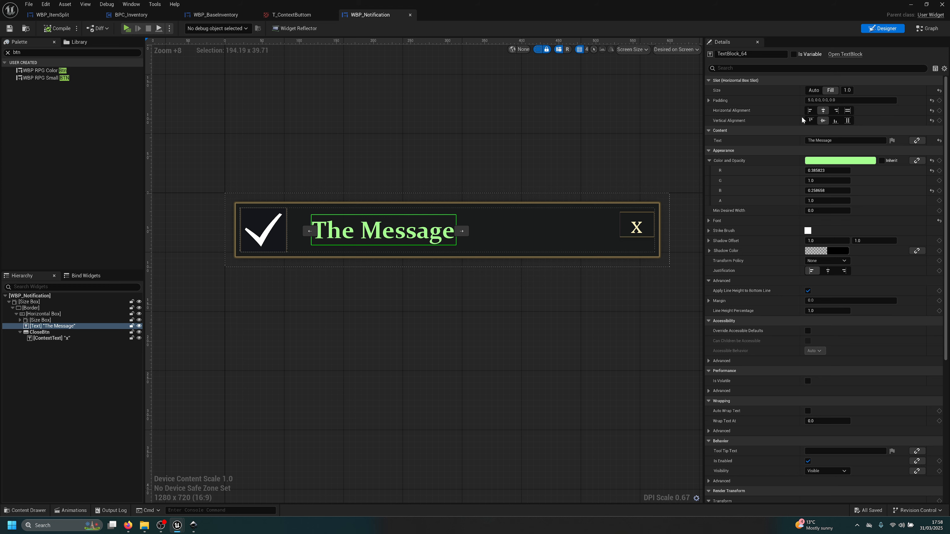
# Compare the message text block's Auto and Fill slot sizes, and leave it at Fill
pyautogui.click(814, 91)
pyautogui.click(830, 91)
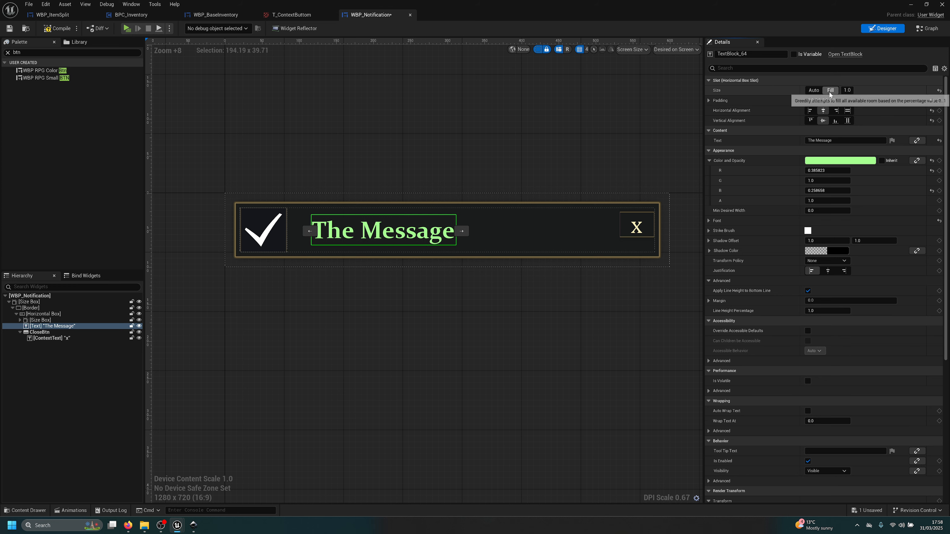
pyautogui.click(100, 365)
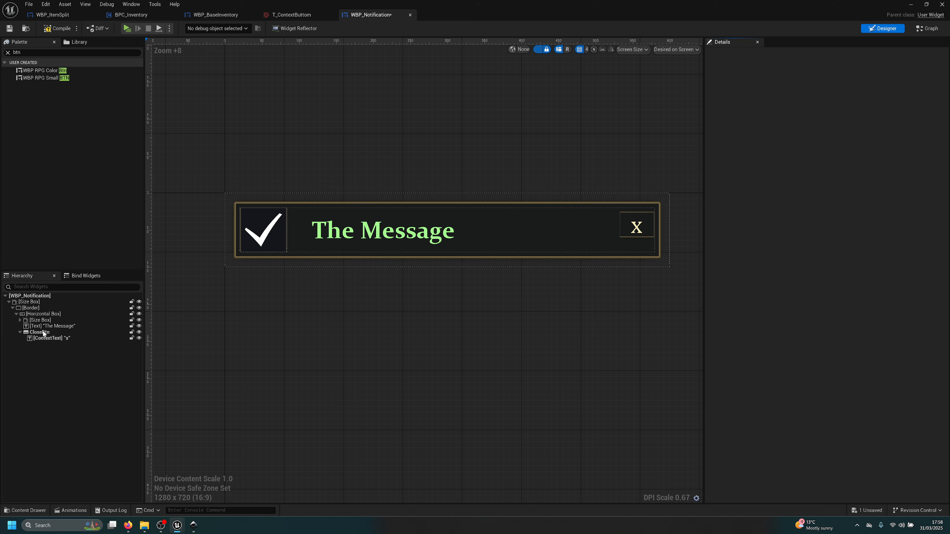
pyautogui.click(41, 326)
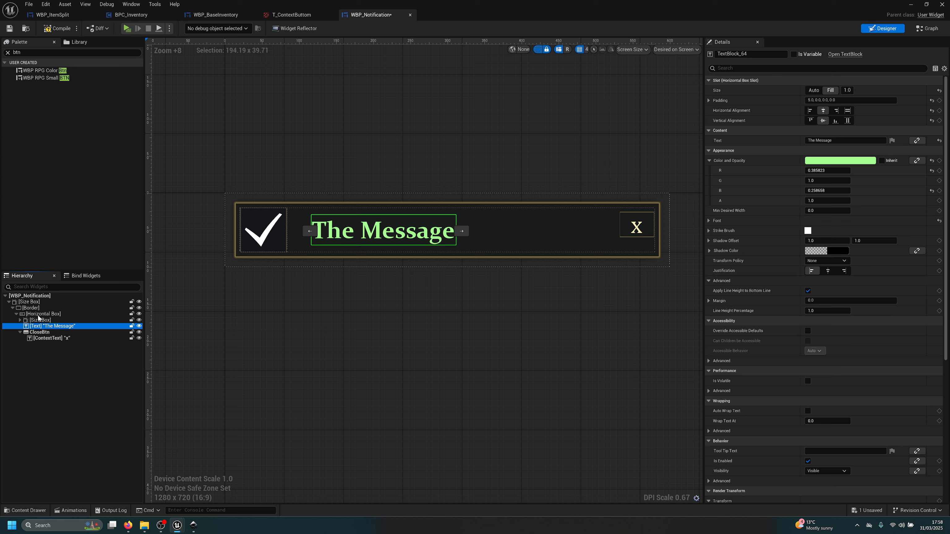
pyautogui.click(35, 315)
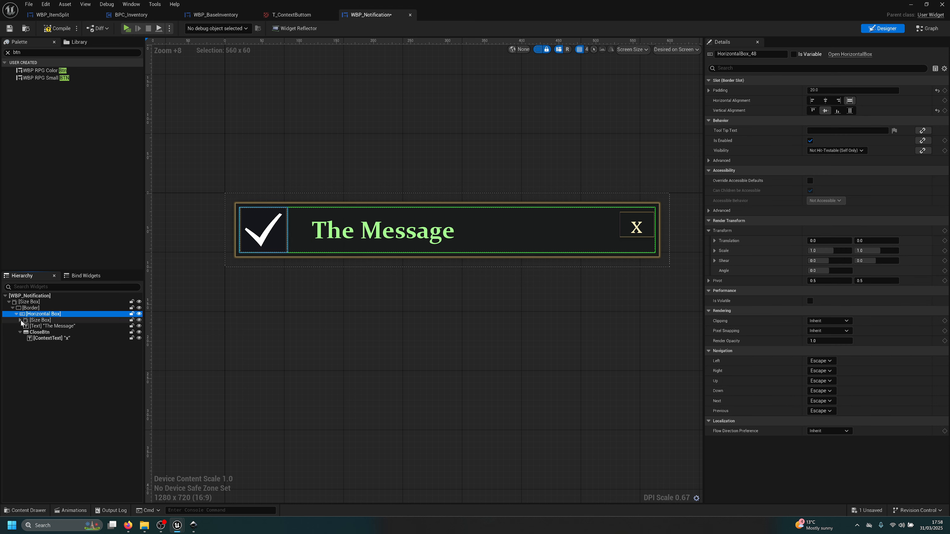
pyautogui.click(40, 327)
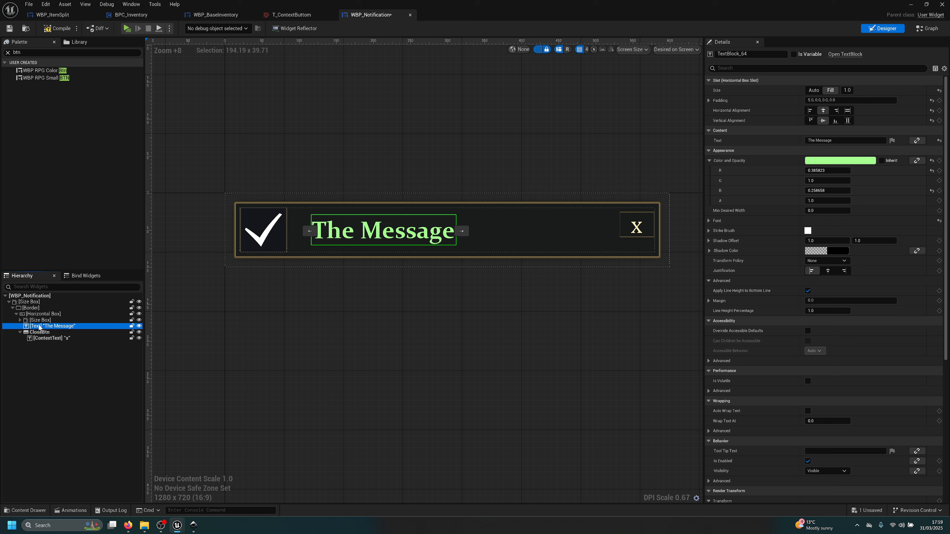
pyautogui.click(815, 90)
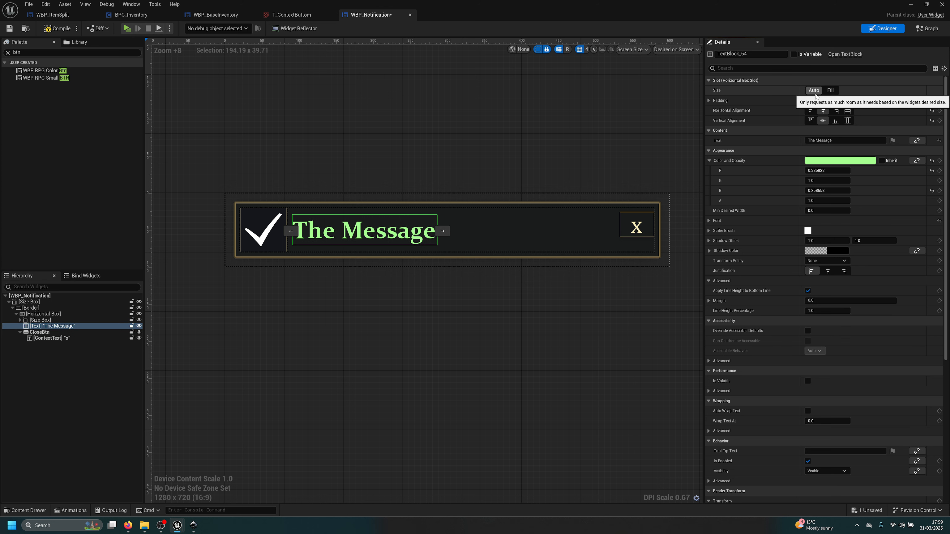
pyautogui.click(828, 91)
# Set the message text block's horizontal alignment to fill, and try center justification before returning it to left
pyautogui.click(848, 110)
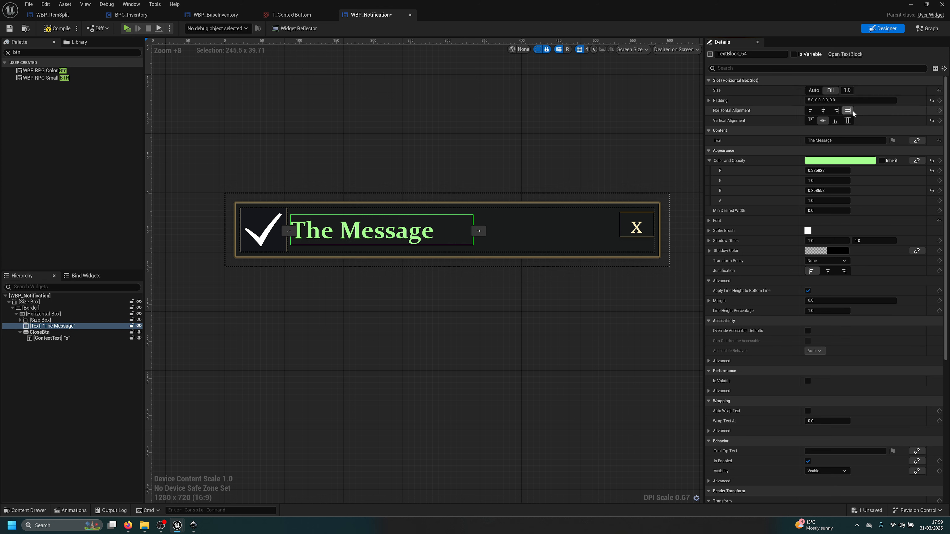
pyautogui.click(823, 110)
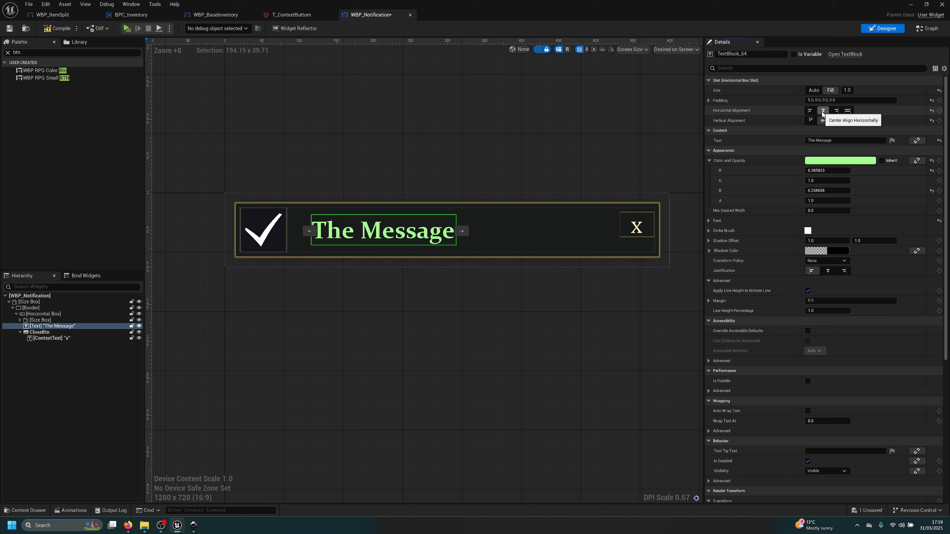
pyautogui.click(846, 111)
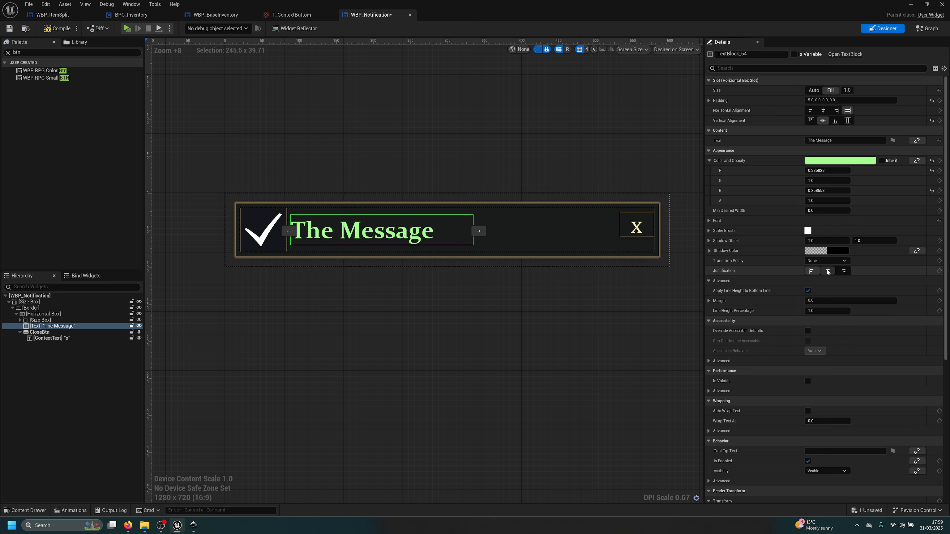
pyautogui.click(828, 271)
pyautogui.click(811, 270)
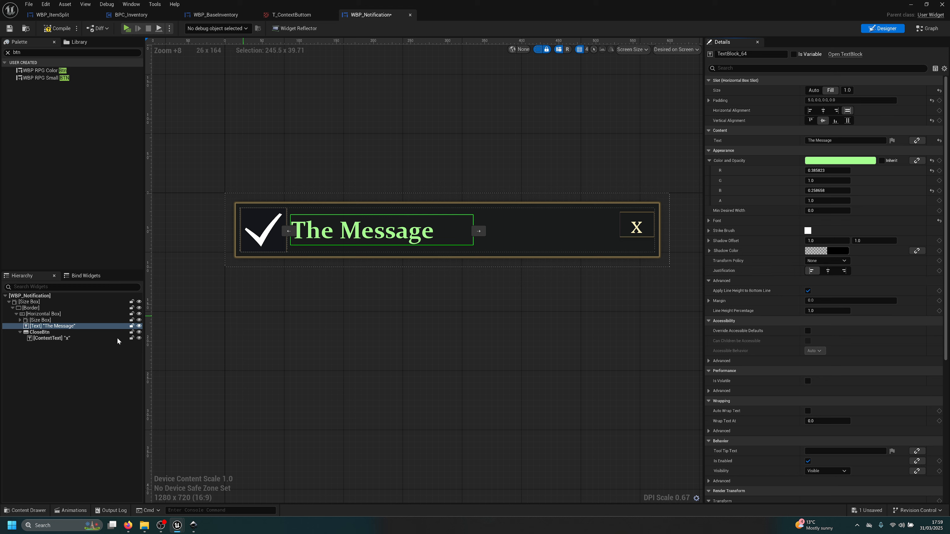
# Wrap "The Message" text block with a Scale Box, try its Auto slot size, and leave it at Fill
pyautogui.rightClick(49, 329)
pyautogui.write('s')
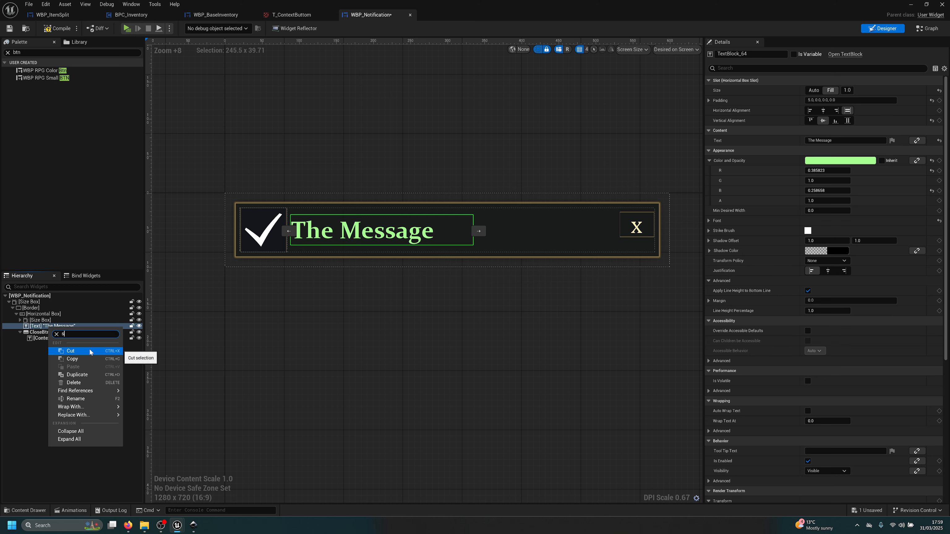
pyautogui.write('c')
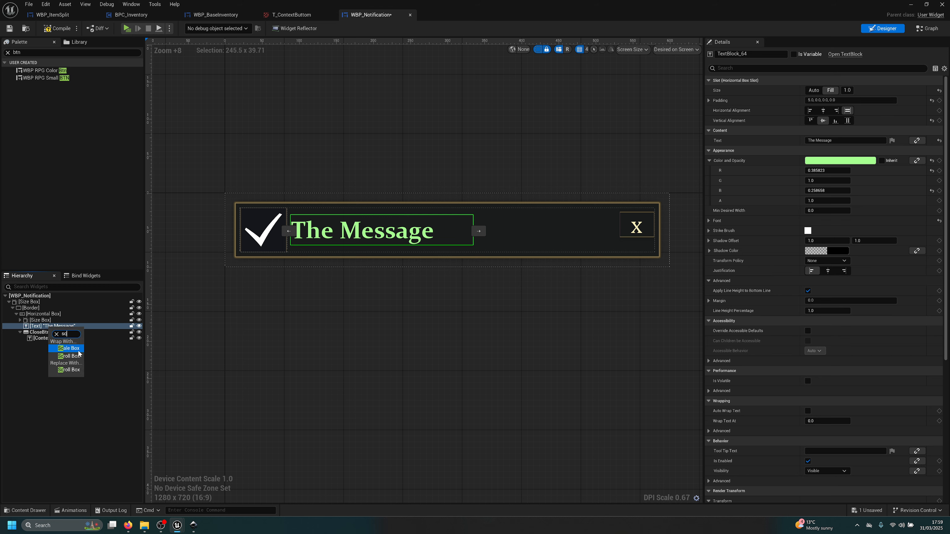
pyautogui.click(78, 351)
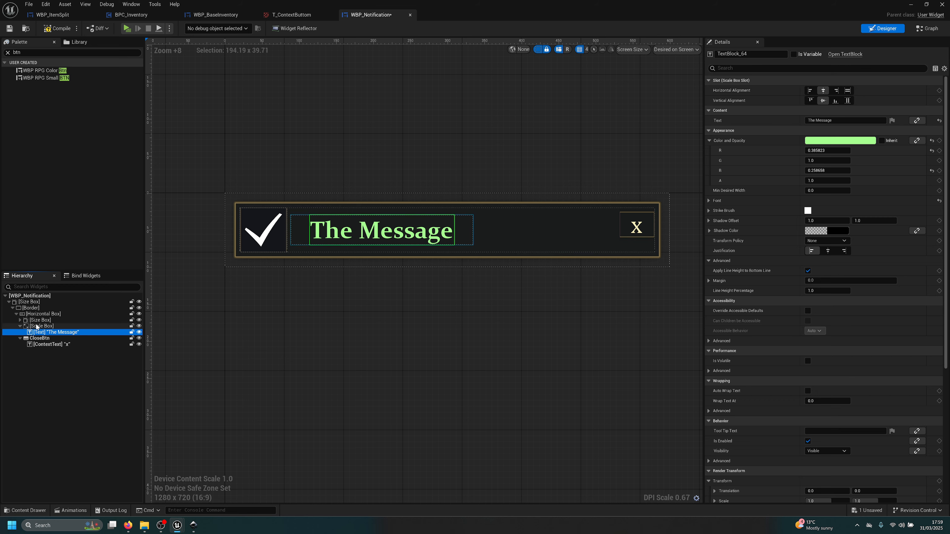
pyautogui.click(37, 326)
pyautogui.click(815, 91)
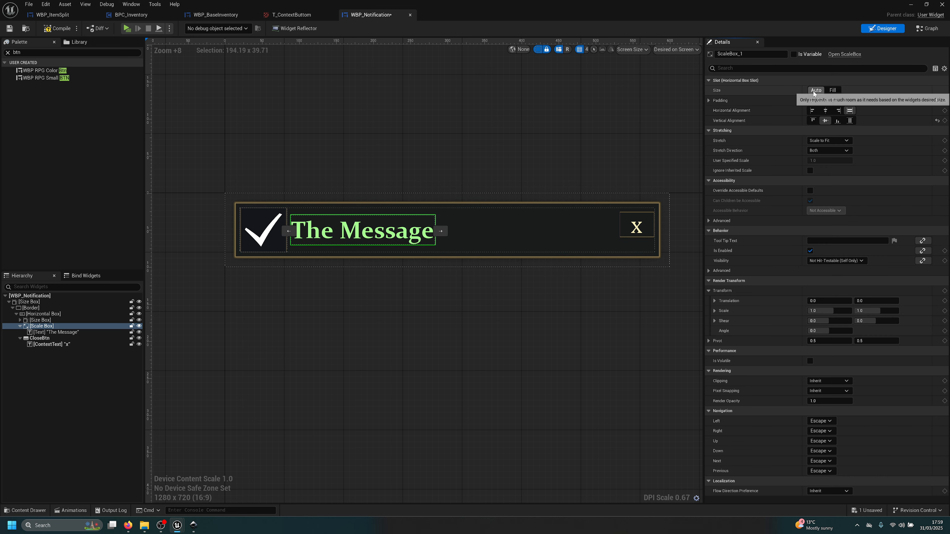
pyautogui.click(833, 90)
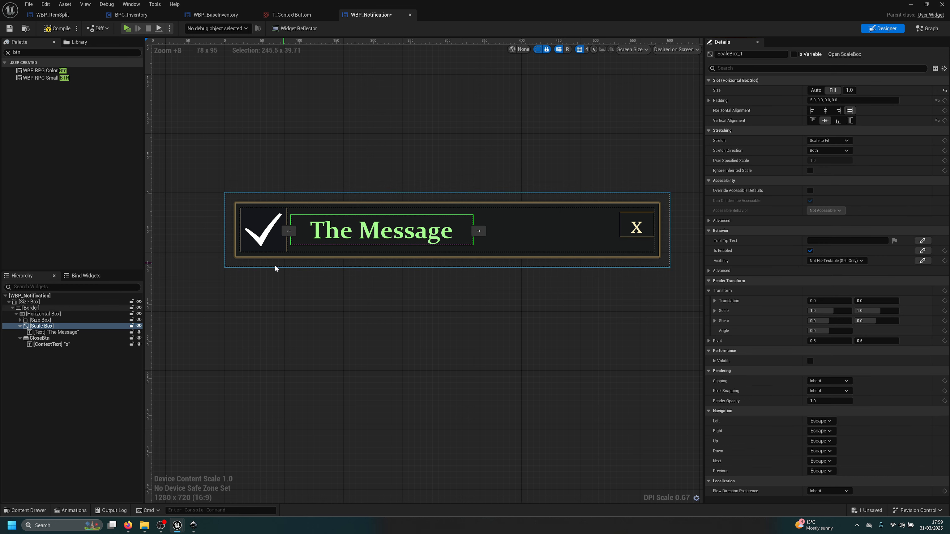
# Lengthen the message text block's text to "The Message" repeated seven times without spaces between the repetitions
pyautogui.click(56, 333)
pyautogui.click(841, 120)
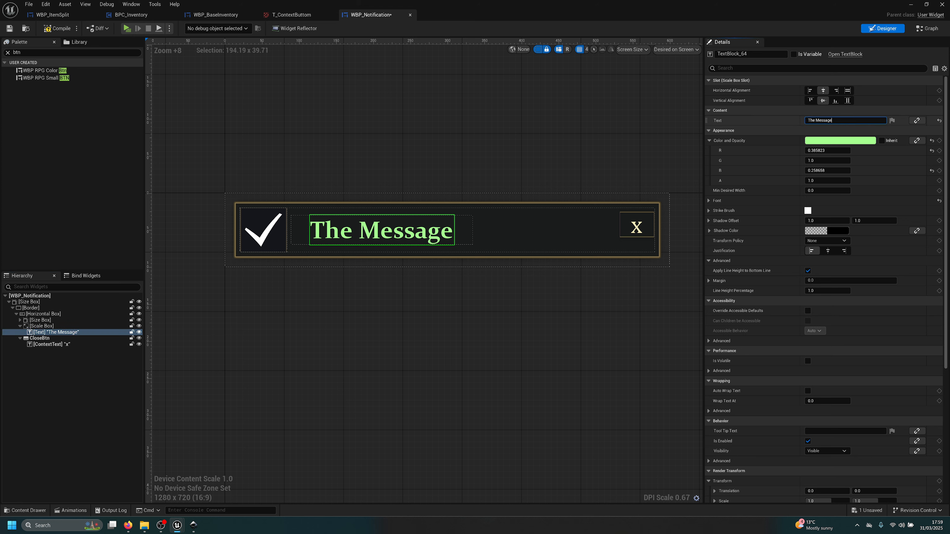
pyautogui.hotkey('ctrl', 'a')
pyautogui.hotkey('ctrl', 'c')
pyautogui.hotkey('ctrl', 'v')
pyautogui.hotkey('ctrl', 'v')
pyautogui.hotkey('ctrl', 'v')
pyautogui.hotkey('ctrl', 'v')
pyautogui.hotkey('ctrl', 'v')
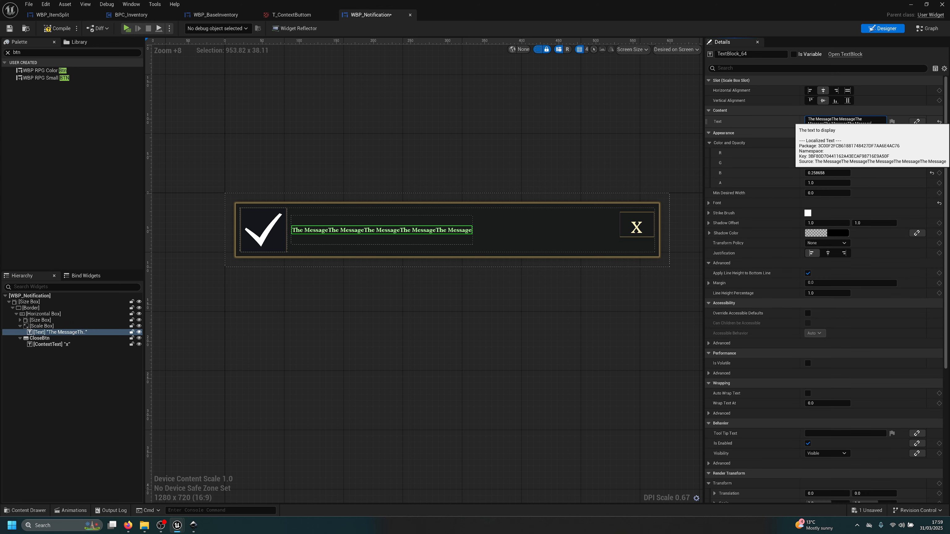
pyautogui.hotkey('ctrl', 'v')
pyautogui.hotkey('ctrl', 'v')
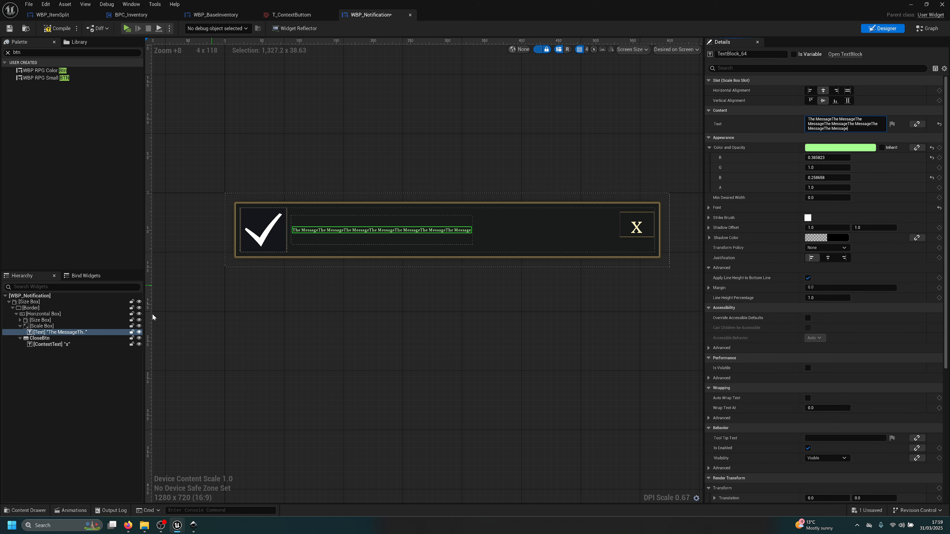
# Set the padding of the Scale Box around the message to 0 and its horizontal alignment to center
pyautogui.click(49, 327)
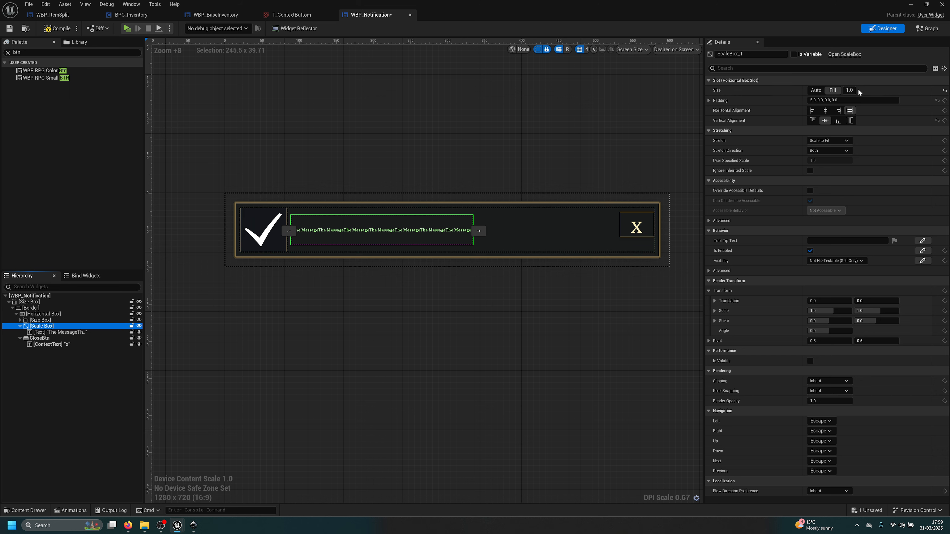
pyautogui.click(850, 111)
pyautogui.click(829, 100)
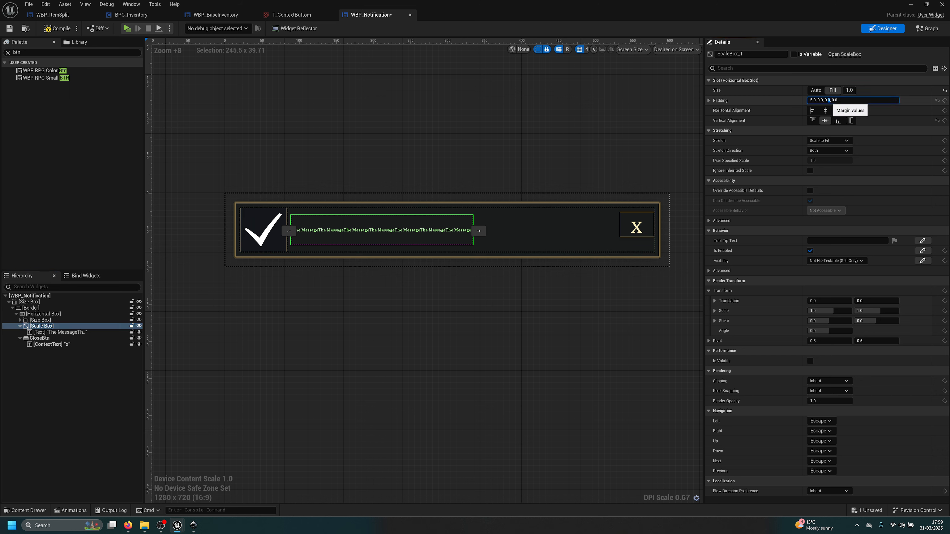
pyautogui.write('0')
pyautogui.press('Return')
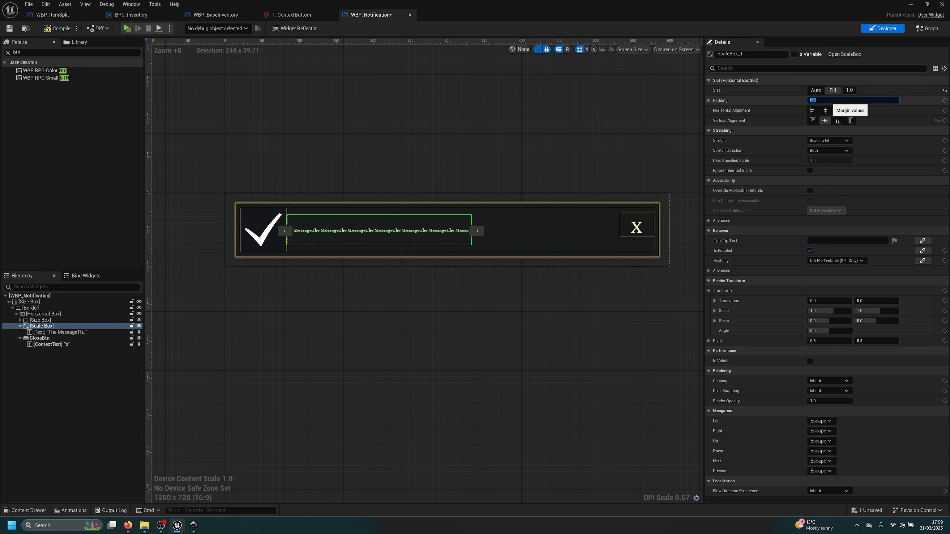
pyautogui.click(826, 112)
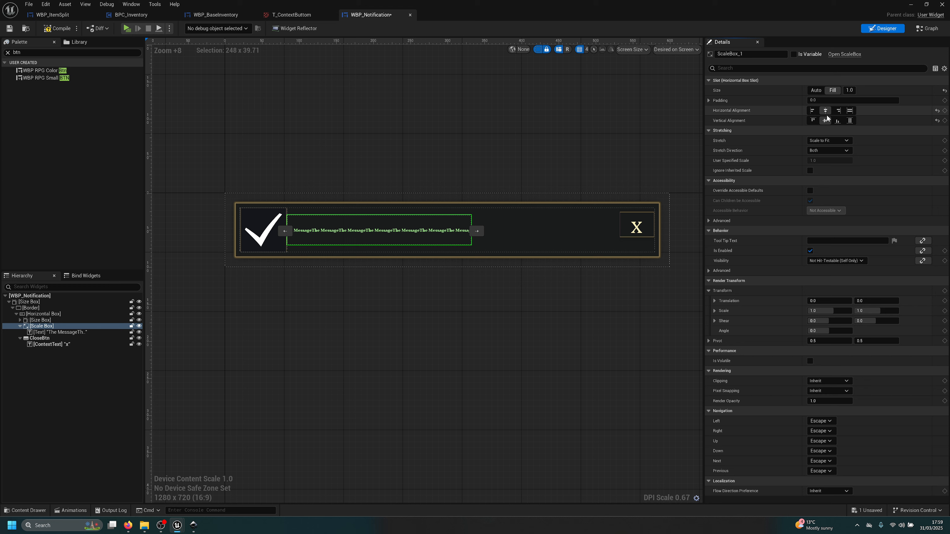
# Try the Fill stretch mode on the message's Scale Box, return to Scale to Fit, and switch to Scale to Fit X
pyautogui.click(827, 140)
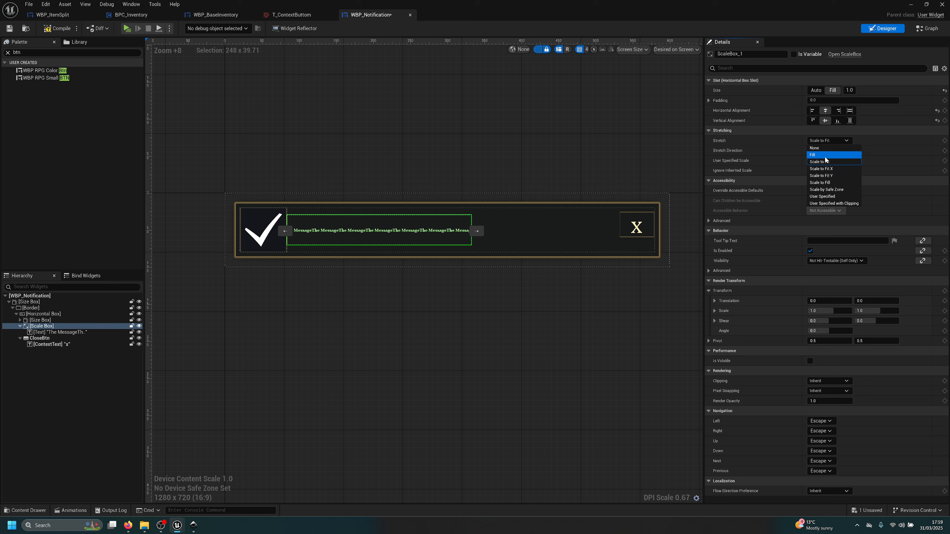
pyautogui.click(824, 157)
pyautogui.click(820, 140)
pyautogui.click(824, 164)
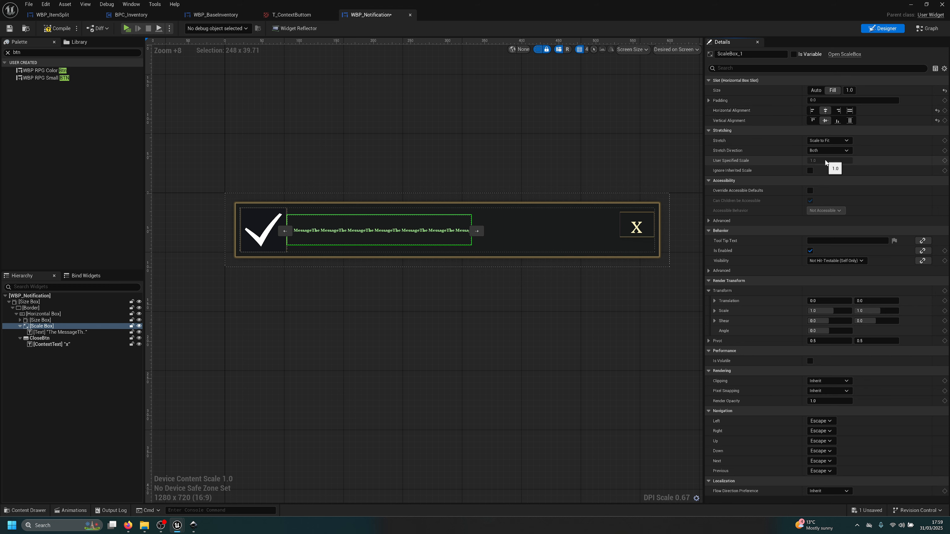
pyautogui.click(820, 142)
pyautogui.click(821, 168)
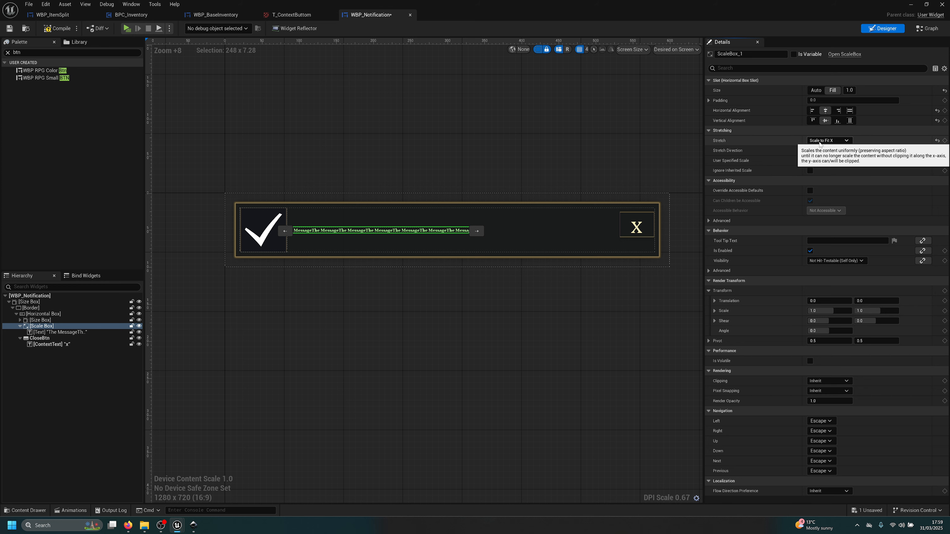
# Try the Scale Box's Scale to Fit Y, Scale to Fill, Scale by Safe Zone and User Specified stretch modes
pyautogui.click(825, 141)
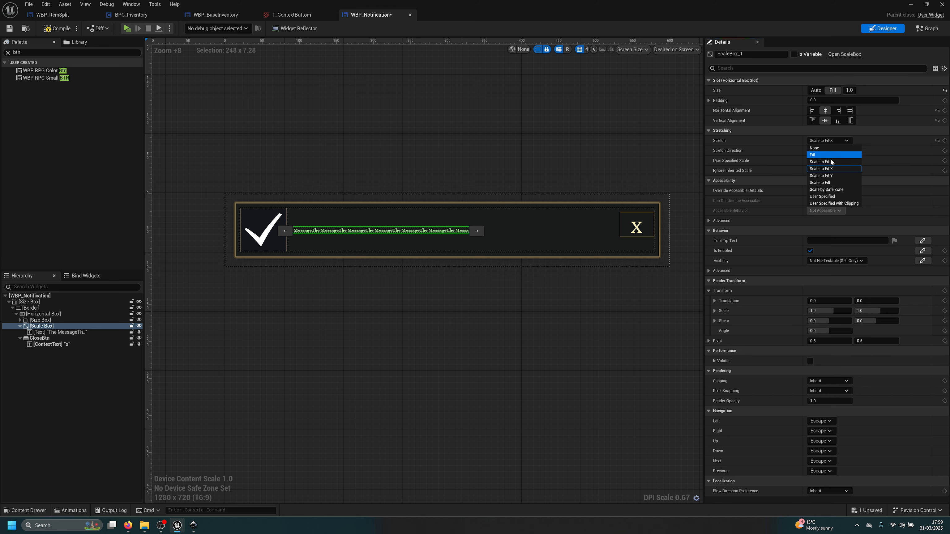
pyautogui.click(834, 176)
pyautogui.click(828, 141)
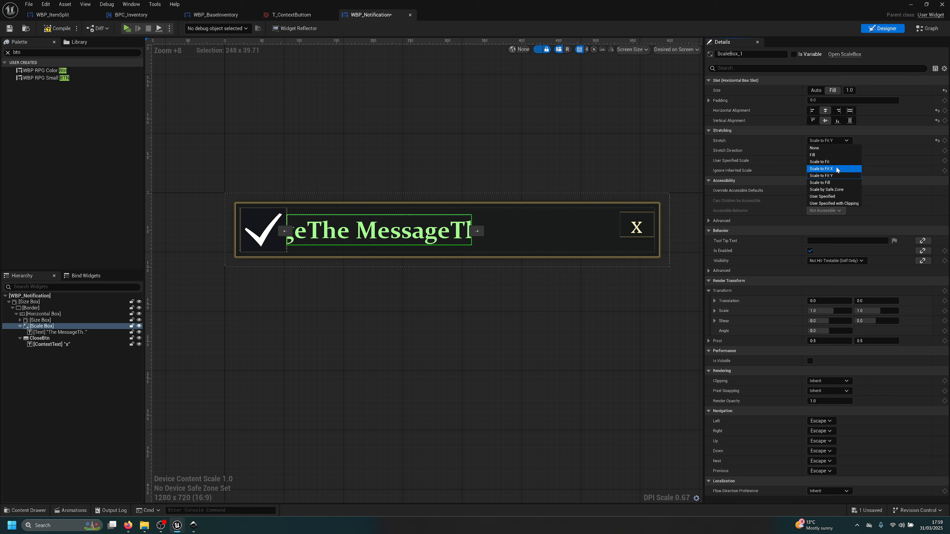
pyautogui.click(828, 182)
pyautogui.click(822, 141)
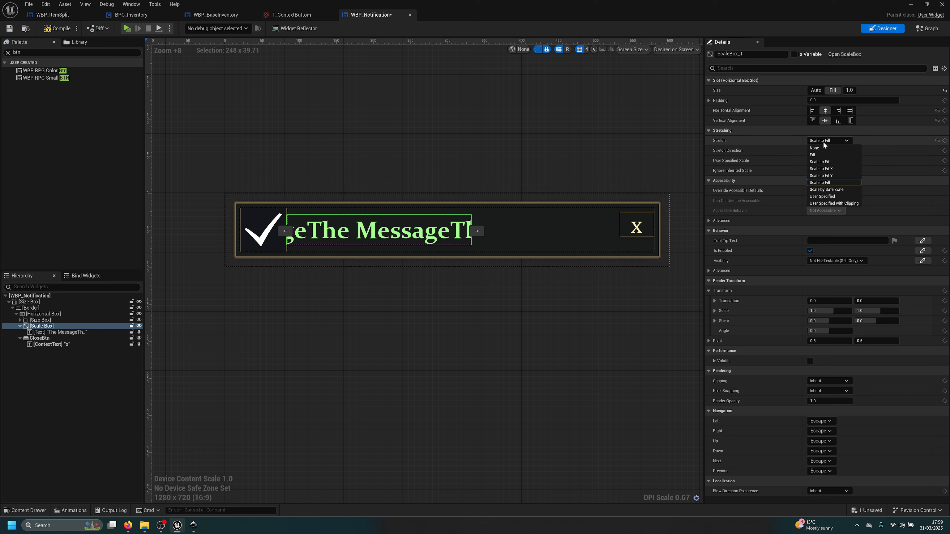
pyautogui.click(826, 190)
pyautogui.click(822, 141)
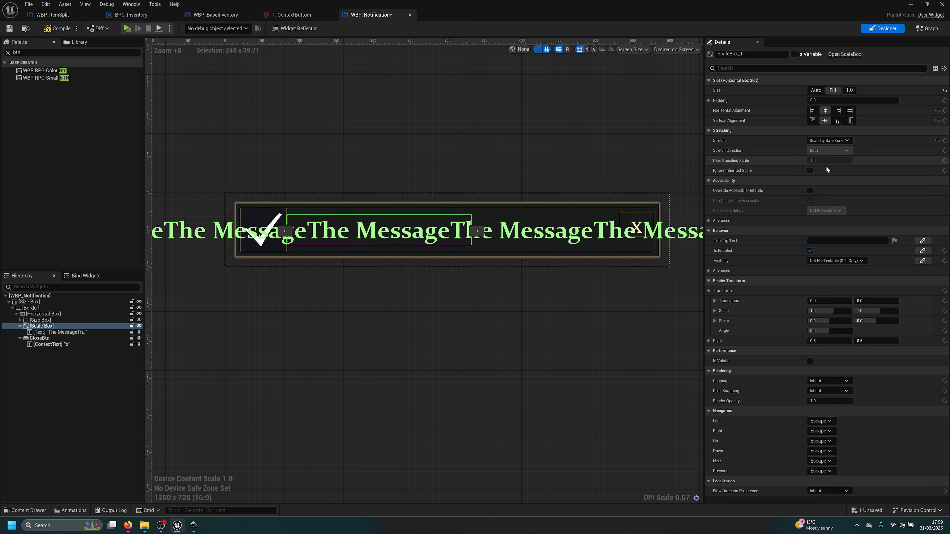
pyautogui.click(830, 197)
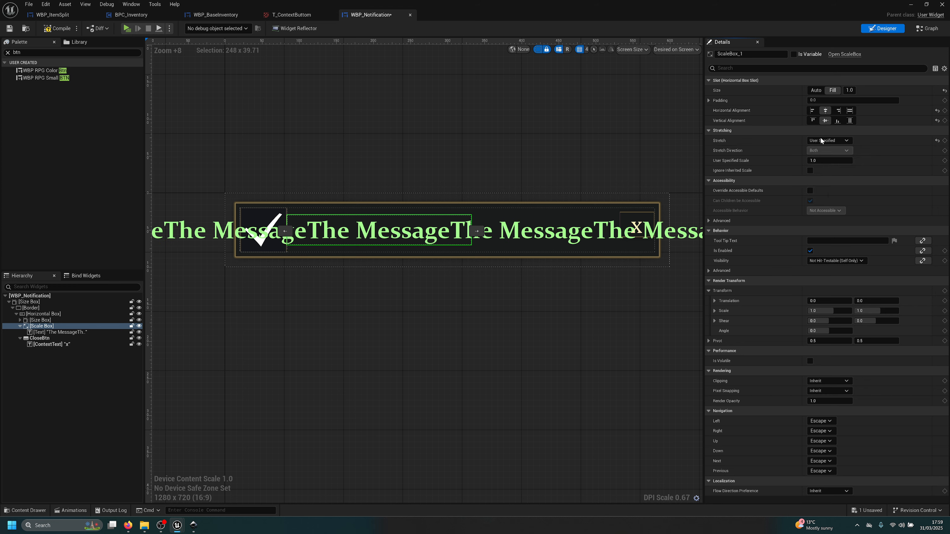
# Compare the Scale Box's Scale to Fit Y and Scale to Fill stretch modes again, and reopen the stretch choices
pyautogui.click(828, 141)
pyautogui.click(834, 178)
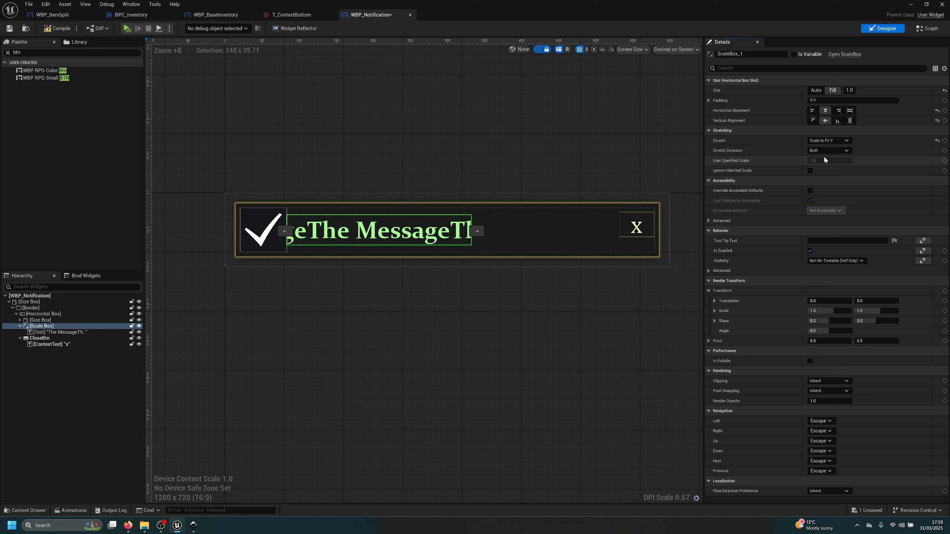
pyautogui.click(828, 140)
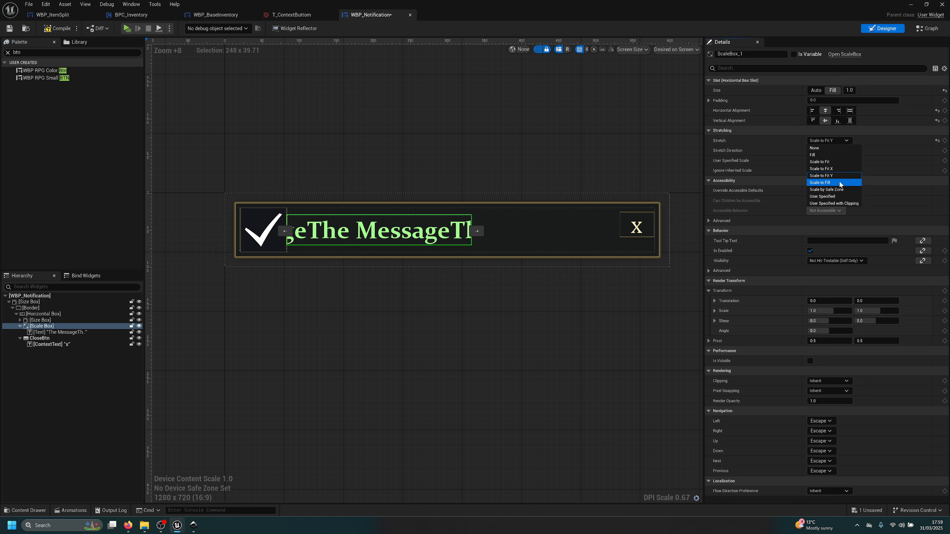
pyautogui.click(839, 183)
pyautogui.click(828, 141)
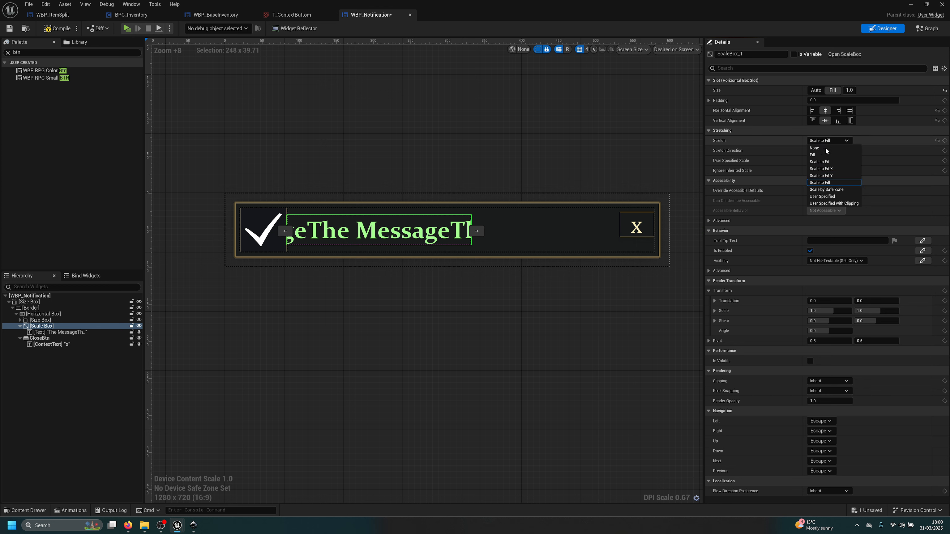
# Try the Scale to Fit Y and Scale to Fit X stretch modes on the message's scale box, with fill horizontal alignment for its text
pyautogui.click(829, 175)
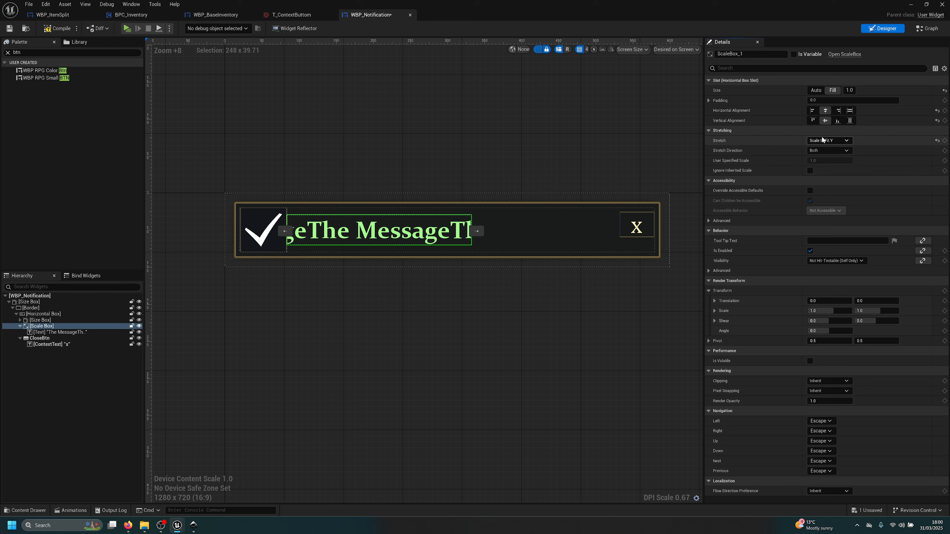
pyautogui.click(821, 139)
pyautogui.click(828, 169)
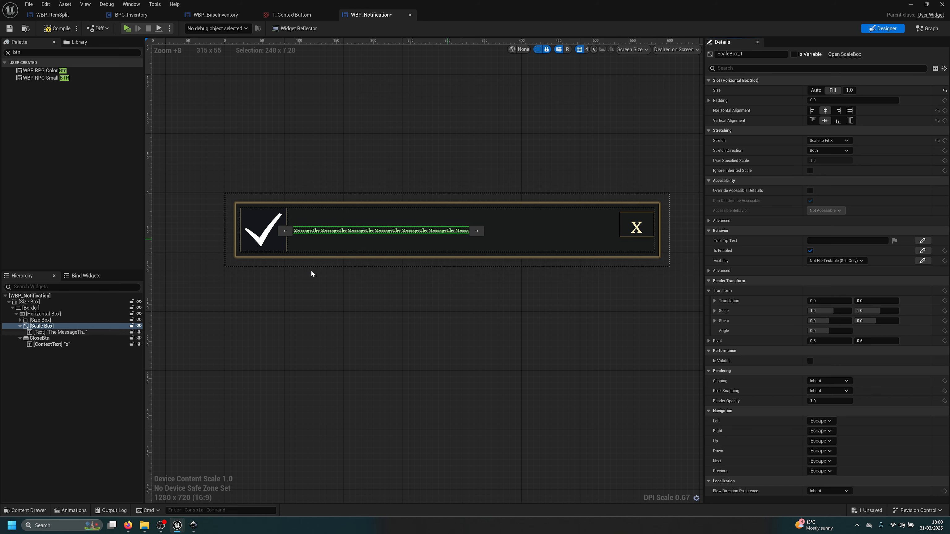
pyautogui.click(448, 258)
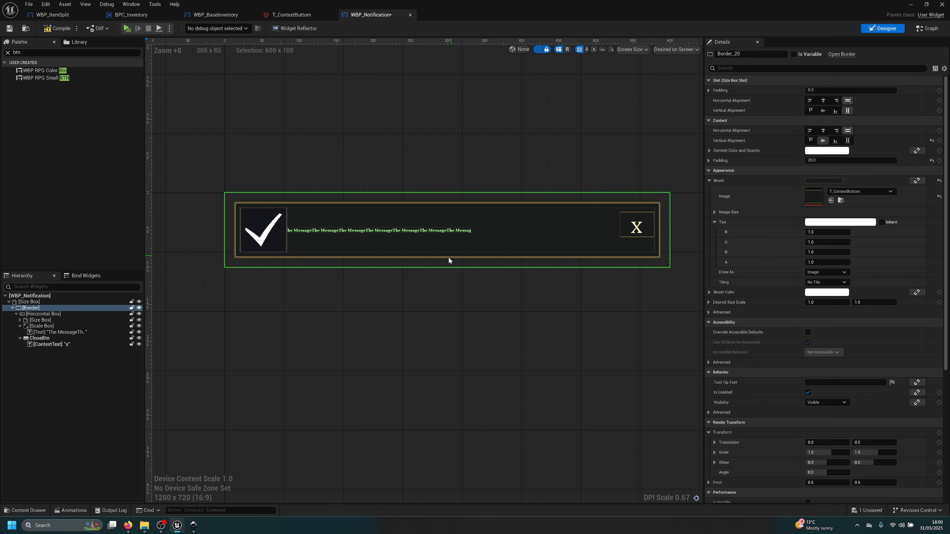
pyautogui.click(342, 231)
pyautogui.click(847, 91)
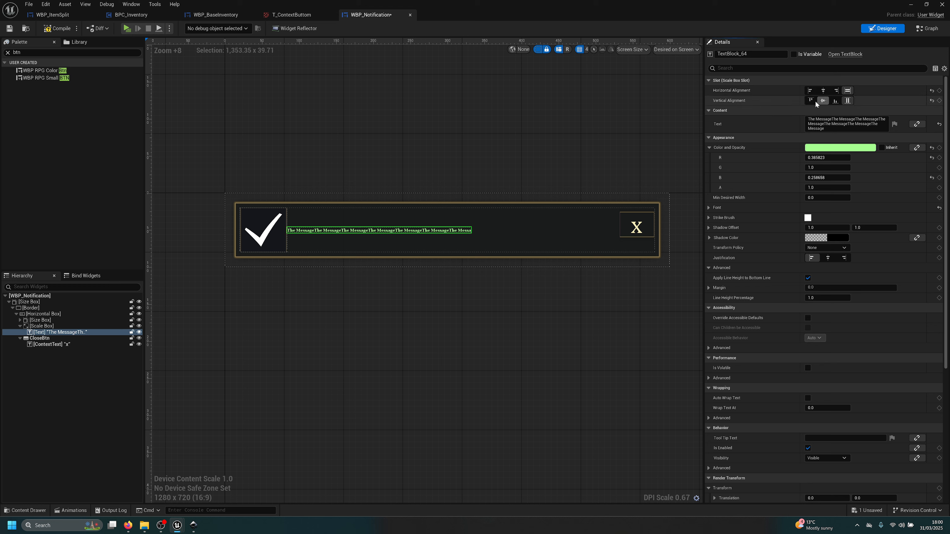
# Try the Auto size for the message's scale box inside the horizontal box
pyautogui.click(39, 326)
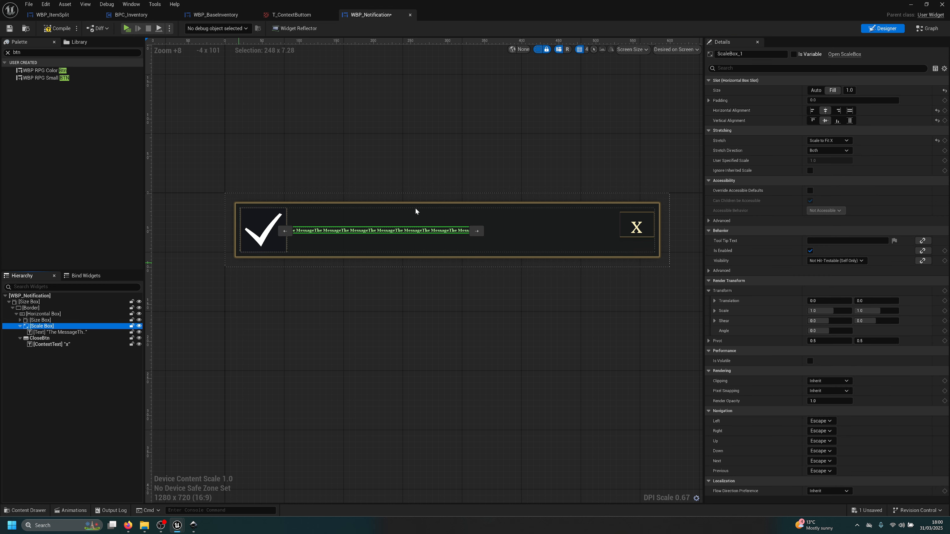
pyautogui.click(822, 91)
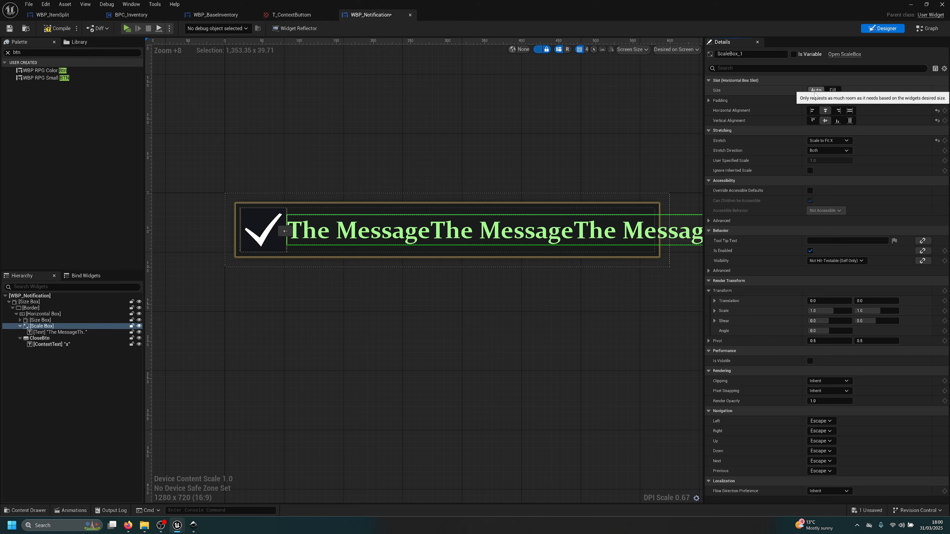
pyautogui.moveTo(549, 278); pyautogui.dragTo(105, 283, button='right')
pyautogui.scroll(-4, 484, 280)
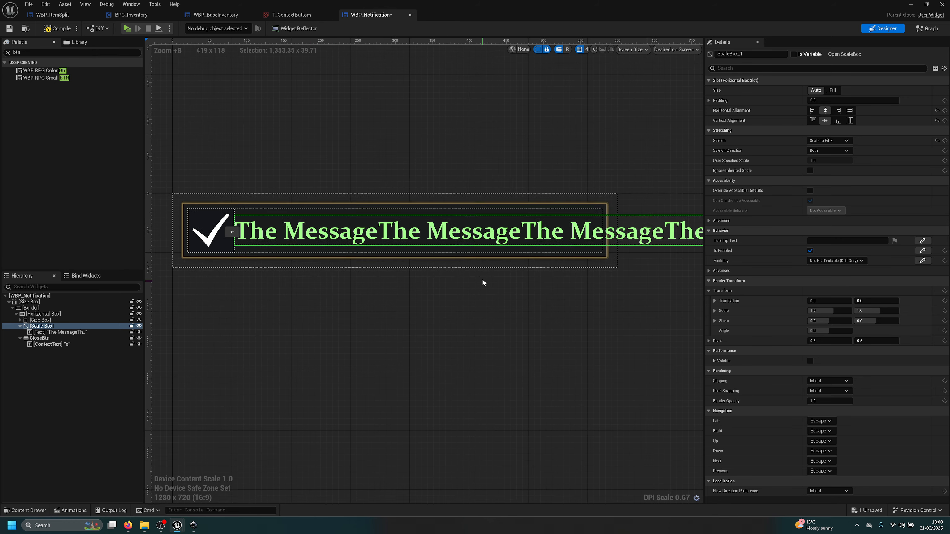
# Try wrapping the message's scale box in another scale box, and undo the wrap
pyautogui.rightClick(38, 328)
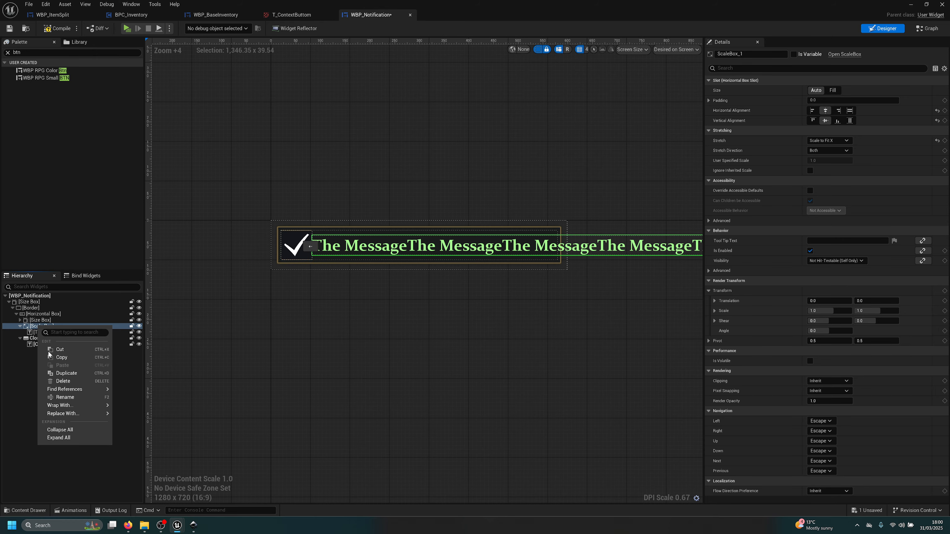
pyautogui.moveTo(77, 415)
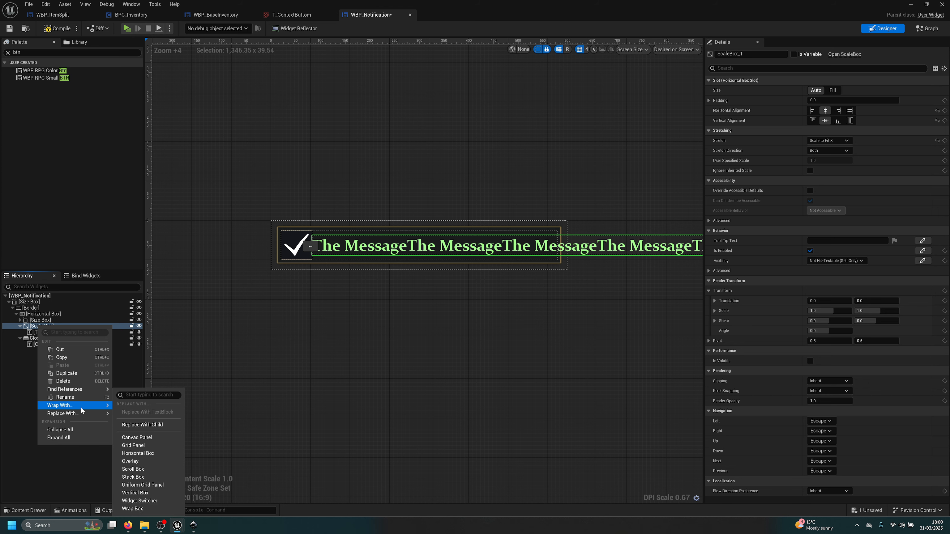
pyautogui.write('sc')
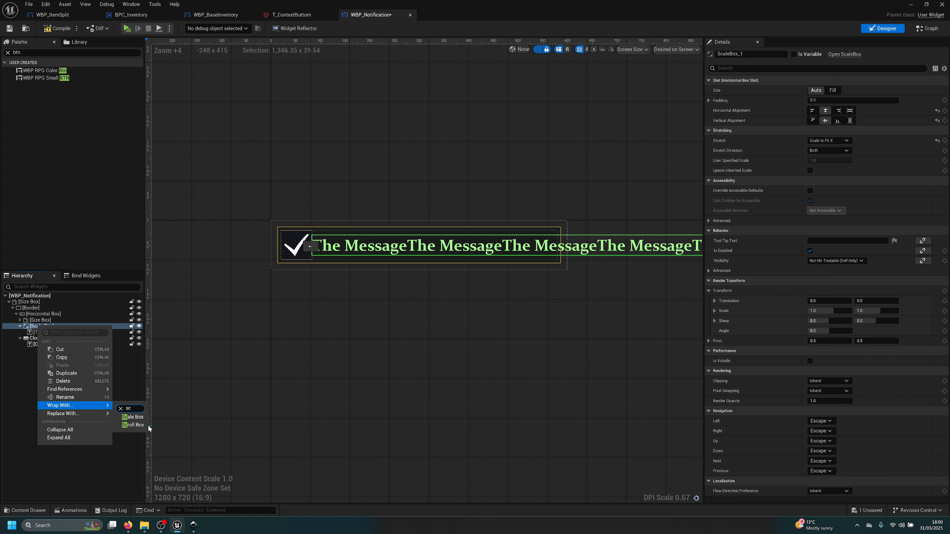
pyautogui.click(139, 417)
pyautogui.hotkey('ctrl', 'z')
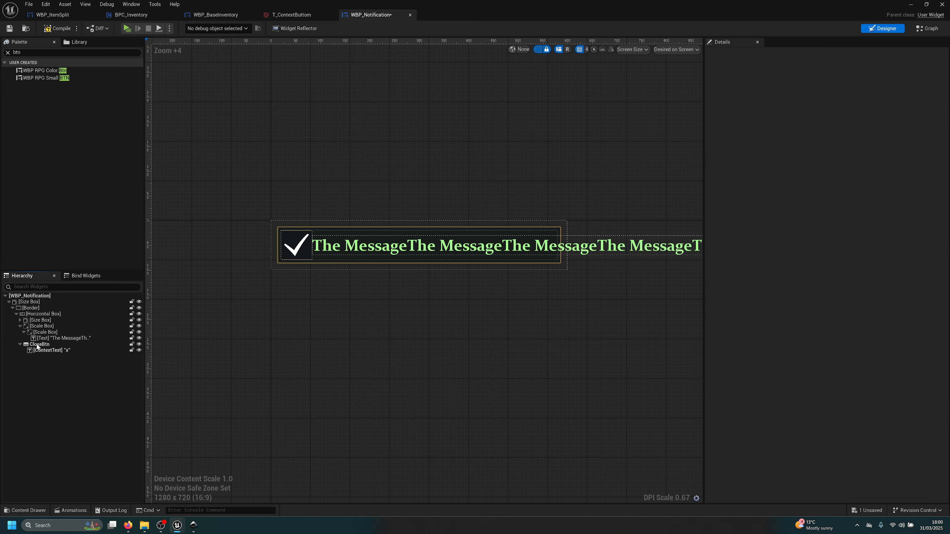
# Replace the scale box around the message text with its child
pyautogui.rightClick(47, 328)
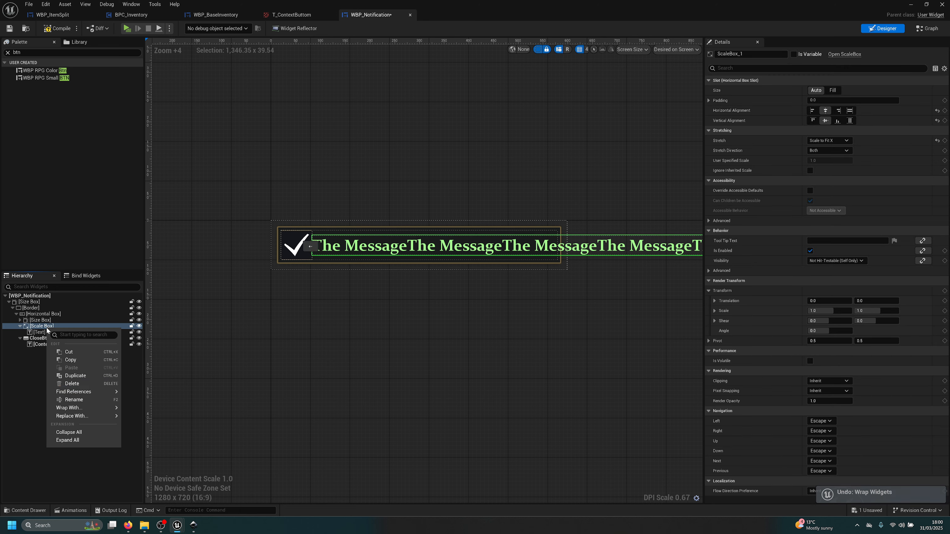
pyautogui.moveTo(85, 418)
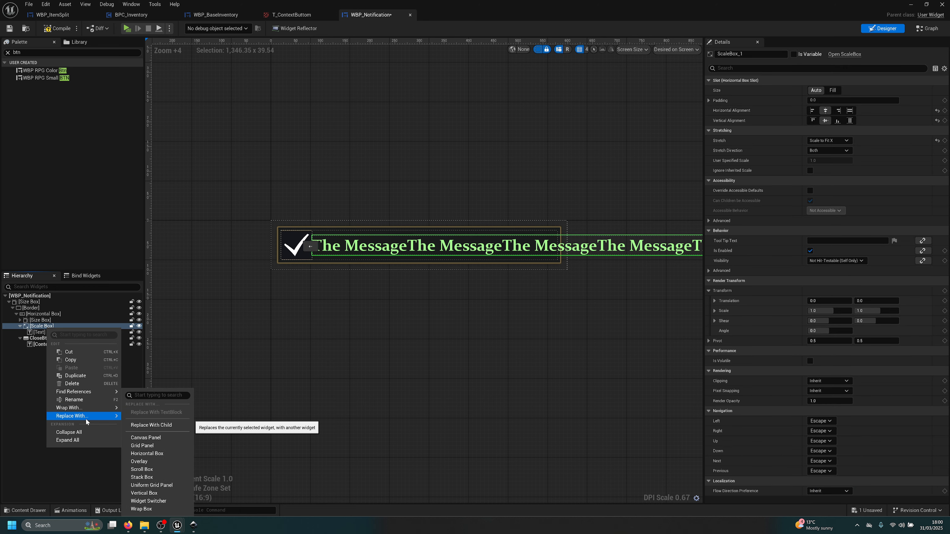
pyautogui.click(158, 426)
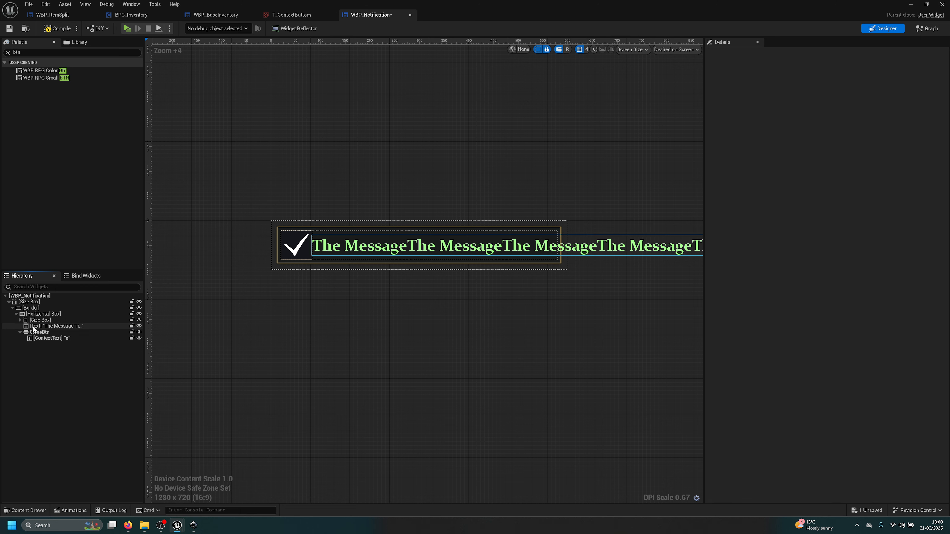
# Set the message text's slot size to Fill and its horizontal alignment to fill
pyautogui.click(97, 325)
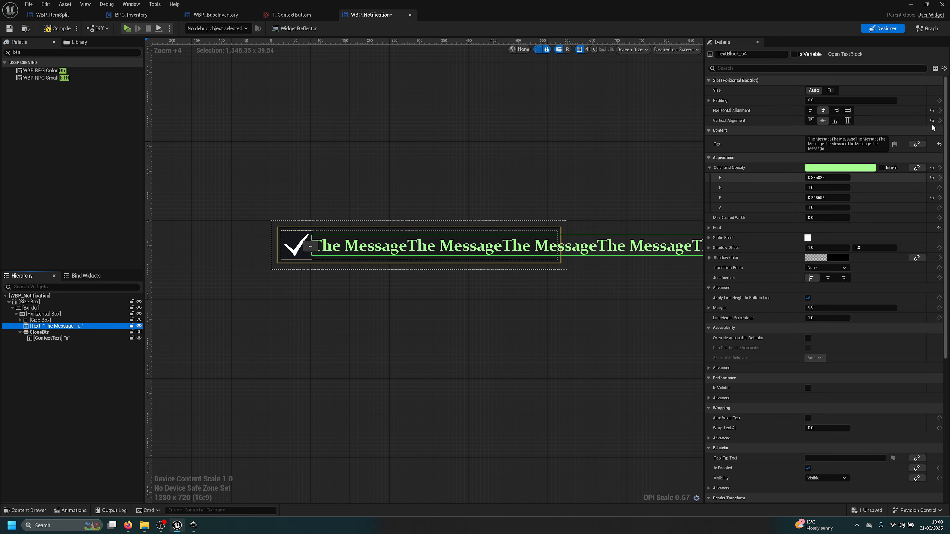
pyautogui.click(848, 111)
pyautogui.click(830, 90)
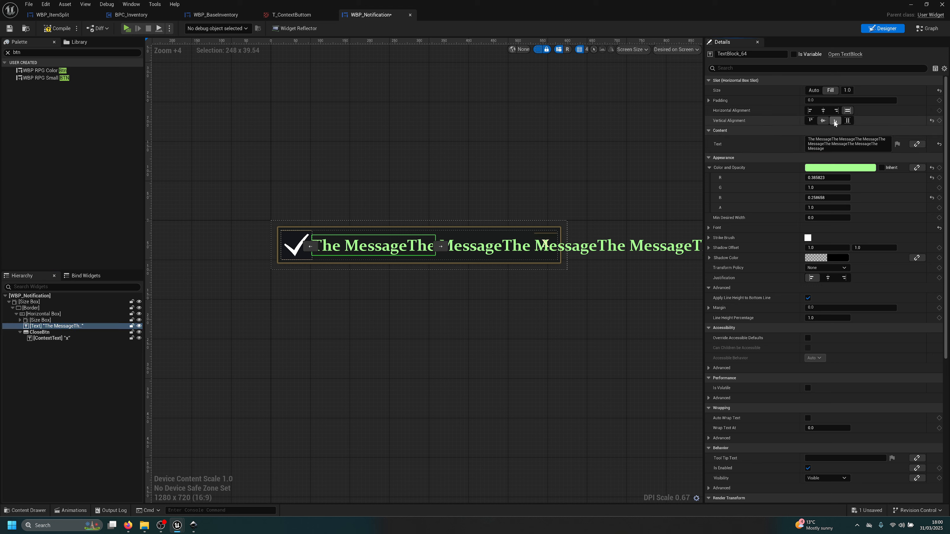
pyautogui.click(810, 110)
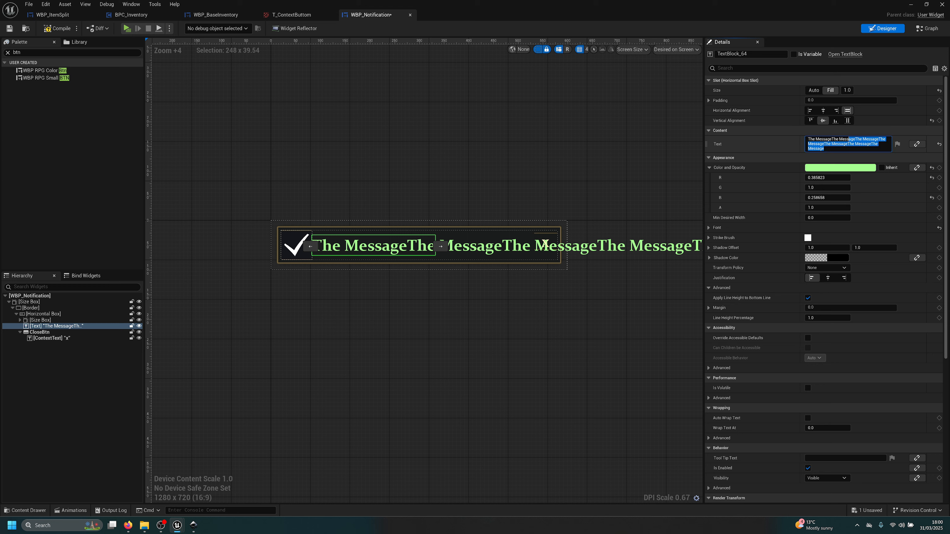
# Shorten the text block's content to "The Message"
pyautogui.press('BackSpace')
pyautogui.press('Return')
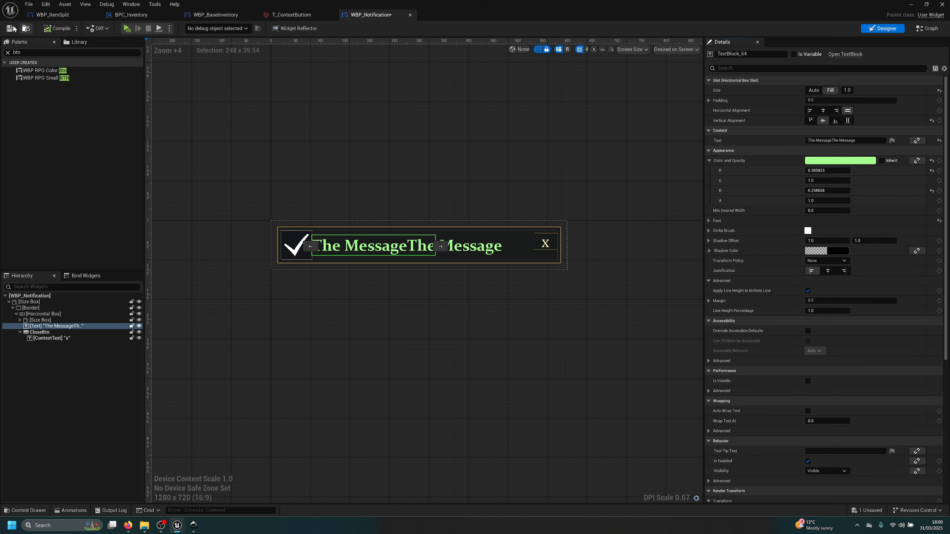
pyautogui.click(839, 141)
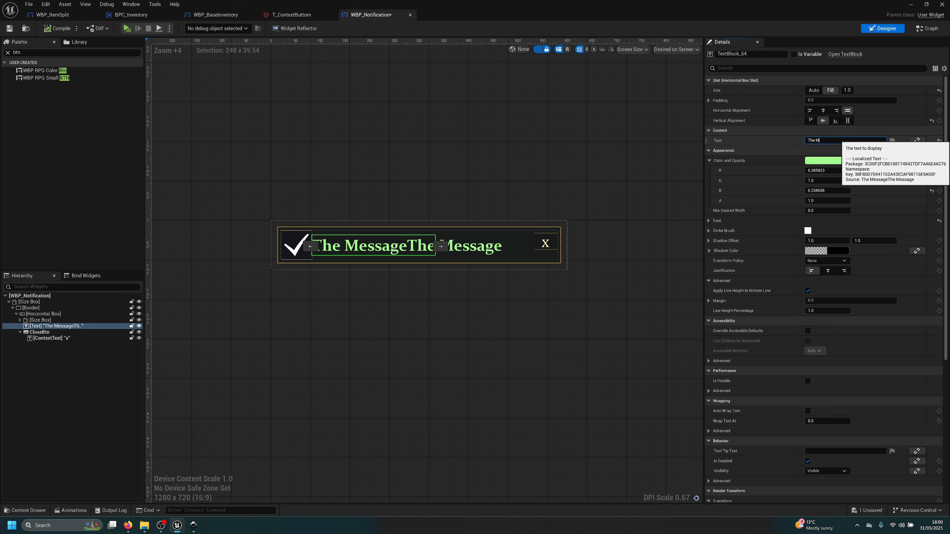
pyautogui.write('The Message')
pyautogui.press('Return')
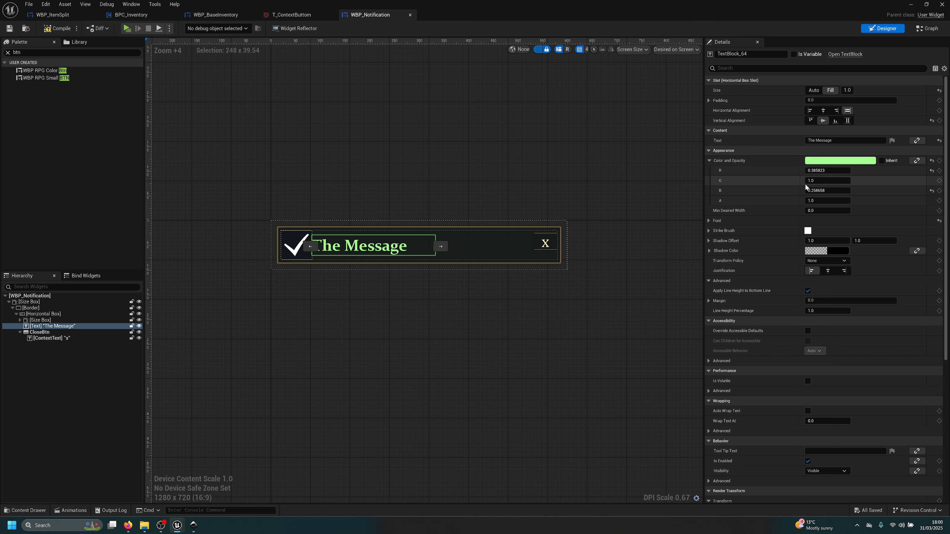
# Set the message text's font size to 16
pyautogui.click(709, 221)
pyautogui.click(823, 251)
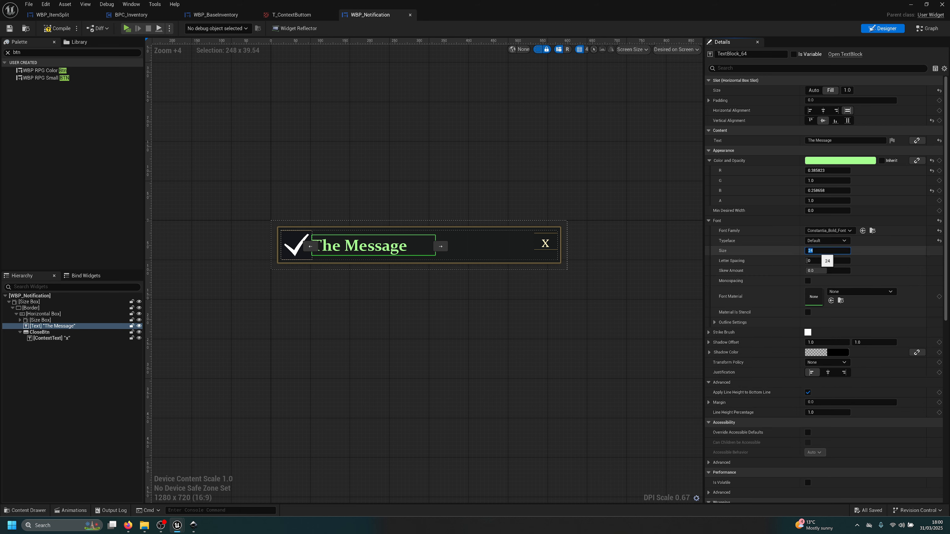
pyautogui.press('Return')
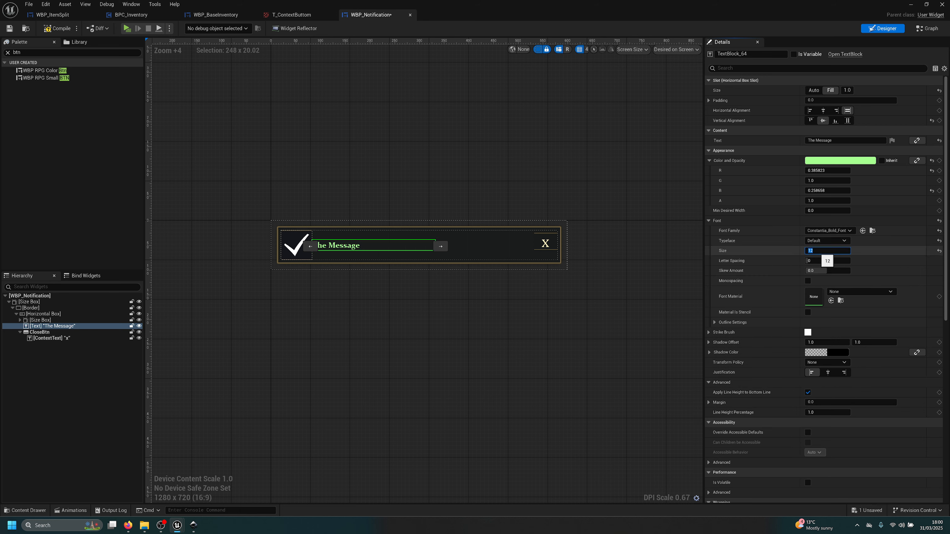
pyautogui.write('16')
pyautogui.press('Return')
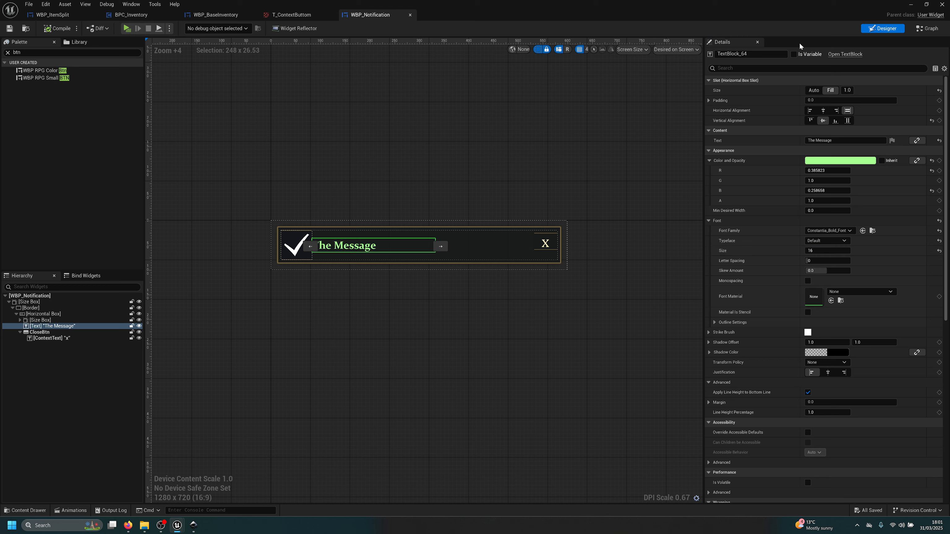
# Make the message text a variable named MessageTitle and open the widget's event graph
pyautogui.click(793, 54)
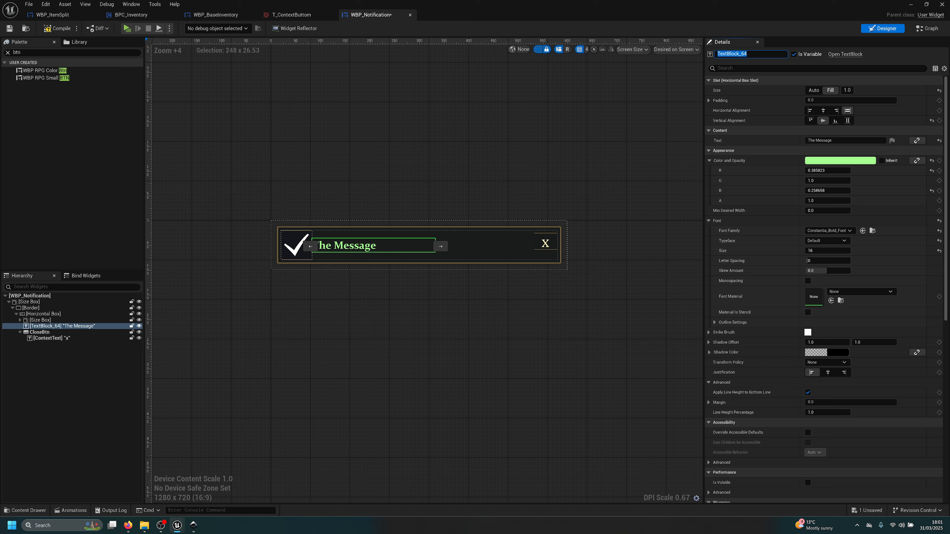
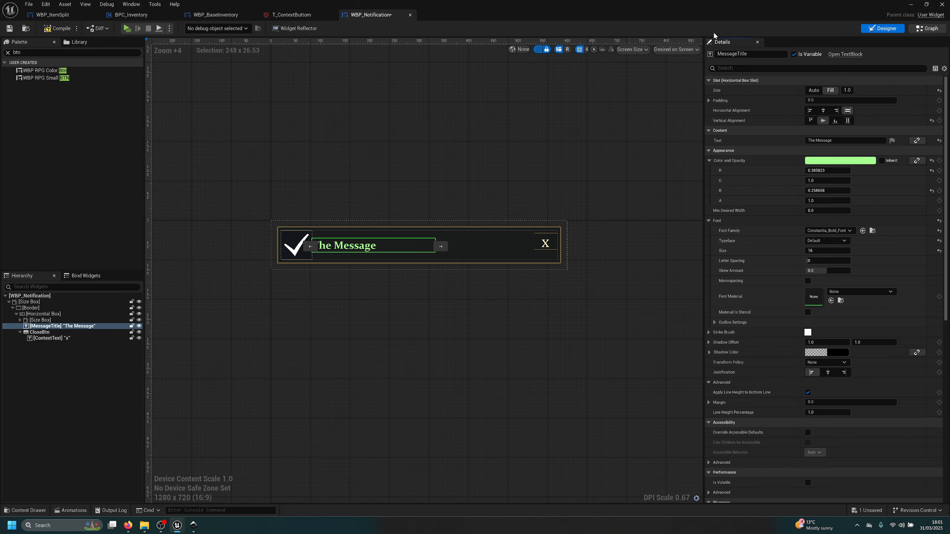
pyautogui.click(927, 28)
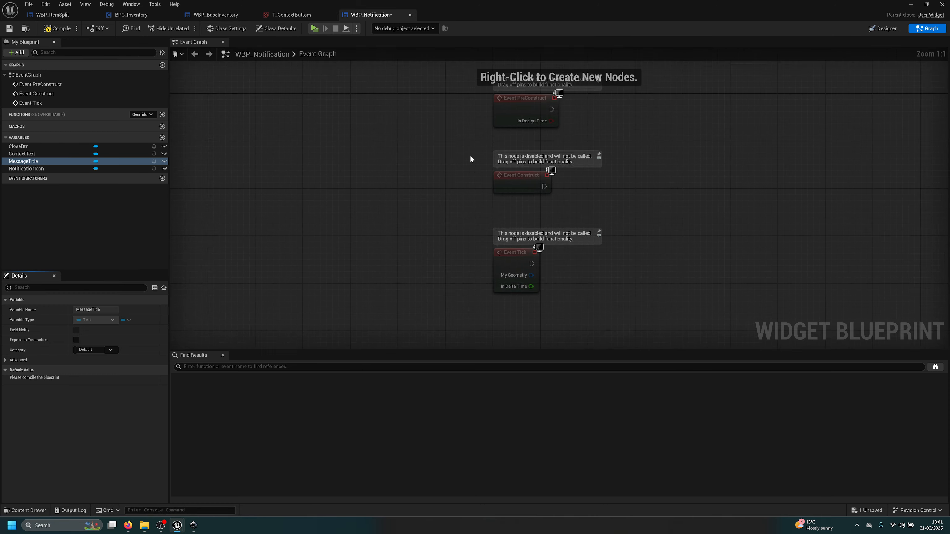
# Add a custom event named API_DisplayNotification to the event graph and place it below Event Tick
pyautogui.rightClick(361, 279)
pyautogui.write('Pl')
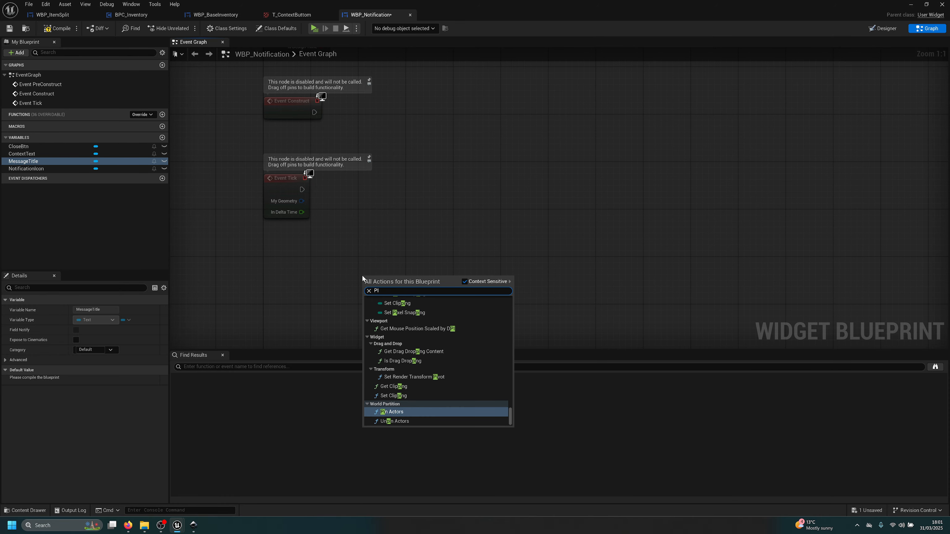
pyautogui.press('BackSpace')
pyautogui.press('BackSpace')
pyautogui.write('API')
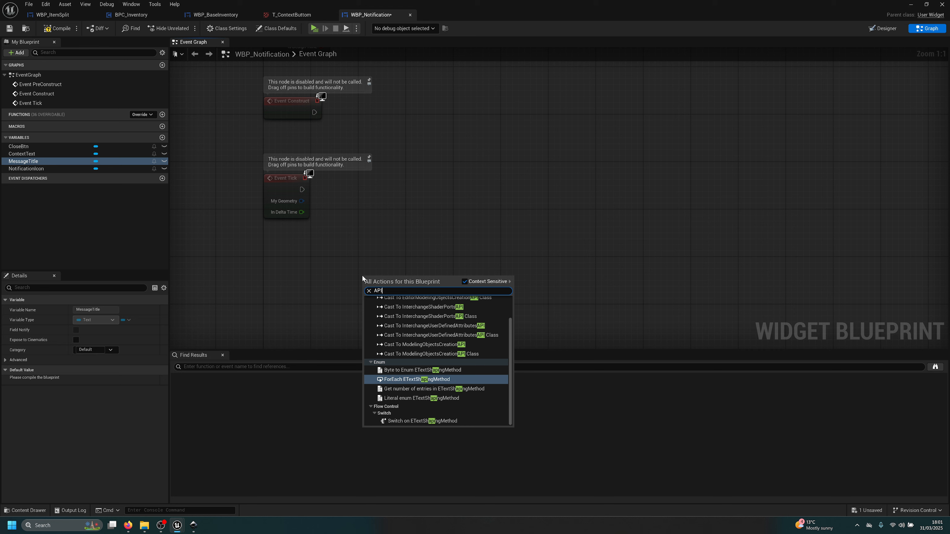
pyautogui.write('custom')
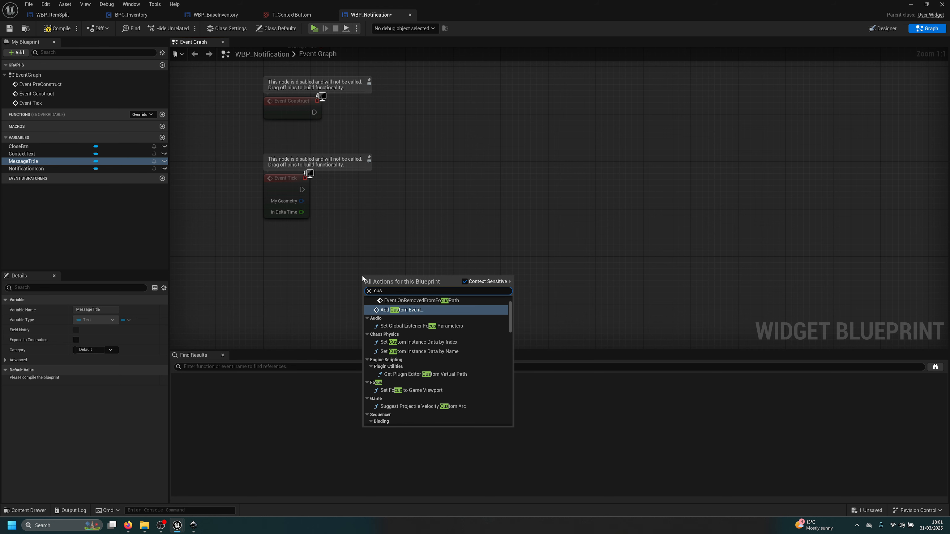
pyautogui.press('Return')
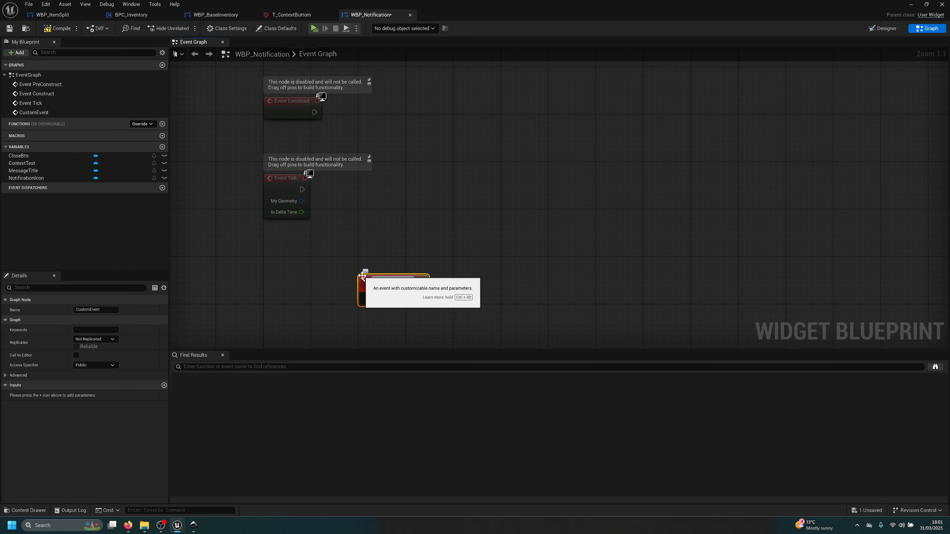
pyautogui.press('Return')
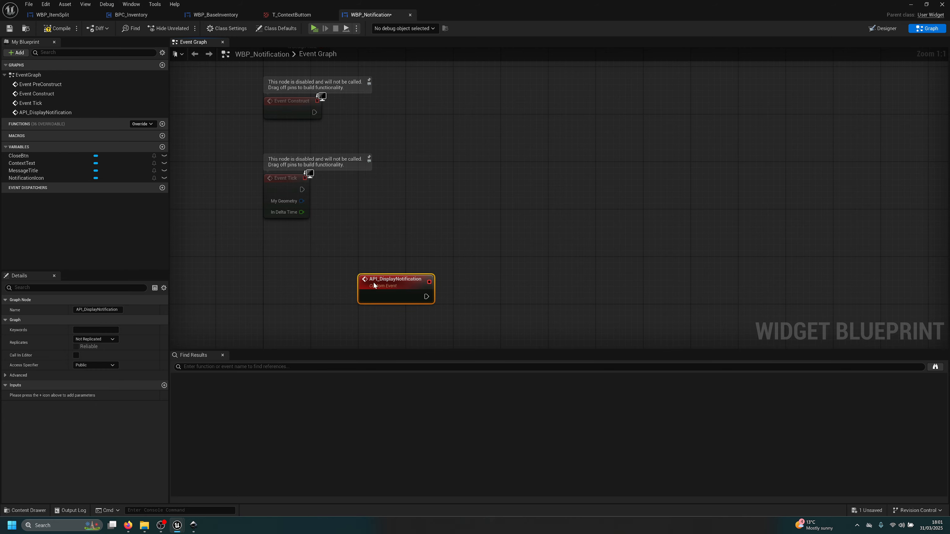
pyautogui.moveTo(375, 284); pyautogui.dragTo(282, 256)
# Uncover the main editor's content browser and open the Variables folder under MasterInventory
pyautogui.doubleClick(417, 6)
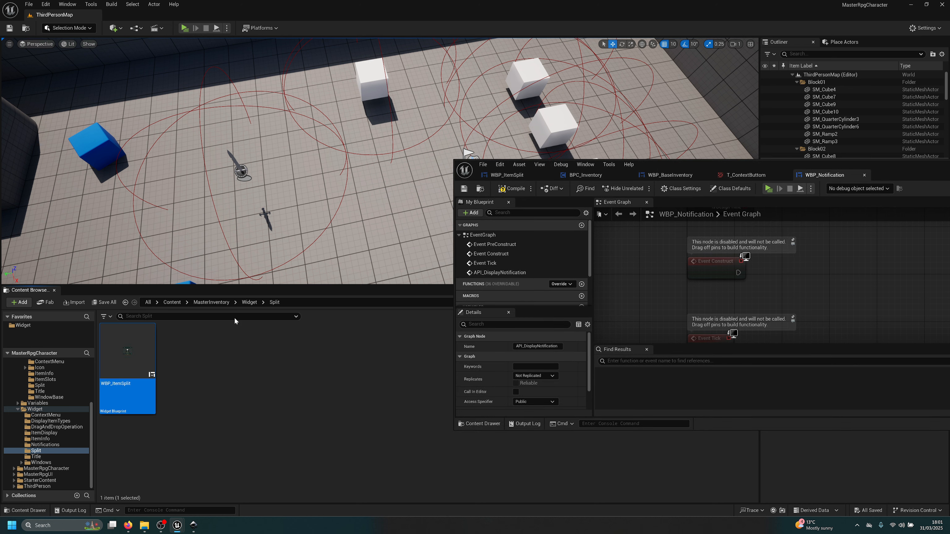
pyautogui.click(211, 302)
pyautogui.moveTo(672, 166); pyautogui.dragTo(530, 413)
pyautogui.doubleClick(425, 349)
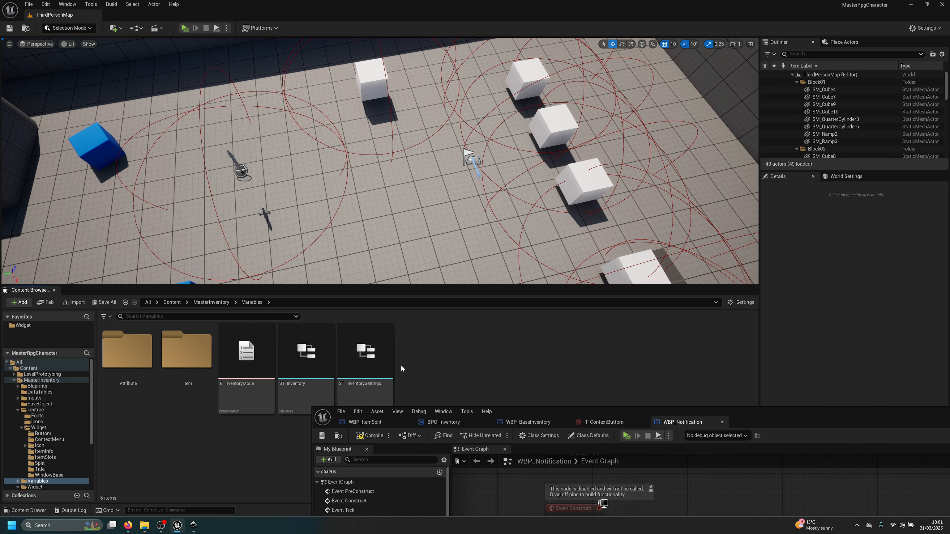
# Create a folder named Notification inside the Variables folder and open it
pyautogui.rightClick(481, 387)
pyautogui.click(509, 126)
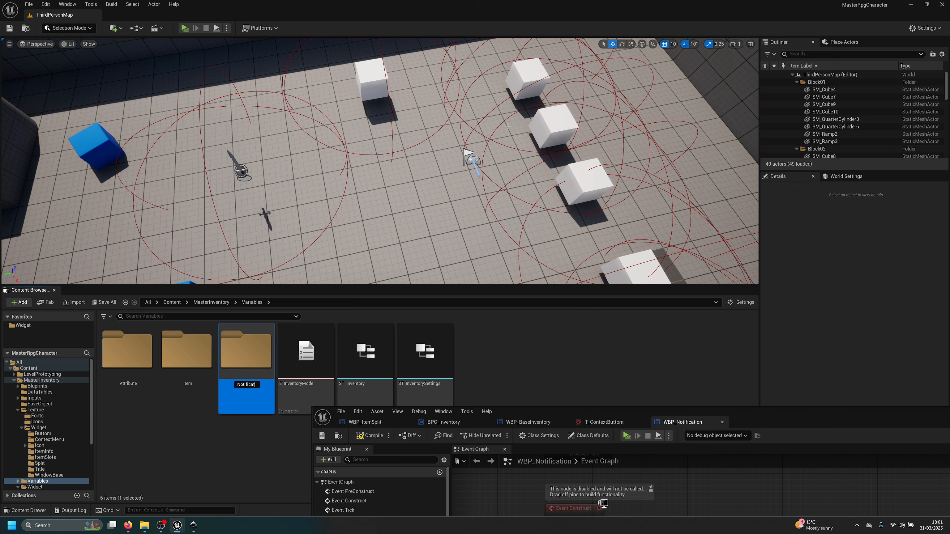
pyautogui.write('Notification')
pyautogui.press('Return')
pyautogui.press('Return')
# Create an enumeration named E_Notification in the Notification folder and open it in a maximized editor window
pyautogui.rightClick(208, 343)
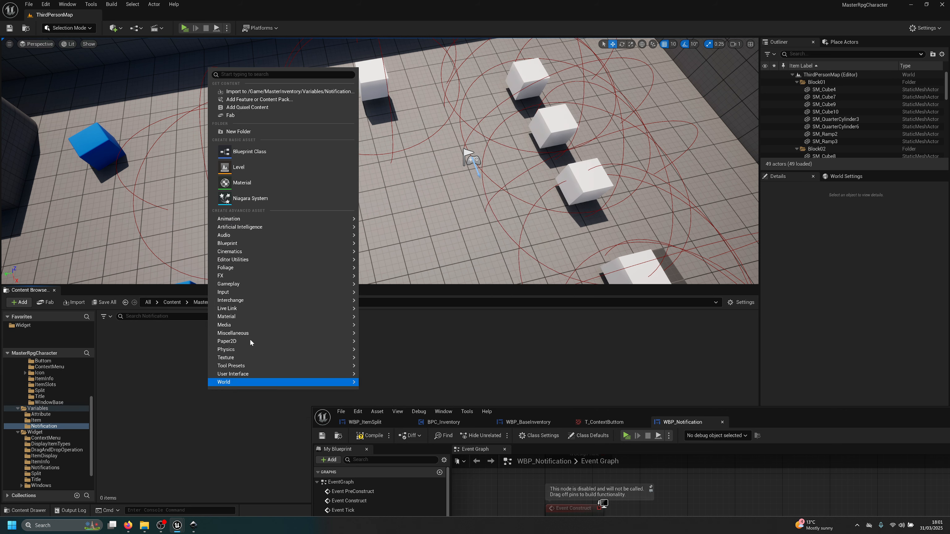
pyautogui.moveTo(248, 251)
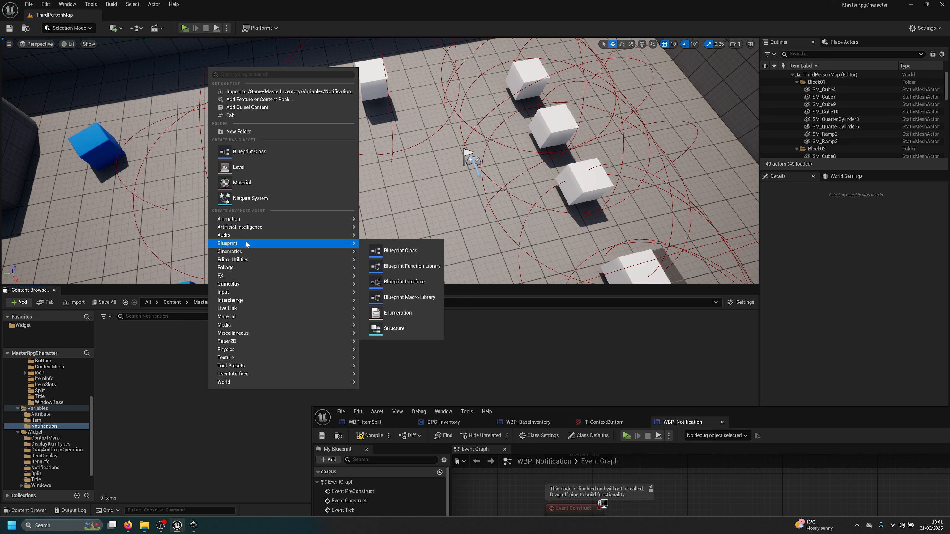
pyautogui.click(411, 313)
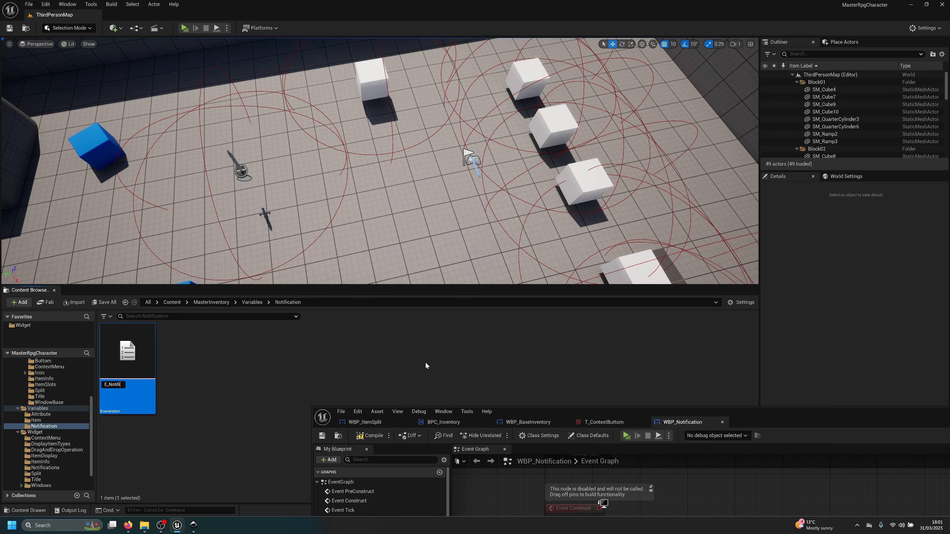
pyautogui.doubleClick(110, 353)
pyautogui.doubleClick(813, 410)
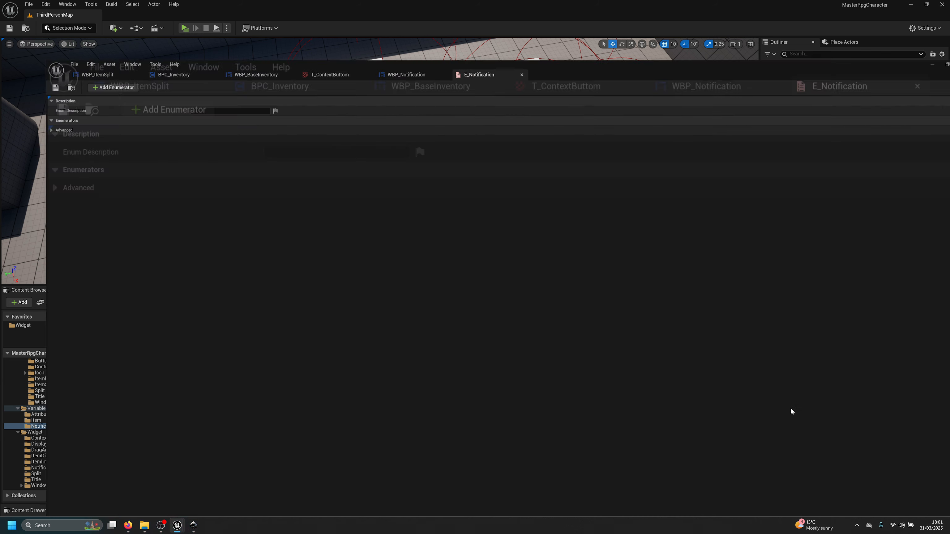
# Switch to Firefox, open the Bootstrap v5.0 Toasts documentation and examine its examples, live toast and color schemes for notification types
pyautogui.click(128, 525)
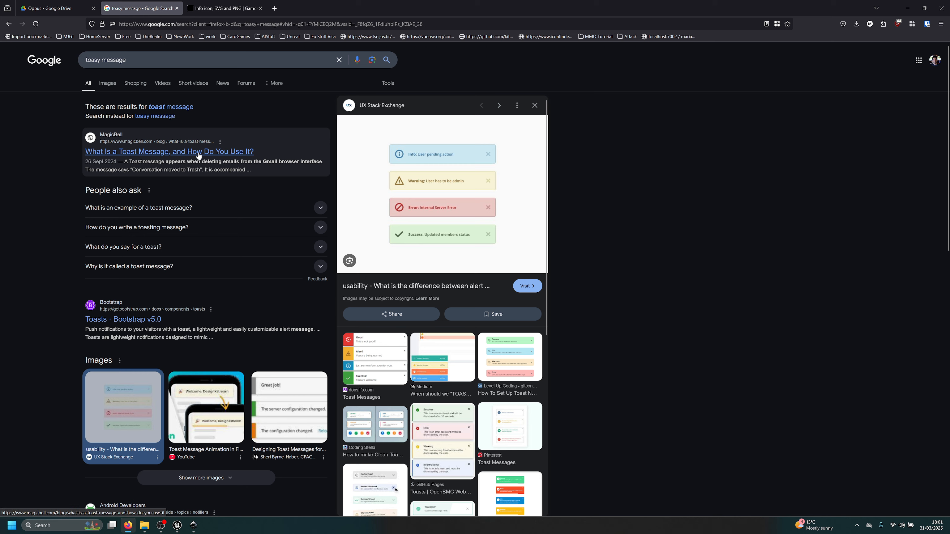
pyautogui.click(118, 321)
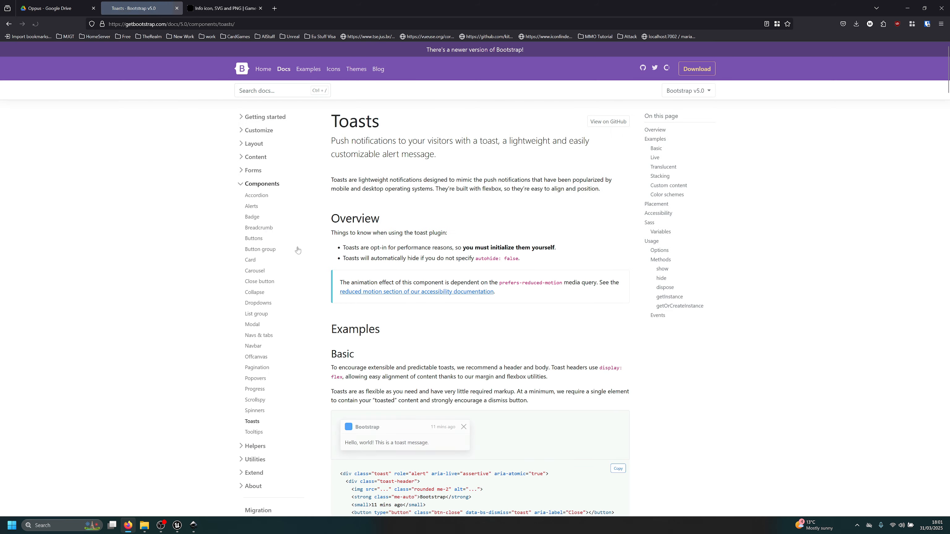
pyautogui.scroll(-15, 383, 249)
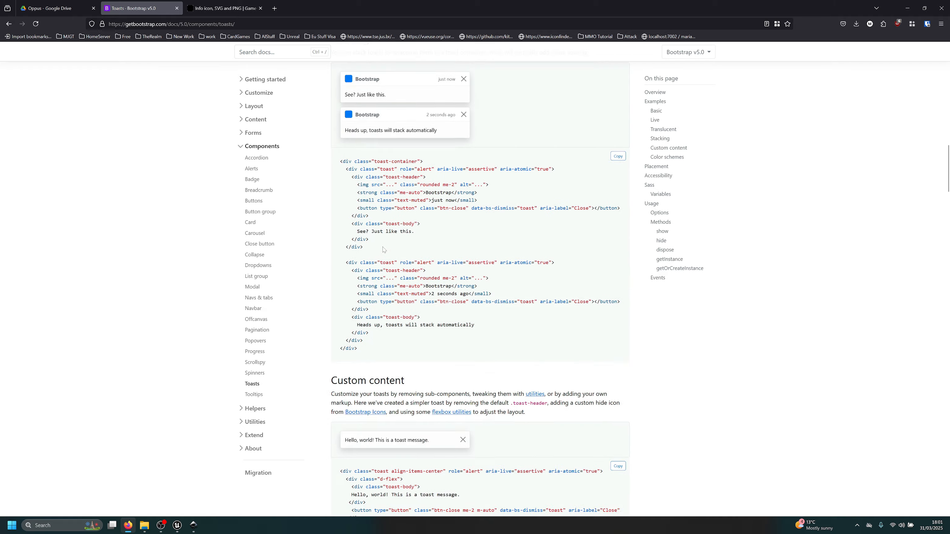
pyautogui.scroll(-10, 383, 250)
pyautogui.scroll(7, 300, 214)
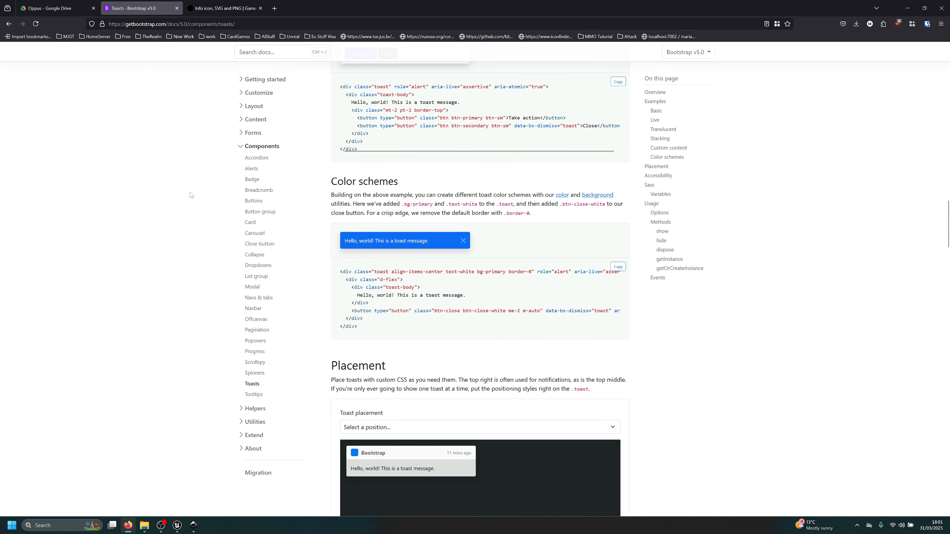
pyautogui.hotkey('ctrl', 'f')
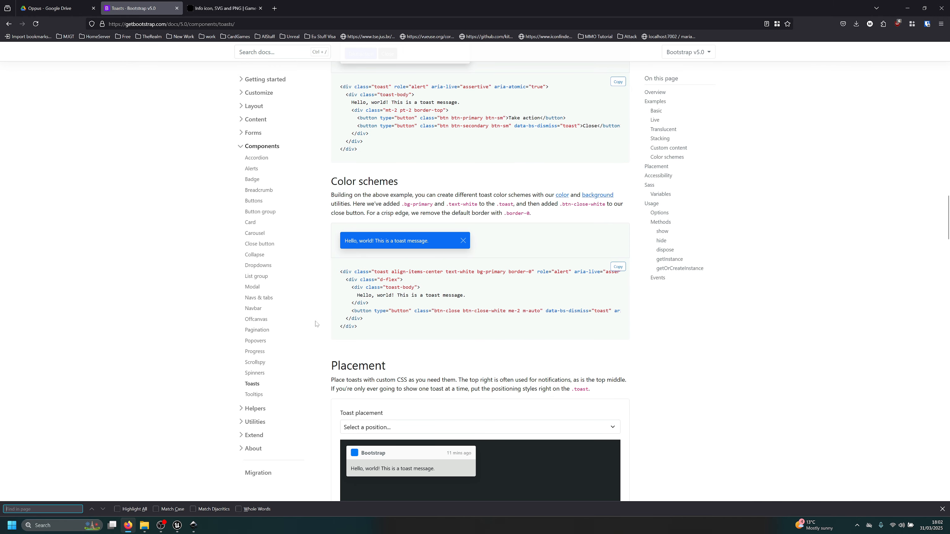
pyautogui.click(248, 386)
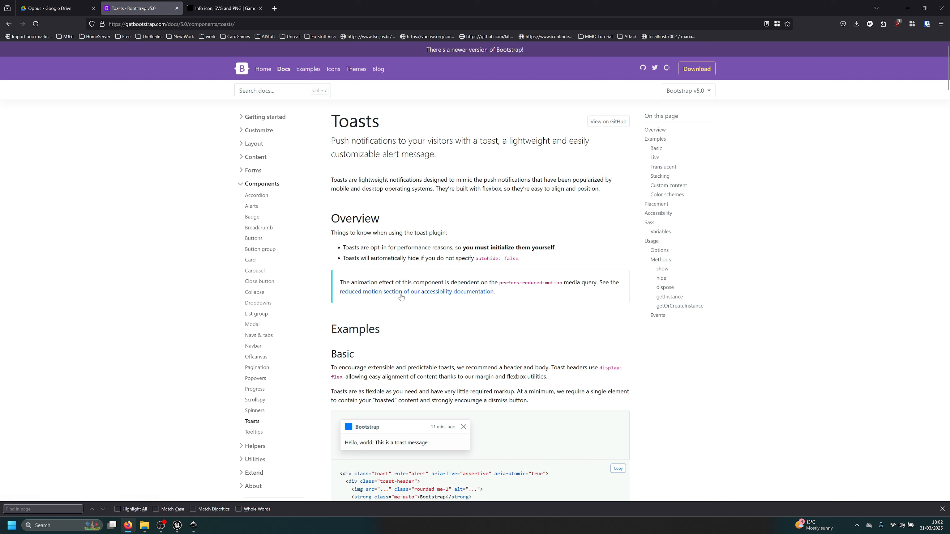
pyautogui.scroll(-20, 401, 297)
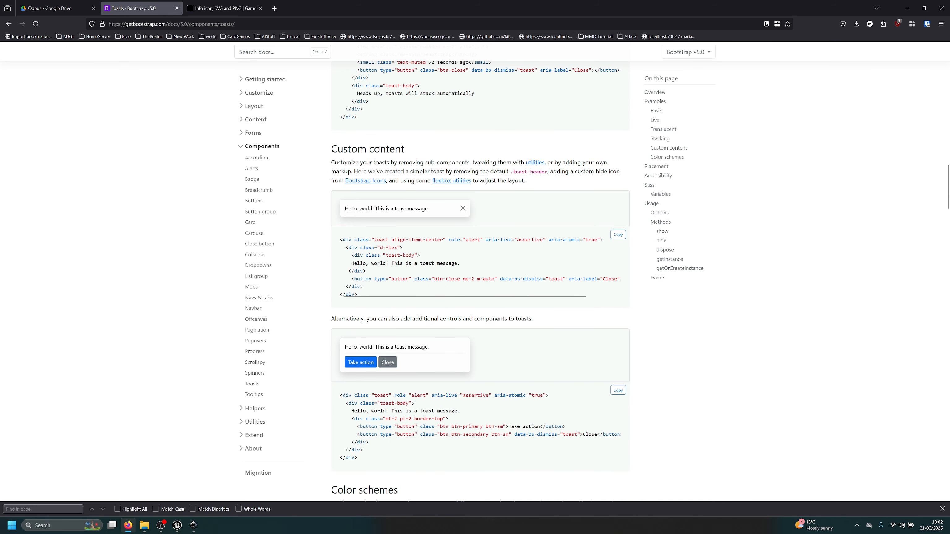
pyautogui.scroll(13, 387, 274)
pyautogui.scroll(8, 387, 273)
pyautogui.click(363, 325)
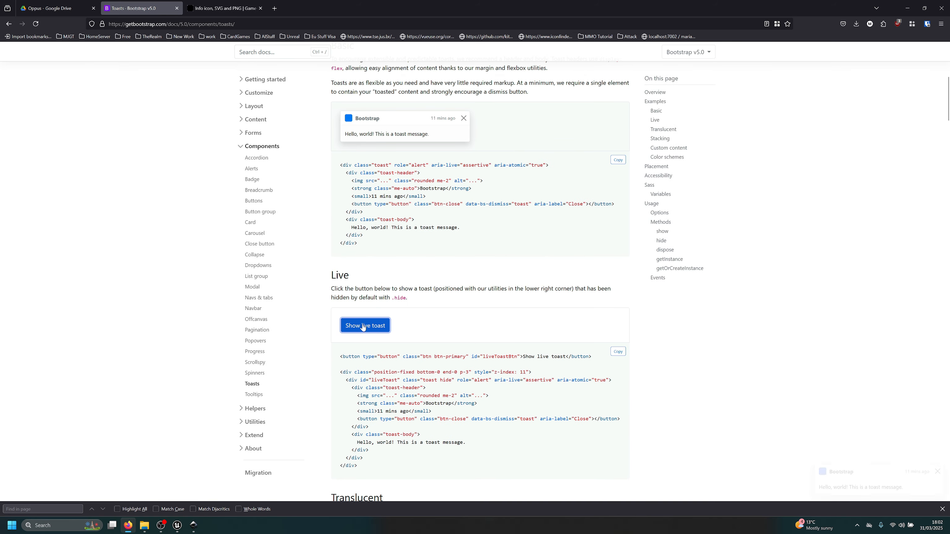
pyautogui.scroll(-20, 362, 326)
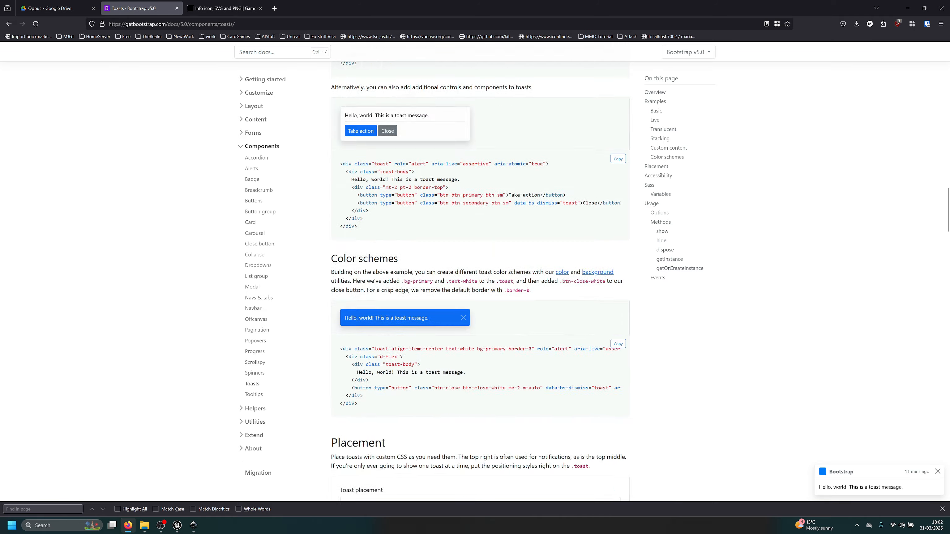
pyautogui.scroll(-20, 441, 277)
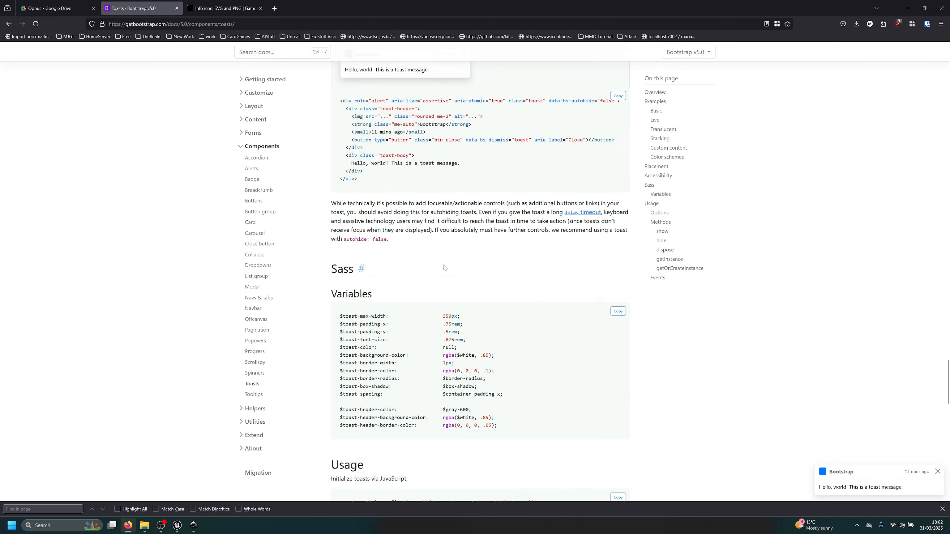
pyautogui.scroll(20, 443, 267)
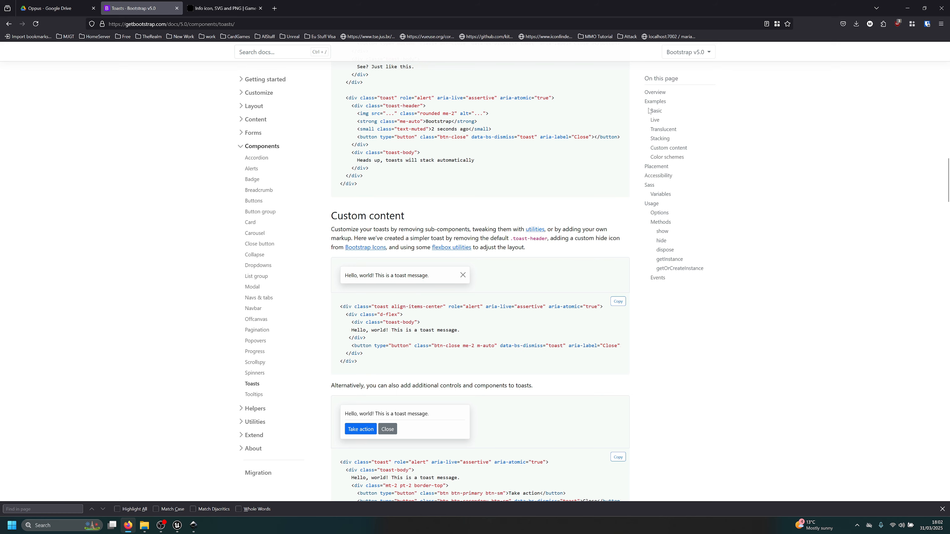
# Open the Bootstrap Badge documentation and examine its background color variants
pyautogui.click(252, 180)
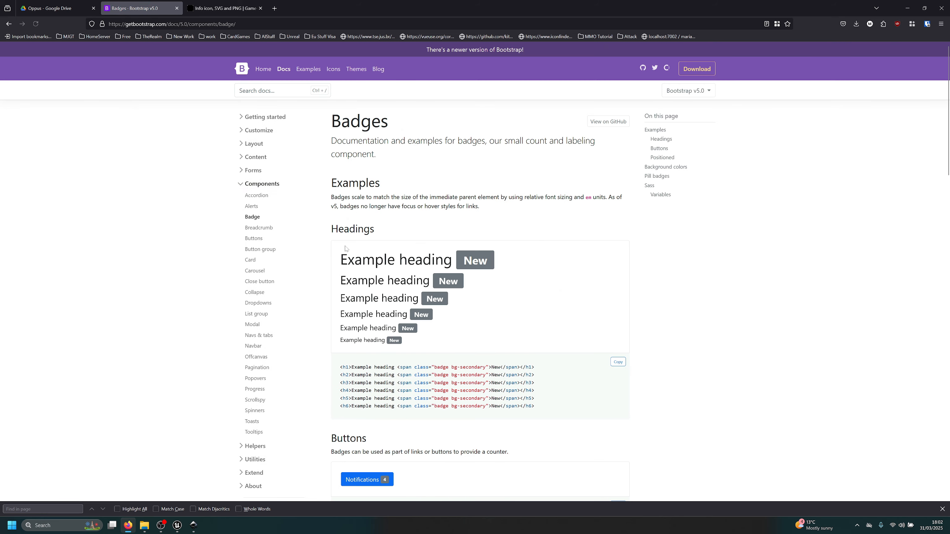
pyautogui.scroll(-4, 472, 259)
pyautogui.scroll(-15, 421, 221)
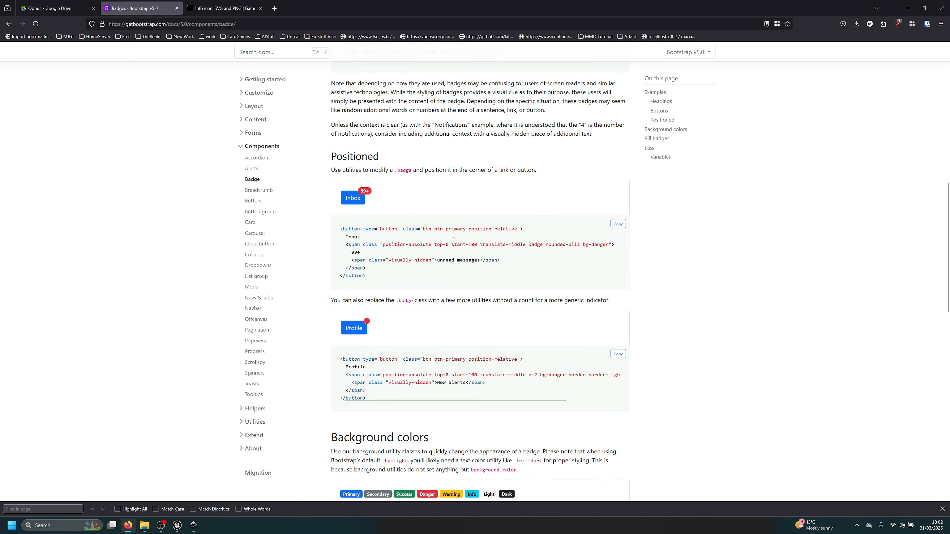
pyautogui.scroll(1, 421, 220)
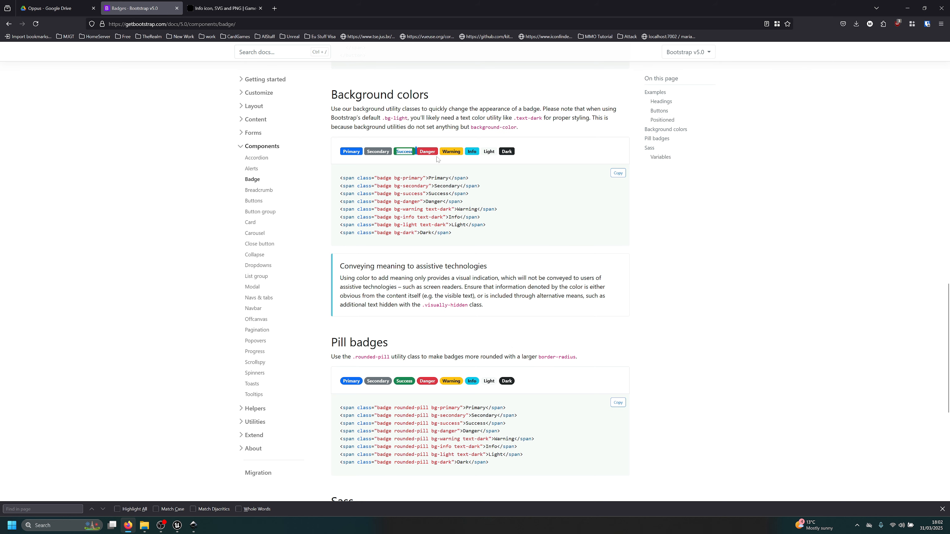
# Switch back to Unreal Editor and add four enumerators to E_Notification
pyautogui.hotkey('alt', 'Tab')
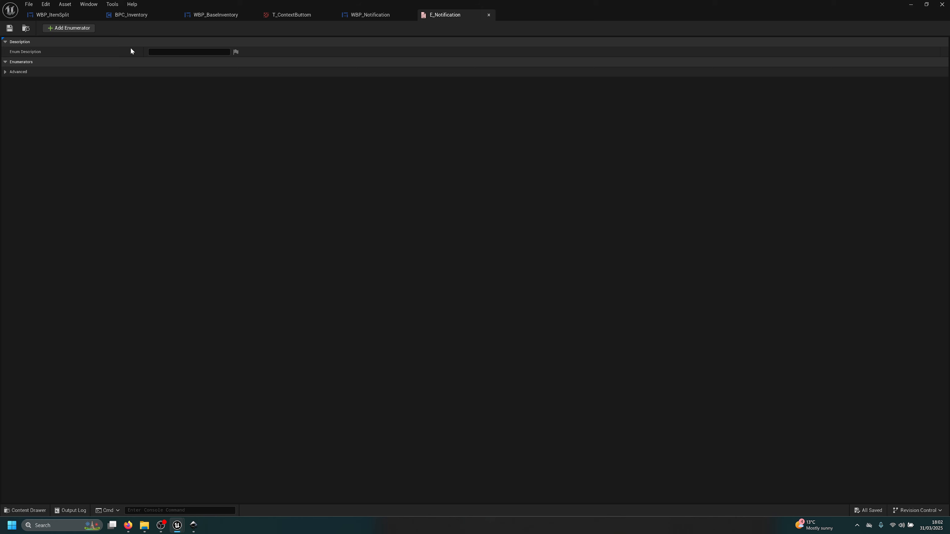
pyautogui.click(86, 31)
pyautogui.click(86, 31)
pyautogui.click(86, 30)
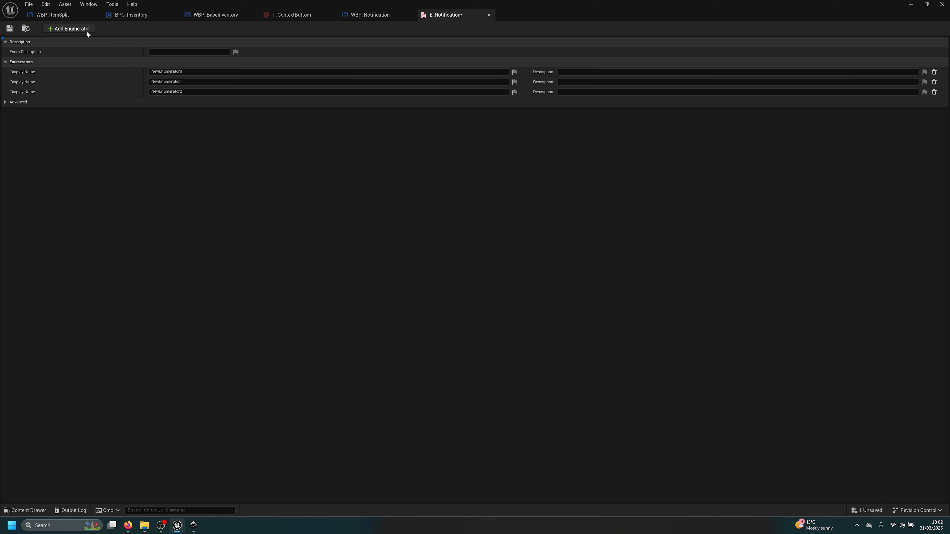
pyautogui.click(86, 31)
# Name the first two enumerators success and danger, checking the names against Bootstrap's badge color classes in the browser
pyautogui.hotkey('alt', 'Tab')
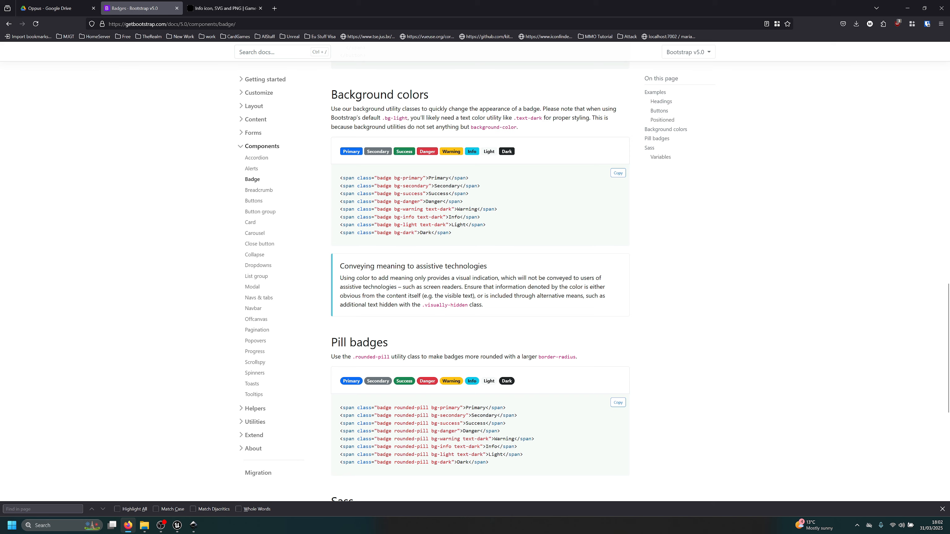
pyautogui.hotkey('alt', 'Tab')
pyautogui.click(166, 72)
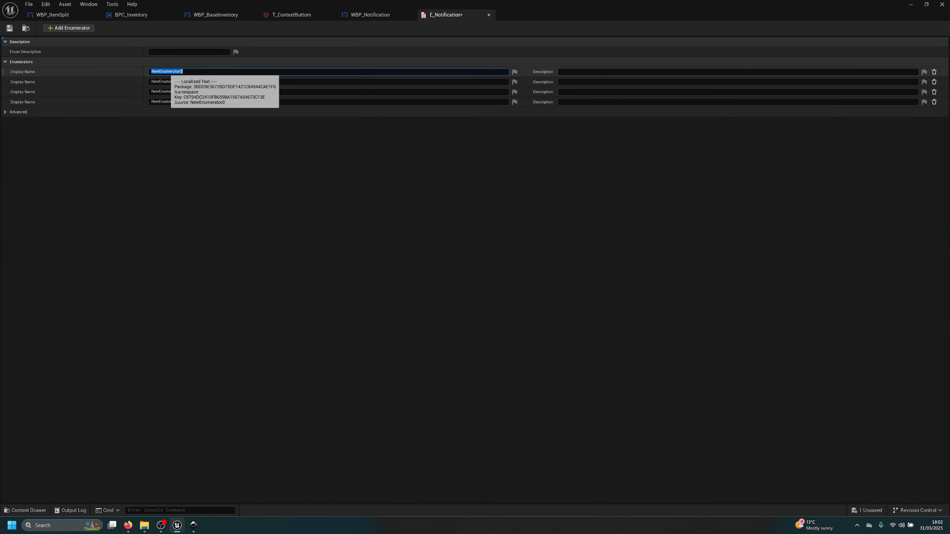
pyautogui.write('success')
pyautogui.hotkey('alt', 'Tab')
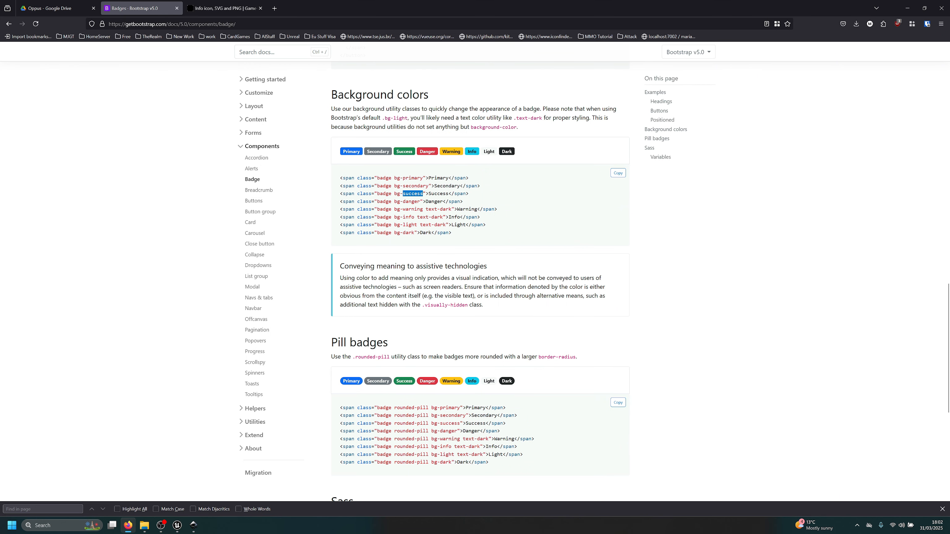
pyautogui.hotkey('alt', 'Tab')
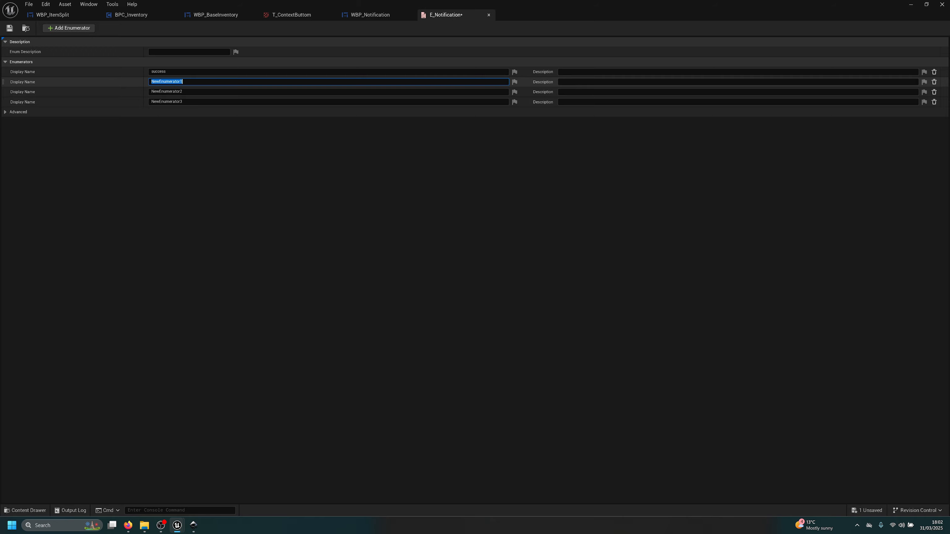
# Name the third and fourth enumerators warning and info after the Bootstrap badge classes, and save the enumeration
pyautogui.hotkey('alt', 'Tab')
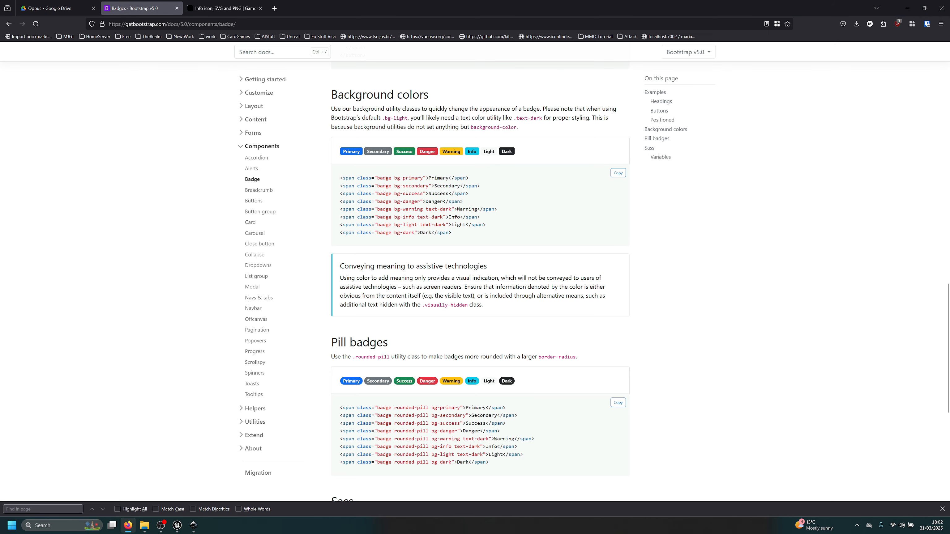
pyautogui.hotkey('alt', 'Tab')
pyautogui.click(187, 91)
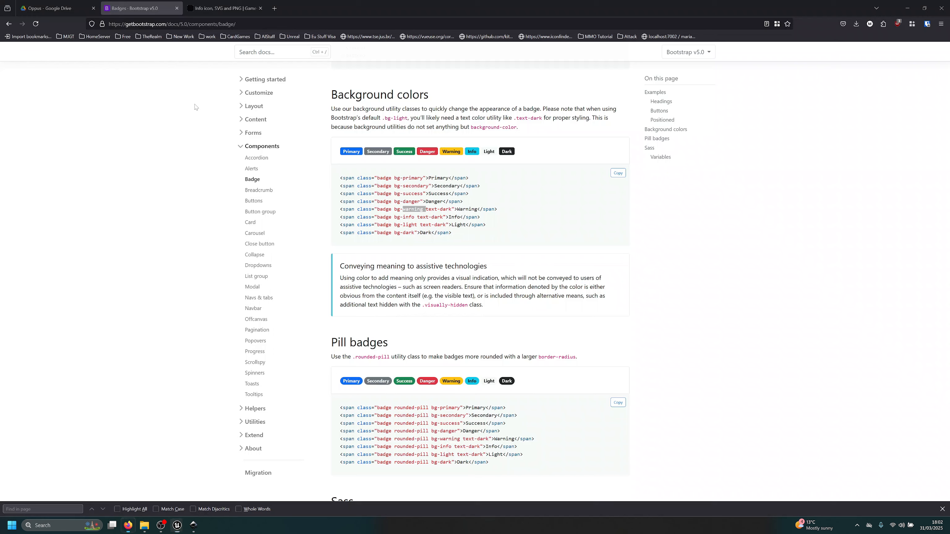
pyautogui.hotkey('alt', 'Tab')
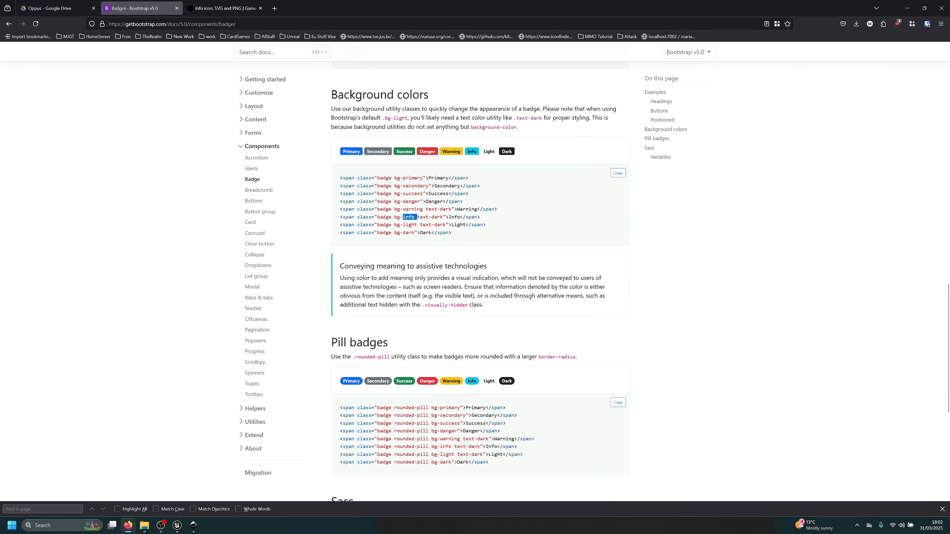
pyautogui.hotkey('alt', 'Tab')
pyautogui.click(179, 102)
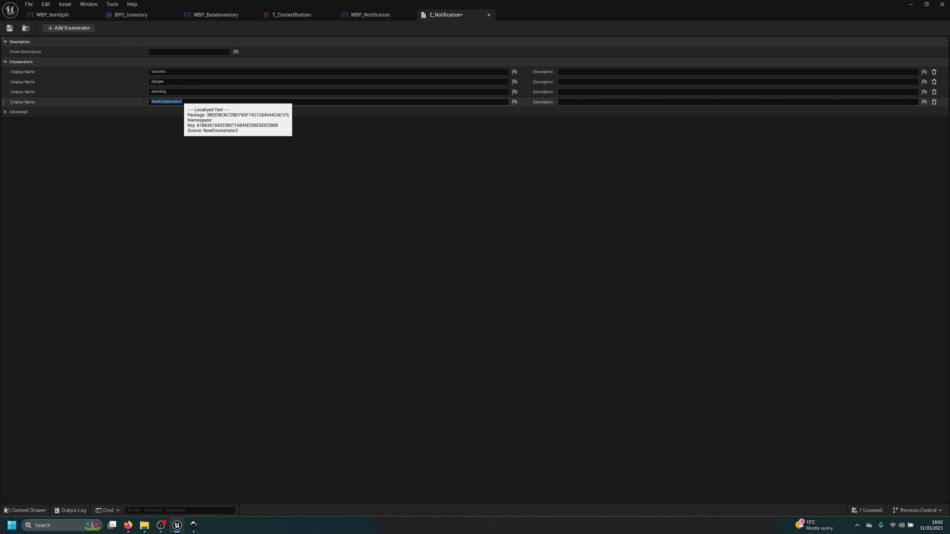
pyautogui.click(179, 101)
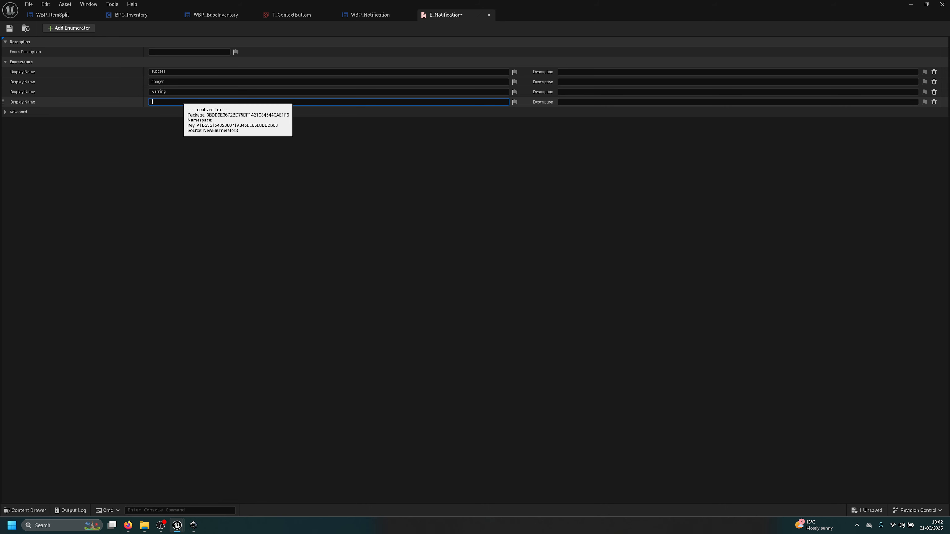
pyautogui.write('info')
pyautogui.press('Return')
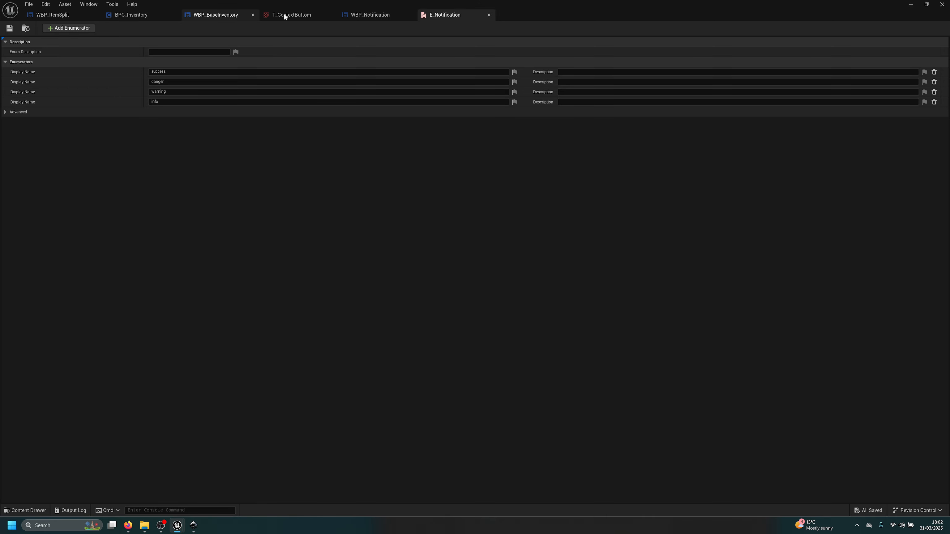
# Return to WBP_Notification and add an input named Type of the E_Notification enumeration to the API_DisplayNotification event
pyautogui.click(378, 16)
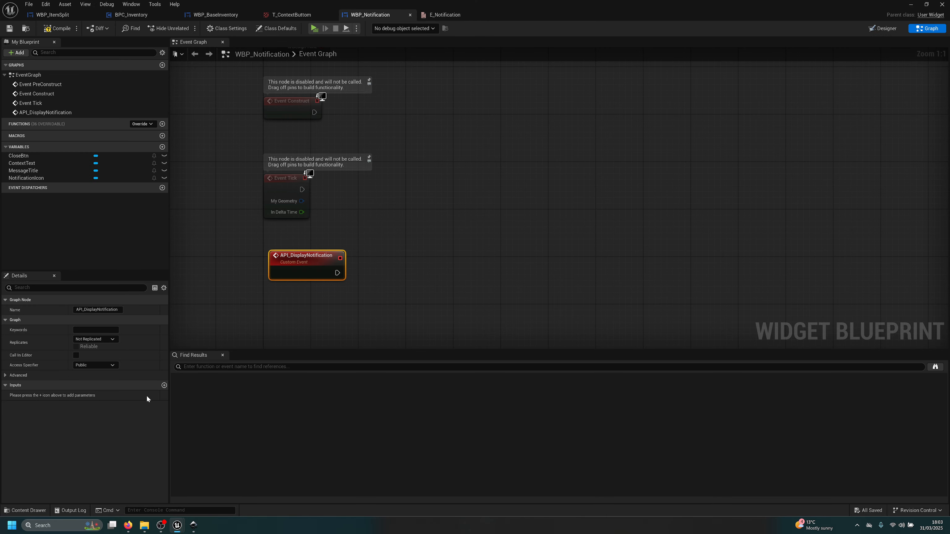
pyautogui.click(164, 385)
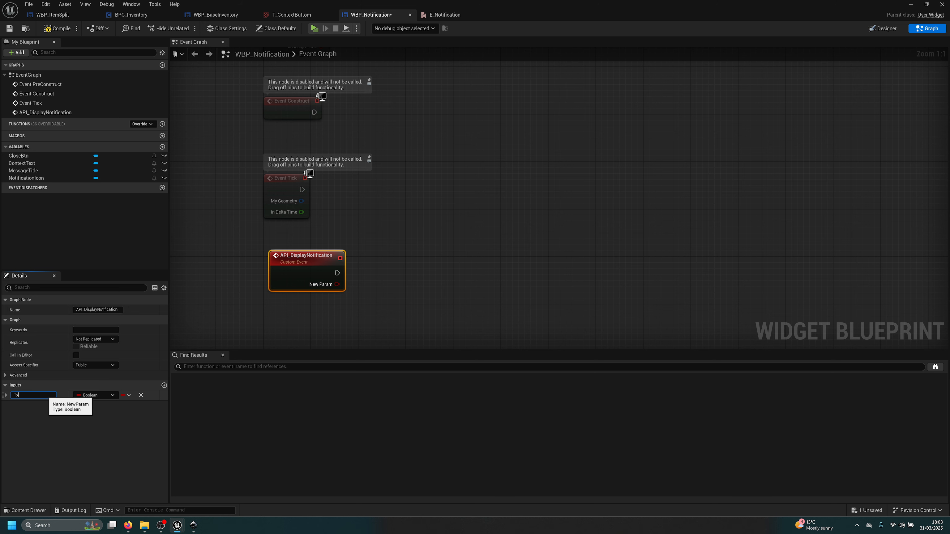
pyautogui.click(86, 395)
pyautogui.write('e_no')
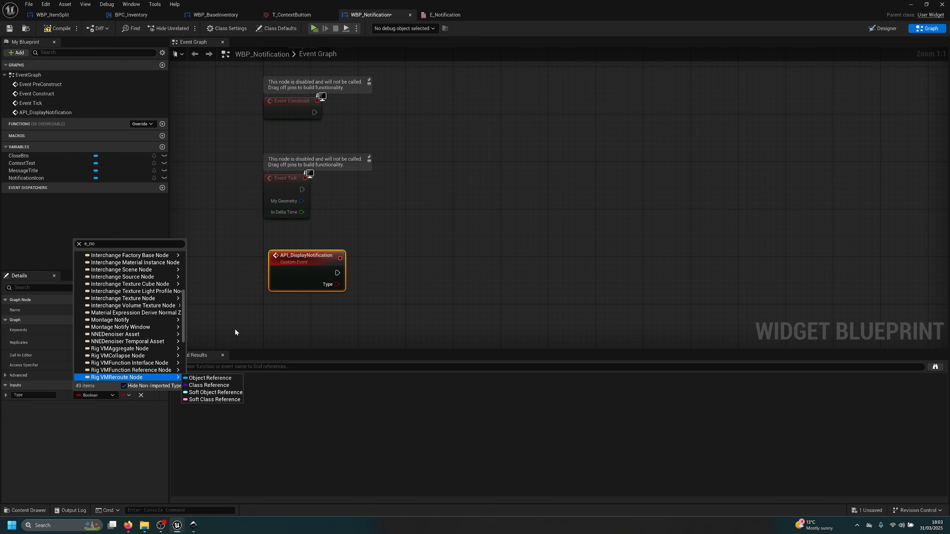
pyautogui.click(144, 246)
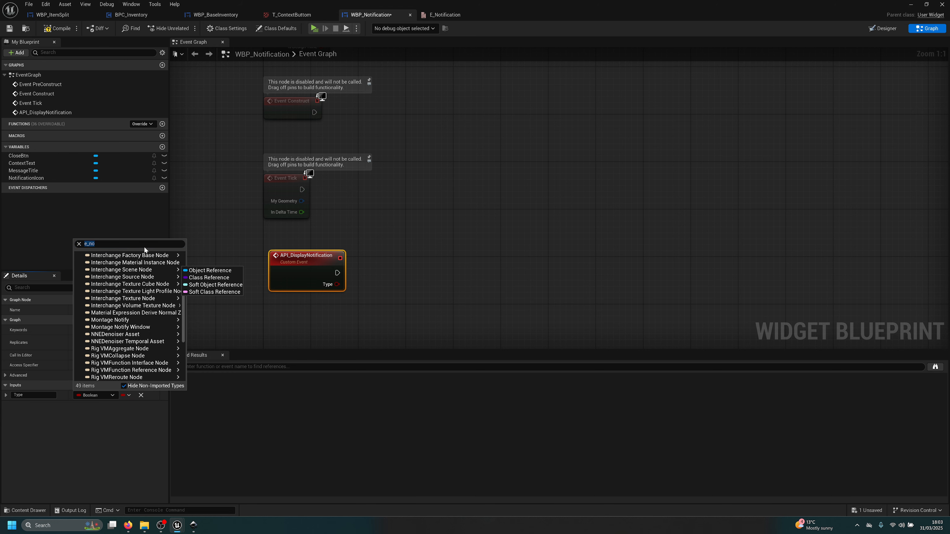
pyautogui.click(144, 246)
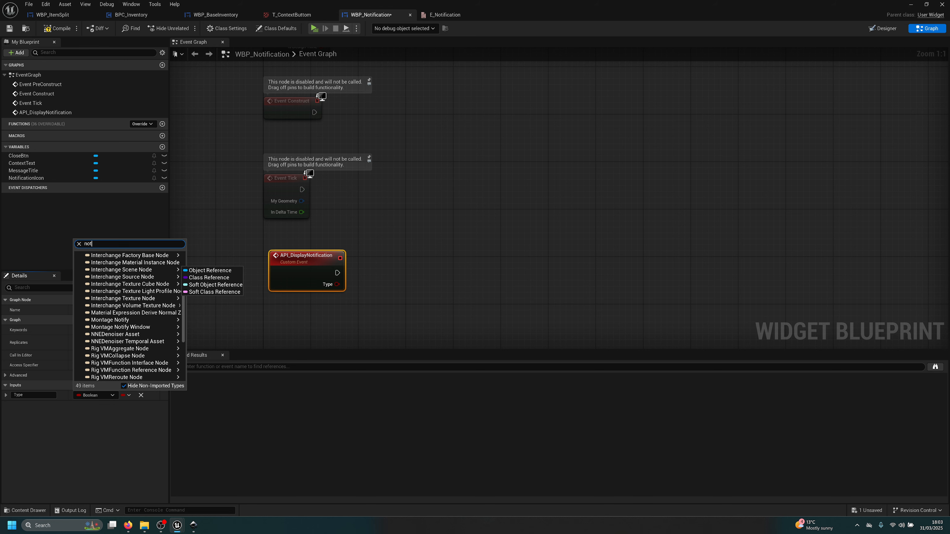
pyautogui.write('notification')
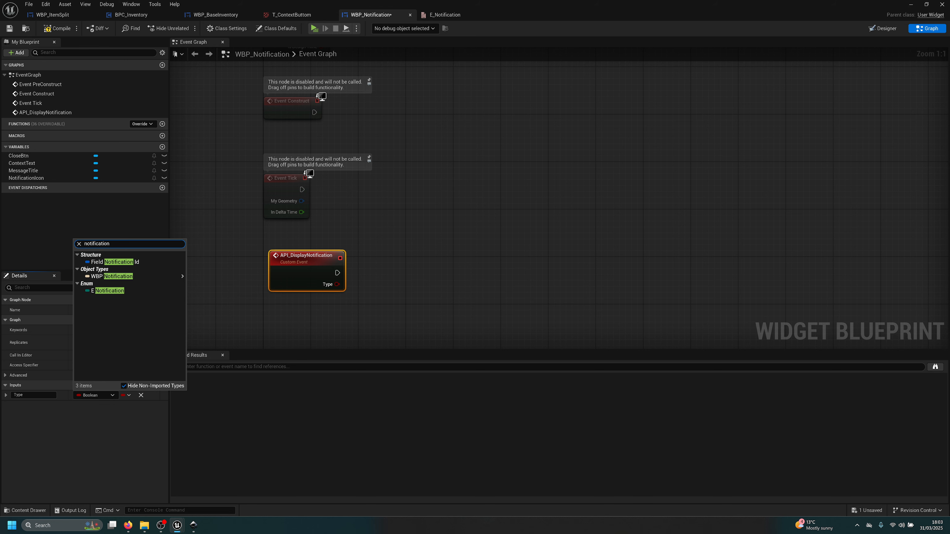
pyautogui.click(119, 292)
pyautogui.moveTo(336, 284); pyautogui.dragTo(393, 281)
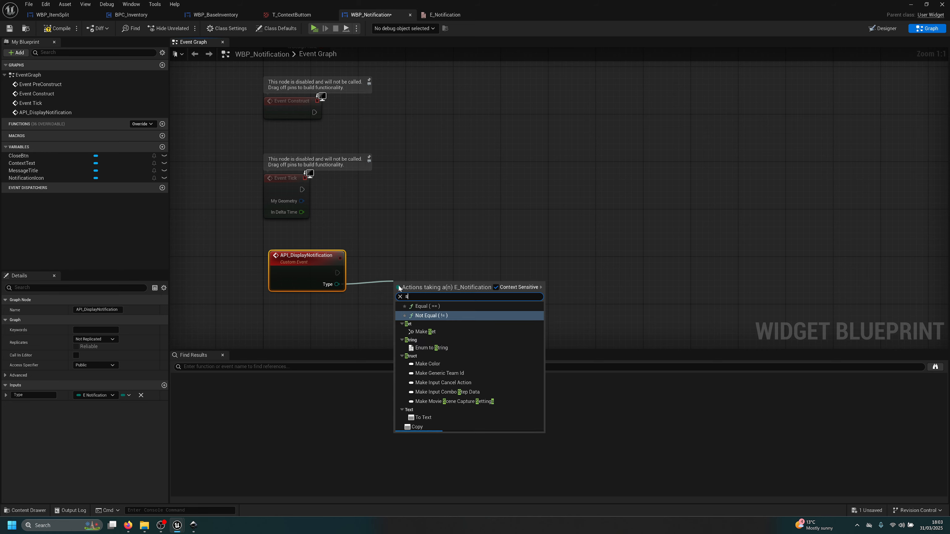
pyautogui.write('sw')
pyautogui.moveTo(434, 252); pyautogui.dragTo(408, 224, button='right')
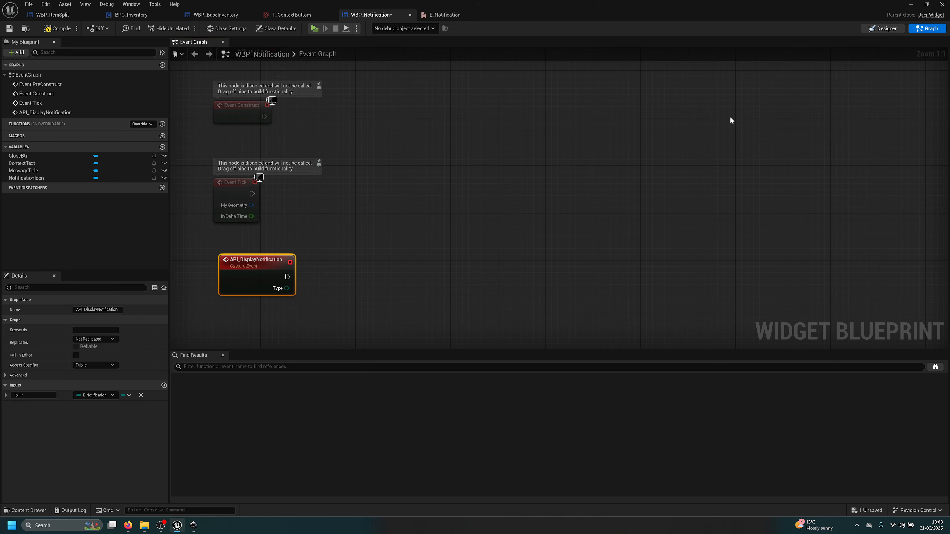
# Add a Set Brush from Texture node targeting the NotificationIcon variable and run it from API_DisplayNotification
pyautogui.click(881, 28)
pyautogui.click(205, 159)
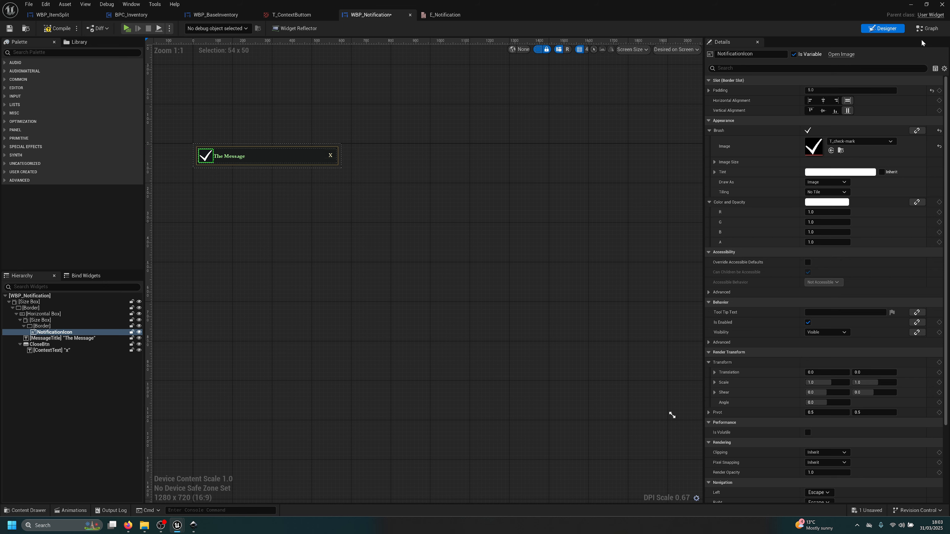
pyautogui.doubleClick(212, 161)
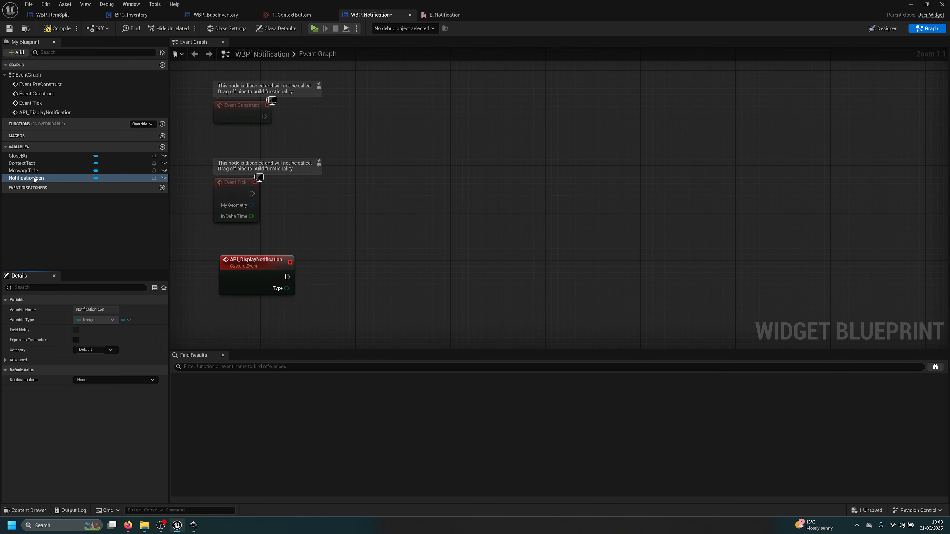
pyautogui.moveTo(34, 180); pyautogui.dragTo(401, 283)
pyautogui.click(365, 295)
pyautogui.write('set text')
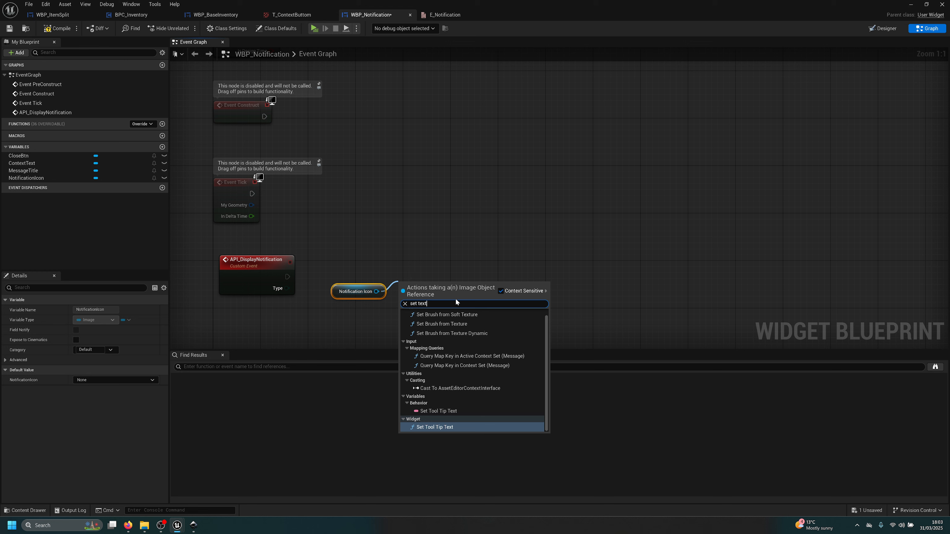
pyautogui.scroll(1, 459, 372)
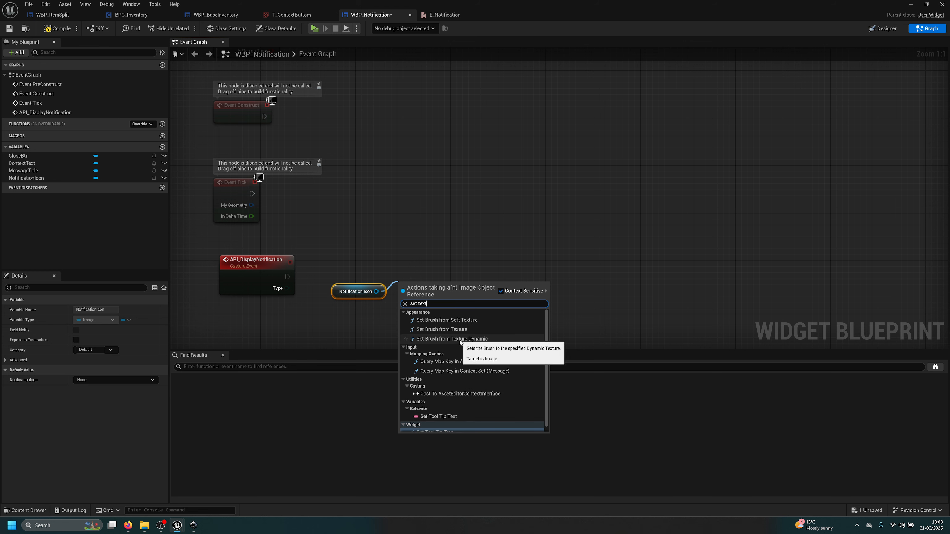
pyautogui.click(451, 330)
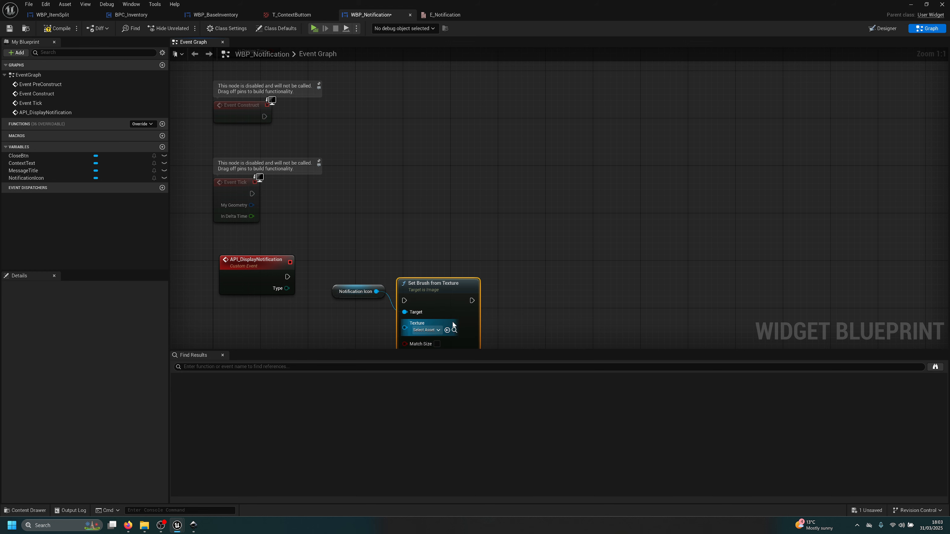
pyautogui.moveTo(287, 277); pyautogui.dragTo(428, 265)
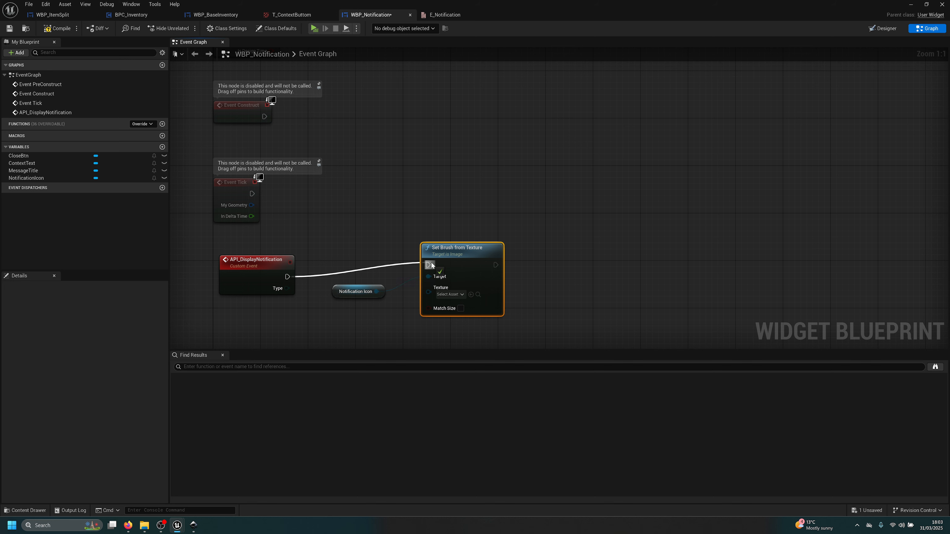
pyautogui.moveTo(485, 265); pyautogui.dragTo(616, 277)
# Feed the Texture input from a Select node indexed by the event's Type value
pyautogui.moveTo(559, 304); pyautogui.dragTo(455, 323)
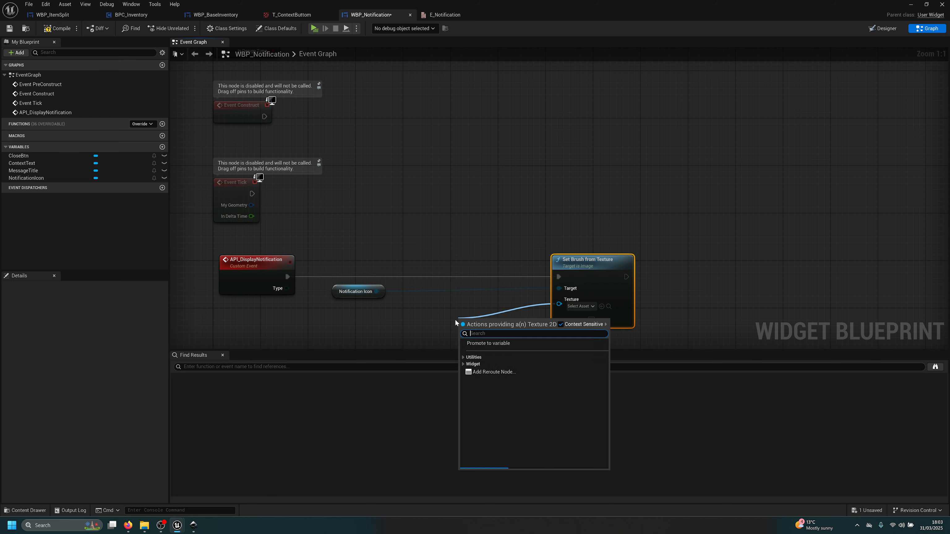
pyautogui.write('sele')
pyautogui.press('Return')
pyautogui.moveTo(455, 322); pyautogui.dragTo(444, 185, button='right')
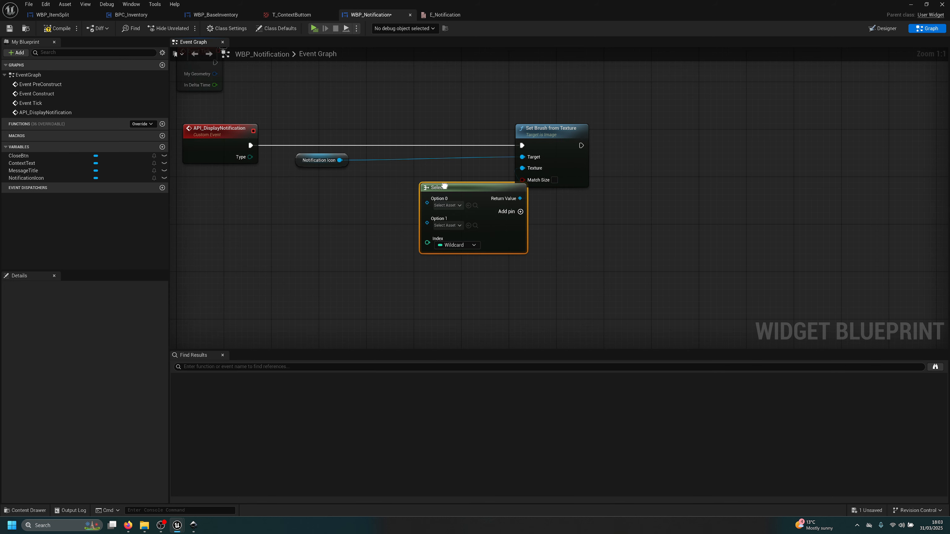
pyautogui.moveTo(250, 157); pyautogui.dragTo(427, 242)
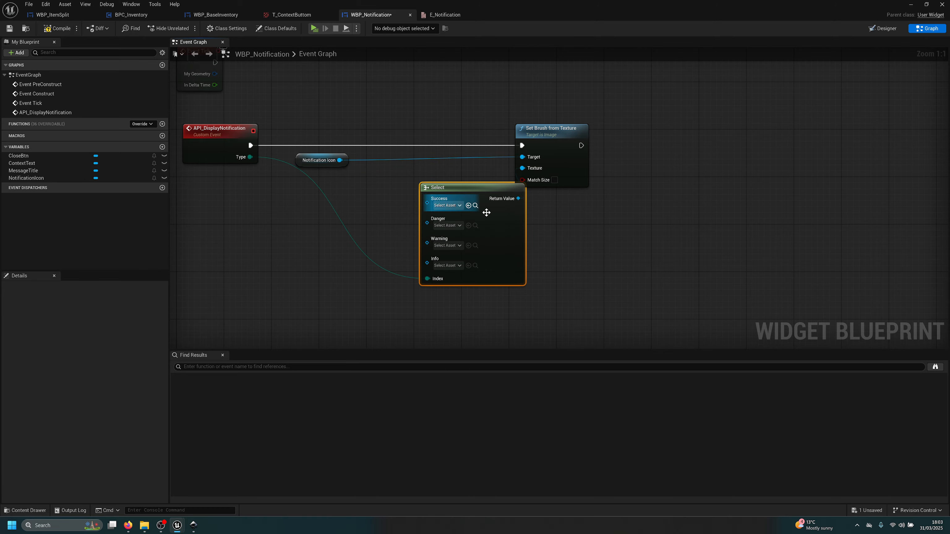
pyautogui.moveTo(500, 229); pyautogui.dragTo(467, 219)
# Find the icons in MasterInventory/Texture/Icons and assign T_check-mark to the Select node's Success option
pyautogui.moveTo(490, 1); pyautogui.dragTo(516, 23)
pyautogui.scroll(3, 29, 403)
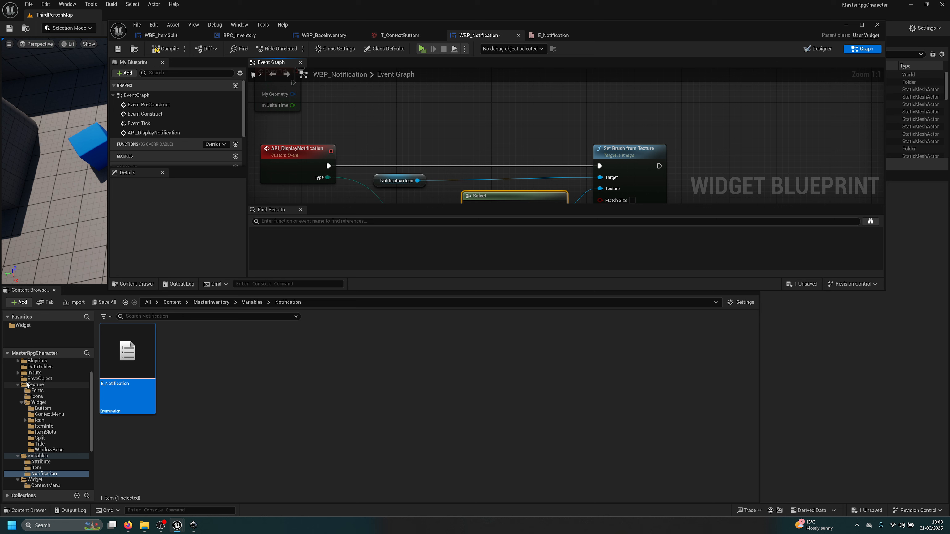
pyautogui.click(36, 403)
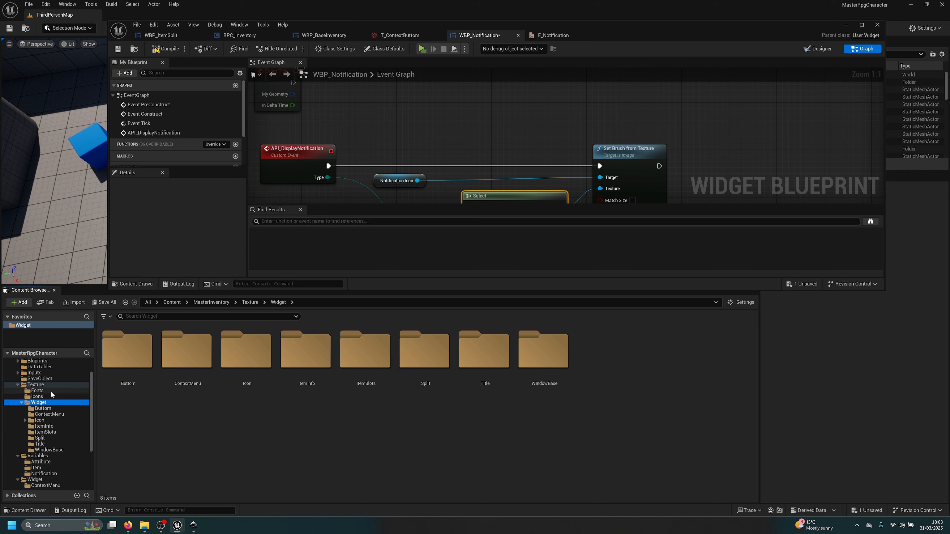
pyautogui.click(37, 396)
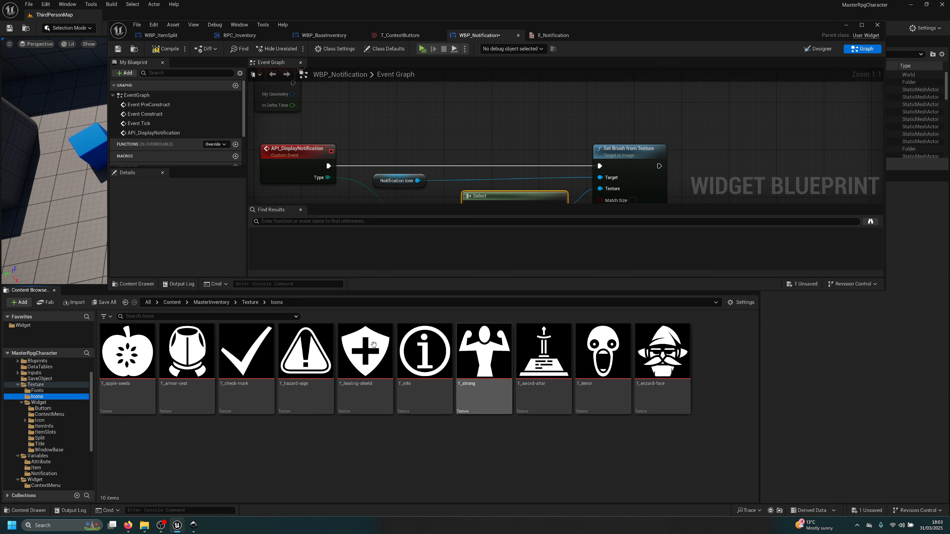
pyautogui.click(246, 367)
pyautogui.moveTo(514, 202); pyautogui.dragTo(504, 124, button='right')
pyautogui.click(501, 132)
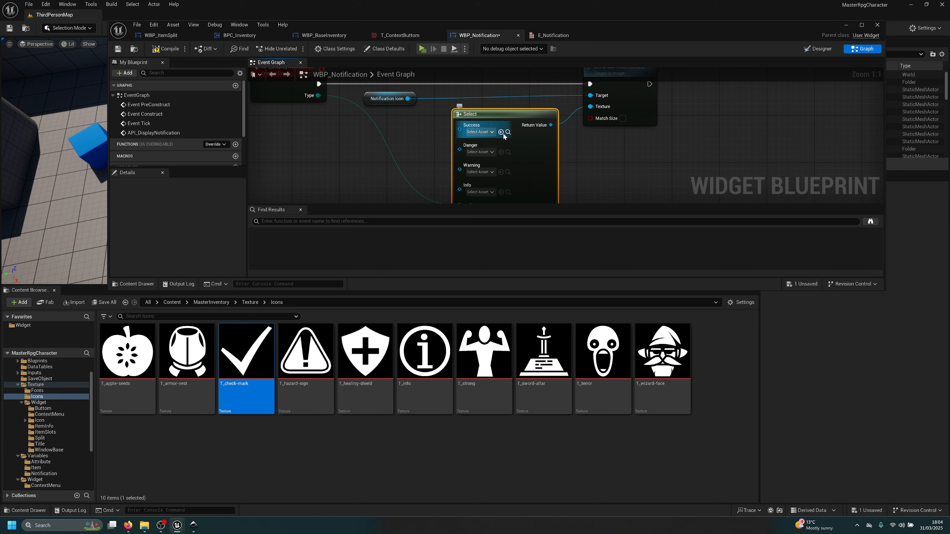
# Assign T_terror to Danger, T_hazard-sign to Warning and T_info to Info in the Select node, and compile and save the widget
pyautogui.click(501, 152)
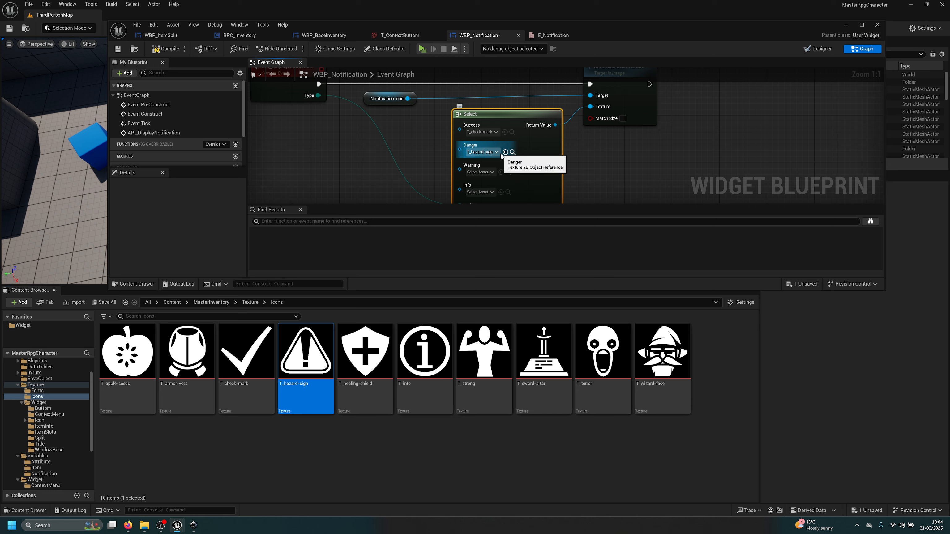
pyautogui.click(608, 353)
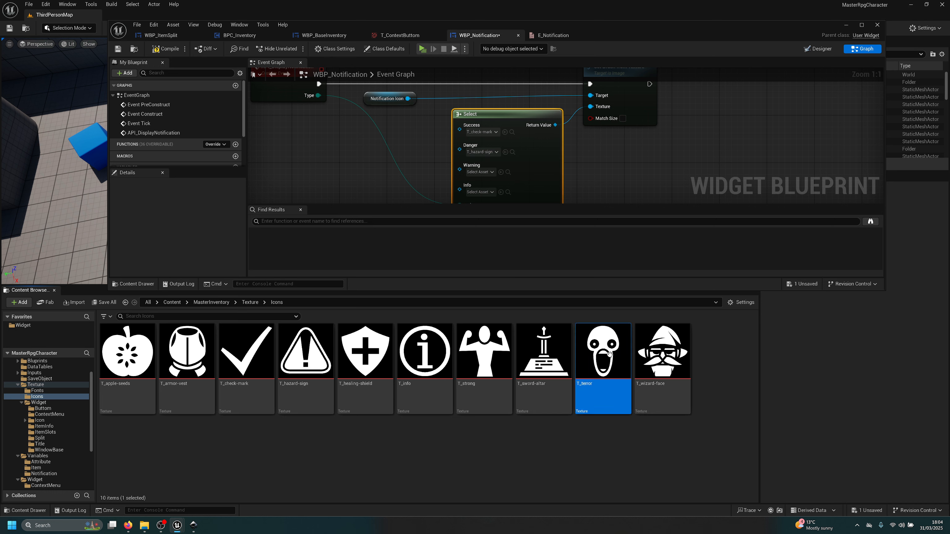
pyautogui.click(505, 152)
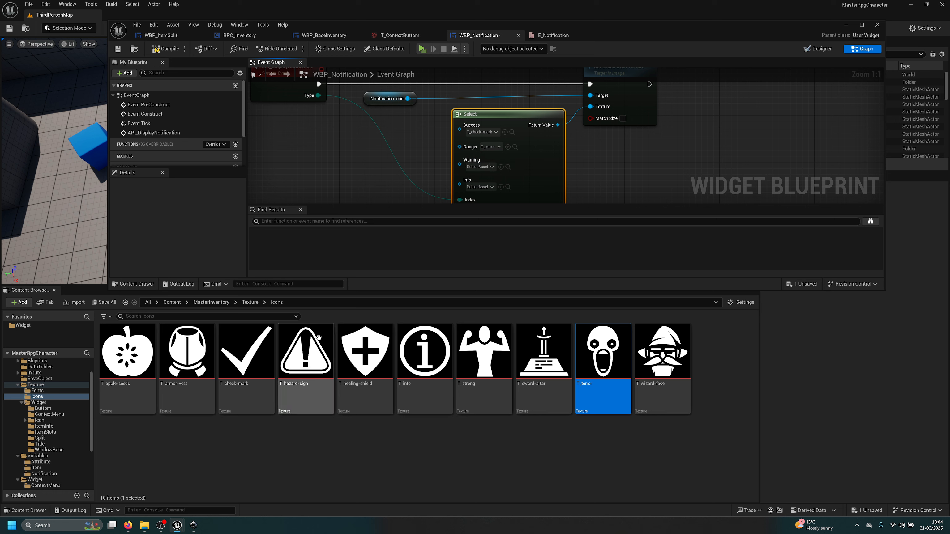
pyautogui.click(501, 167)
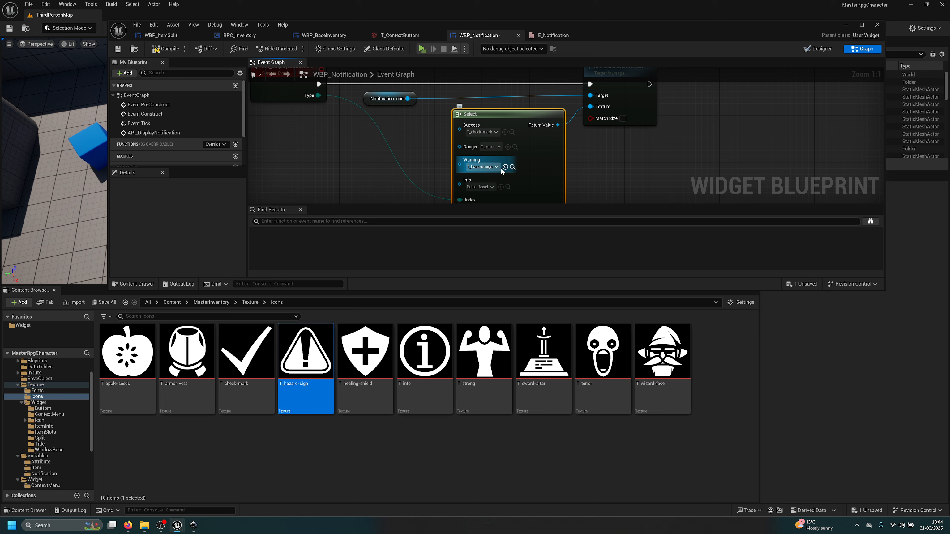
pyautogui.click(413, 352)
pyautogui.click(501, 186)
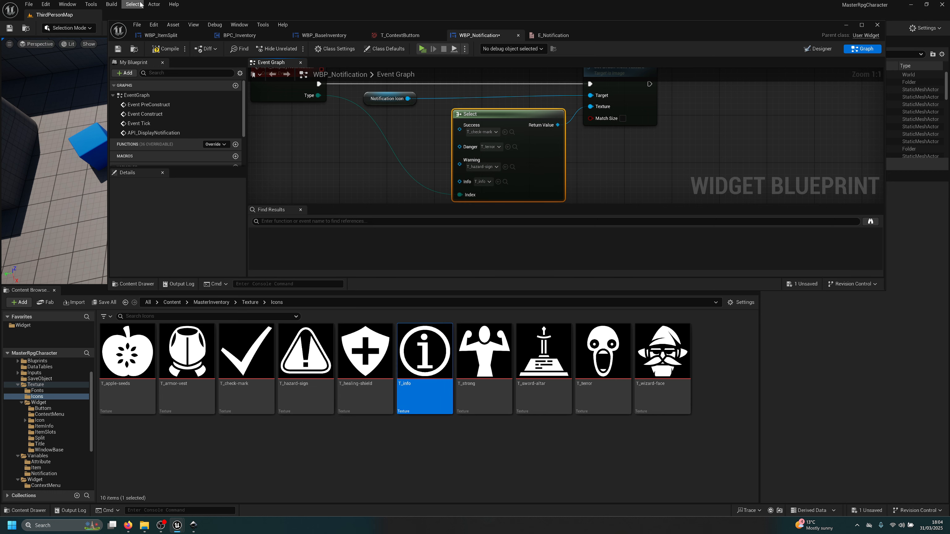
pyautogui.click(158, 50)
pyautogui.doubleClick(617, 35)
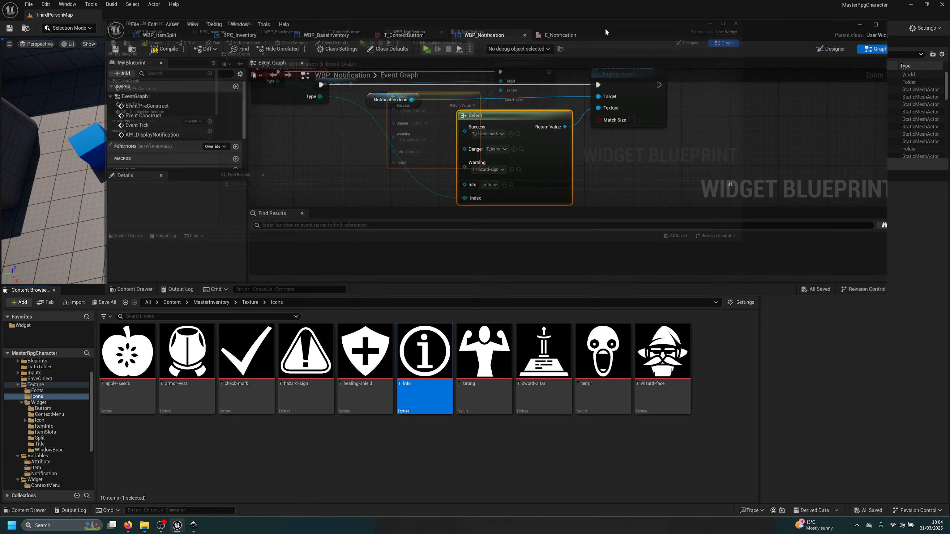
# Add a SetText (Text) node targeting the MessageTitle variable in the event graph
pyautogui.moveTo(60, 171); pyautogui.dragTo(603, 184)
pyautogui.click(558, 248)
pyautogui.write('set tex')
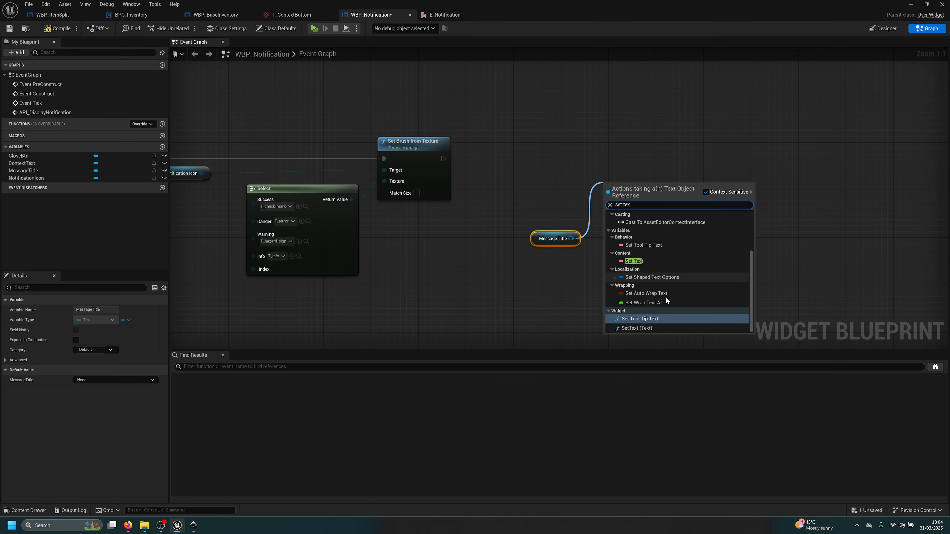
pyautogui.click(637, 328)
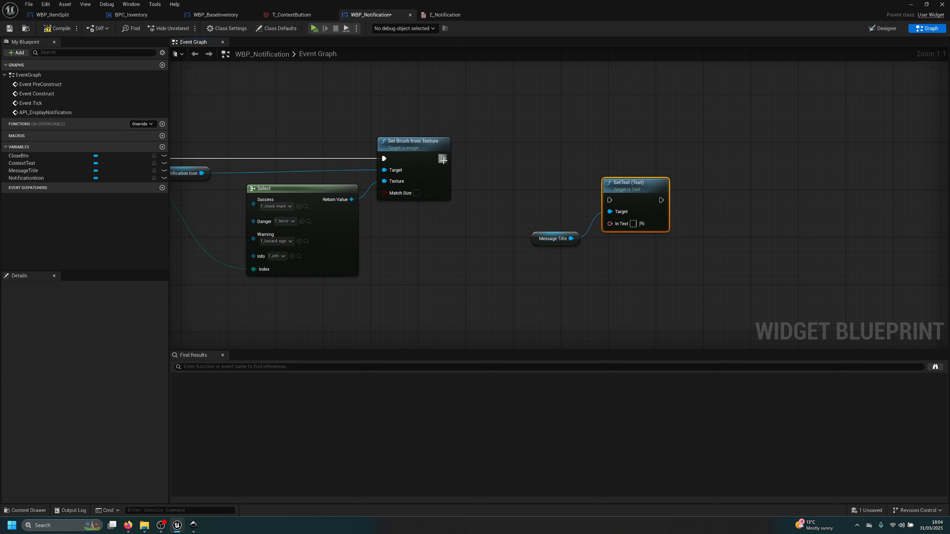
# Run SetText after Set Brush from Texture, feed its text from a new In Text input on API_DisplayNotification, and tidy the nodes
pyautogui.moveTo(443, 158)
pyautogui.mouseDown()
pyautogui.moveTo(623, 207)
pyautogui.moveTo(297, 183)
pyautogui.moveTo(239, 166)
pyautogui.mouseUp()
pyautogui.moveTo(783, 193); pyautogui.dragTo(786, 155)
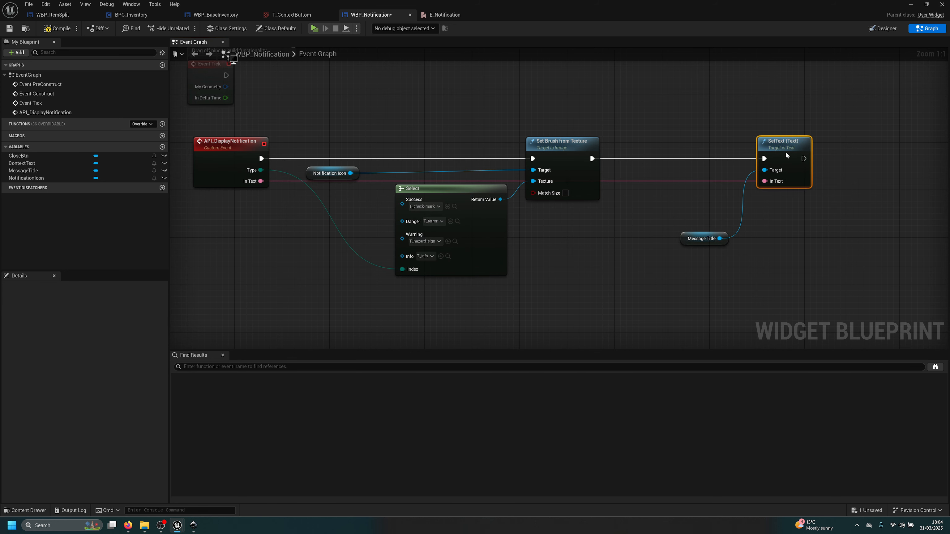
pyautogui.click(684, 241)
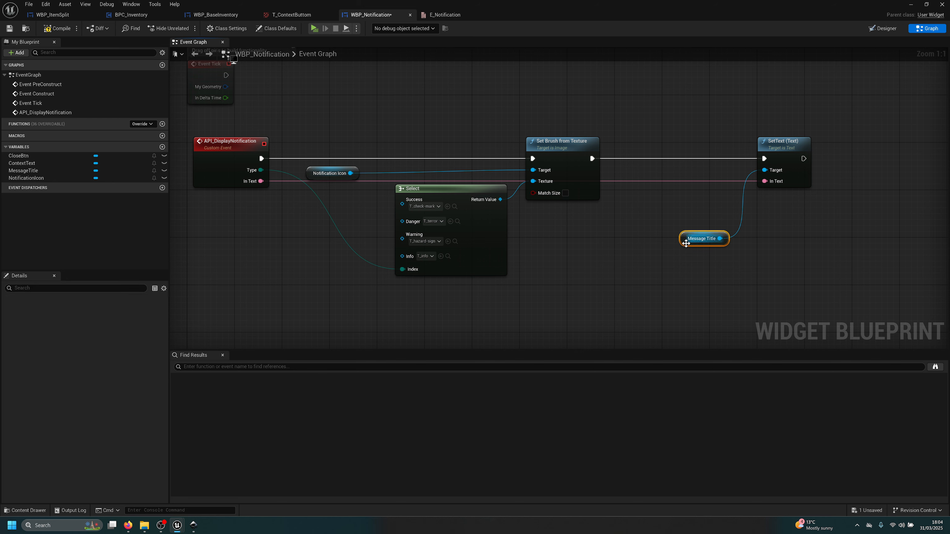
pyautogui.moveTo(683, 244); pyautogui.dragTo(637, 184)
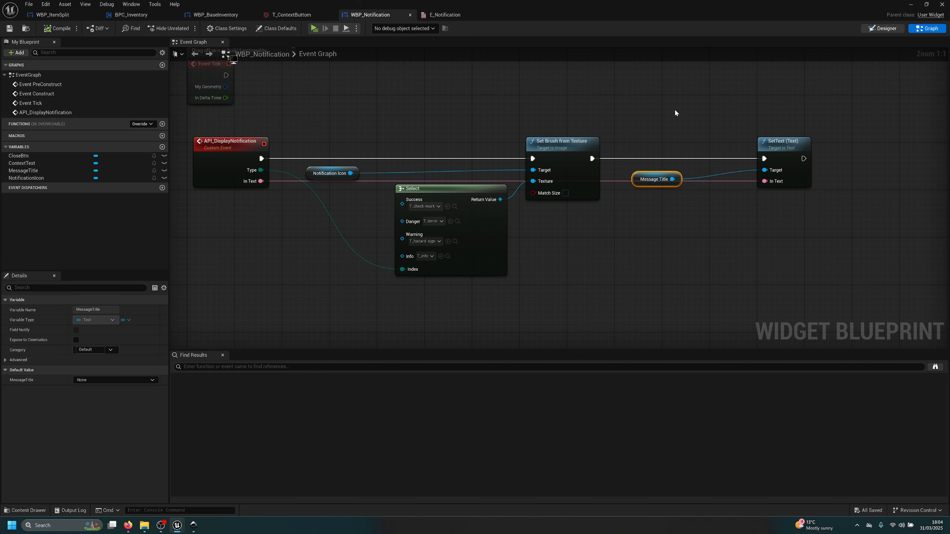
# Select the CloseBtn button in the widget layout and create its On Clicked event
pyautogui.click(882, 28)
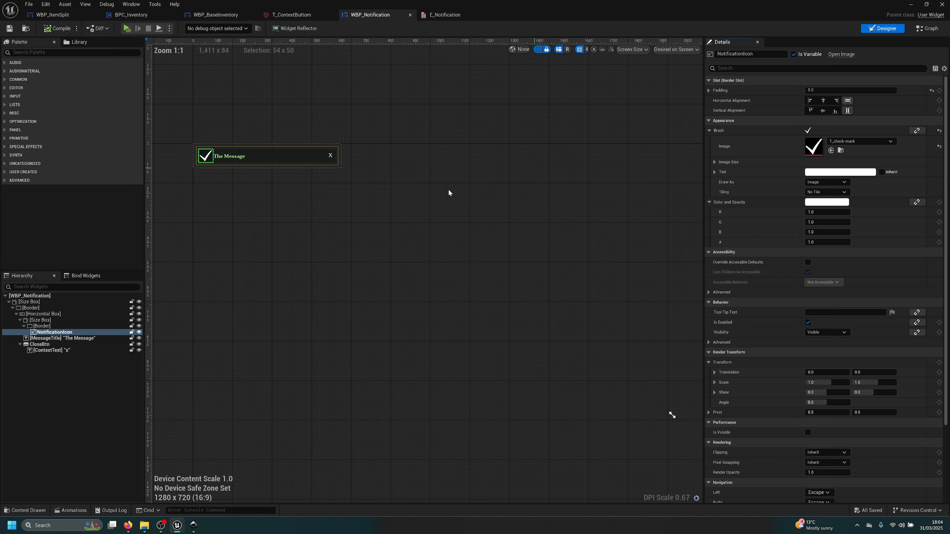
pyautogui.scroll(3, 318, 154)
pyautogui.click(324, 153)
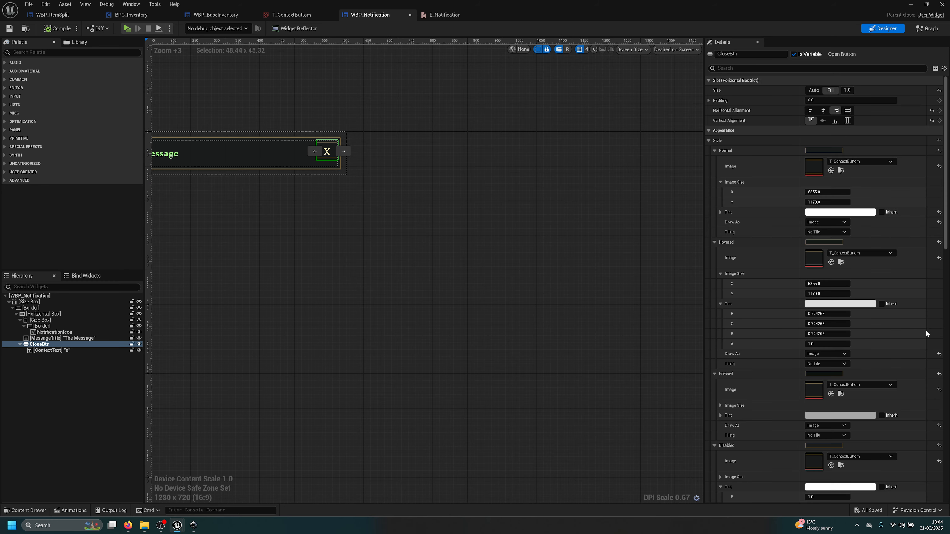
pyautogui.scroll(-15, 926, 331)
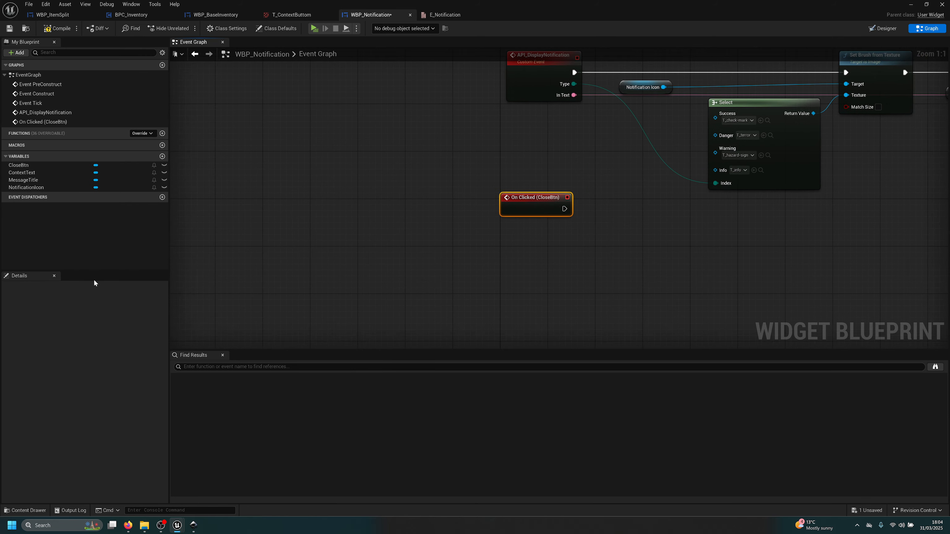
# Add an event dispatcher named EV_CloseNotification, and compile and save the widget
pyautogui.click(162, 197)
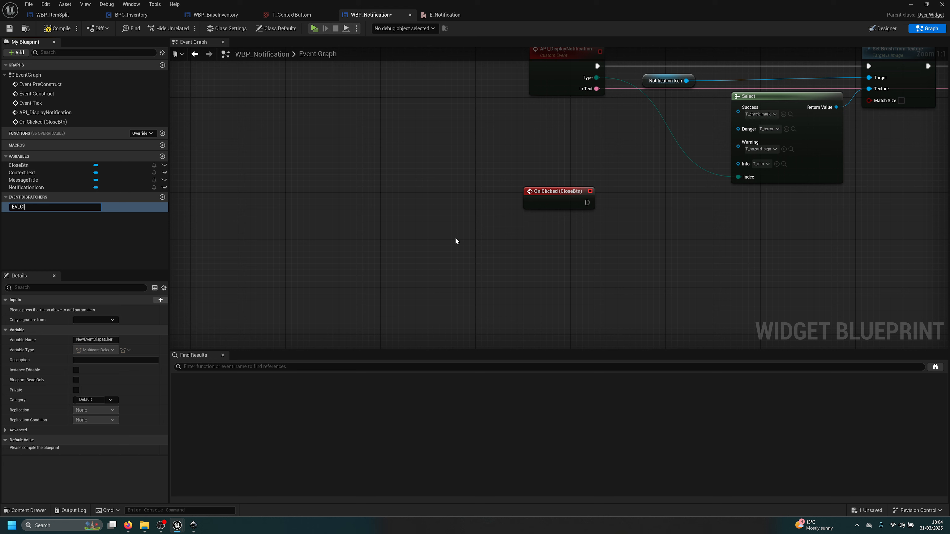
pyautogui.write('EV_CloseNotification')
pyautogui.press('Return')
pyautogui.click(56, 28)
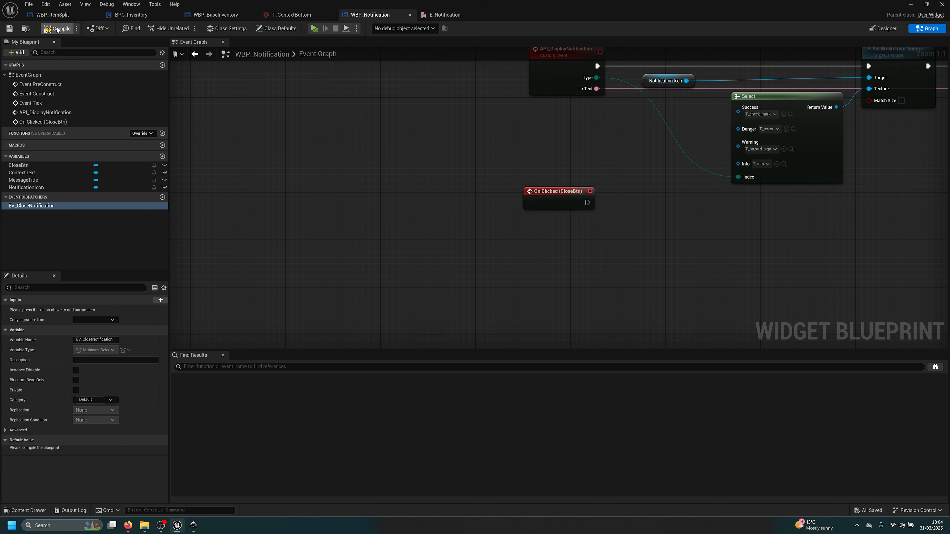
pyautogui.click(9, 29)
# Call EV_CloseNotification from the On Clicked (CloseBtn) event, and compile and save the widget
pyautogui.moveTo(68, 211); pyautogui.dragTo(632, 200)
pyautogui.click(625, 239)
pyautogui.moveTo(644, 141); pyautogui.dragTo(521, 205)
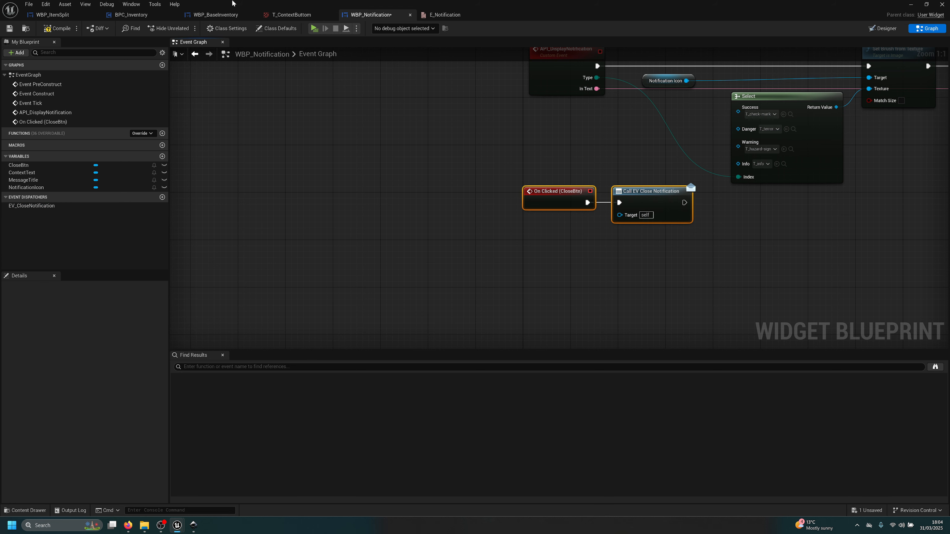
pyautogui.click(57, 28)
pyautogui.click(10, 28)
# Add a Scroll Box under InventoryCanvas in the WBP_BaseInventory widget layout
pyautogui.click(213, 16)
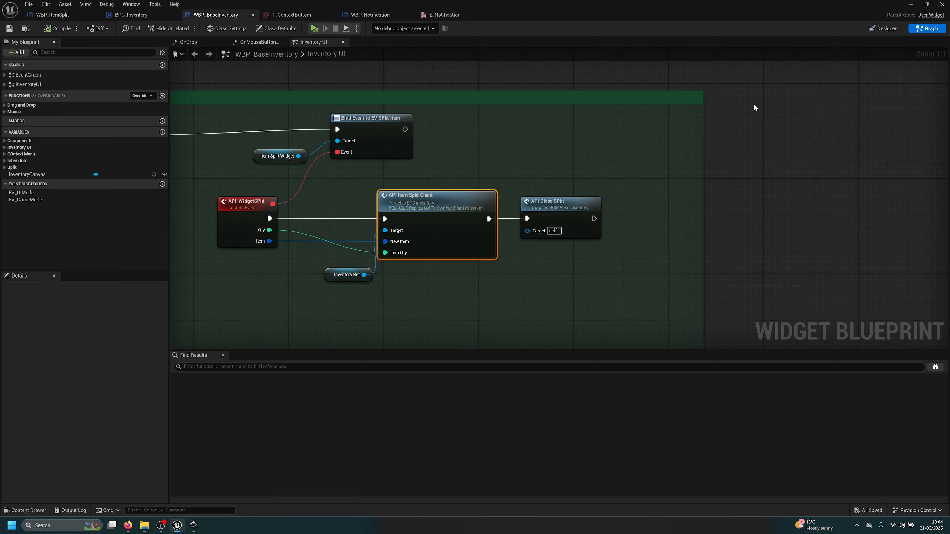
pyautogui.moveTo(407, 302); pyautogui.dragTo(688, 213, button='right')
pyautogui.scroll(-4, 651, 209)
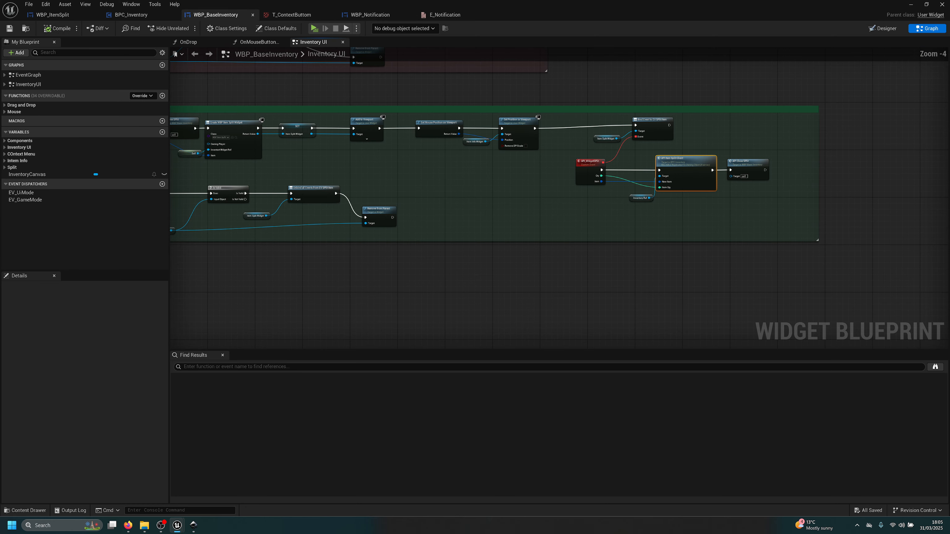
pyautogui.moveTo(405, 229); pyautogui.dragTo(662, 210, button='right')
pyautogui.click(886, 29)
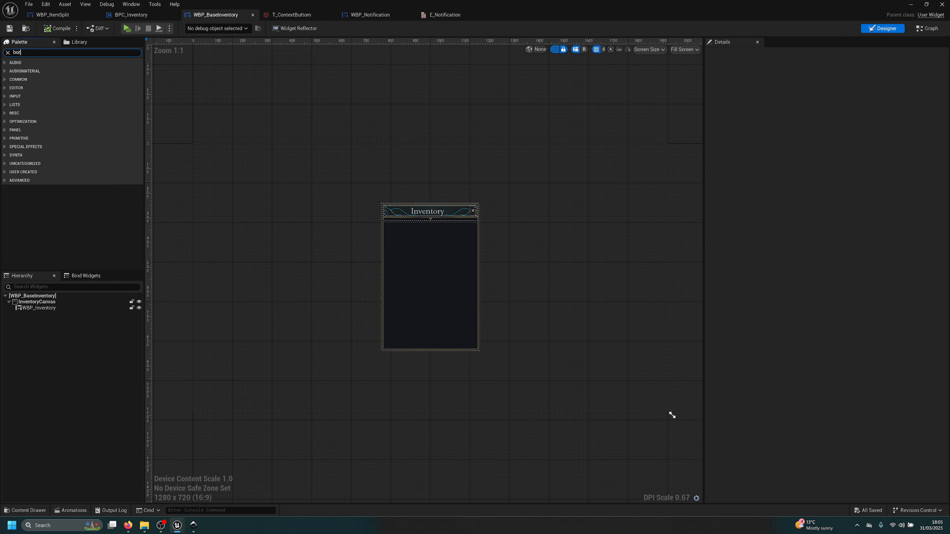
pyautogui.doubleClick(66, 53)
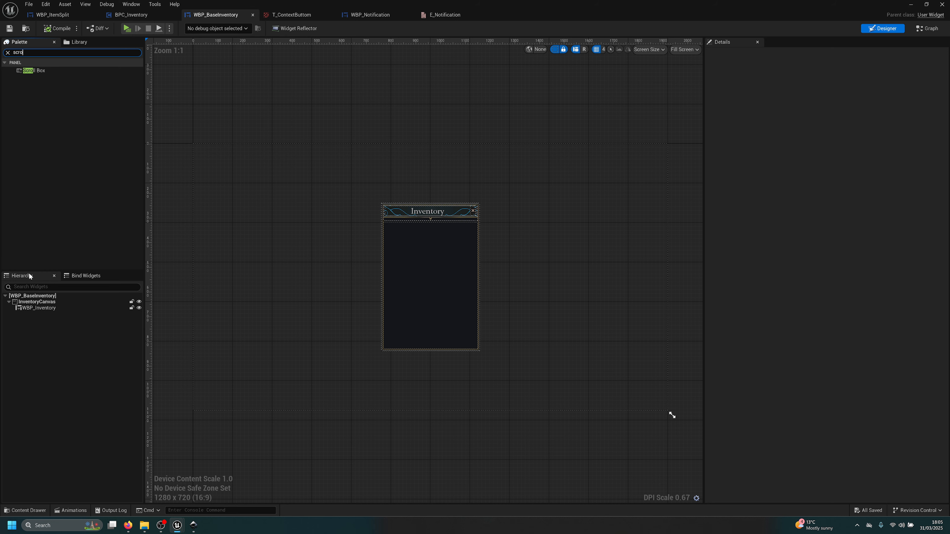
pyautogui.moveTo(34, 71); pyautogui.dragTo(42, 316)
# Anchor the scroll box to the canvas's top-right corner at position 0, 0, and rename it NotificationBox as a variable
pyautogui.click(827, 91)
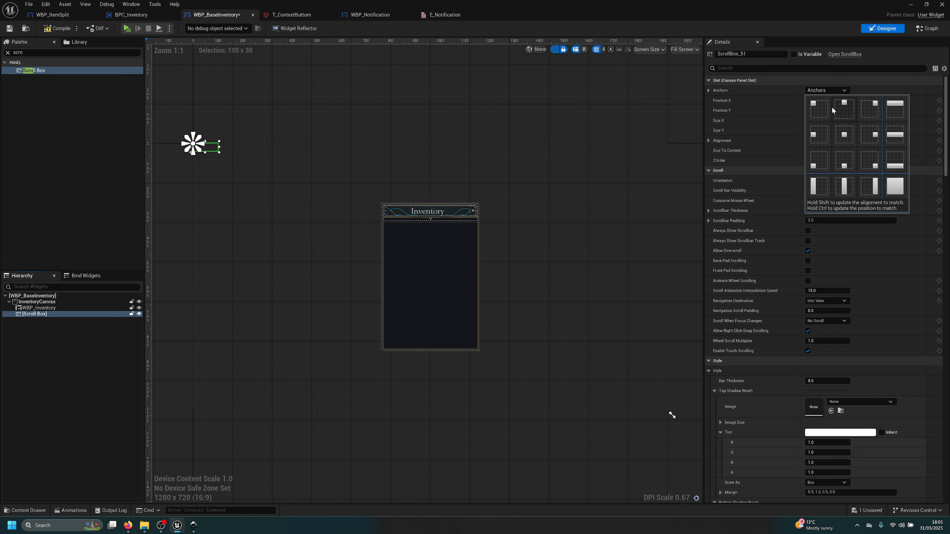
pyautogui.click(869, 108)
pyautogui.click(823, 111)
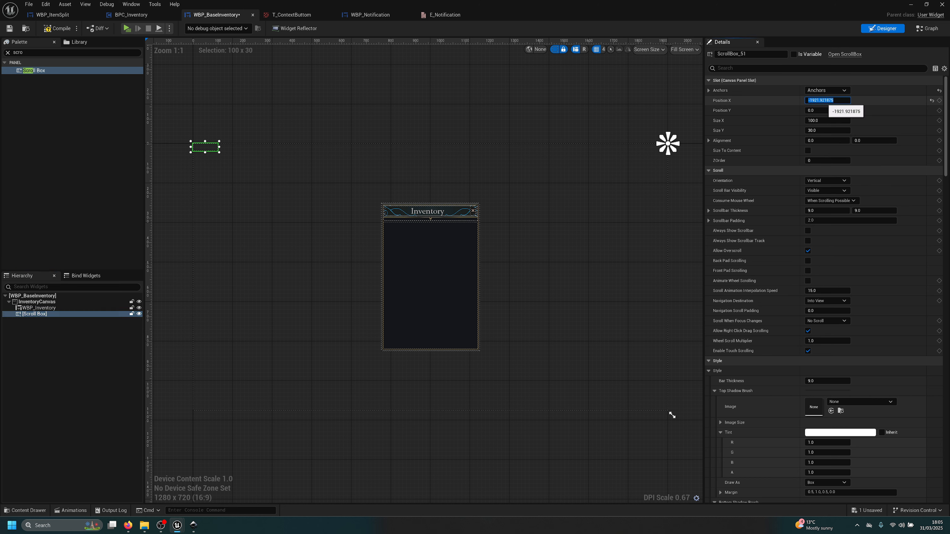
pyautogui.click(767, 54)
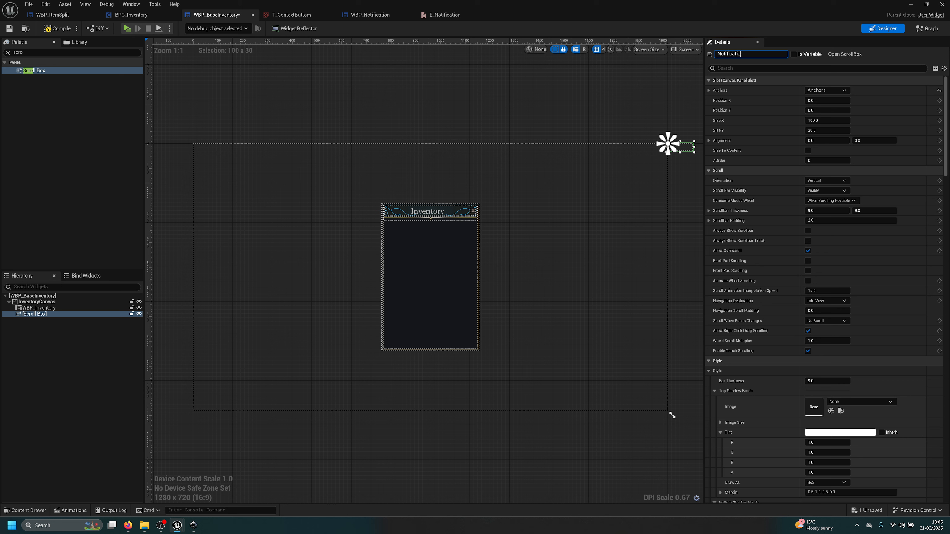
pyautogui.click(794, 54)
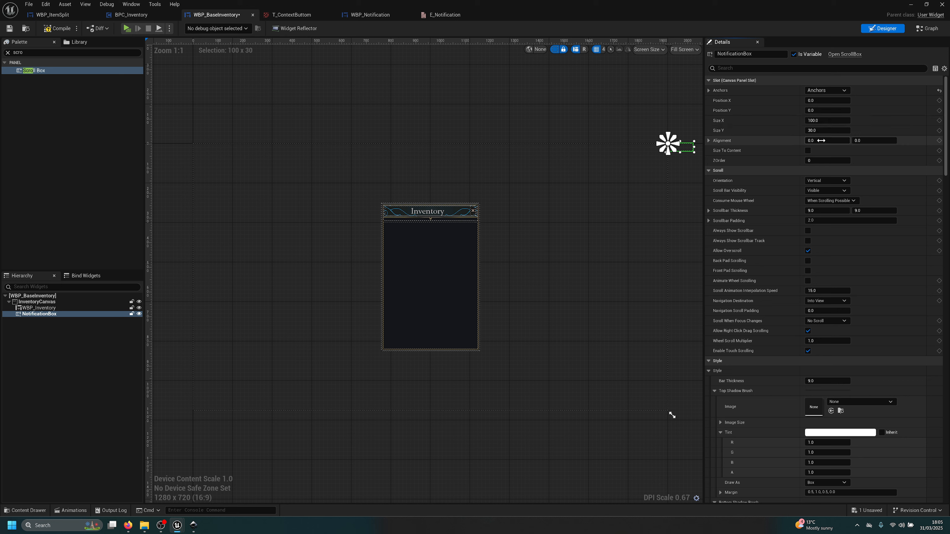
pyautogui.moveTo(684, 149); pyautogui.dragTo(659, 147)
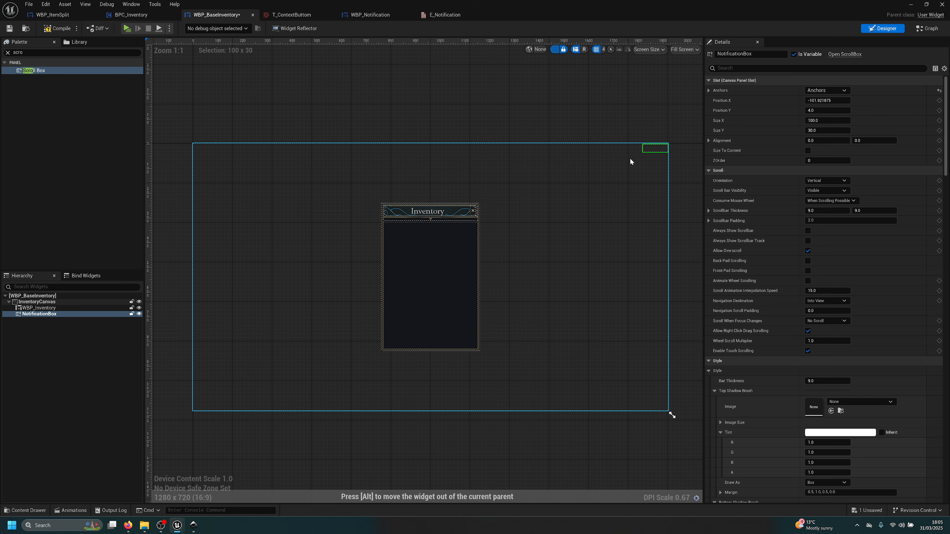
pyautogui.click(826, 101)
pyautogui.write('0')
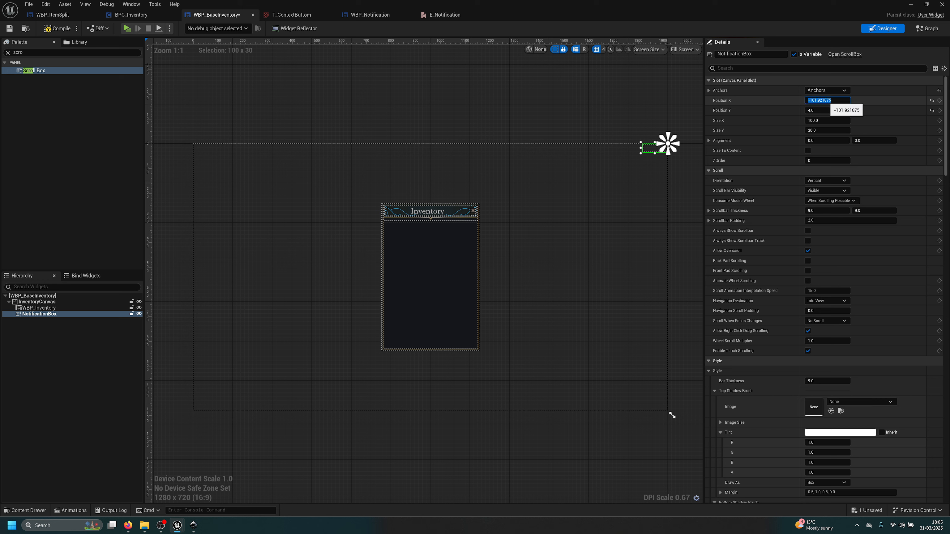
pyautogui.press('Tab')
pyautogui.write('0')
pyautogui.press('Tab')
pyautogui.press('Tab')
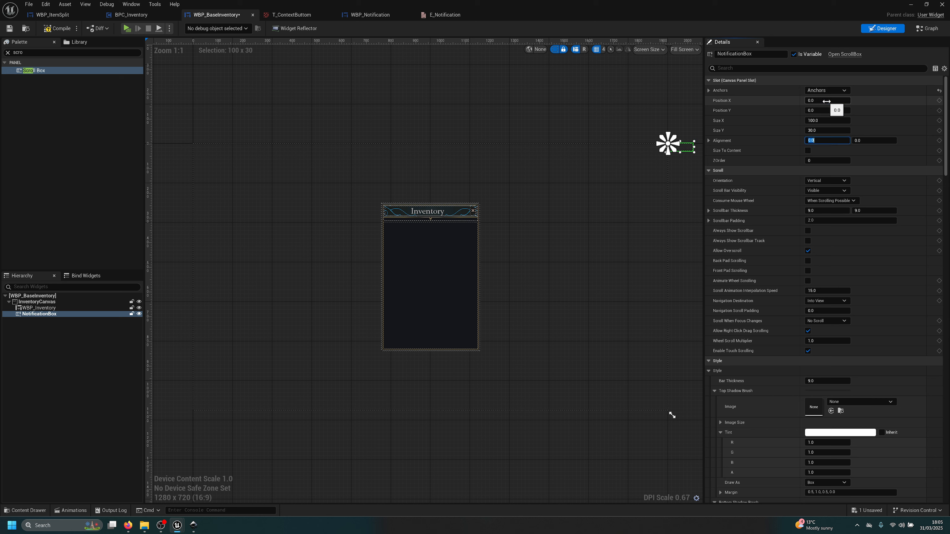
# Set NotificationBox's size to 600 by 800 and its X alignment to 1
pyautogui.click(820, 120)
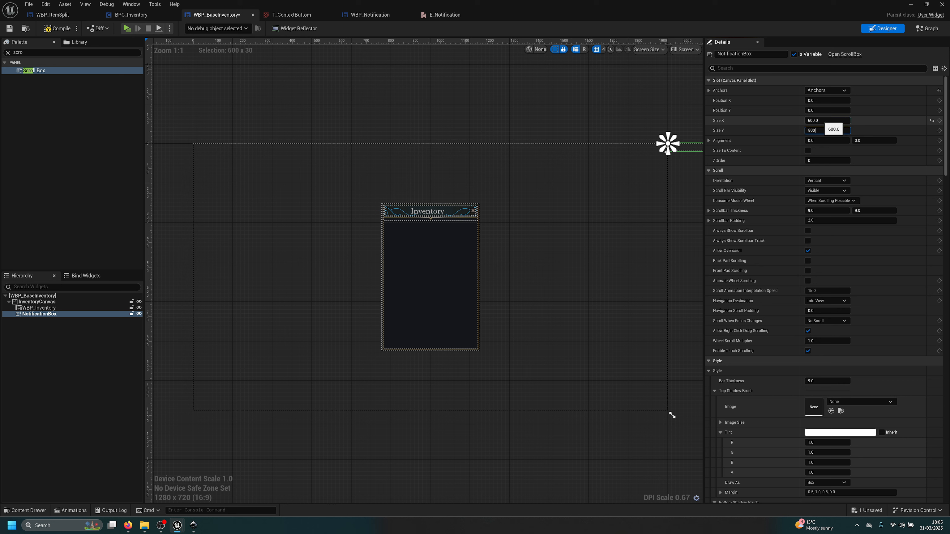
pyautogui.press('Return')
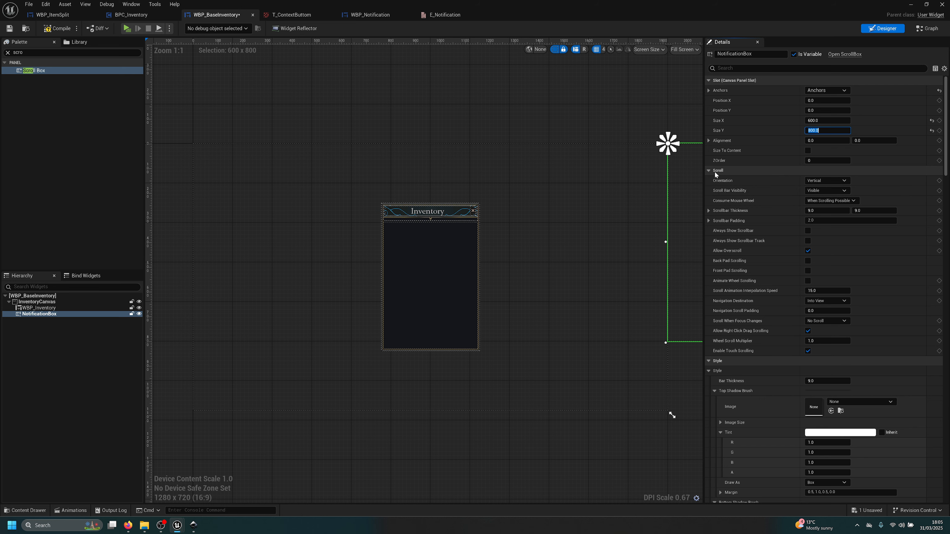
pyautogui.moveTo(583, 175); pyautogui.dragTo(390, 174, button='right')
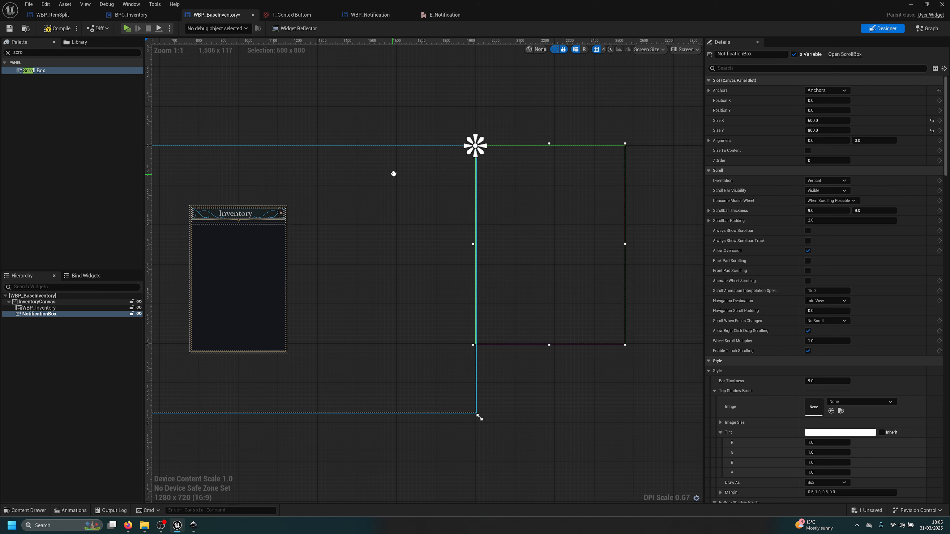
pyautogui.click(817, 140)
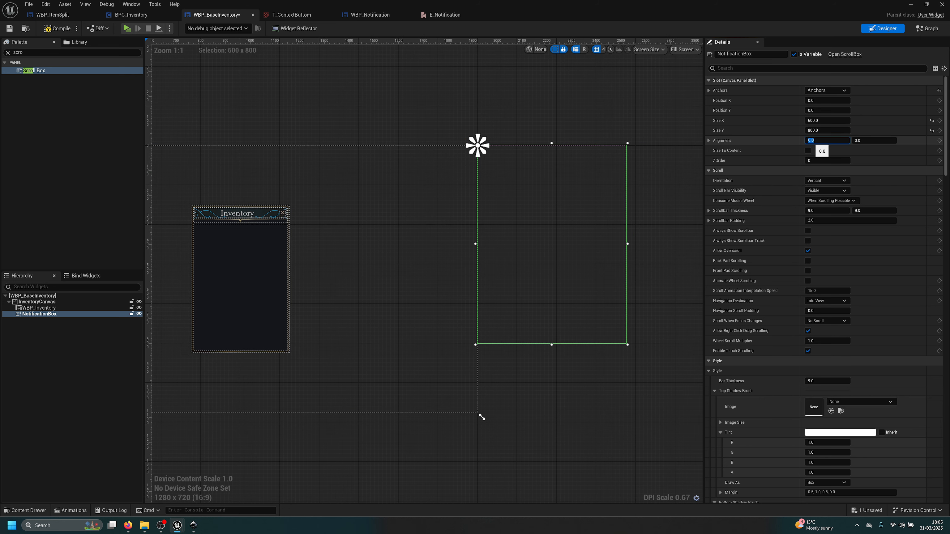
pyautogui.write('1')
pyautogui.press('Return')
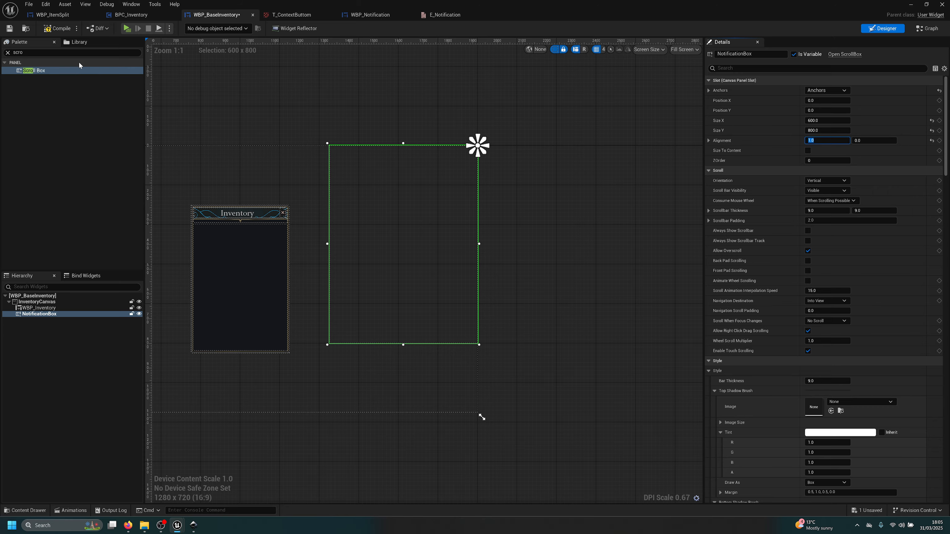
# Compile and save WBP_BaseInventory, and open the inventory in a game preview
pyautogui.click(53, 30)
pyautogui.click(8, 28)
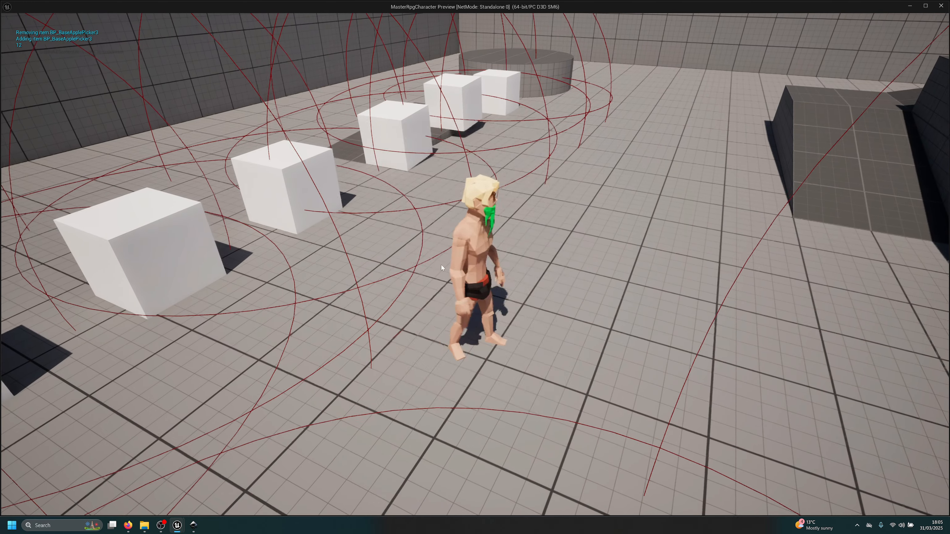
pyautogui.press('i')
pyautogui.moveTo(468, 141); pyautogui.dragTo(385, 139)
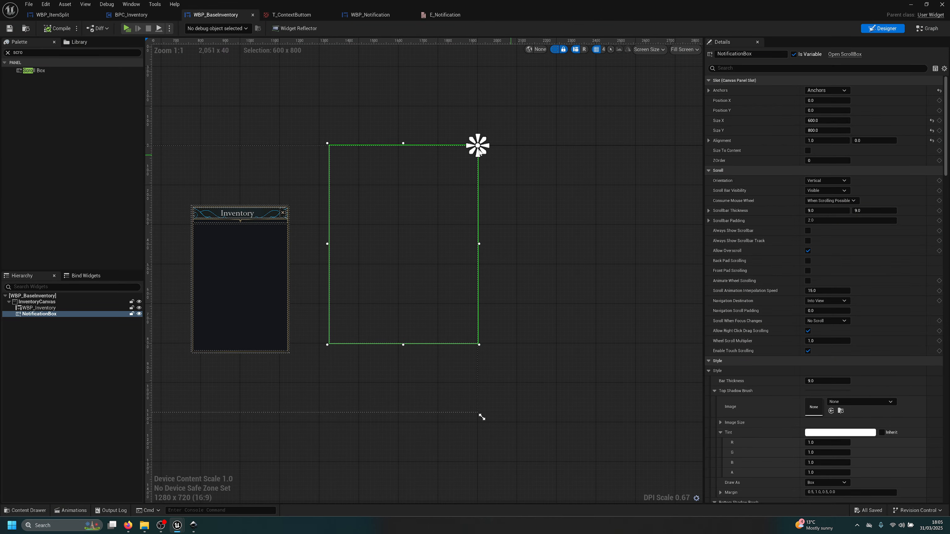
# Place two WBP_Notification widgets inside NotificationBox as a test and save the widget
pyautogui.click(29, 52)
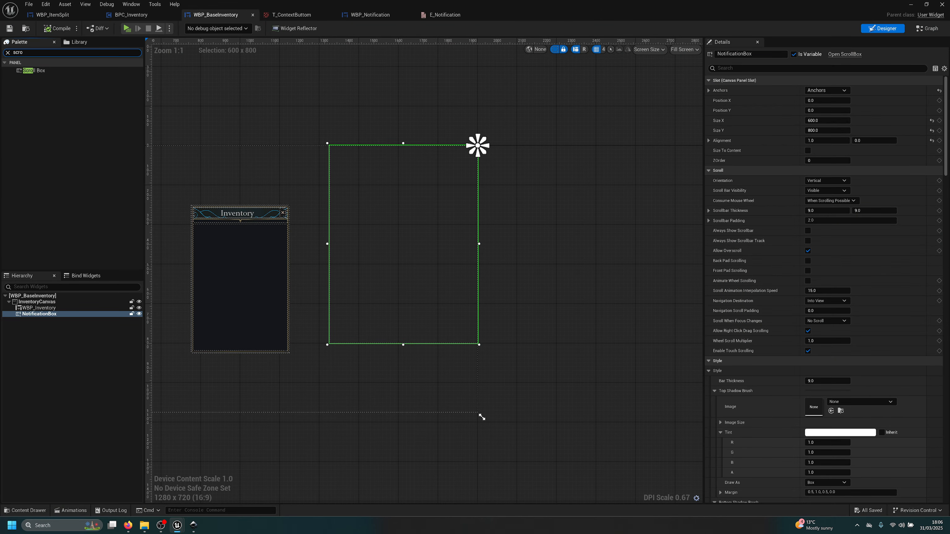
pyautogui.write('n')
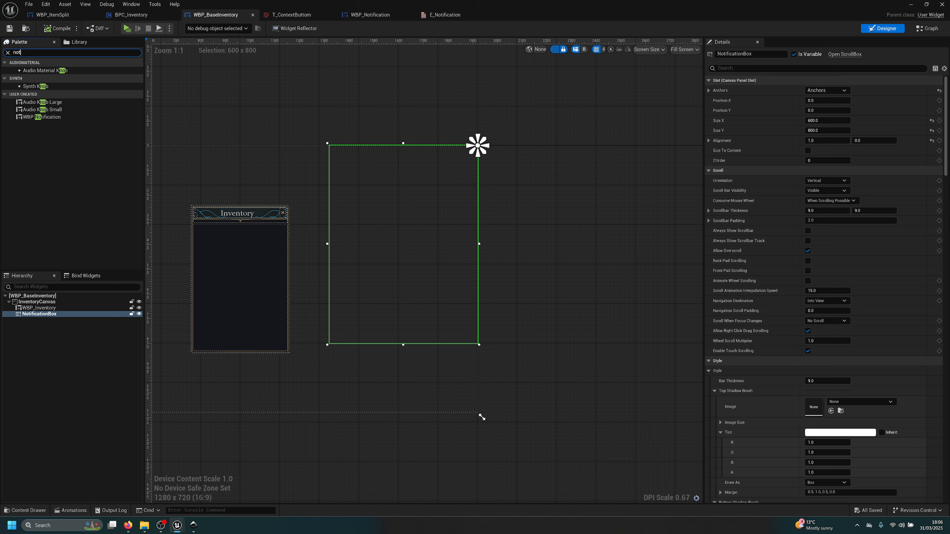
pyautogui.write('ot')
pyautogui.moveTo(45, 70); pyautogui.dragTo(41, 315)
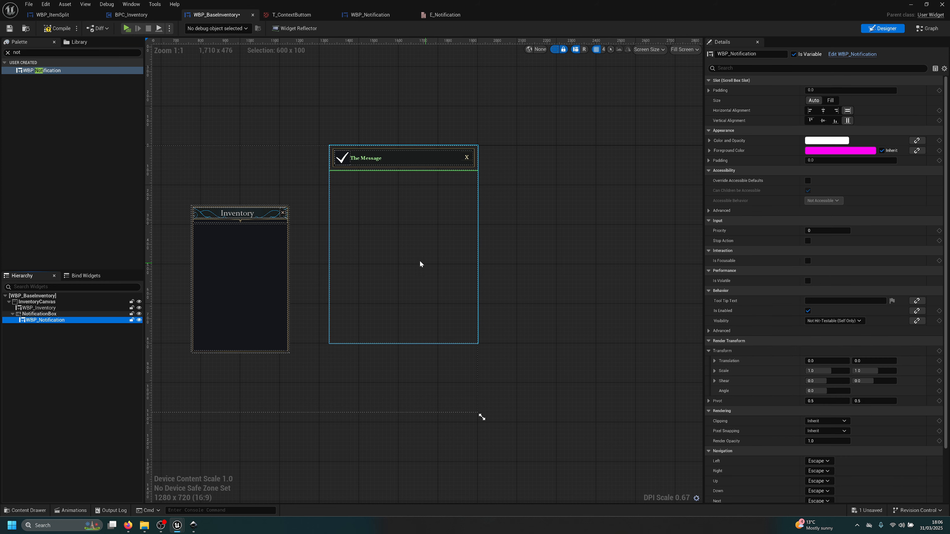
pyautogui.hotkey('ctrl', 'd')
pyautogui.hotkey('ctrl', 's')
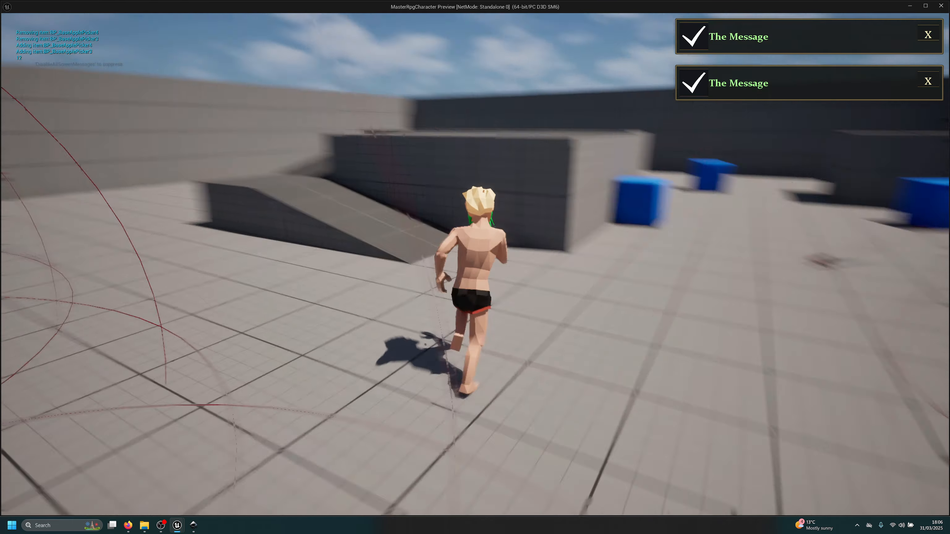
# Run and jump around in the game preview to check how the notifications display on screen
pyautogui.press('w')
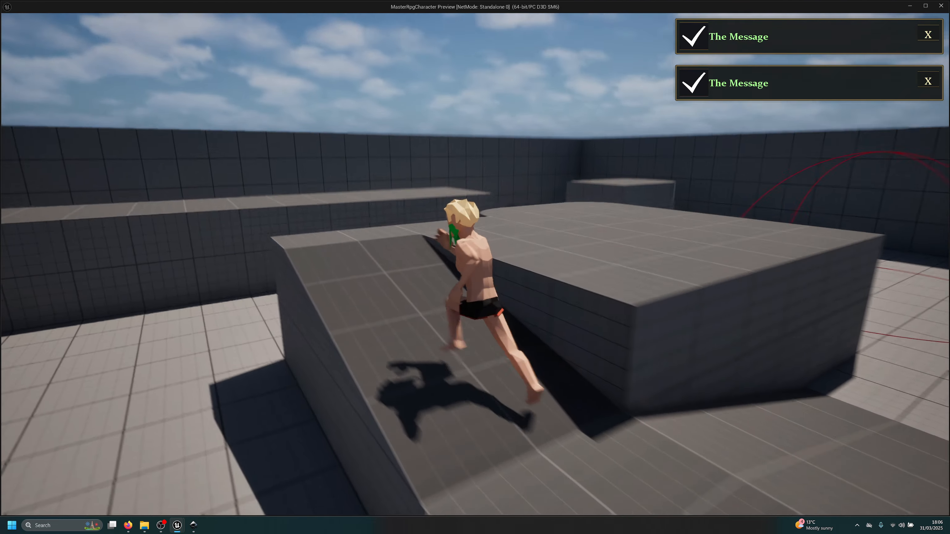
pyautogui.press('space')
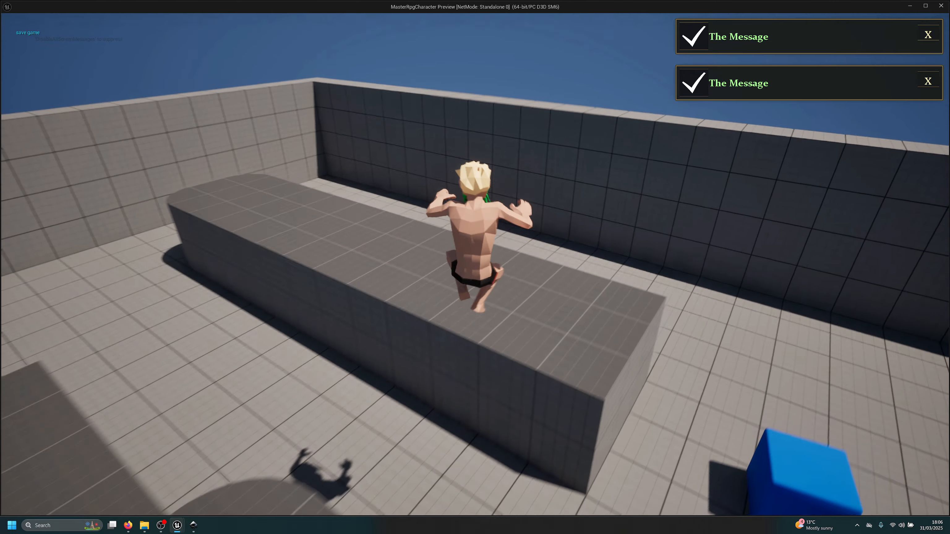
pyautogui.press('space')
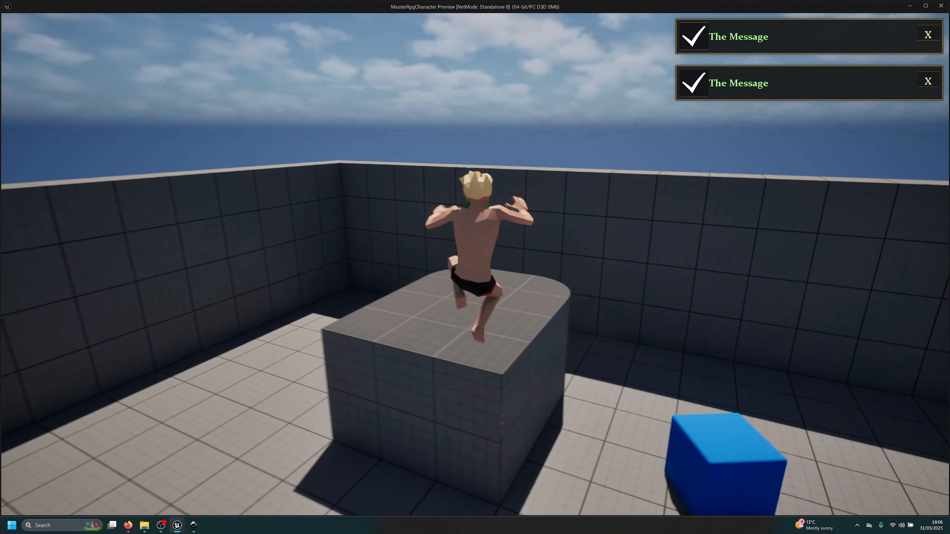
pyautogui.press('Escape')
# Delete both test WBP_Notification widgets from NotificationBox
pyautogui.click(57, 321)
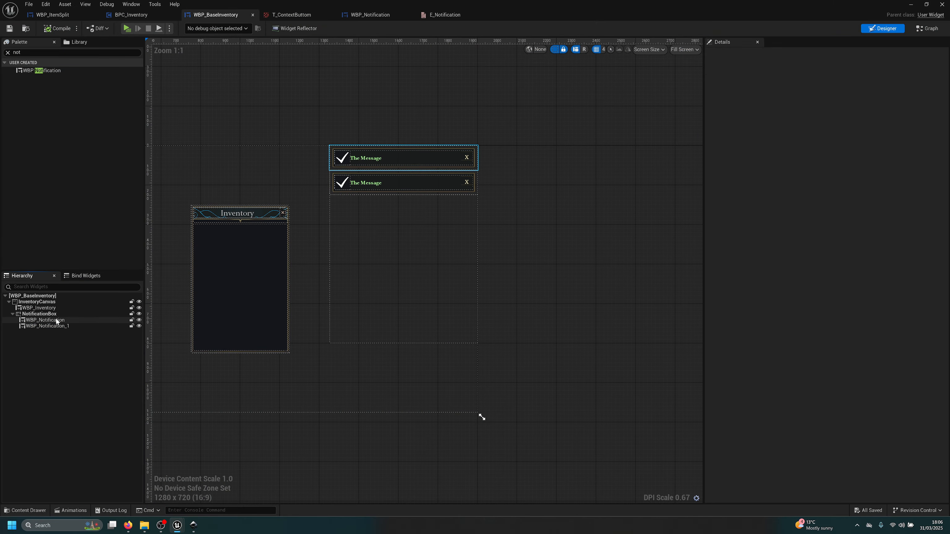
pyautogui.press('Delete')
pyautogui.click(56, 320)
pyautogui.press('Delete')
pyautogui.click(45, 316)
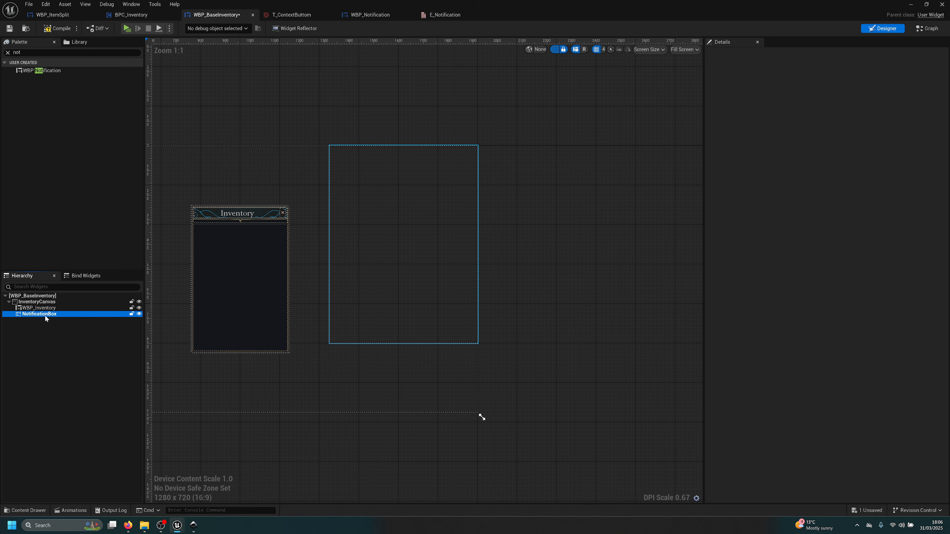
pyautogui.click(44, 316)
pyautogui.click(321, 294)
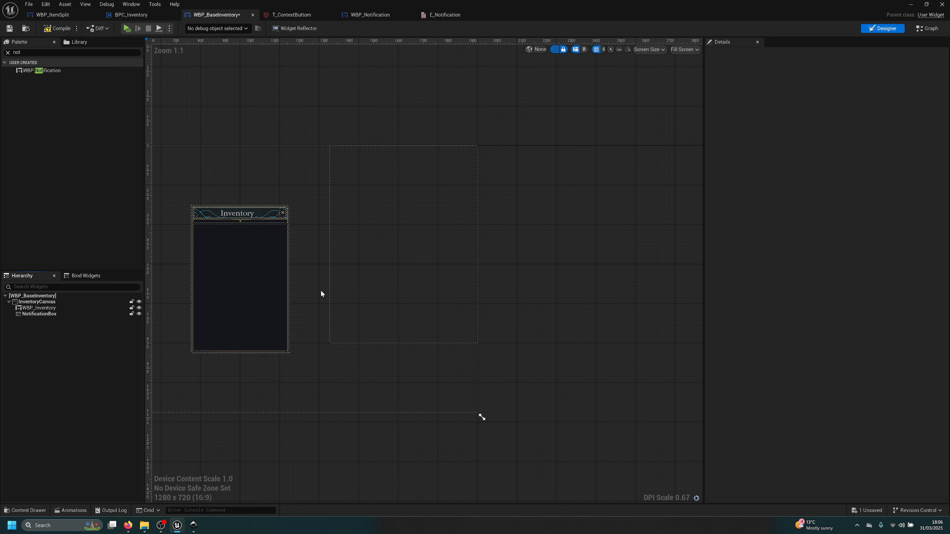
# Create a custom event named API_AddNotification in the WBP_BaseInventory graph, below the item split menu section
pyautogui.click(919, 29)
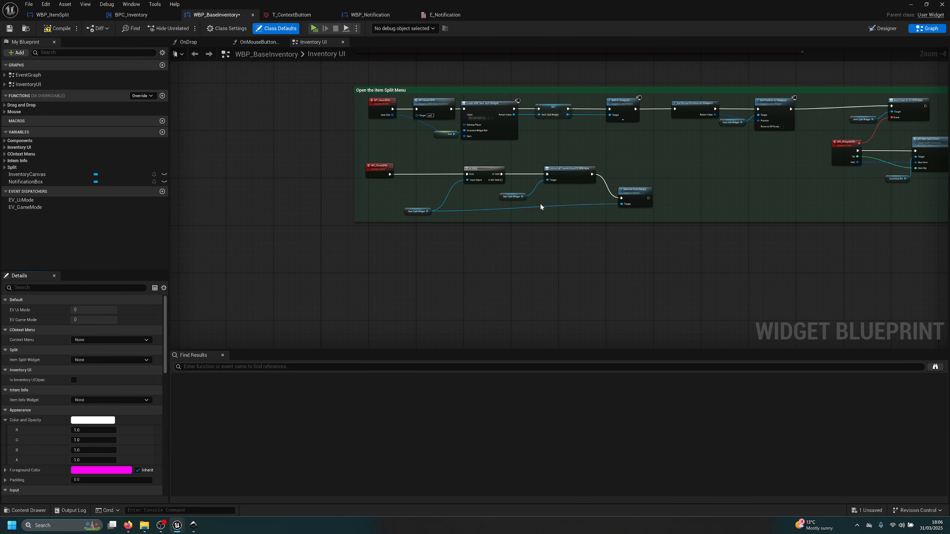
pyautogui.rightClick(396, 291)
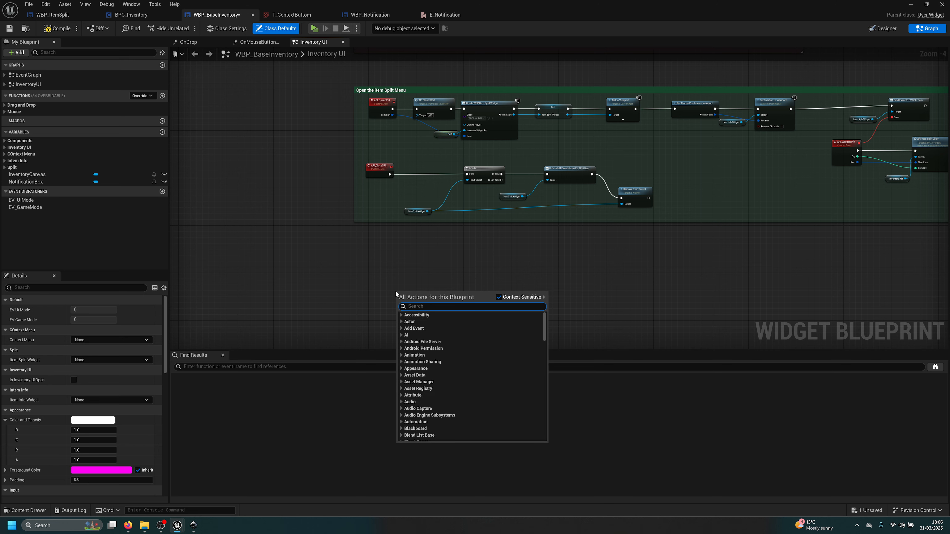
pyautogui.write('cus')
pyautogui.press('Return')
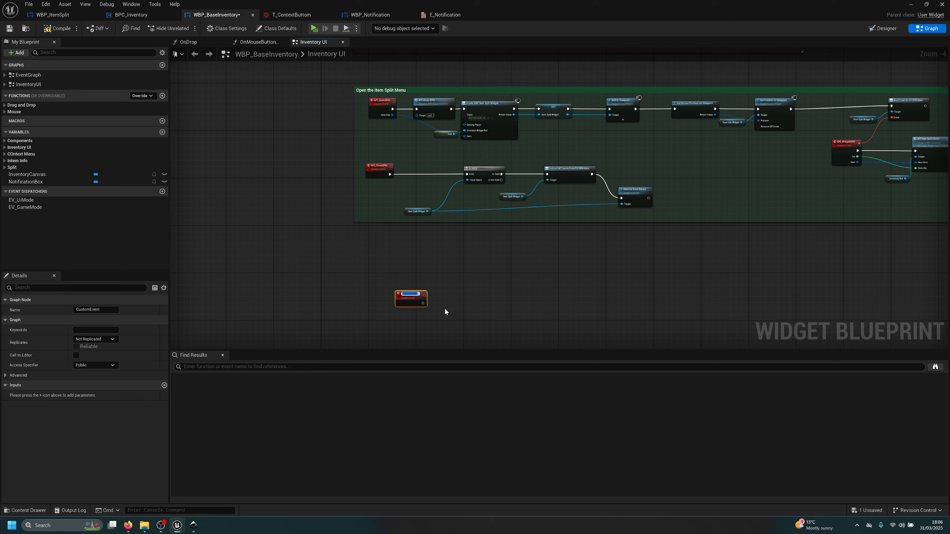
pyautogui.moveTo(445, 312); pyautogui.dragTo(415, 215, button='right')
pyautogui.scroll(3, 414, 213)
pyautogui.moveTo(345, 198); pyautogui.dragTo(298, 198)
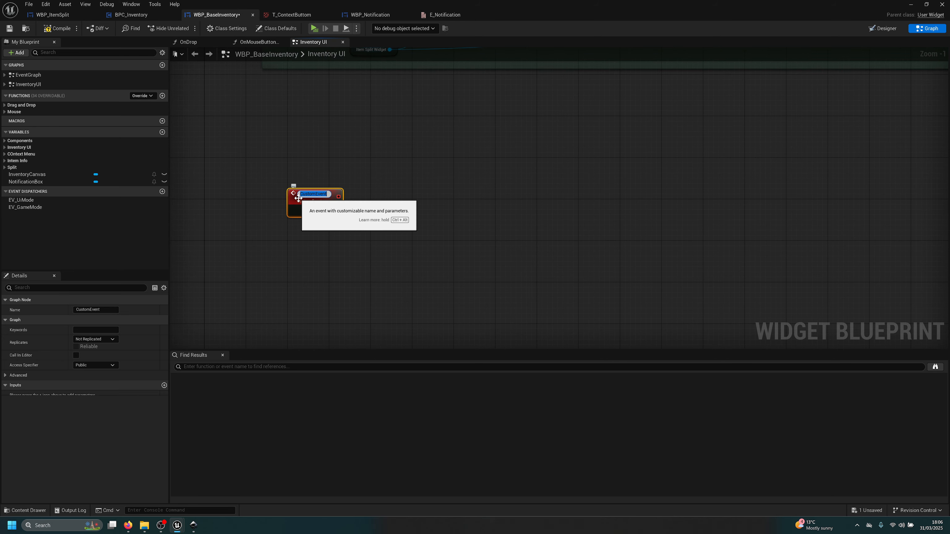
pyautogui.write('API_AddNo')
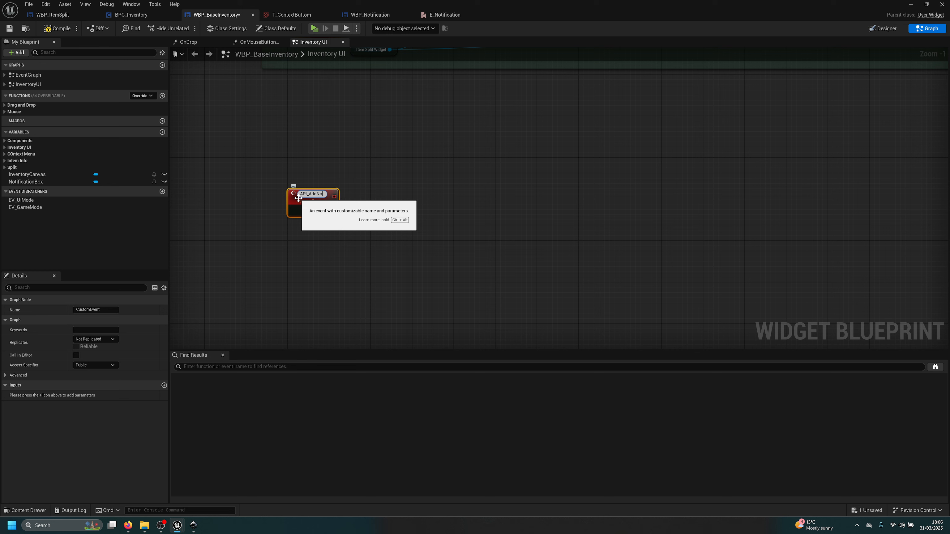
pyautogui.write('tification')
pyautogui.press('Return')
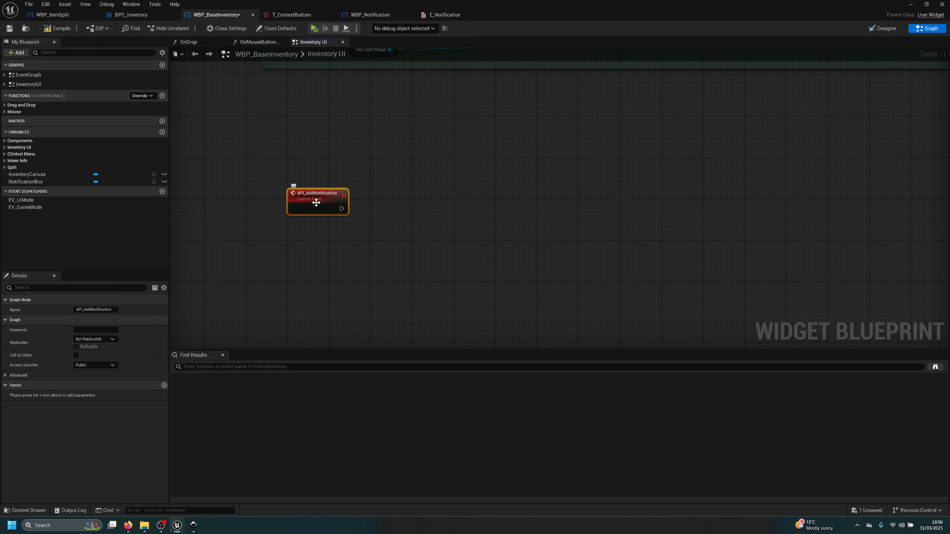
# Chain a Create Widget node to API_AddNotification with WBP_Notification as its class
pyautogui.moveTo(307, 204); pyautogui.dragTo(394, 188)
pyautogui.write('create wid')
pyautogui.press('Return')
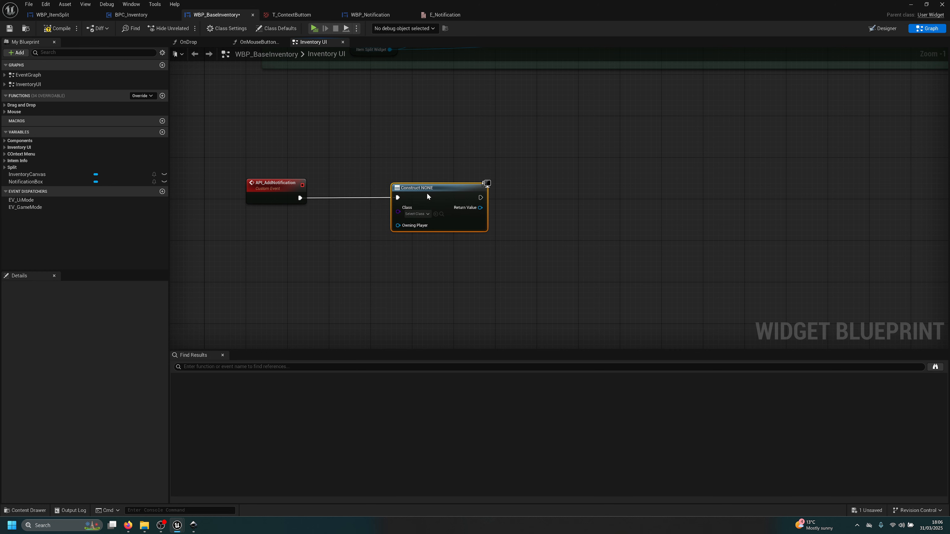
pyautogui.click(421, 214)
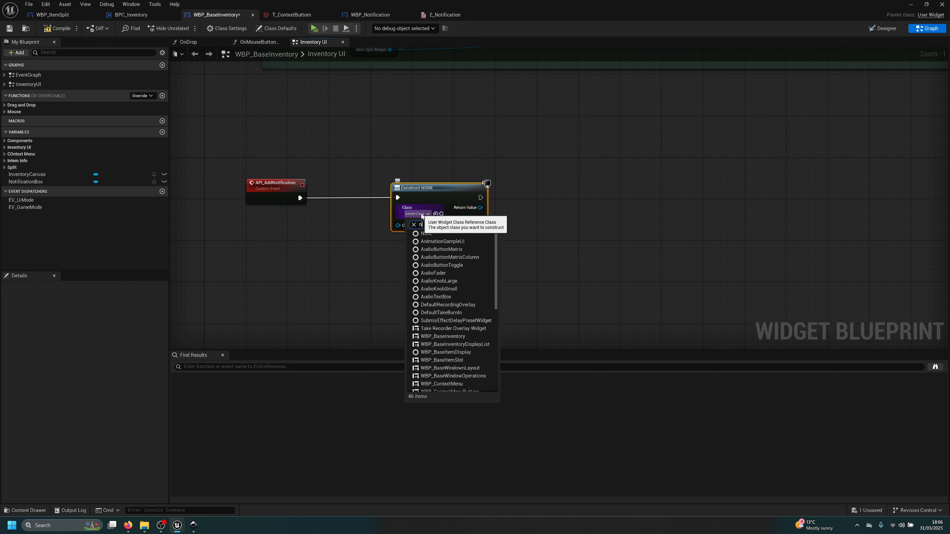
pyautogui.write('noti')
pyautogui.click(430, 249)
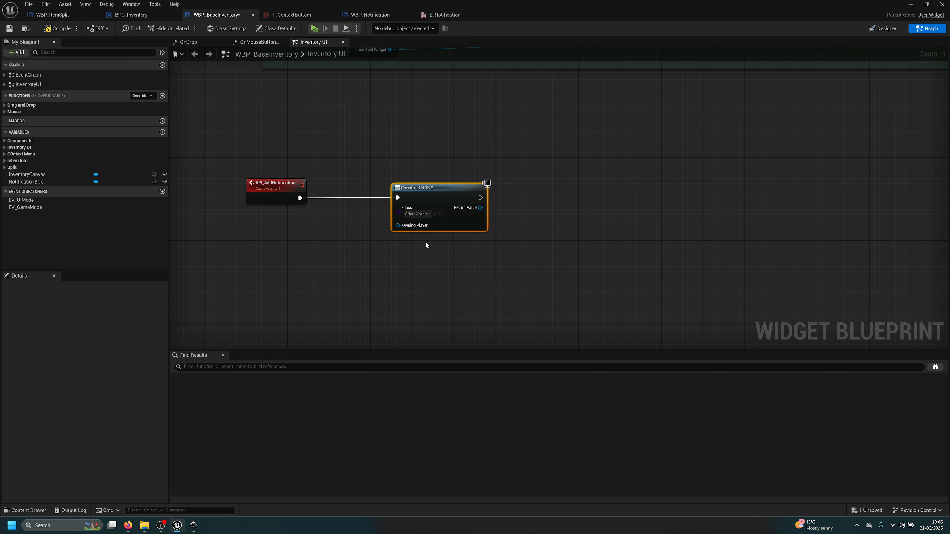
# Call API Display Notification on the created widget and expose its Type and In Text as inputs of API_AddNotification
pyautogui.moveTo(485, 207); pyautogui.dragTo(276, 199)
pyautogui.write('api')
pyautogui.press('Return')
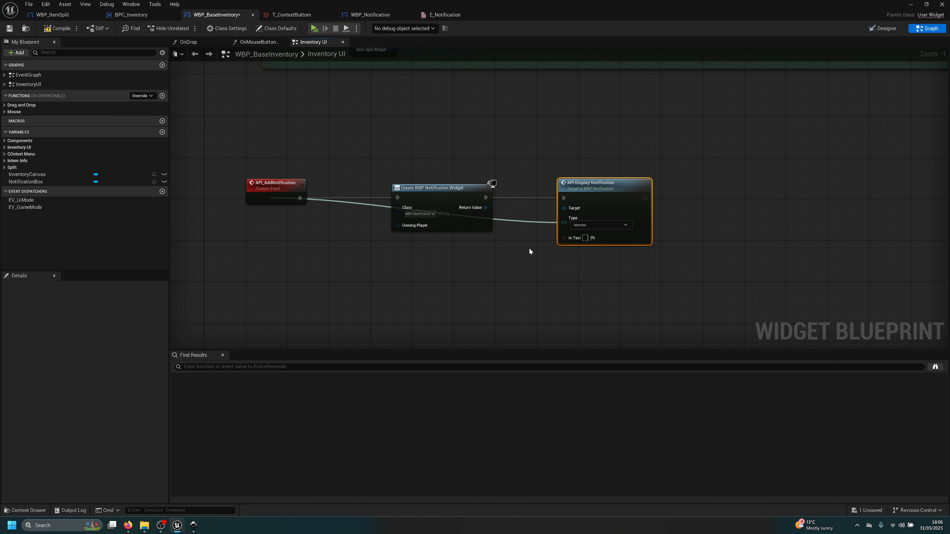
pyautogui.moveTo(570, 229); pyautogui.dragTo(299, 217)
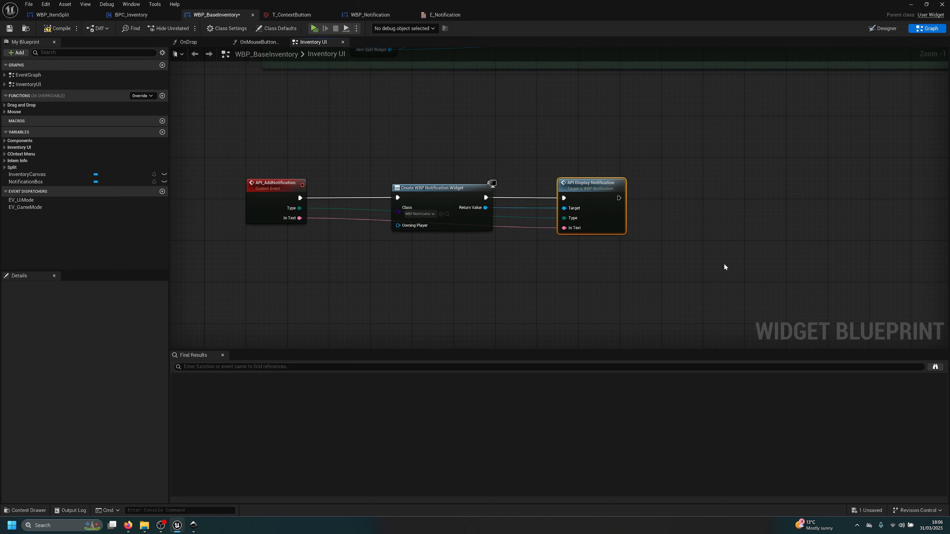
# Add a reference to NotificationBox in the graph and create an Add Child node from it
pyautogui.moveTo(655, 198); pyautogui.dragTo(371, 176, button='right')
pyautogui.click(883, 29)
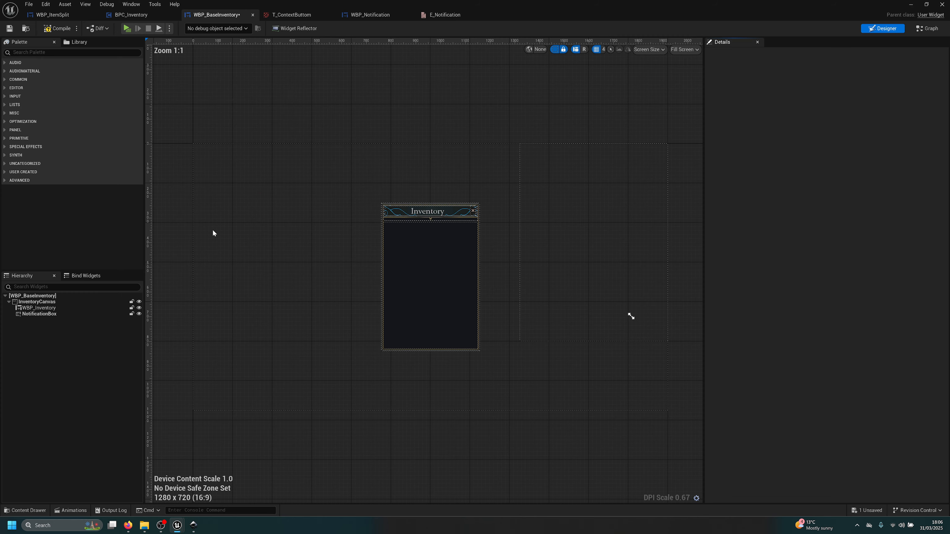
pyautogui.click(927, 30)
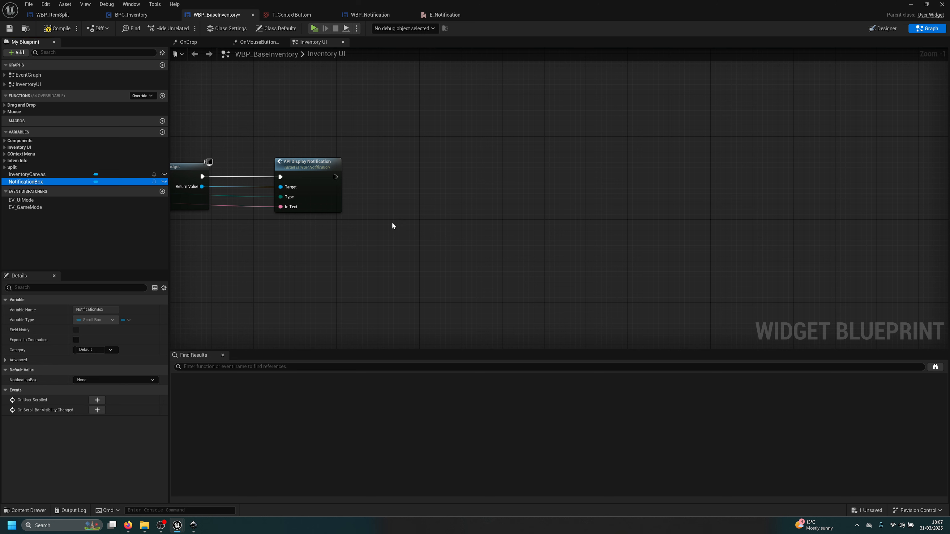
pyautogui.moveTo(392, 224); pyautogui.dragTo(450, 201)
pyautogui.click(425, 239)
pyautogui.write('add')
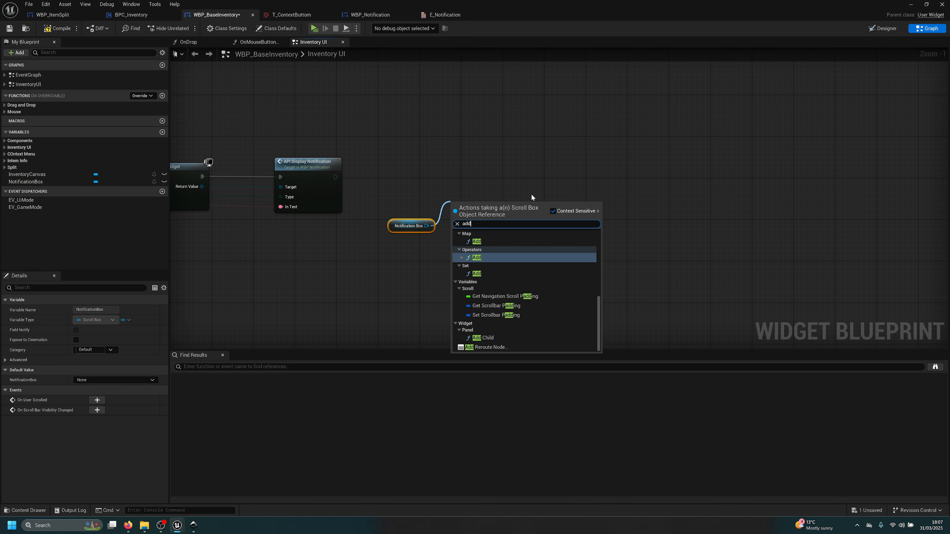
pyautogui.write(' cl')
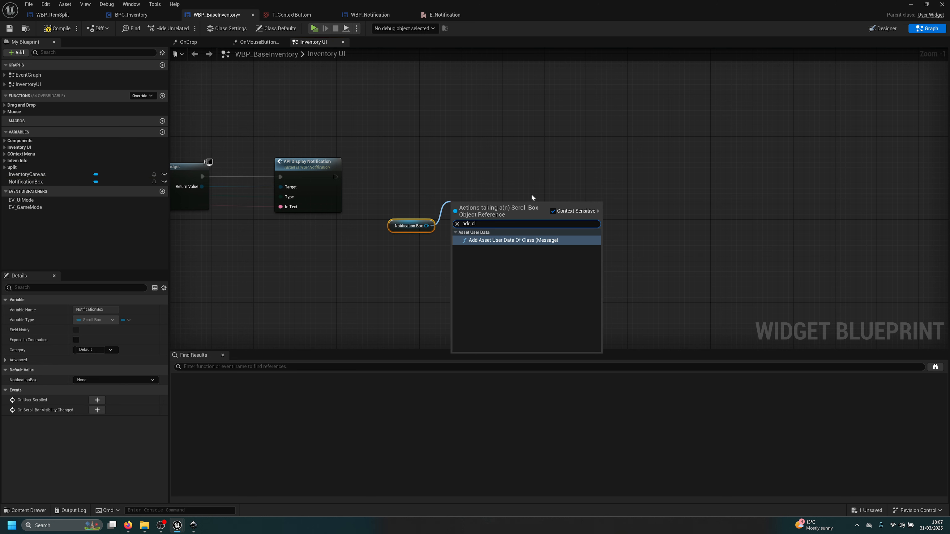
pyautogui.press('BackSpace')
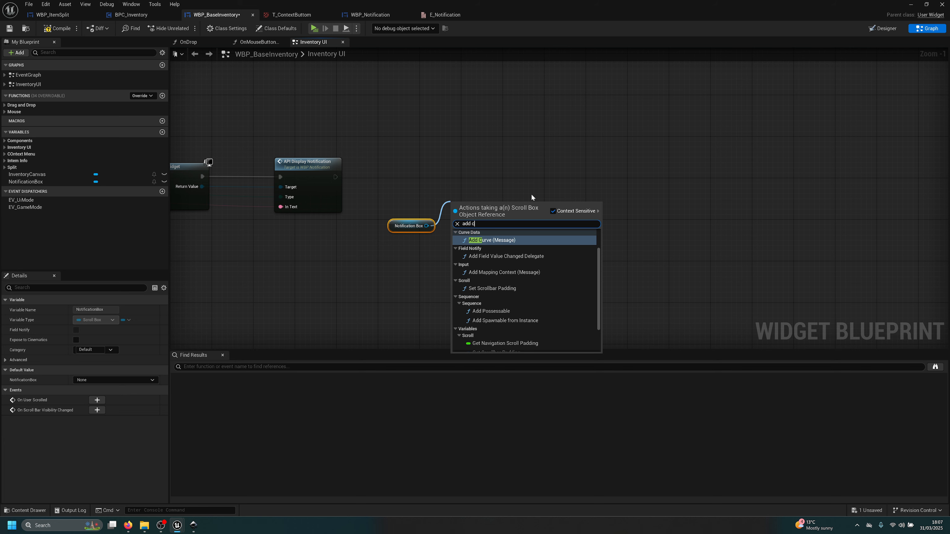
pyautogui.write('hi')
pyautogui.press('Return')
# Wire the created notification widget into Add Child's Content, run it after API Display Notification, and line up the nodes
pyautogui.moveTo(258, 227); pyautogui.dragTo(327, 218, button='right')
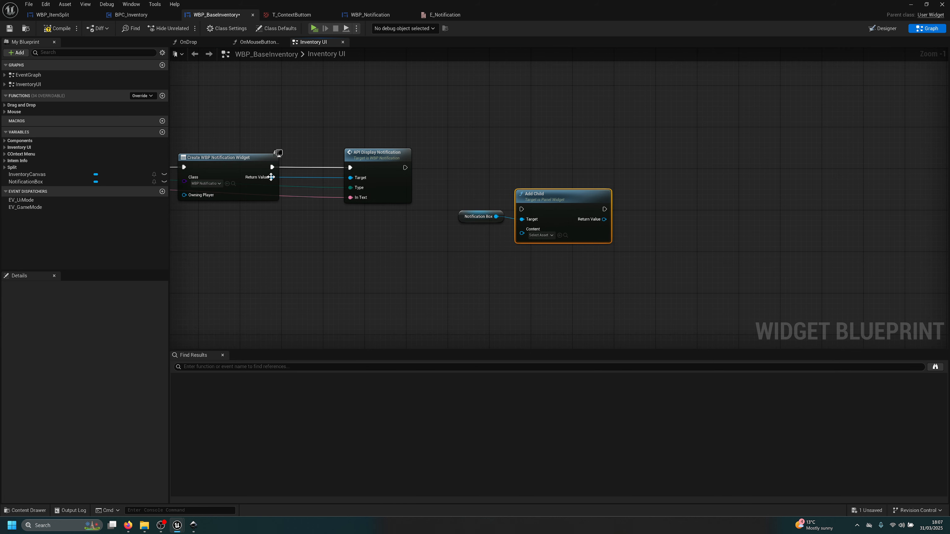
pyautogui.moveTo(272, 176); pyautogui.dragTo(405, 167)
pyautogui.moveTo(546, 204); pyautogui.dragTo(560, 162)
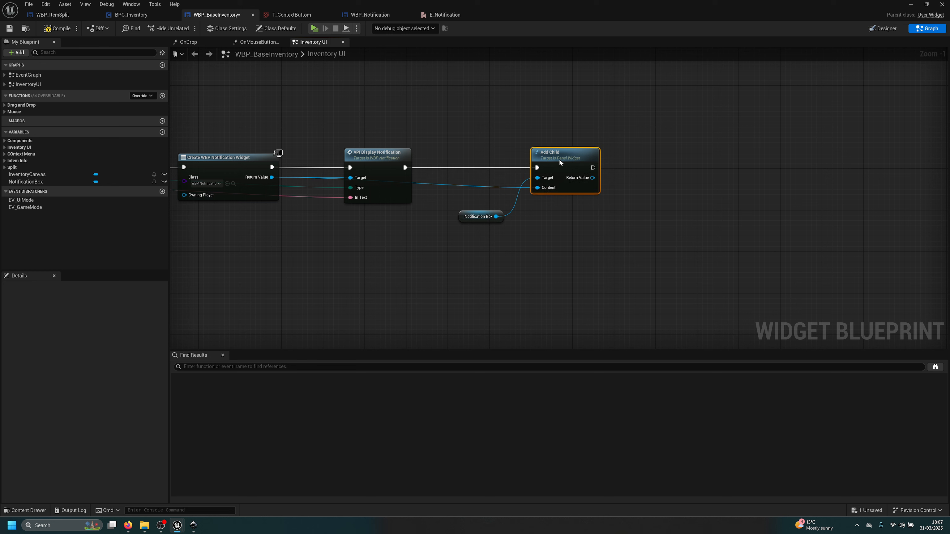
pyautogui.moveTo(458, 220); pyautogui.dragTo(466, 183)
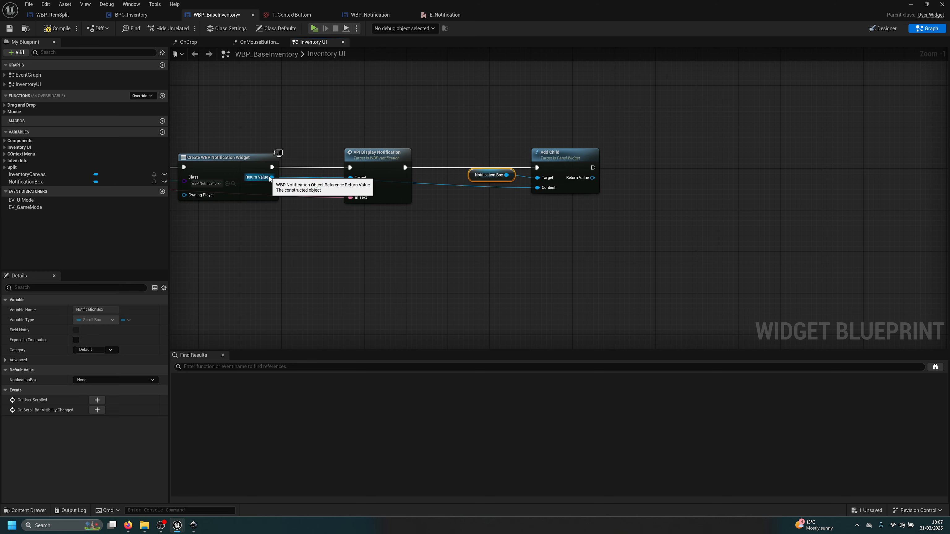
pyautogui.moveTo(272, 177); pyautogui.dragTo(578, 234)
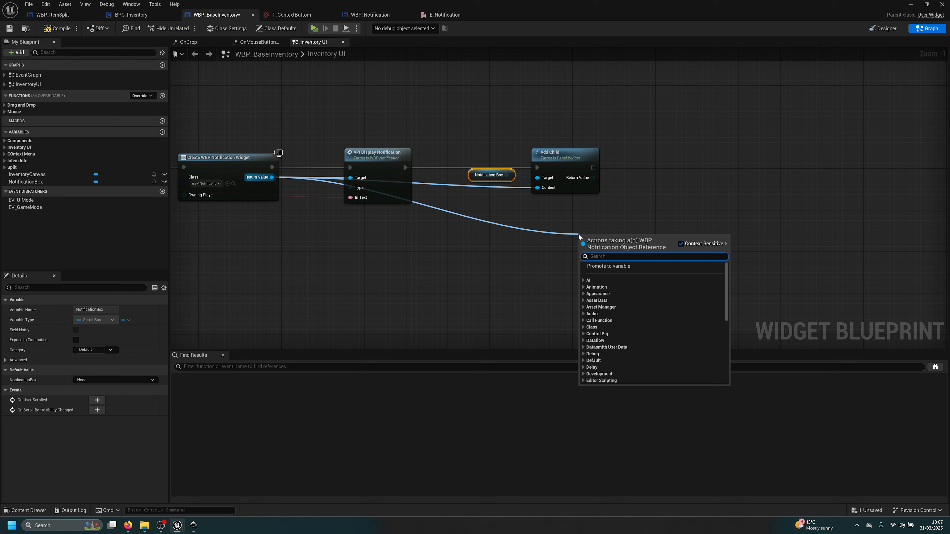
pyautogui.write('api')
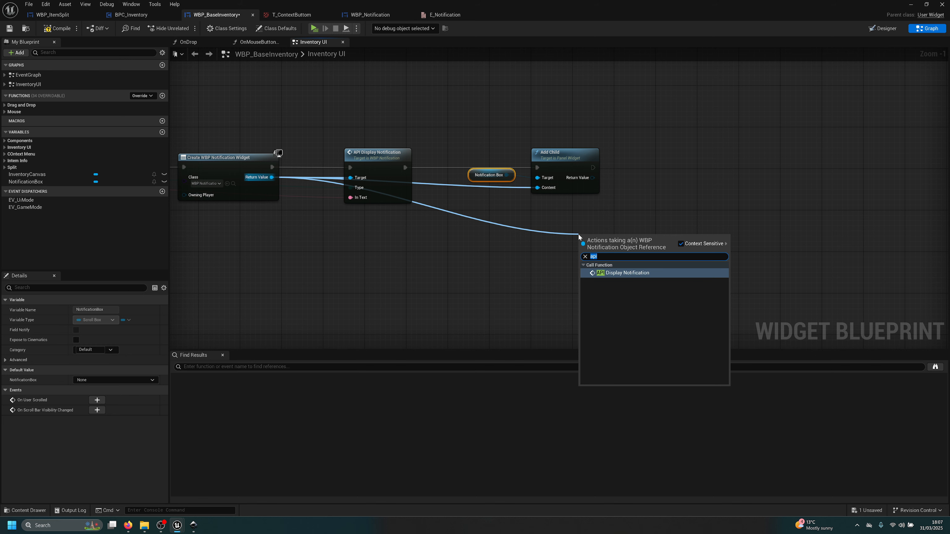
pyautogui.write('bin ev')
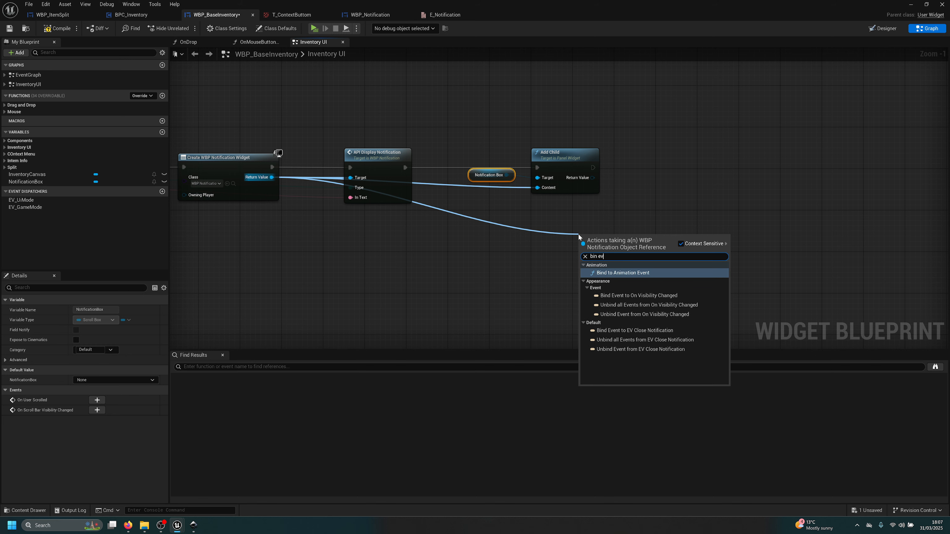
pyautogui.click(655, 330)
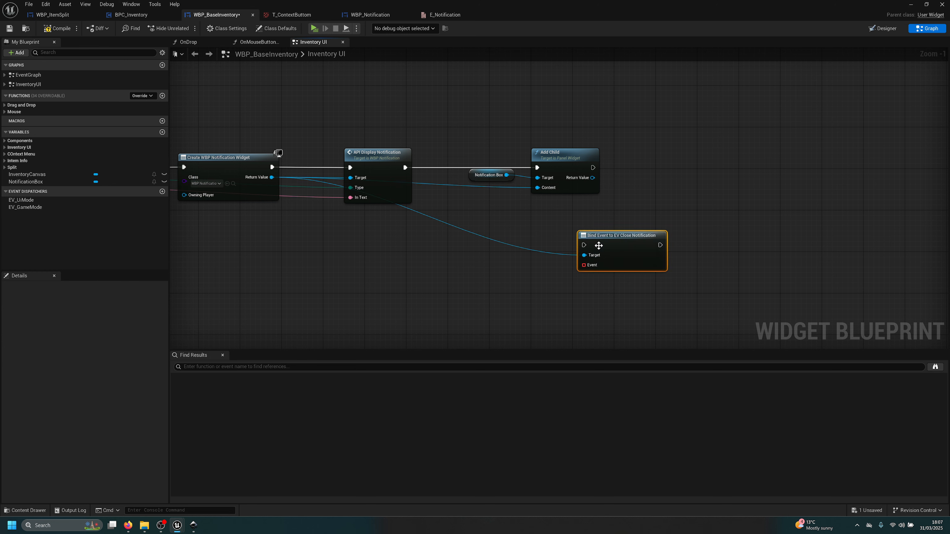
pyautogui.moveTo(592, 168); pyautogui.dragTo(708, 175)
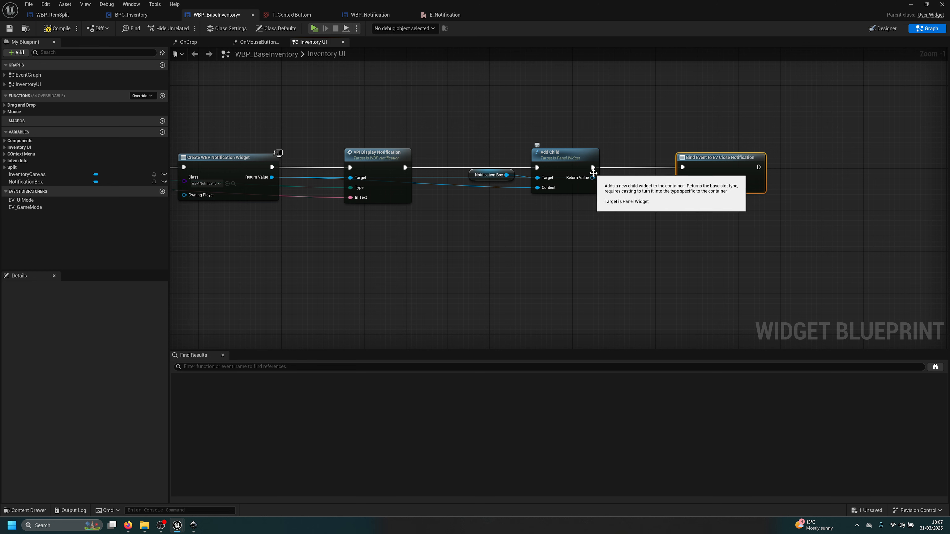
pyautogui.moveTo(652, 132); pyautogui.dragTo(730, 212)
pyautogui.press('Delete')
# Compile and save WBP_BaseInventory, and delete CloseBtn with its text from the WBP_Notification layout
pyautogui.click(57, 28)
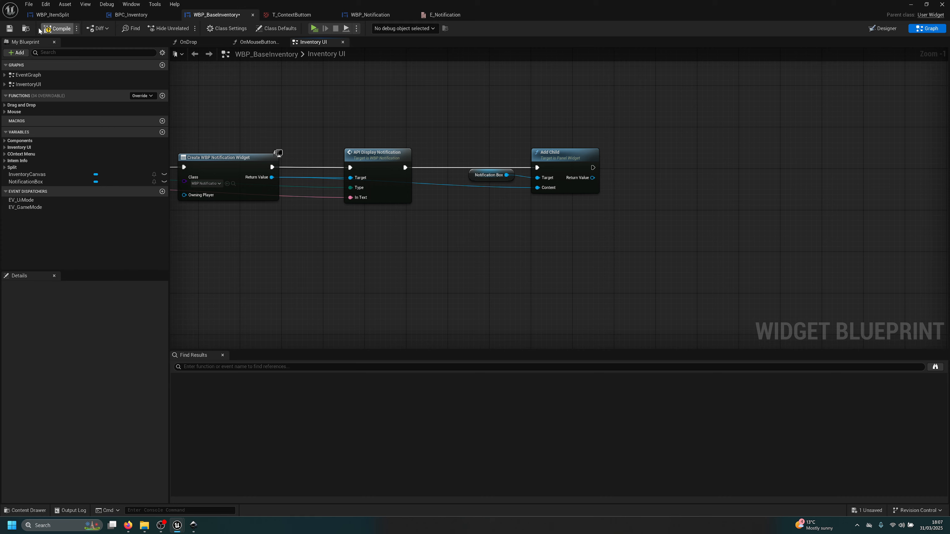
pyautogui.click(412, 14)
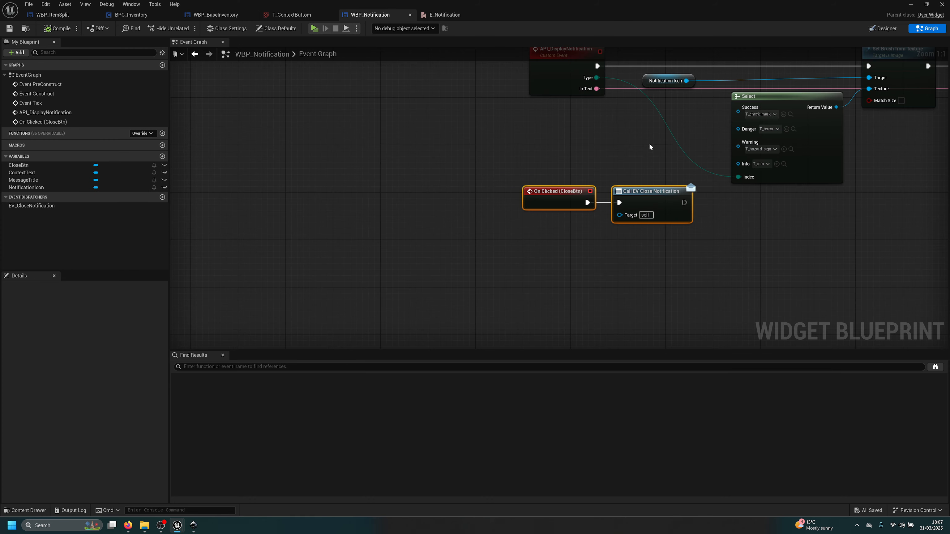
pyautogui.click(879, 29)
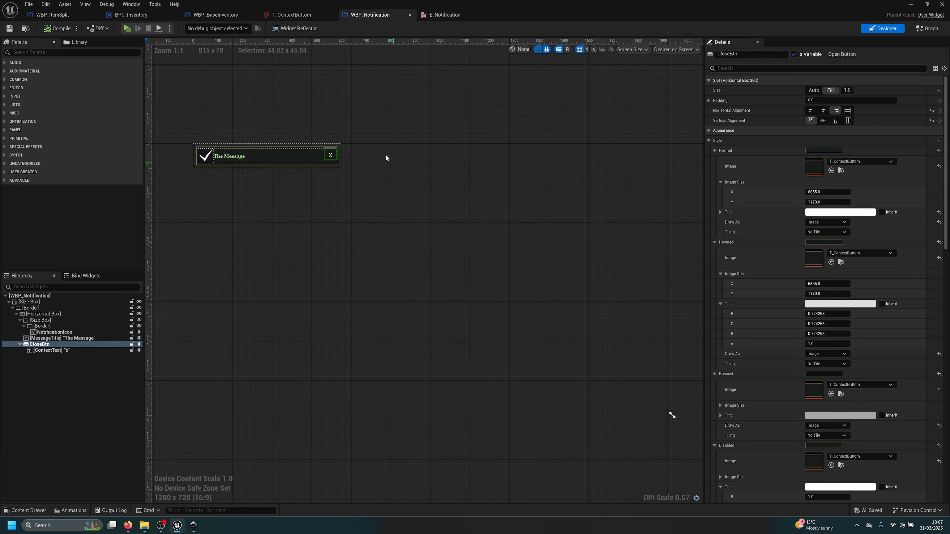
pyautogui.click(56, 385)
pyautogui.click(41, 344)
pyautogui.press('Delete')
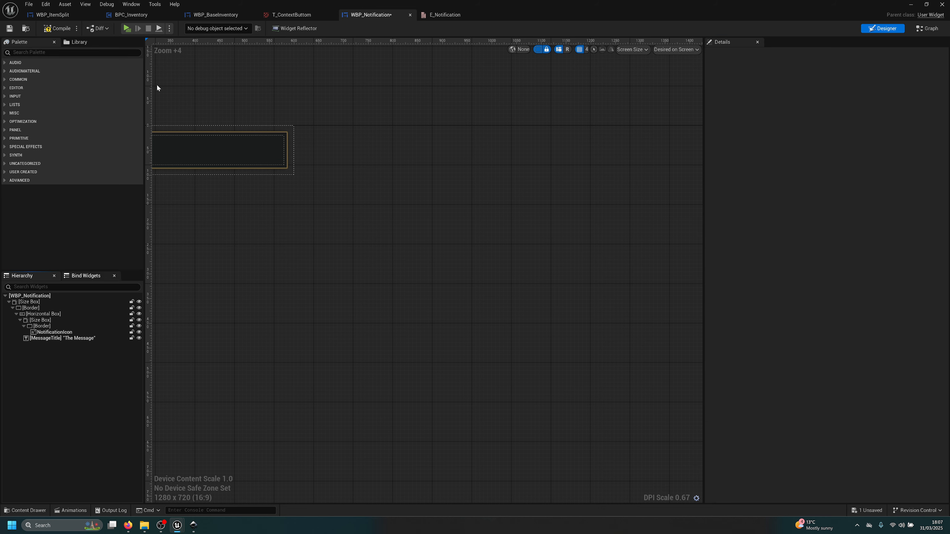
# Compile and save WBP_Notification, and delete the On Clicked (CloseBtn) event with its EV Close Notification call
pyautogui.click(57, 27)
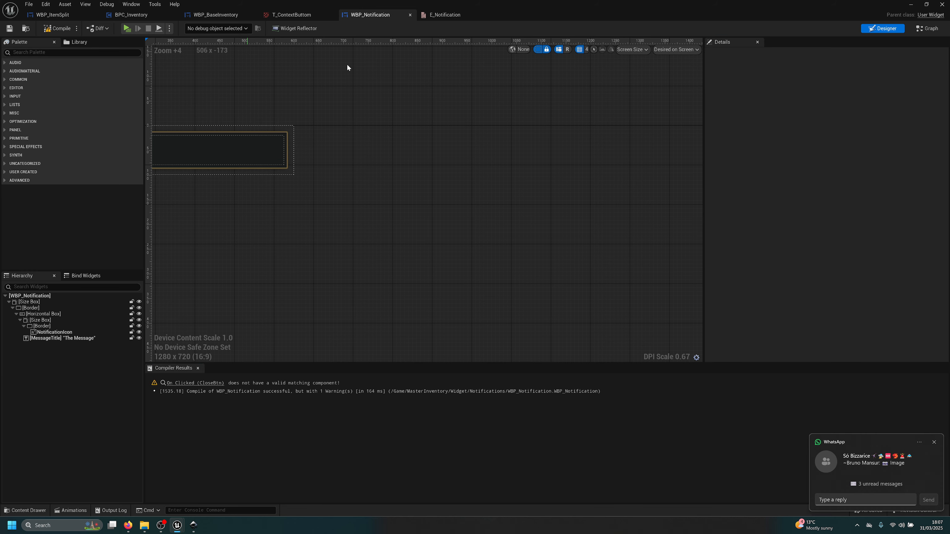
pyautogui.click(57, 28)
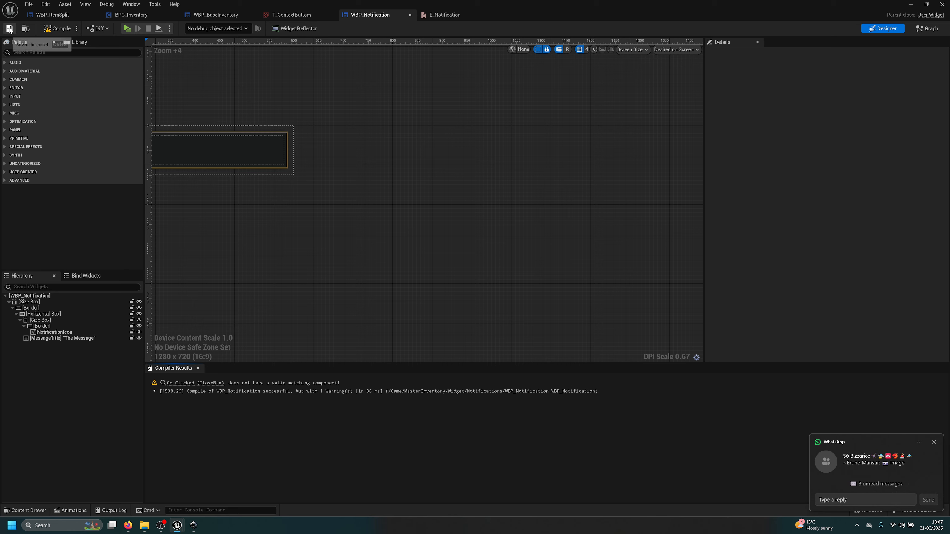
pyautogui.click(194, 383)
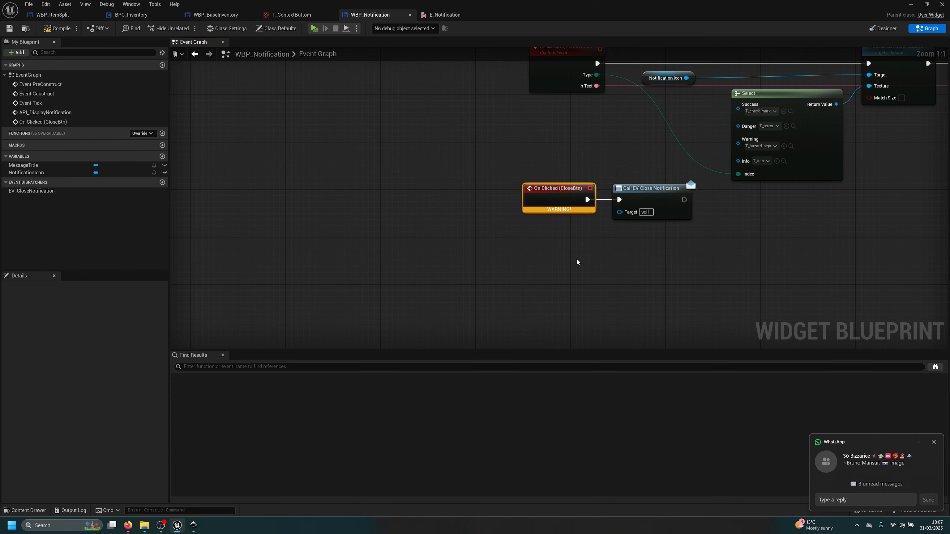
pyautogui.moveTo(542, 271); pyautogui.dragTo(718, 187)
pyautogui.press('Delete')
# Add a Delay node after Event Construct in WBP_Notification with a duration of 3 seconds
pyautogui.moveTo(824, 243); pyautogui.dragTo(455, 329, button='right')
pyautogui.moveTo(340, 126); pyautogui.dragTo(417, 246, button='right')
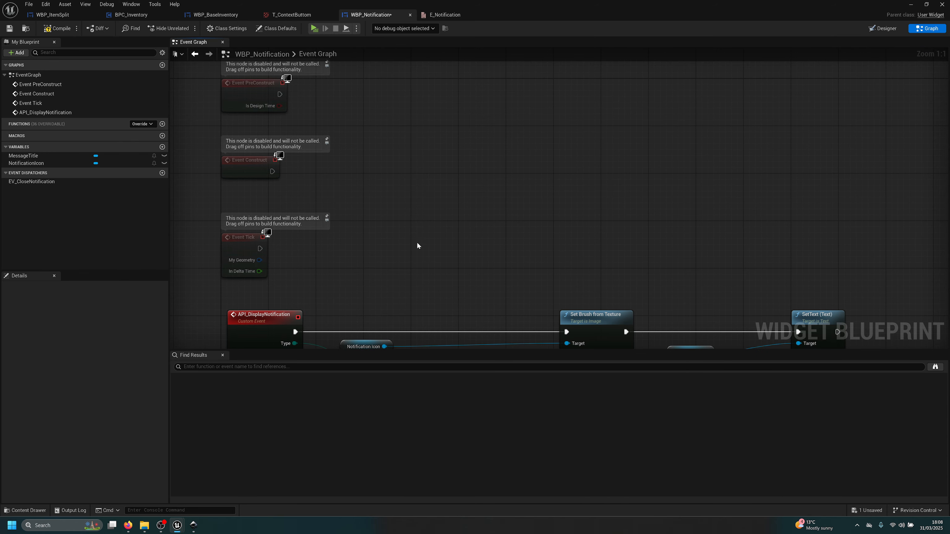
pyautogui.moveTo(273, 172); pyautogui.dragTo(376, 167)
pyautogui.write('delay')
pyautogui.press('Return')
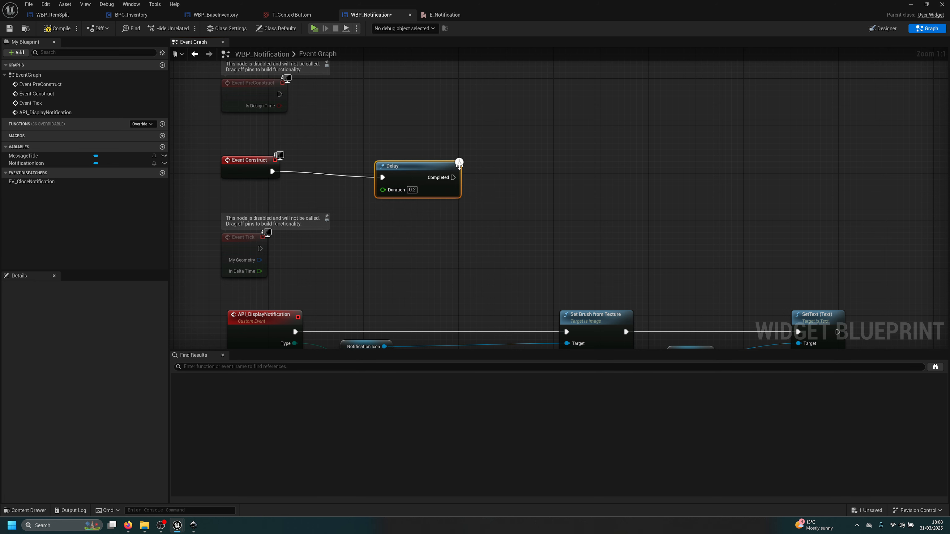
pyautogui.moveTo(459, 164); pyautogui.dragTo(440, 158)
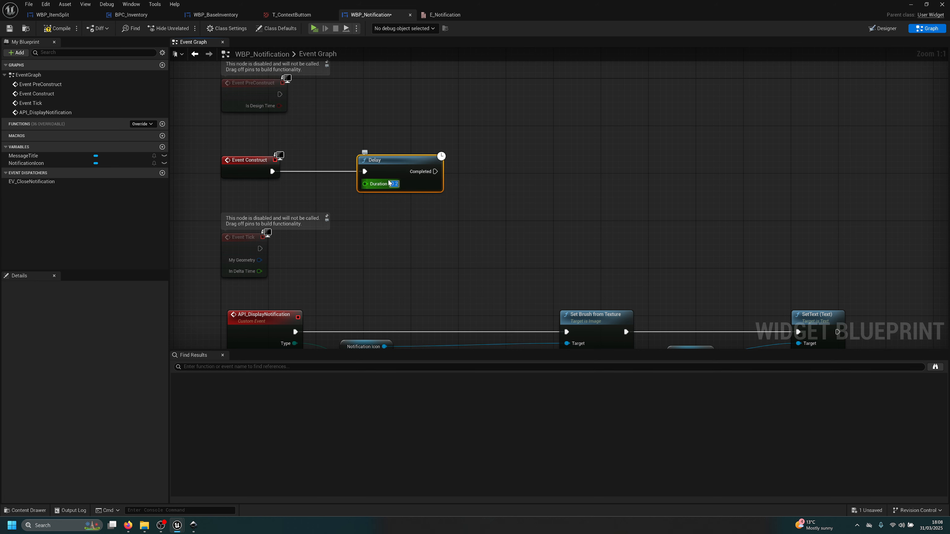
pyautogui.write('3')
pyautogui.click(503, 216)
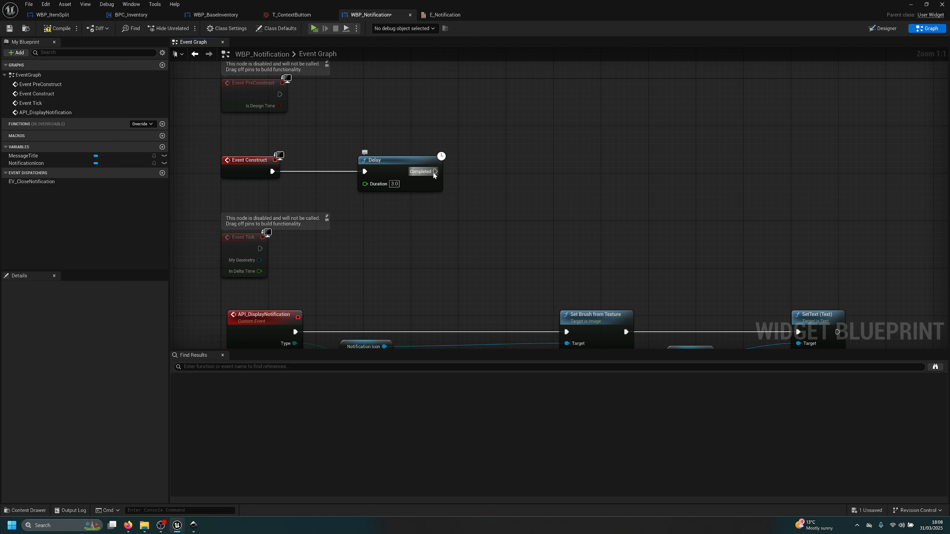
# Add a Remove from Parent node after the Delay's Completed output, and compile and save WBP_Notification
pyautogui.moveTo(436, 172); pyautogui.dragTo(472, 169)
pyautogui.write('remove fr')
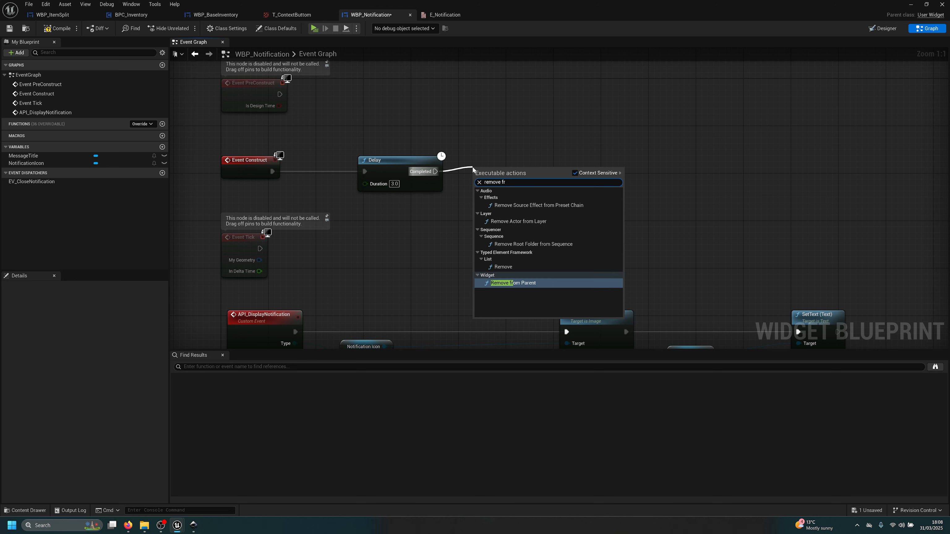
pyautogui.press('Return')
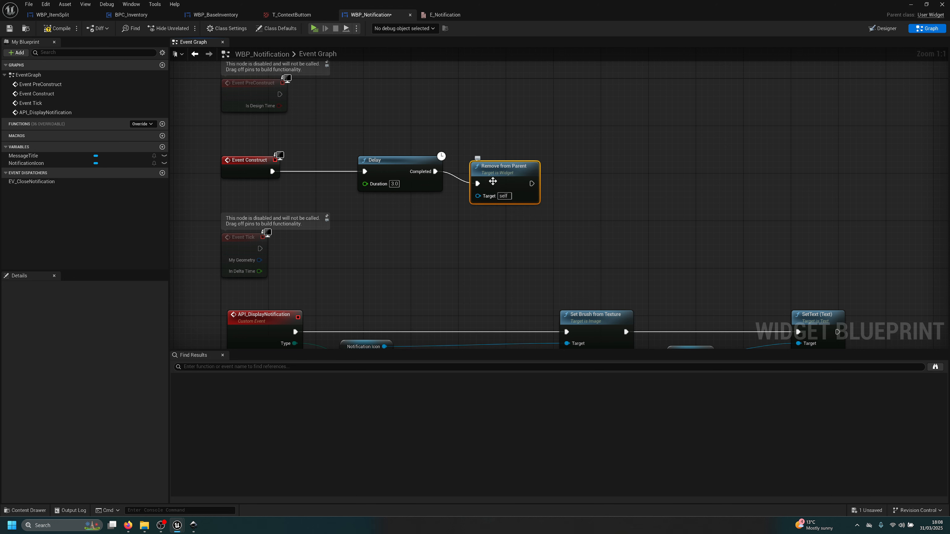
pyautogui.click(57, 28)
pyautogui.click(9, 28)
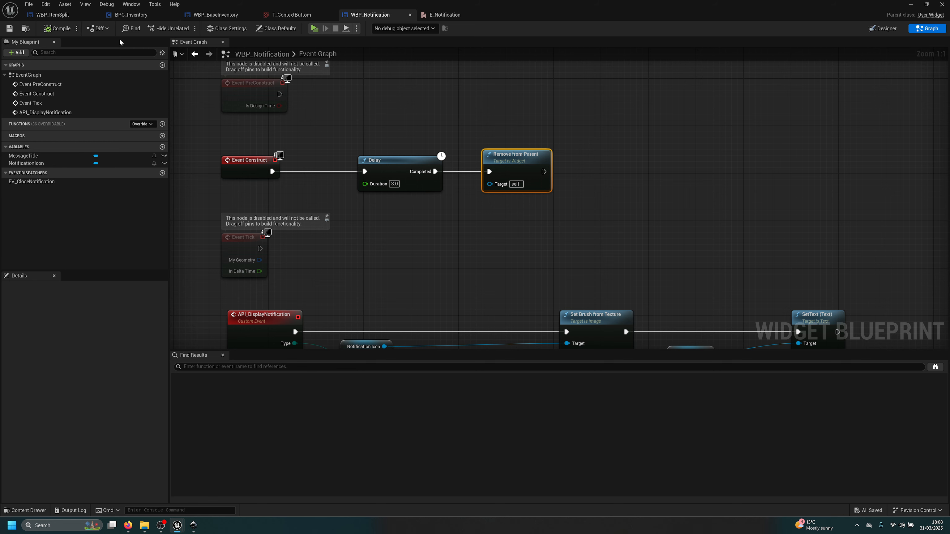
# Wrap the API_AddNotification nodes in WBP_BaseInventory in a comment titled "Add a new notification"
pyautogui.click(215, 15)
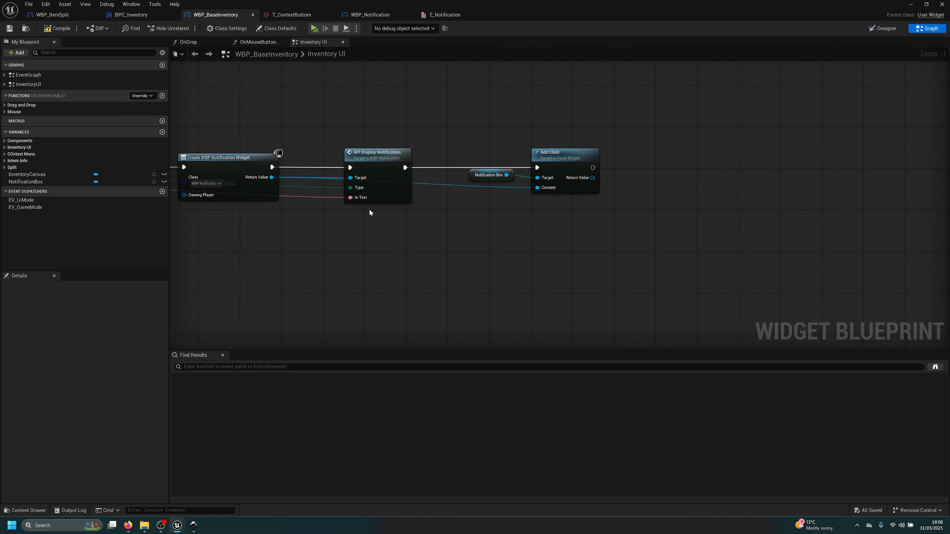
pyautogui.moveTo(370, 210); pyautogui.dragTo(487, 224, button='right')
pyautogui.moveTo(733, 120); pyautogui.dragTo(222, 269)
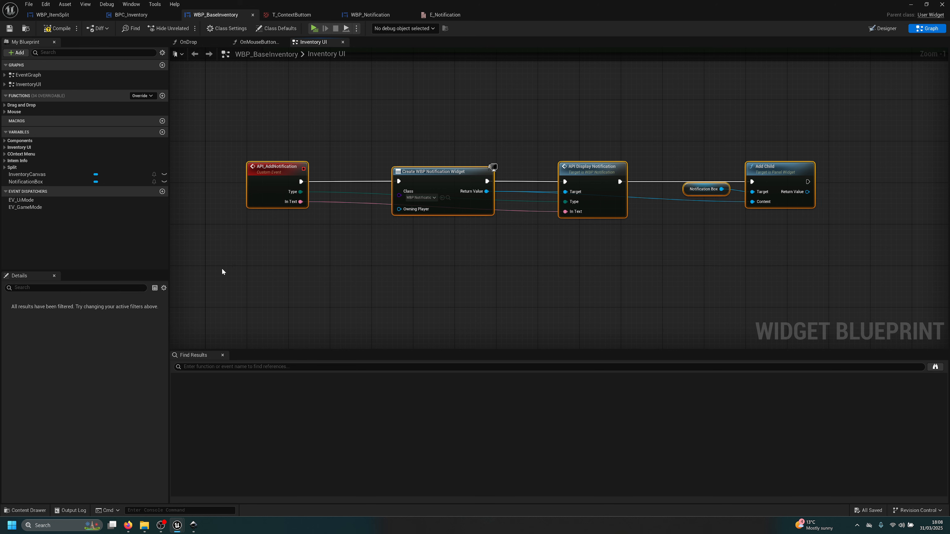
pyautogui.write('cAdd a new n')
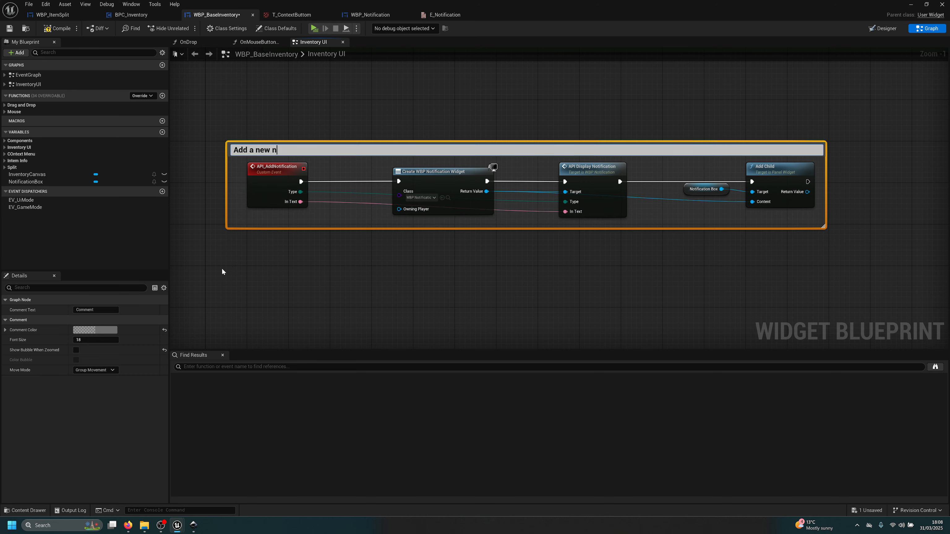
pyautogui.write('otification')
pyautogui.press('Return')
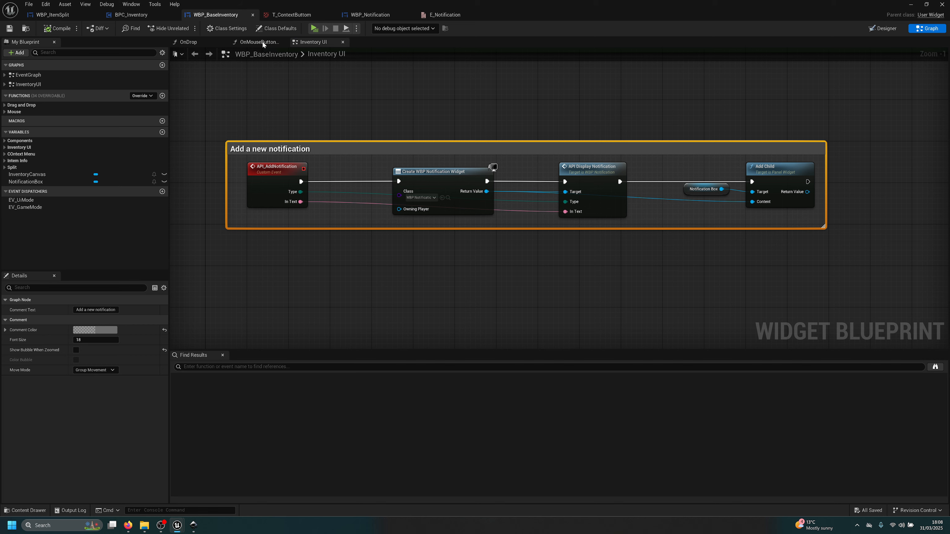
# Add a custom event named API_AddNotification below the game mode events in the UI graph of BPC_Inventory
pyautogui.click(131, 15)
pyautogui.moveTo(460, 225); pyautogui.dragTo(407, 253, button='right')
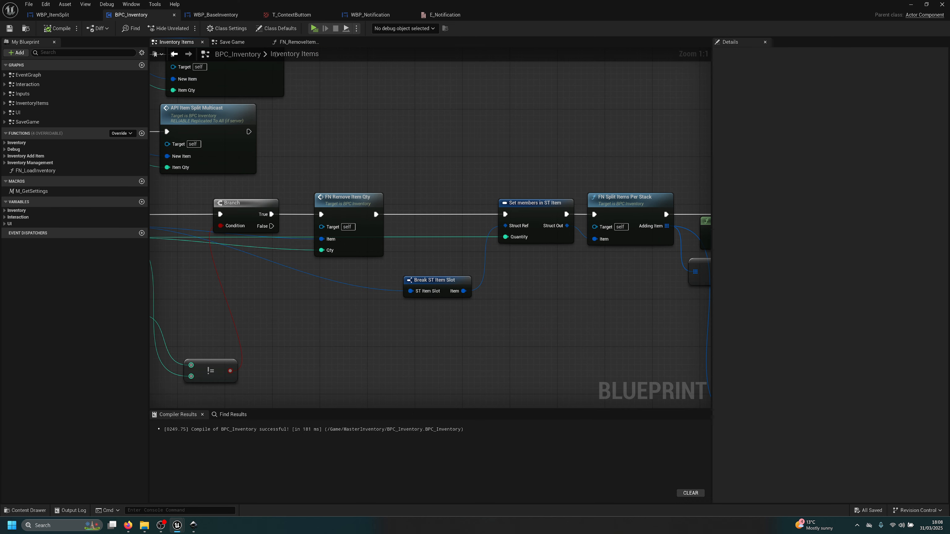
pyautogui.moveTo(365, 303); pyautogui.dragTo(552, 190, button='right')
pyautogui.scroll(-1, 551, 190)
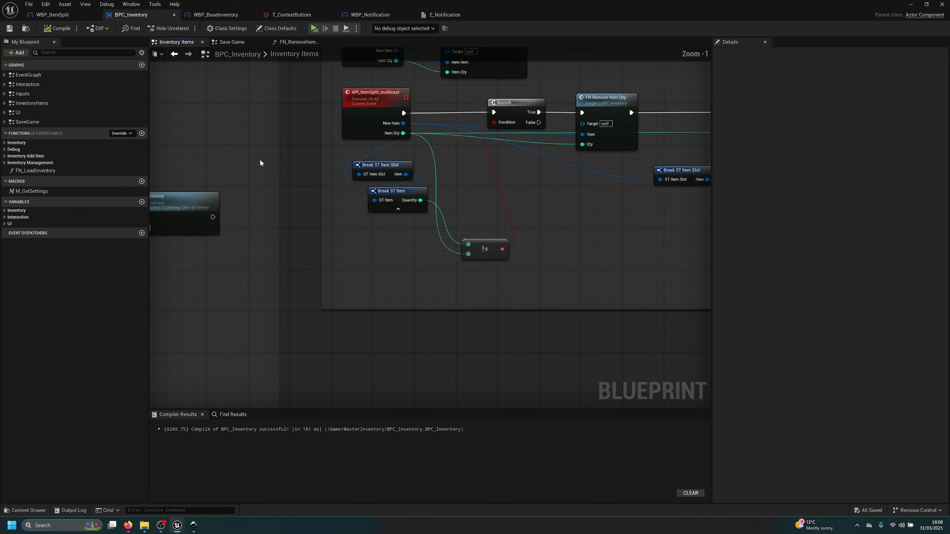
pyautogui.click(17, 114)
pyautogui.doubleClick(17, 113)
pyautogui.moveTo(271, 376); pyautogui.dragTo(356, 265, button='right')
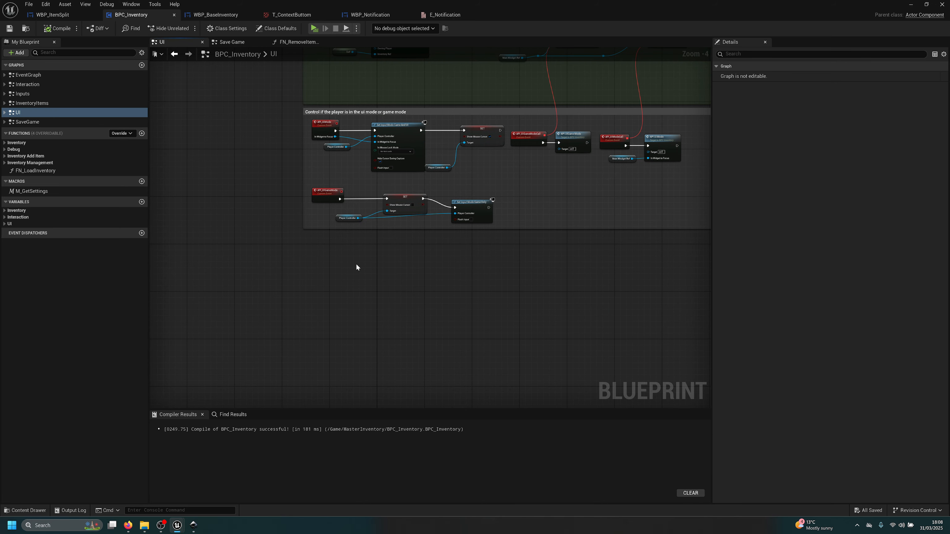
pyautogui.rightClick(328, 280)
pyautogui.write('custom')
pyautogui.press('Return')
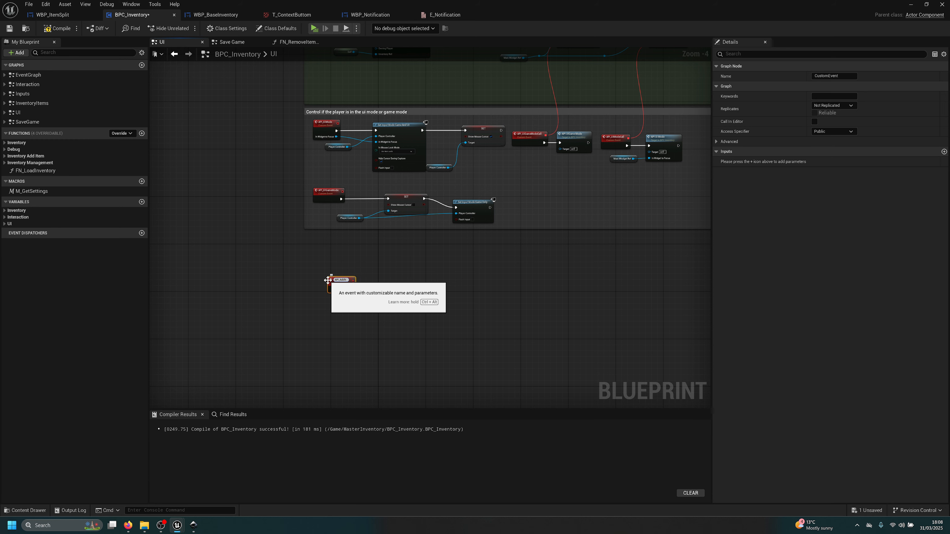
pyautogui.press('Return')
pyautogui.scroll(3, 357, 291)
pyautogui.moveTo(350, 286); pyautogui.dragTo(328, 278)
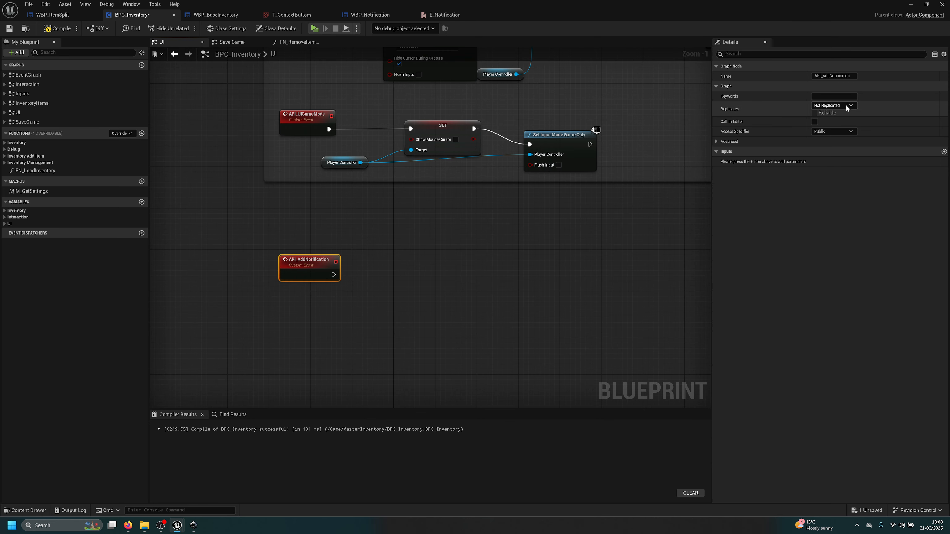
# Set API_AddNotification to replicate as Run on owning Client and make it reliable
pyautogui.click(834, 106)
pyautogui.click(832, 139)
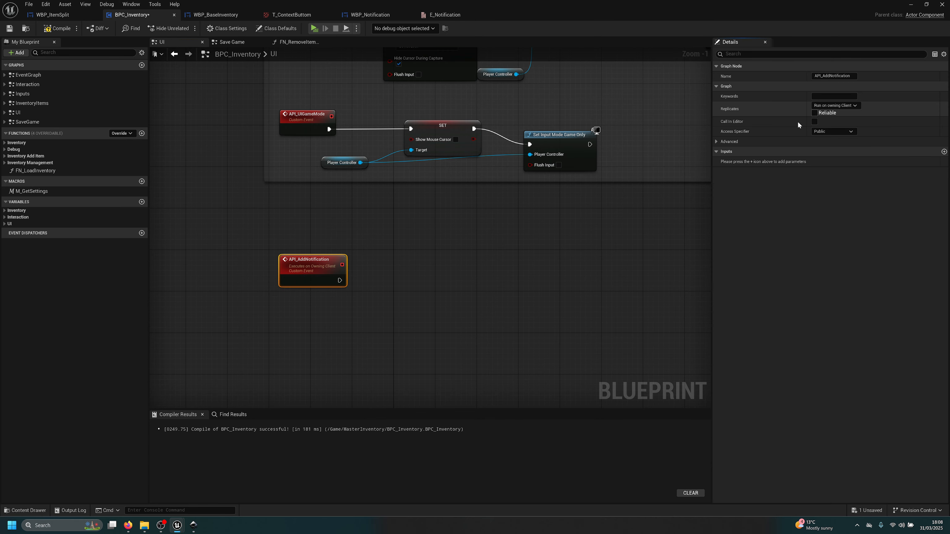
pyautogui.click(341, 162)
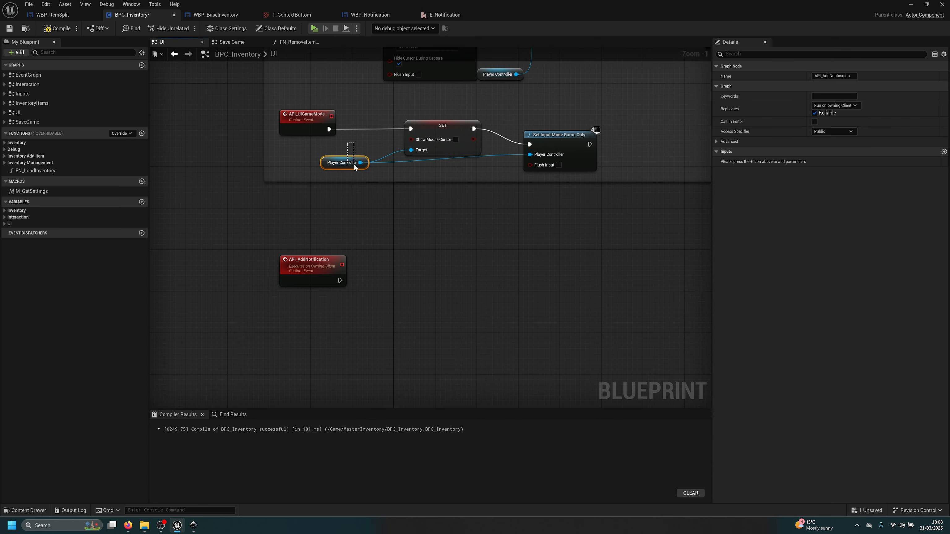
# Call API Add Notification on MainWindgetRef from the custom event, passing Type and In Text as event inputs
pyautogui.click(4, 224)
pyautogui.click(30, 231)
pyautogui.moveTo(359, 308); pyautogui.dragTo(426, 278)
pyautogui.click(393, 313)
pyautogui.write('api')
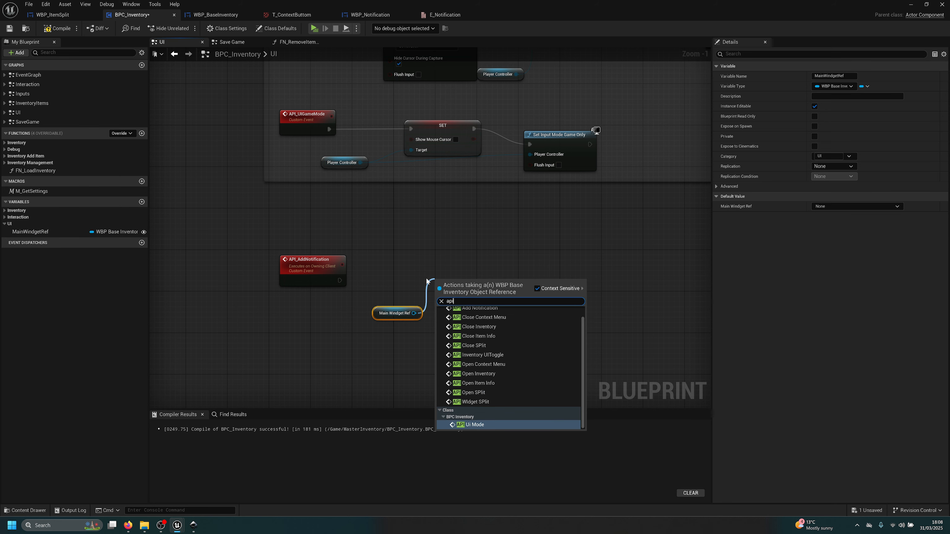
pyautogui.write(' a')
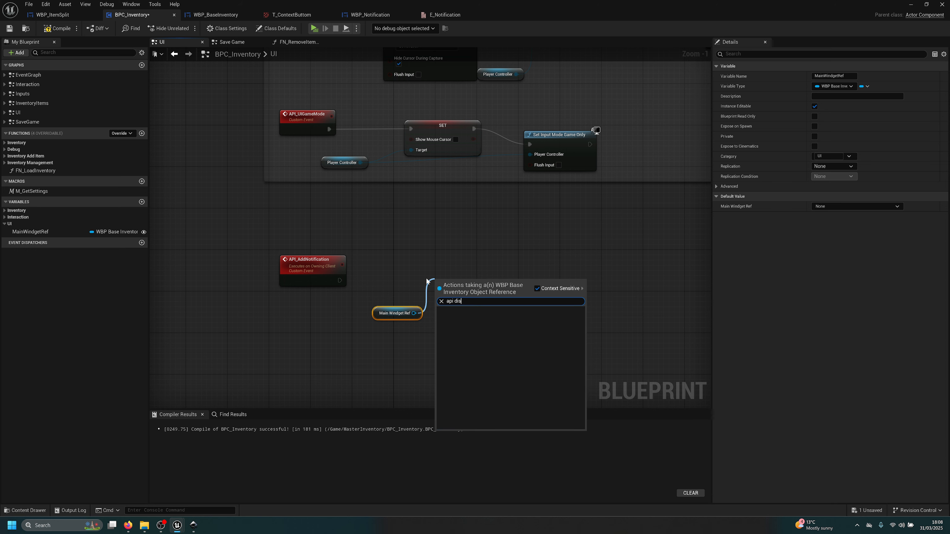
pyautogui.write('dd')
pyautogui.press('Return')
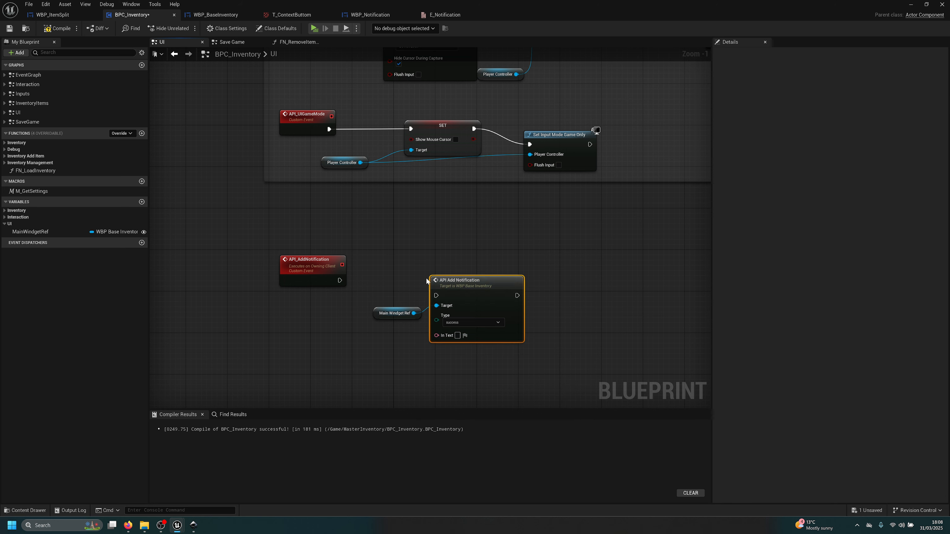
pyautogui.moveTo(339, 279); pyautogui.dragTo(309, 279)
pyautogui.moveTo(462, 311); pyautogui.dragTo(300, 278)
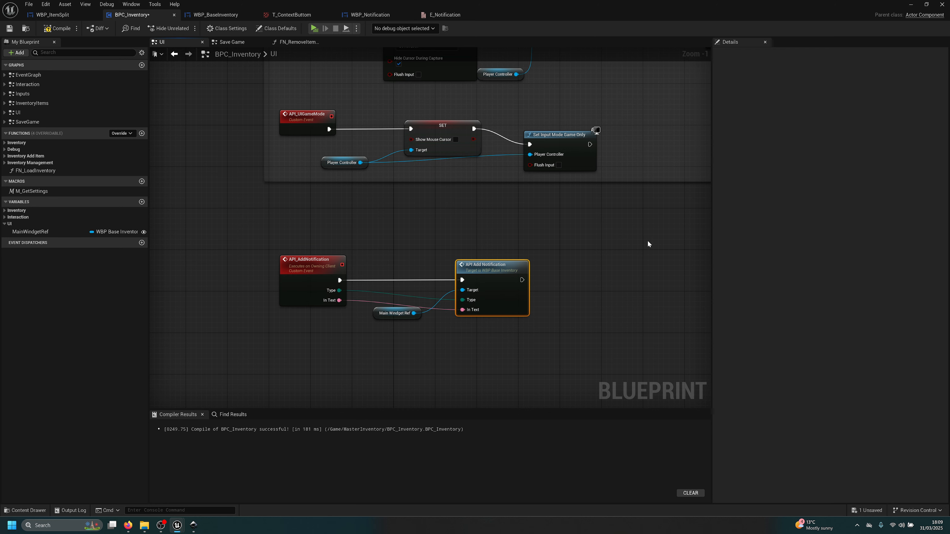
# Wrap the new event's nodes in a comment titled "Add a notification to the main widget"
pyautogui.moveTo(646, 242); pyautogui.dragTo(215, 343)
pyautogui.press('c')
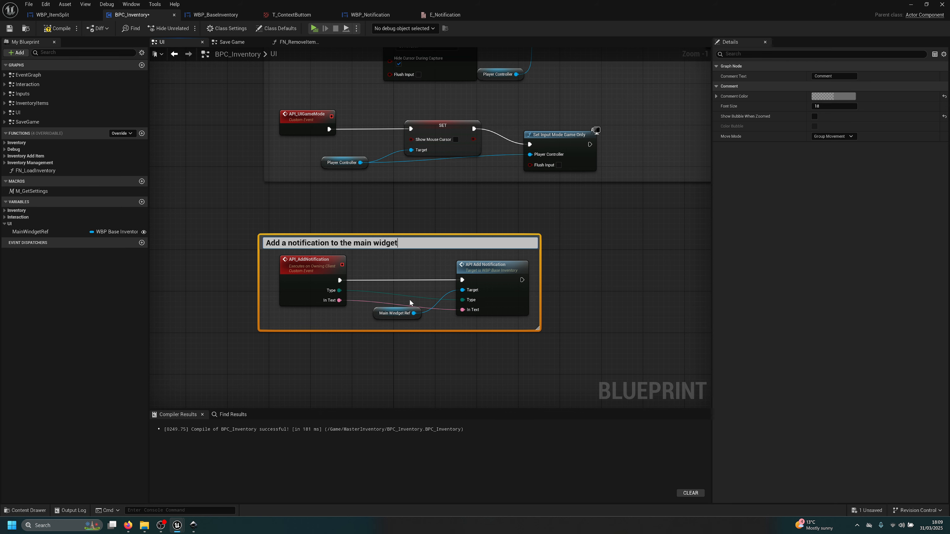
pyautogui.press('Return')
# Copy the name of the API_AddNotification event, and compile and save BPC_Inventory
pyautogui.doubleClick(299, 263)
pyautogui.hotkey('ctrl', 'c')
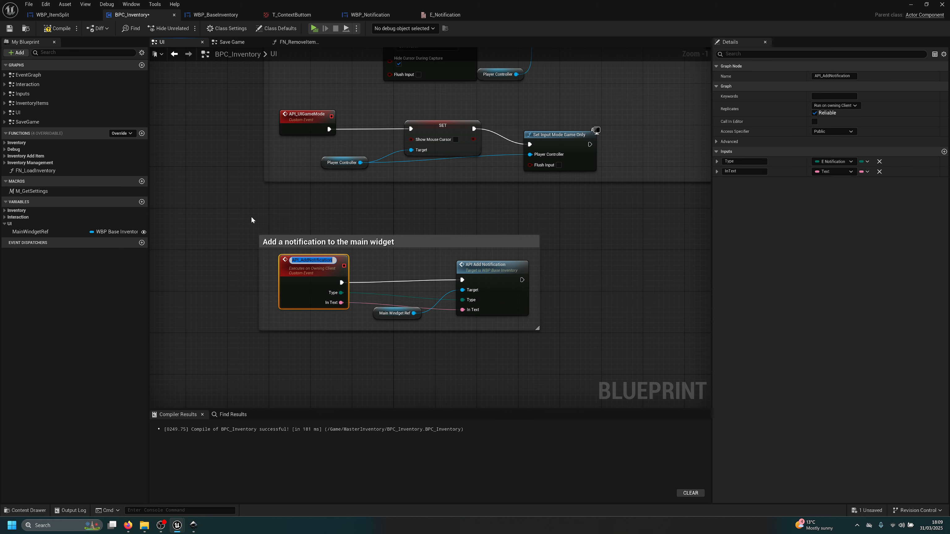
pyautogui.click(235, 200)
pyautogui.click(15, 29)
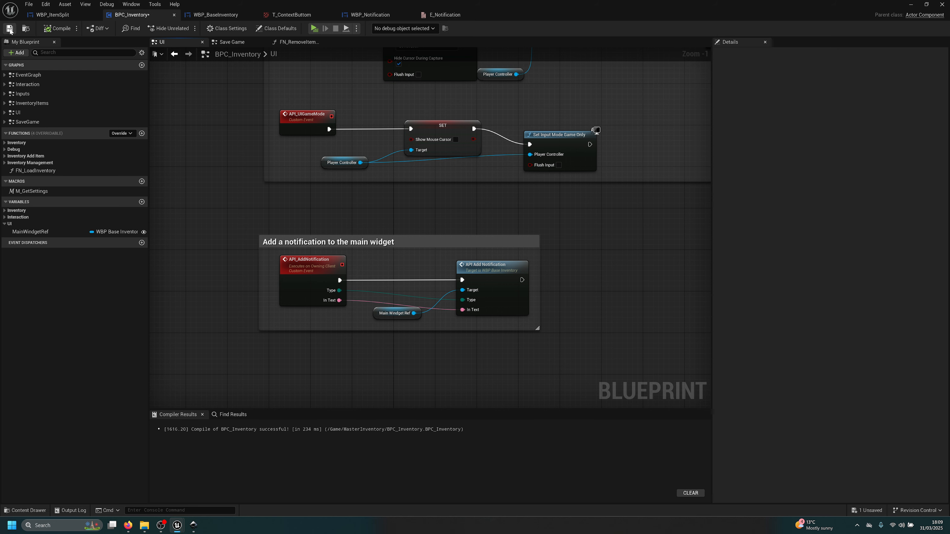
# Correct the split section's comment title in the InventoryItems graph to "When the user split the item"
pyautogui.click(295, 42)
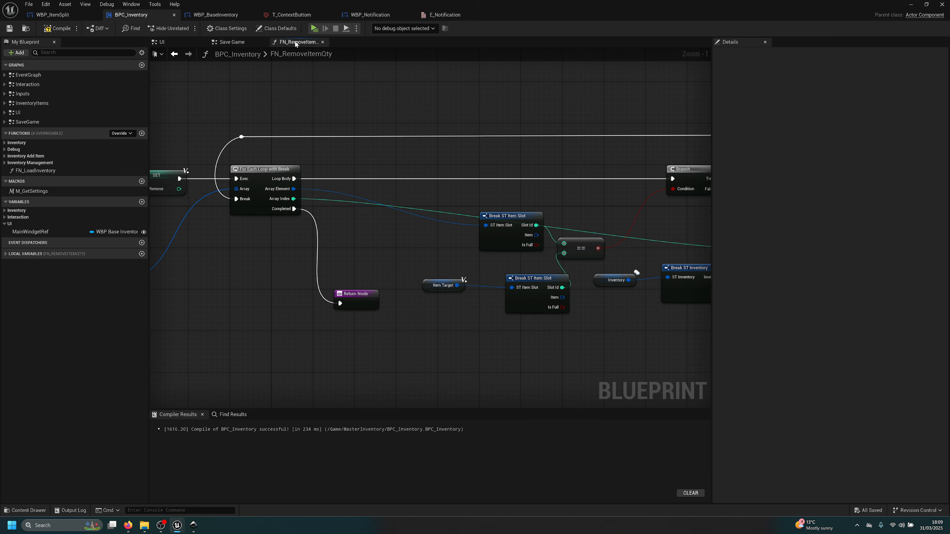
pyautogui.doubleClick(23, 103)
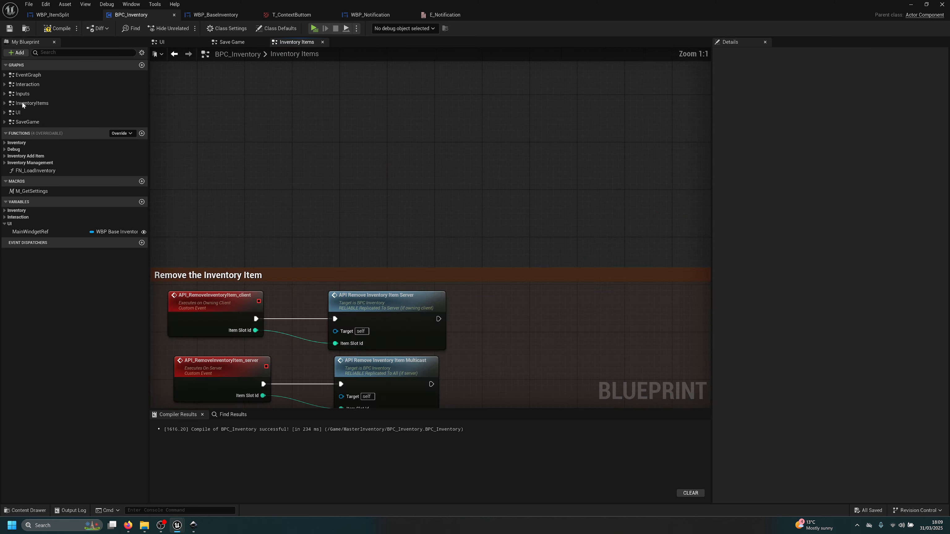
pyautogui.scroll(8, 423, 284)
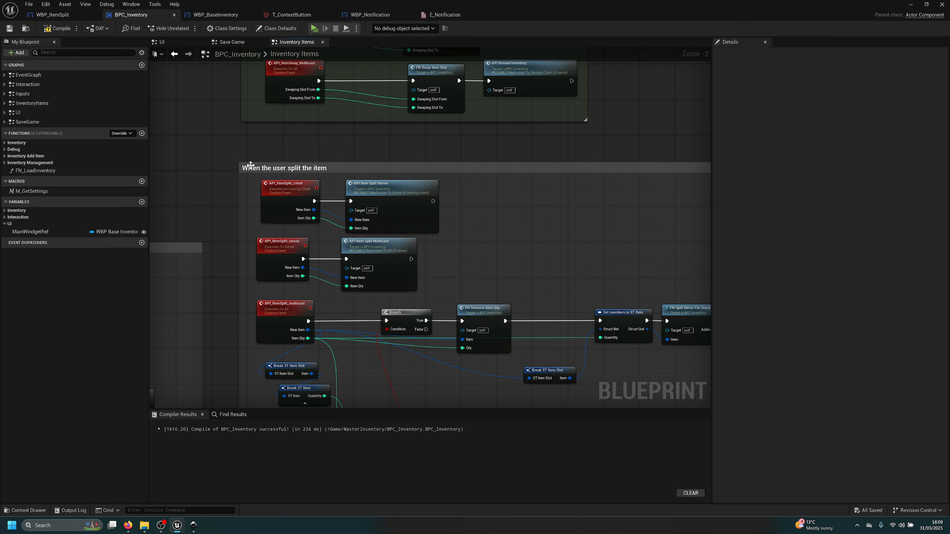
pyautogui.doubleClick(250, 166)
pyautogui.doubleClick(254, 167)
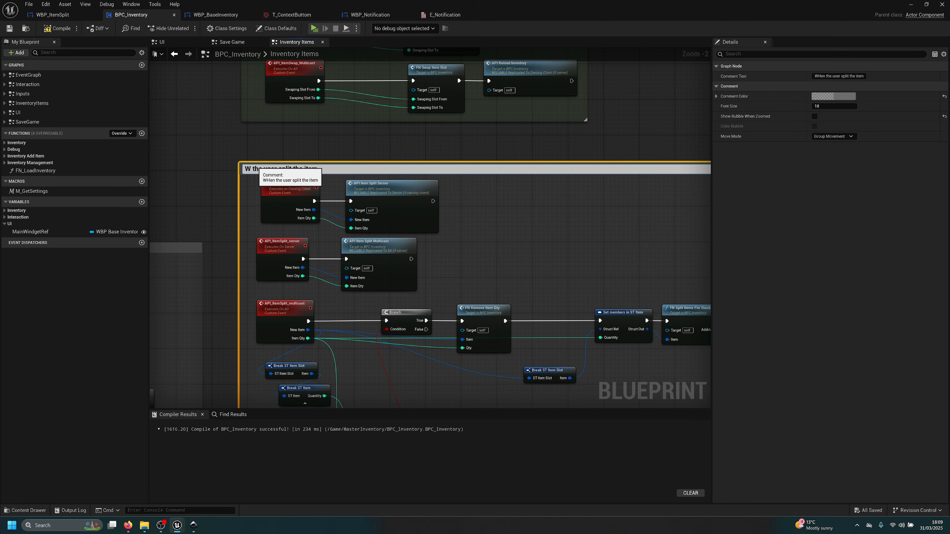
pyautogui.press('Return')
# Call API Add Notification from the False output of the Branch in API_ItemSplit_multicast
pyautogui.moveTo(385, 333); pyautogui.dragTo(339, 187, button='right')
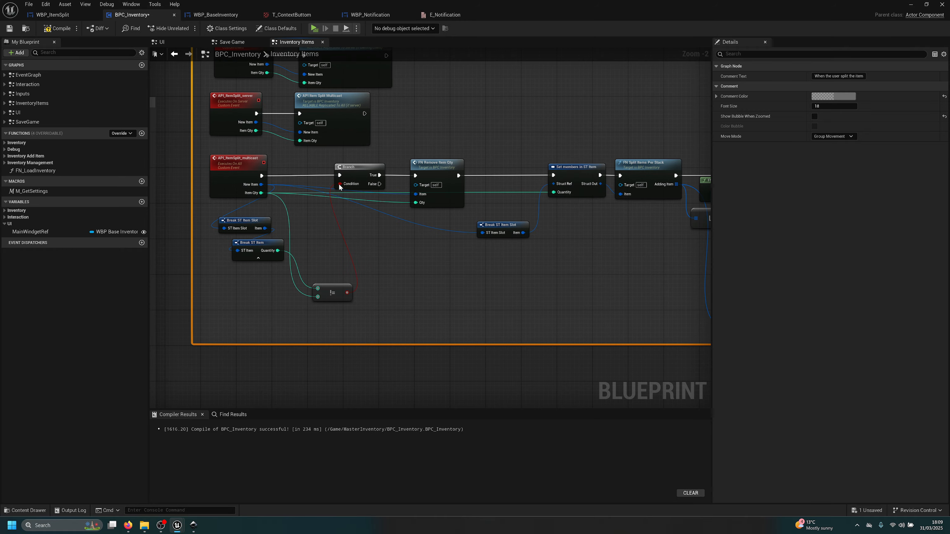
pyautogui.scroll(2, 338, 189)
pyautogui.moveTo(392, 176); pyautogui.dragTo(550, 287)
pyautogui.hotkey('ctrl', 'v')
# Set the notification call's type to danger and its text to "Please change the item qty.", and compile and save BPC_Inventory
pyautogui.click(518, 347)
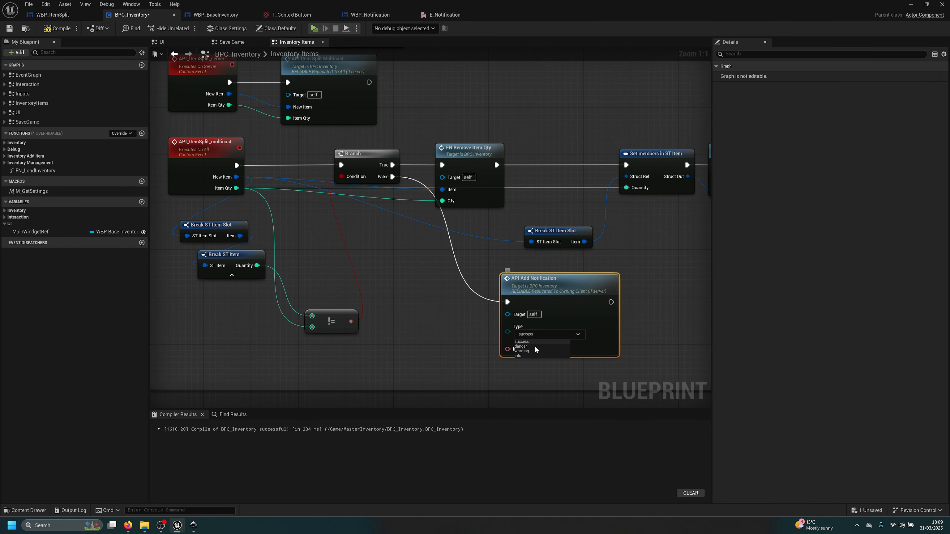
pyautogui.click(522, 347)
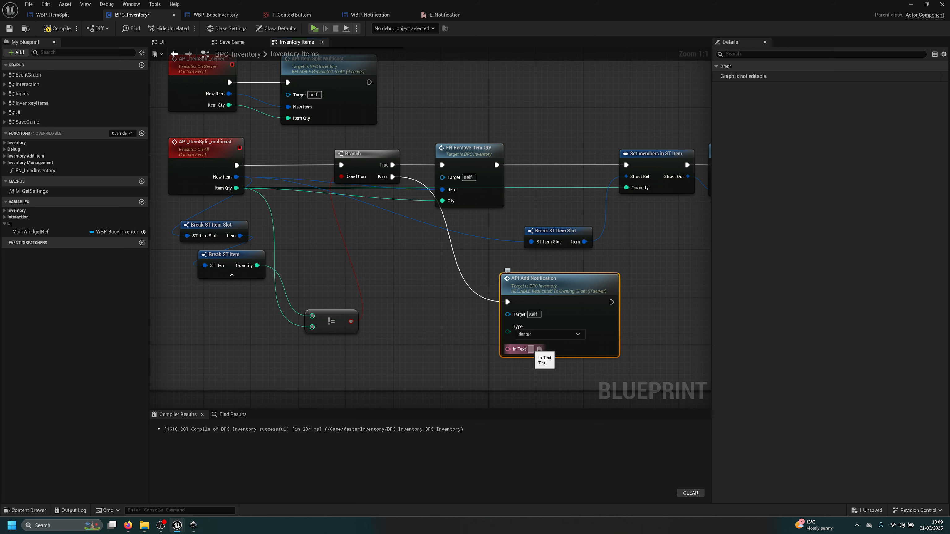
pyautogui.click(530, 349)
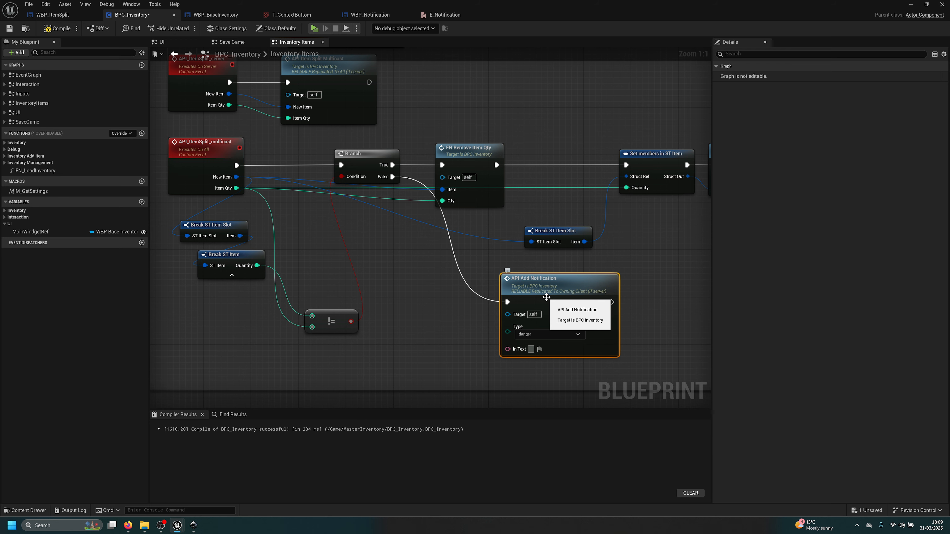
pyautogui.write('Please change')
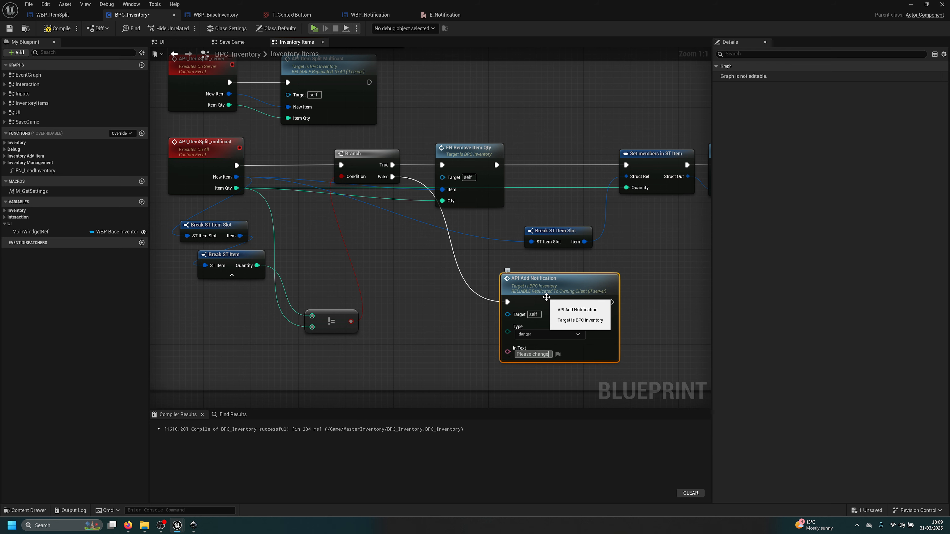
pyautogui.write(' the item qty.')
pyautogui.click(280, 178)
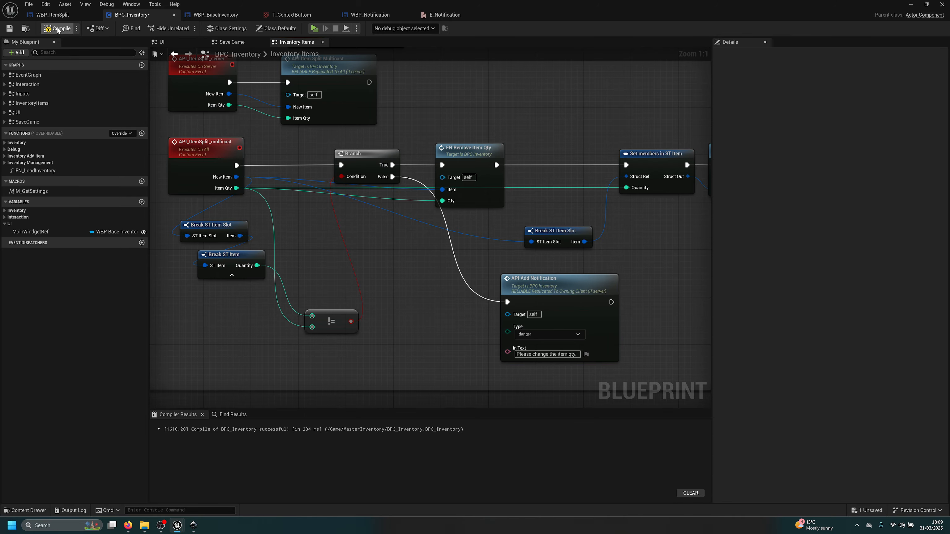
pyautogui.click(10, 28)
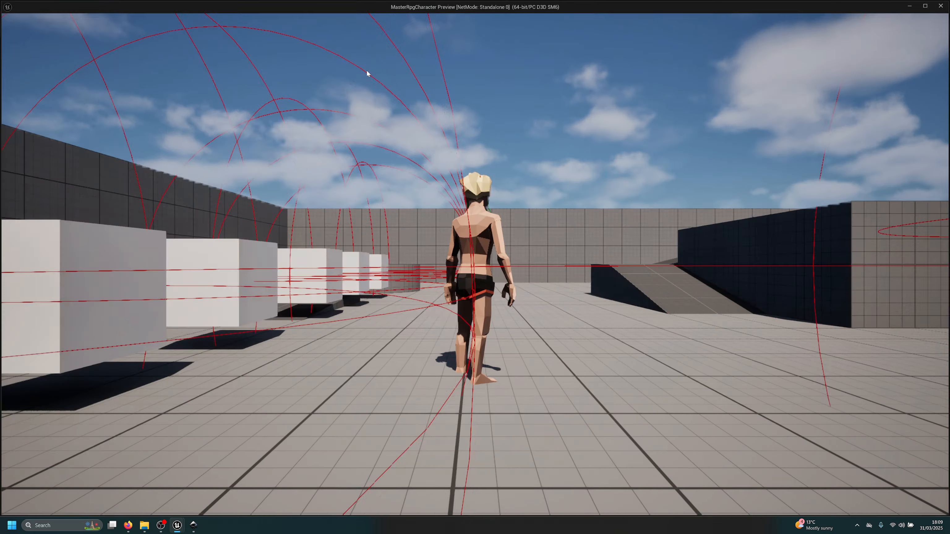
# Test the notification in the game preview by splitting the first apple stack in the inventory
pyautogui.press('w')
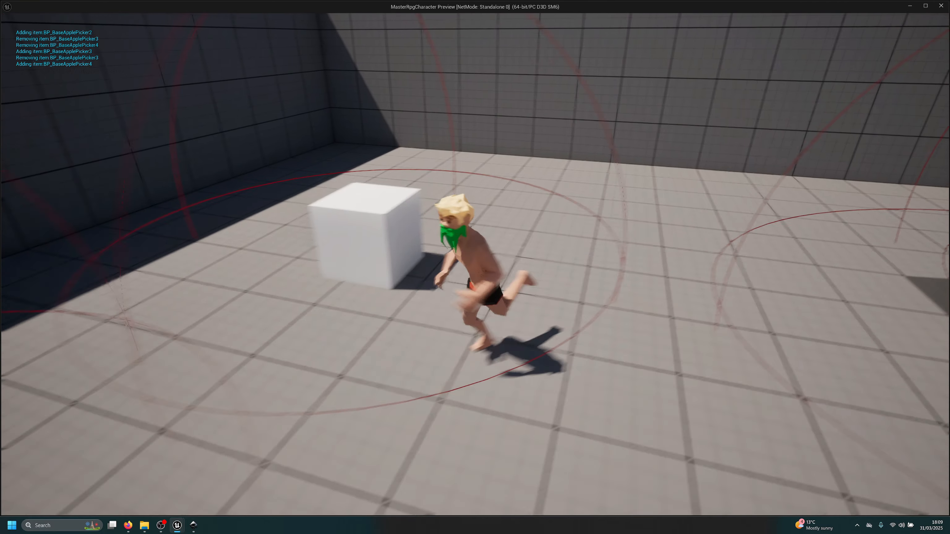
pyautogui.press('i')
pyautogui.rightClick(410, 191)
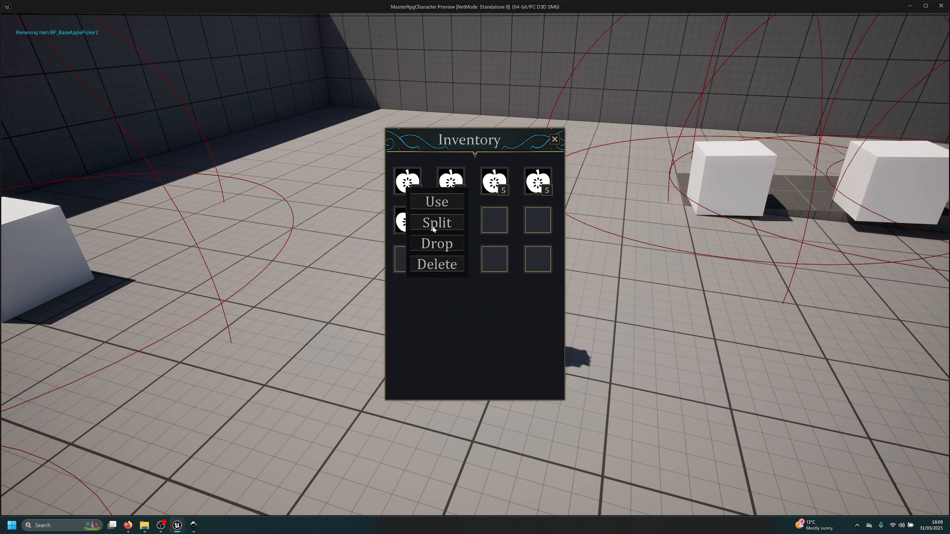
pyautogui.click(433, 227)
pyautogui.click(493, 297)
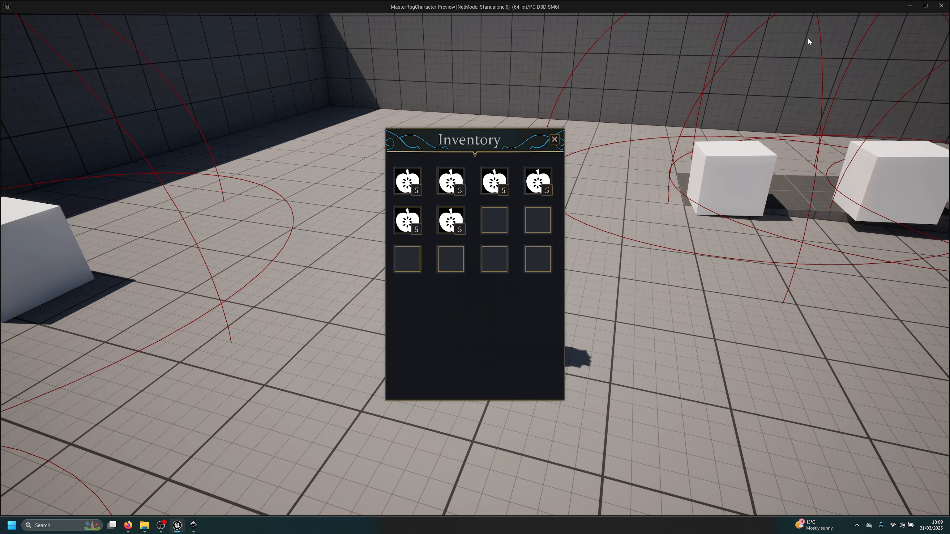
# Stop the preview and follow the API Add Notification call to the API_AddNotification event in WBP_BaseInventory
pyautogui.press('Escape')
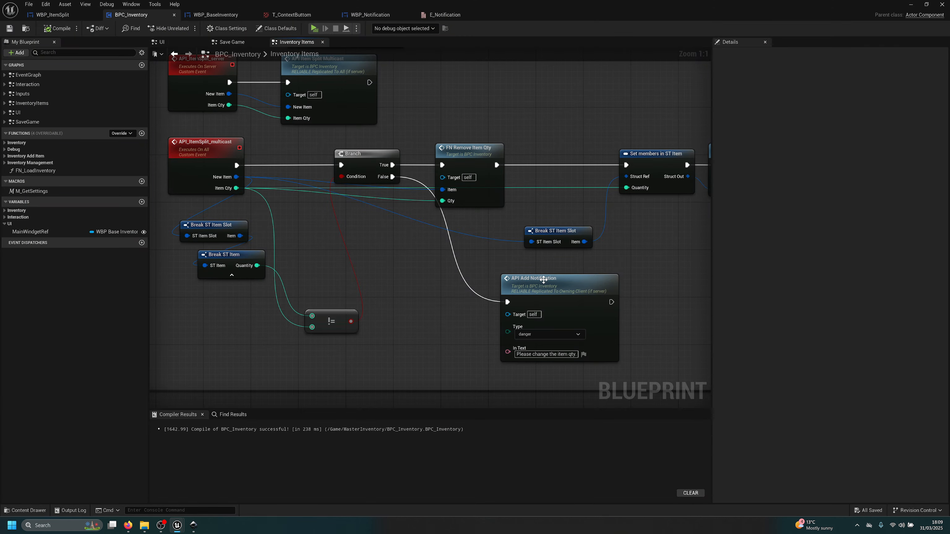
pyautogui.doubleClick(541, 278)
pyautogui.doubleClick(600, 224)
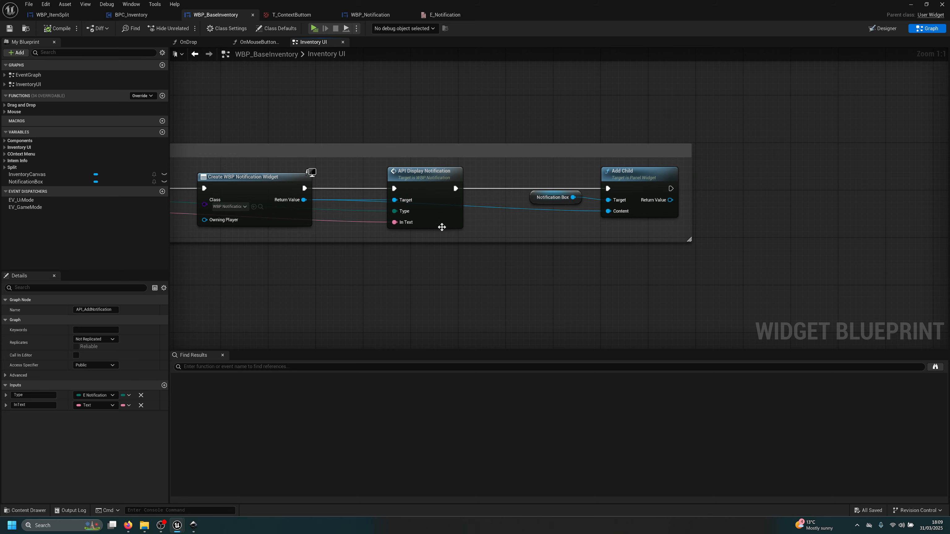
# Tidy the Notification Box and Create WBP Notification Widget nodes, and open the API Display Notification event in WBP_Notification
pyautogui.moveTo(433, 176); pyautogui.dragTo(611, 246)
pyautogui.click(505, 234)
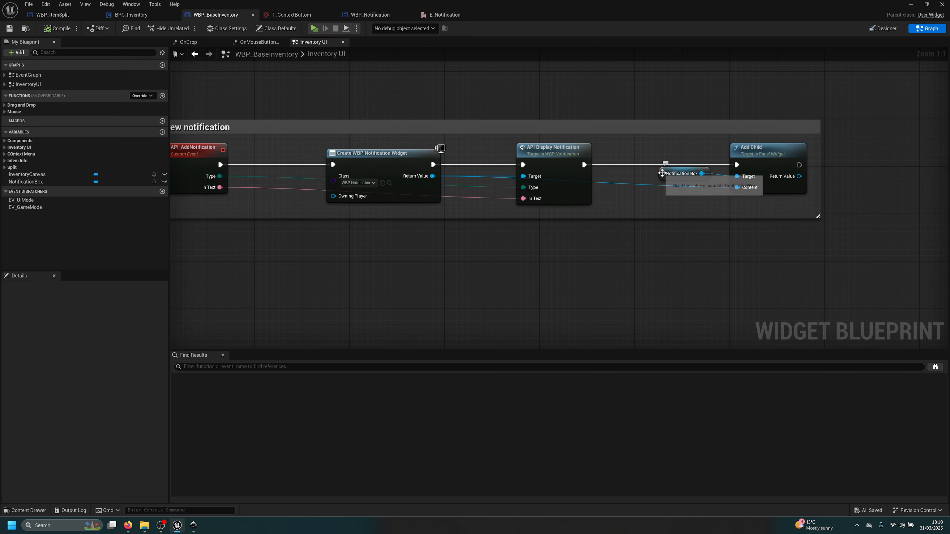
pyautogui.moveTo(662, 172); pyautogui.dragTo(626, 191)
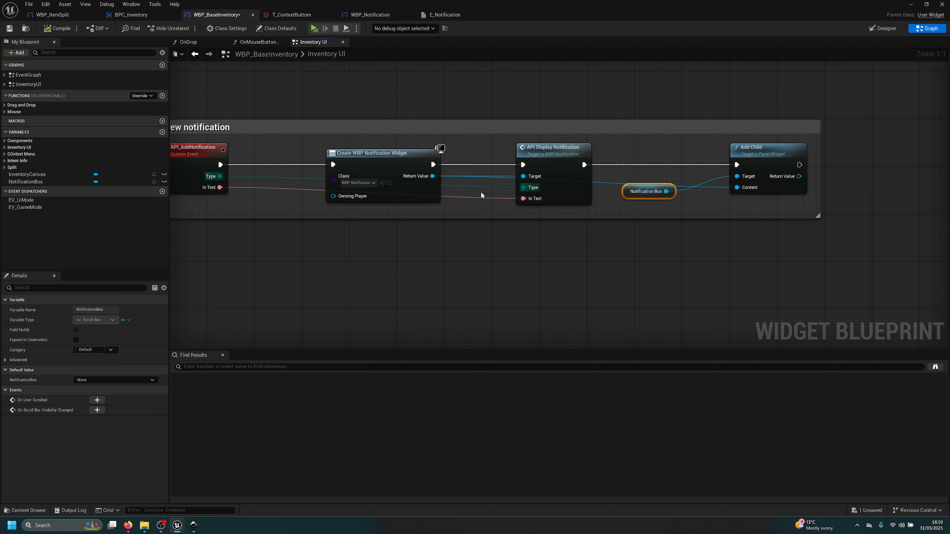
pyautogui.moveTo(404, 164)
pyautogui.mouseDown()
pyautogui.moveTo(398, 104)
pyautogui.moveTo(382, 142)
pyautogui.moveTo(385, 159)
pyautogui.mouseUp()
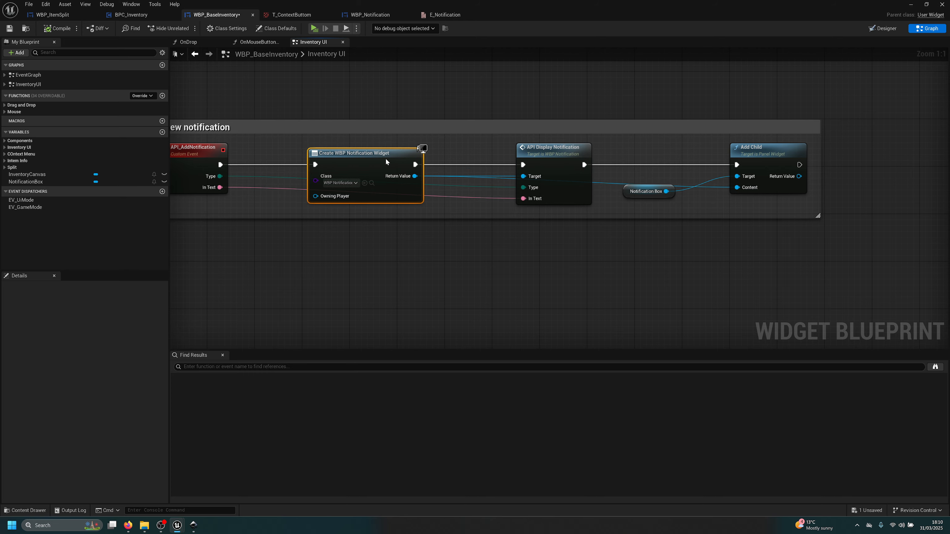
pyautogui.doubleClick(574, 158)
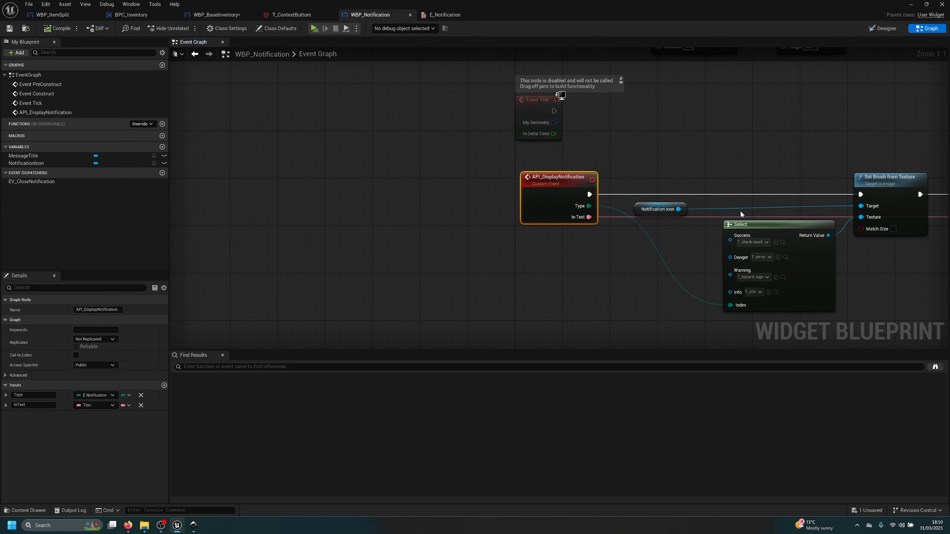
# Add a variable setter for Message Title's Color And Opacity and run it after SetText in API_DisplayNotification
pyautogui.moveTo(523, 173); pyautogui.dragTo(639, 219)
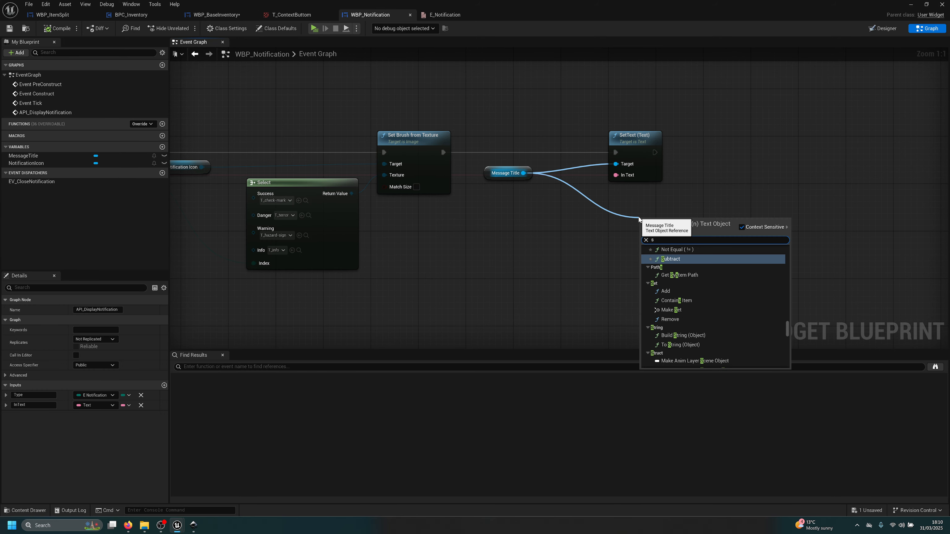
pyautogui.write('set color')
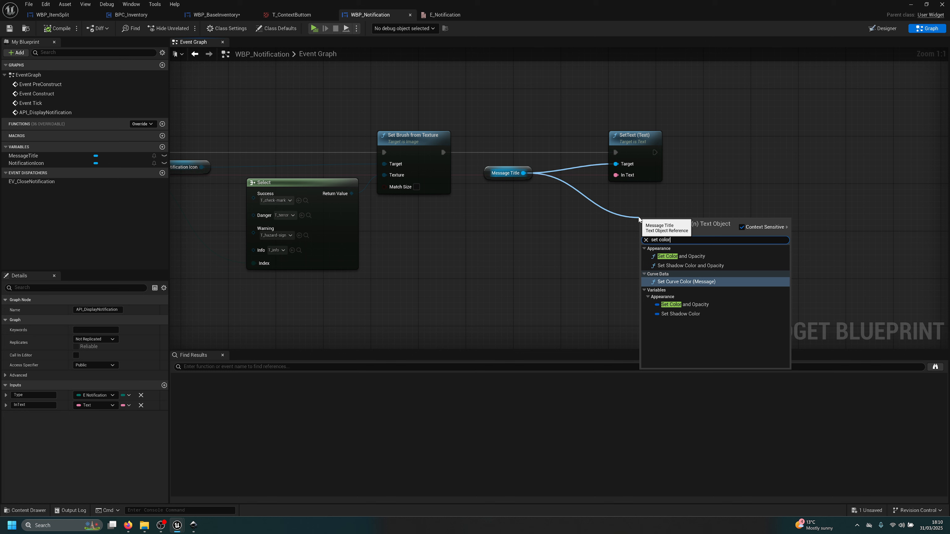
pyautogui.click(692, 304)
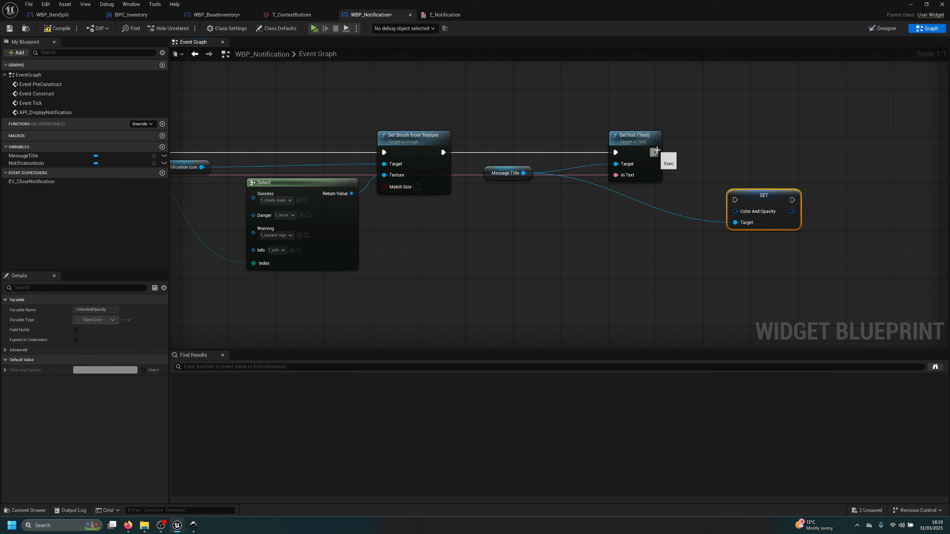
pyautogui.moveTo(654, 152); pyautogui.dragTo(492, 267)
# Feed the setter from a Make Slate Color node with a Select Color input, and try to drive the selection from the event's Type
pyautogui.write('make')
pyautogui.press('Return')
pyautogui.write('sw')
pyautogui.press('BackSpace')
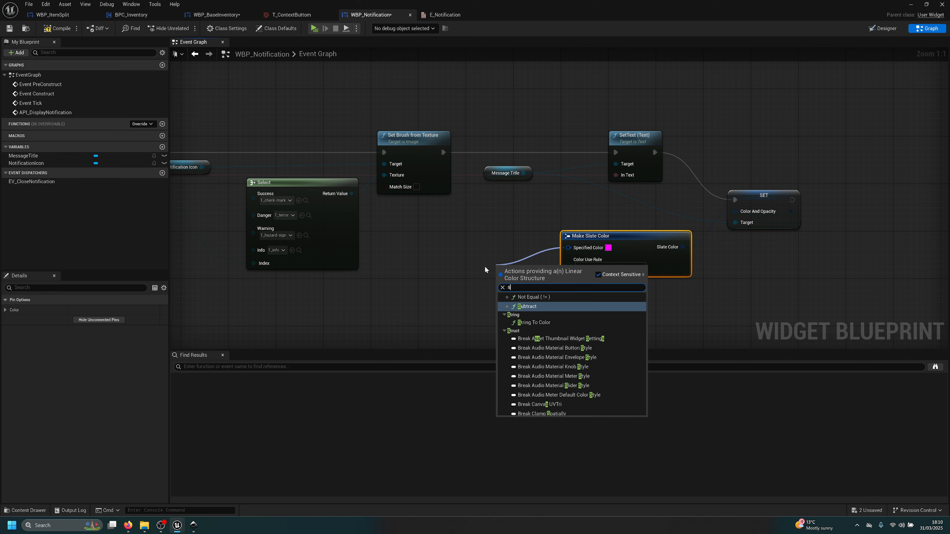
pyautogui.write('ele')
pyautogui.press('Return')
pyautogui.moveTo(544, 293); pyautogui.dragTo(509, 287)
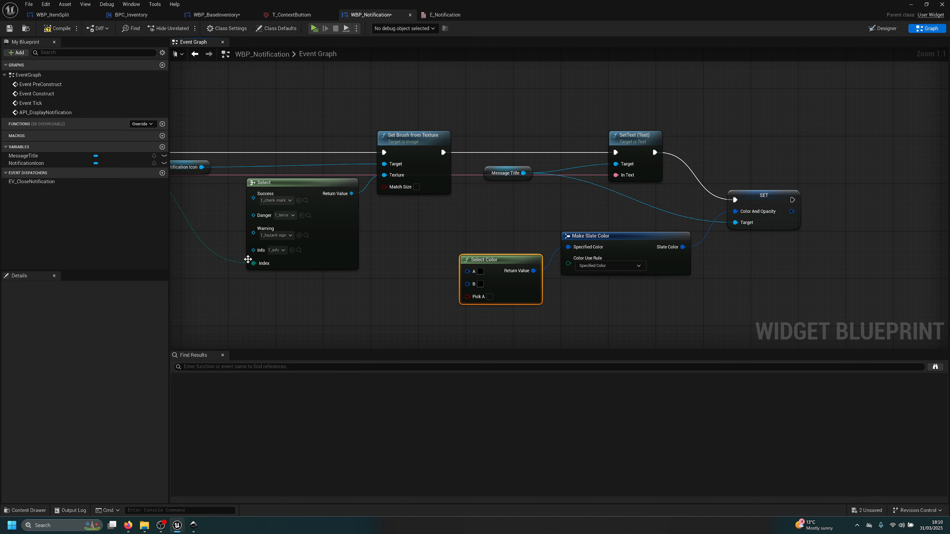
pyautogui.moveTo(183, 226); pyautogui.dragTo(285, 210, button='right')
pyautogui.moveTo(213, 149); pyautogui.dragTo(459, 298)
pyautogui.click(661, 299)
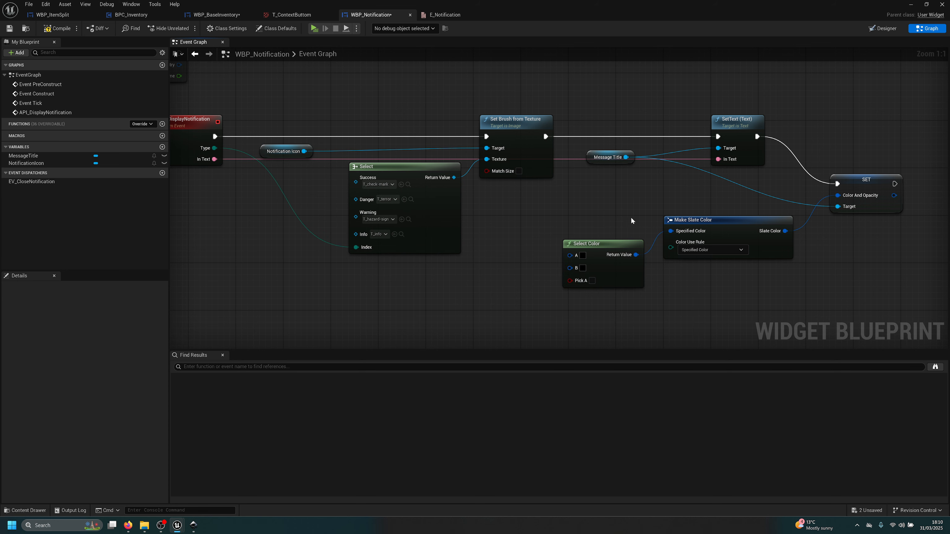
# Try a second Select Color node on Make Slate Color's Specified Color input, driven by the event's Type
pyautogui.click(604, 271)
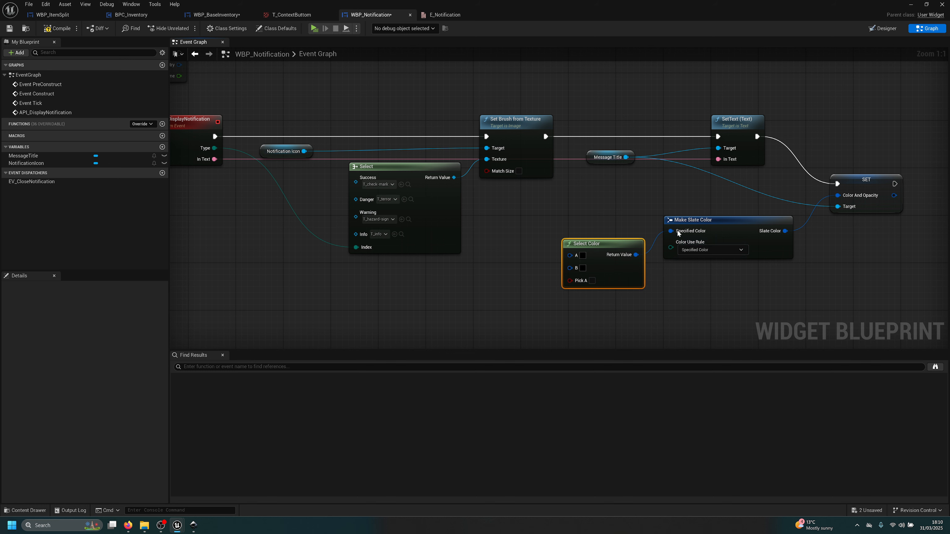
pyautogui.moveTo(677, 233); pyautogui.dragTo(536, 222)
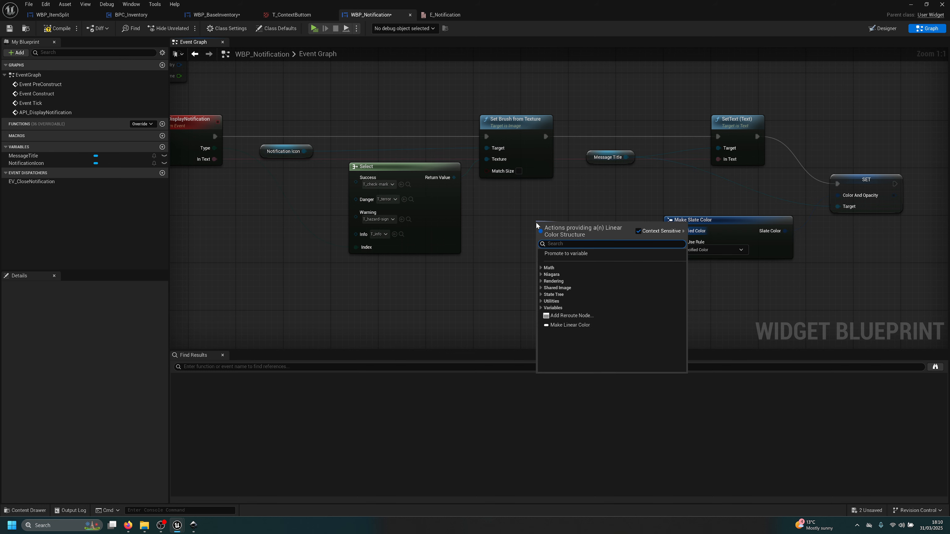
pyautogui.write('select')
pyautogui.press('Return')
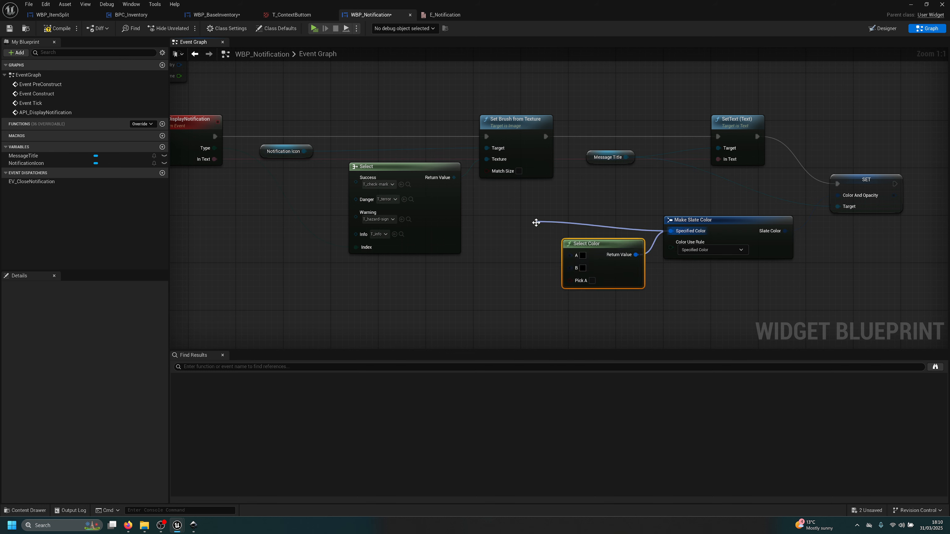
pyautogui.moveTo(539, 226); pyautogui.dragTo(492, 197)
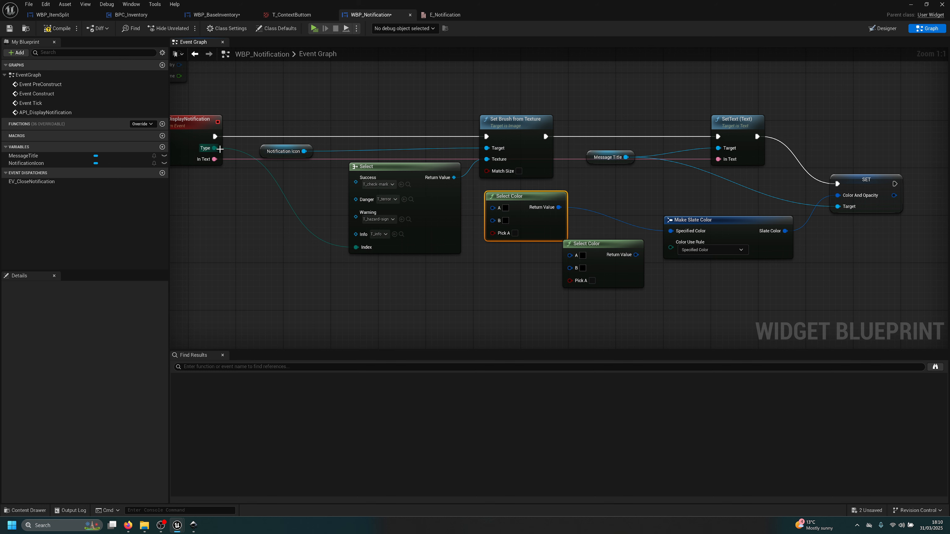
pyautogui.moveTo(219, 149); pyautogui.dragTo(514, 281)
# Delete both Select Color nodes, the Make Slate Color node and the Color And Opacity setter
pyautogui.moveTo(601, 200); pyautogui.dragTo(528, 279)
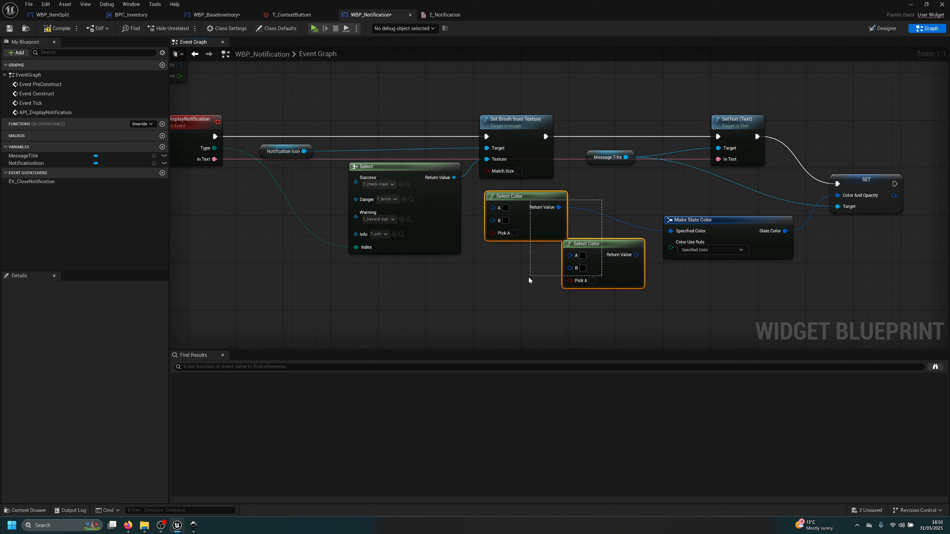
pyautogui.press('Delete')
pyautogui.click(765, 238)
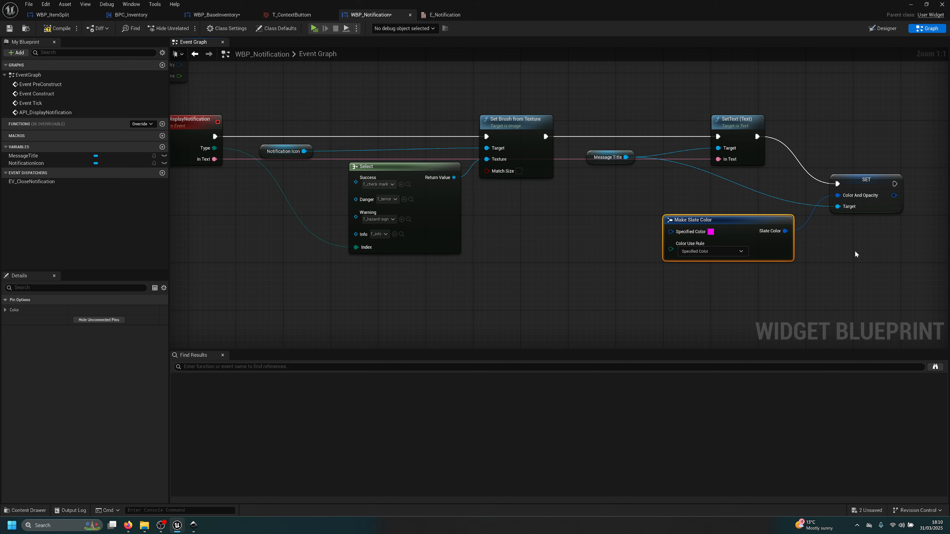
pyautogui.press('Delete')
pyautogui.moveTo(831, 238); pyautogui.dragTo(617, 188, button='right')
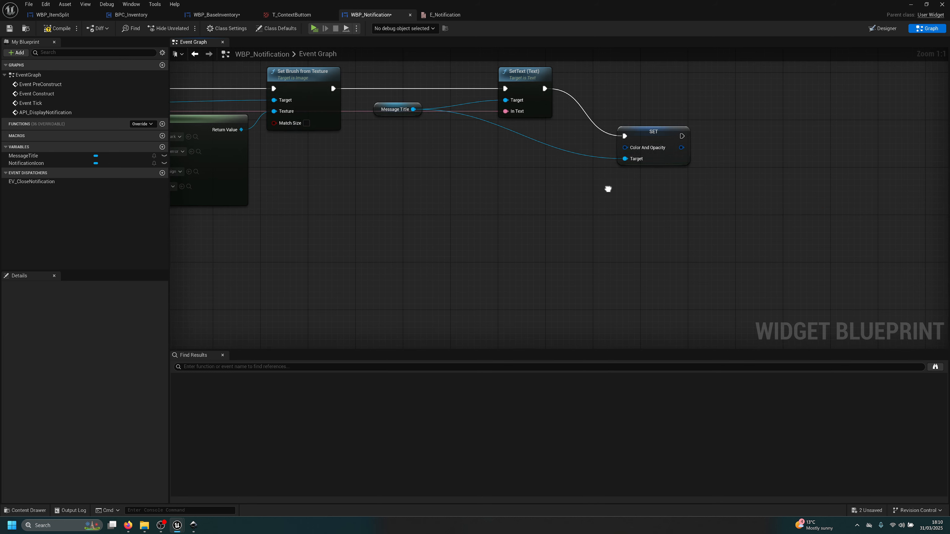
pyautogui.click(652, 132)
pyautogui.press('Delete')
# Call the Set Color and Opacity function on Message Title after SetText, with its color supplied by a generic Select node
pyautogui.moveTo(412, 108); pyautogui.dragTo(523, 165)
pyautogui.write('set color')
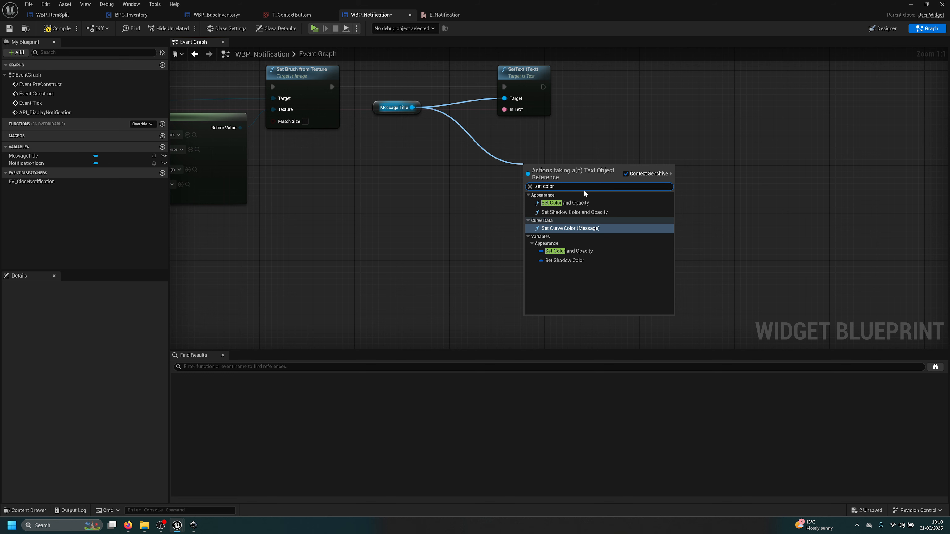
pyautogui.click(573, 205)
pyautogui.moveTo(528, 204); pyautogui.dragTo(378, 198)
pyautogui.write('sel')
pyautogui.press('Return')
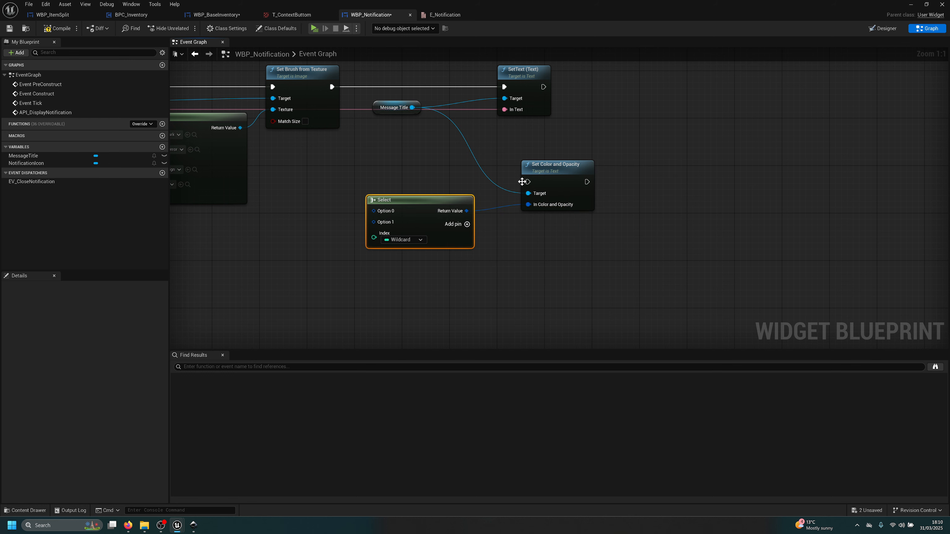
pyautogui.moveTo(528, 181); pyautogui.dragTo(543, 87)
pyautogui.moveTo(566, 167); pyautogui.dragTo(648, 149)
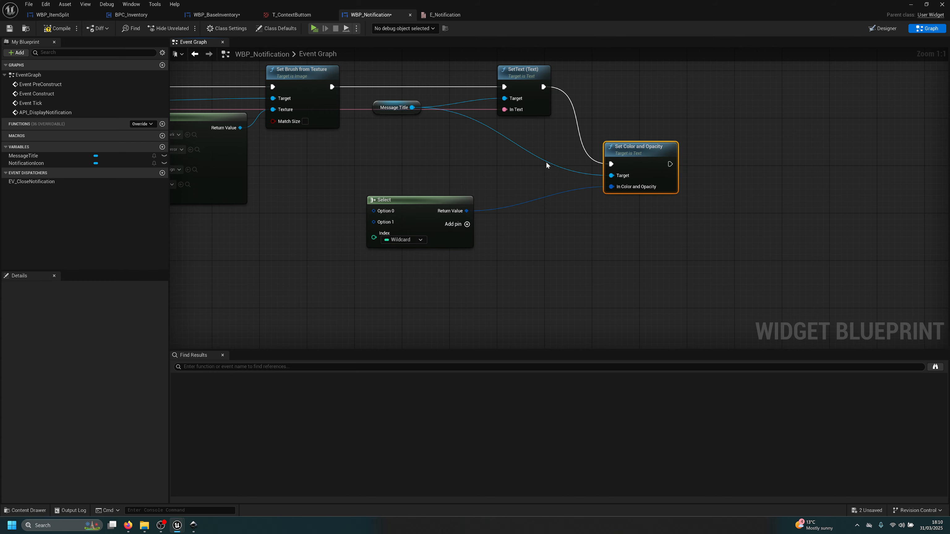
# Connect the Type of API_DisplayNotification to the new Select node's Index, and place the node beside Set Color and Opacity
pyautogui.moveTo(542, 82); pyautogui.dragTo(721, 59, button='right')
pyautogui.moveTo(348, 146); pyautogui.dragTo(444, 200, button='right')
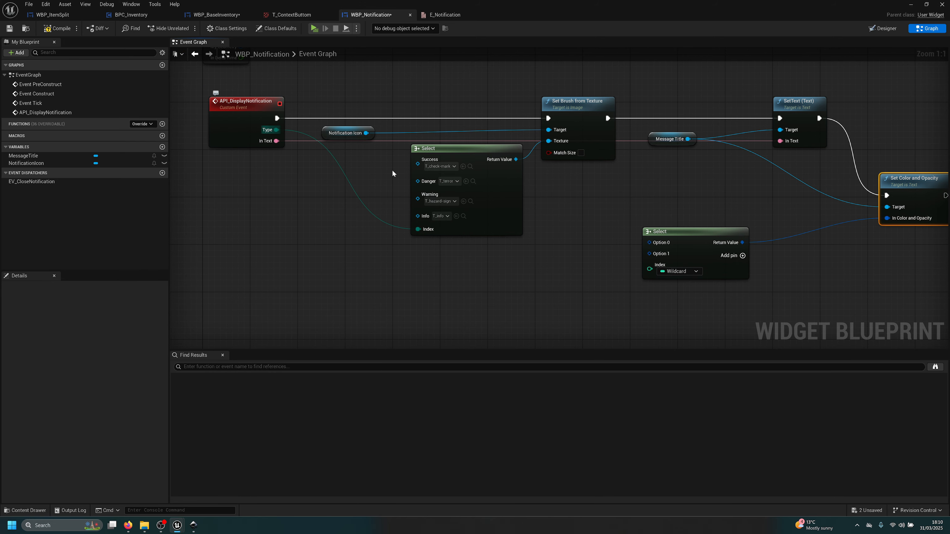
pyautogui.moveTo(276, 130); pyautogui.dragTo(601, 242)
pyautogui.moveTo(819, 253); pyautogui.dragTo(572, 252, button='right')
pyautogui.moveTo(446, 274); pyautogui.dragTo(597, 273)
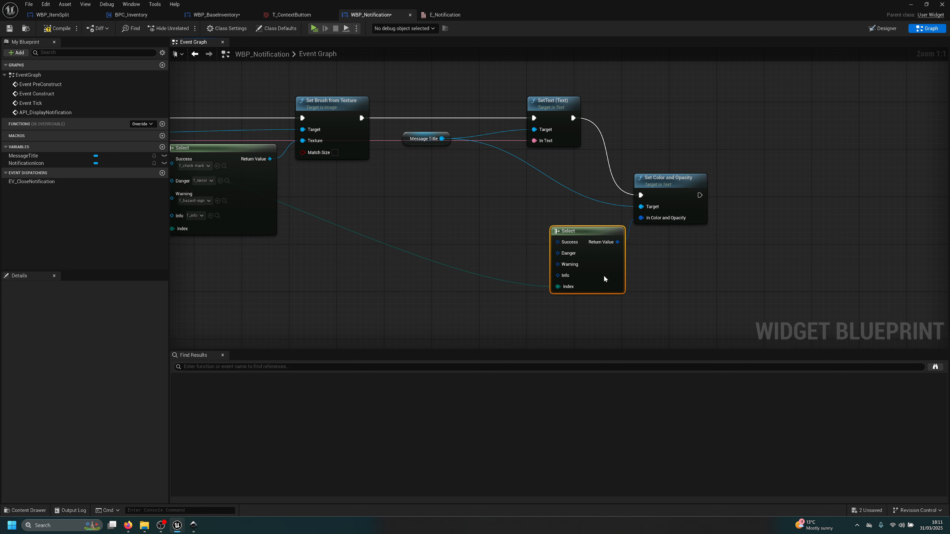
# Feed the Select node's Success option from a Make Slate Color node set to light green, hex sRGB 97FFC5FF
pyautogui.moveTo(554, 242); pyautogui.dragTo(335, 187)
pyautogui.write('make')
pyautogui.press('Return')
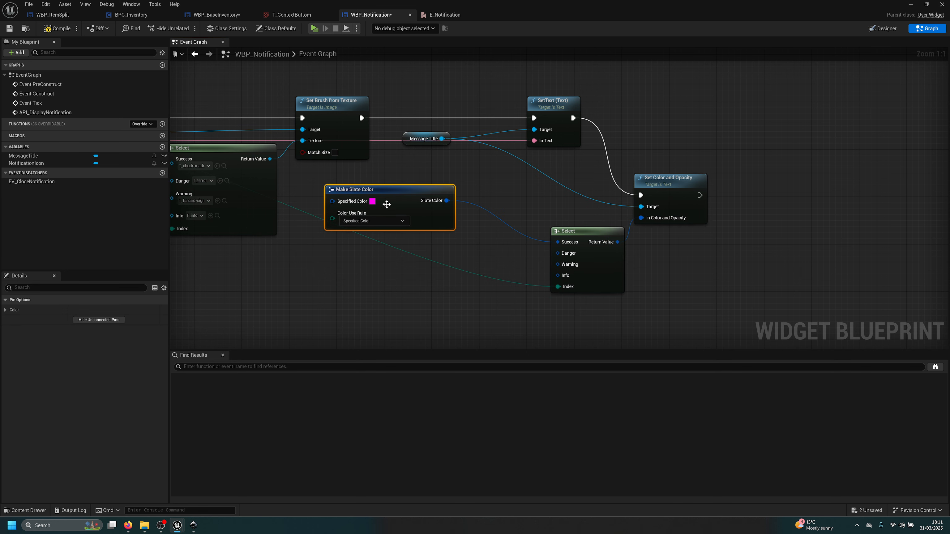
pyautogui.click(373, 202)
pyautogui.click(398, 281)
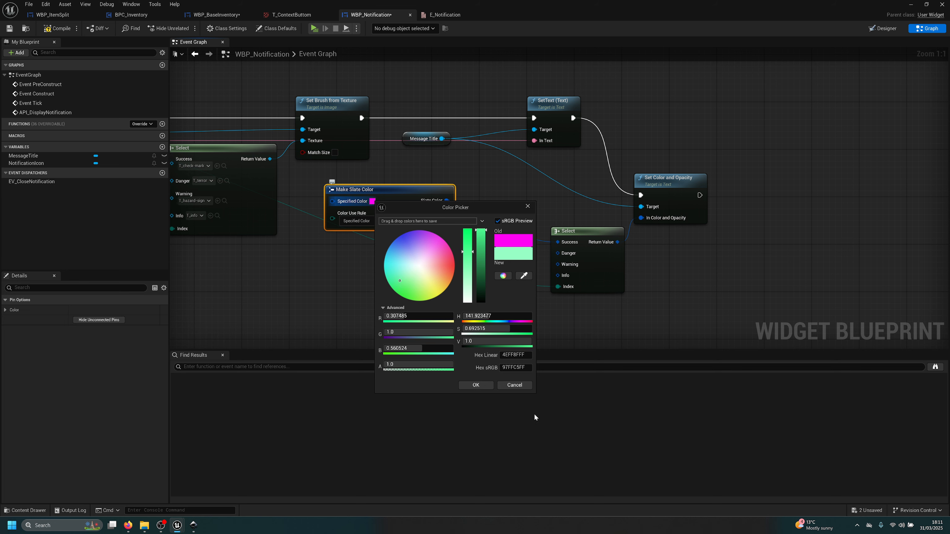
pyautogui.click(476, 385)
# Duplicate the Make Slate Color node for the Danger option and set its color to light red
pyautogui.hotkey('ctrl', 'd')
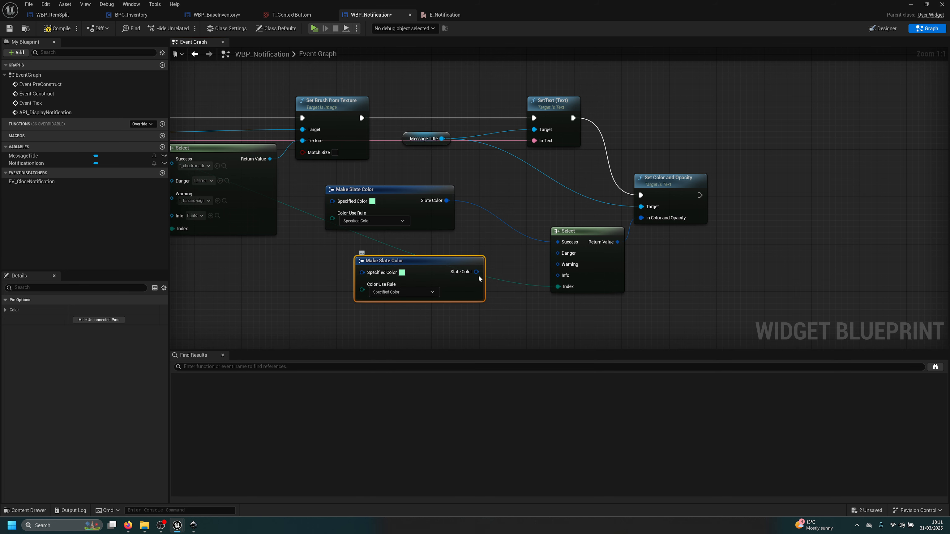
pyautogui.moveTo(476, 272); pyautogui.dragTo(557, 253)
pyautogui.moveTo(417, 269); pyautogui.dragTo(400, 263)
pyautogui.click(384, 266)
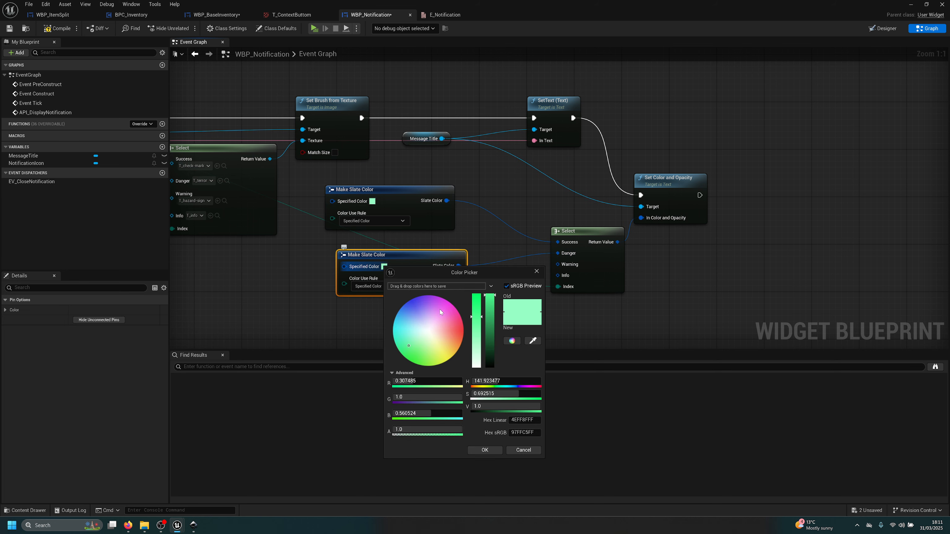
pyautogui.moveTo(439, 309); pyautogui.dragTo(452, 329)
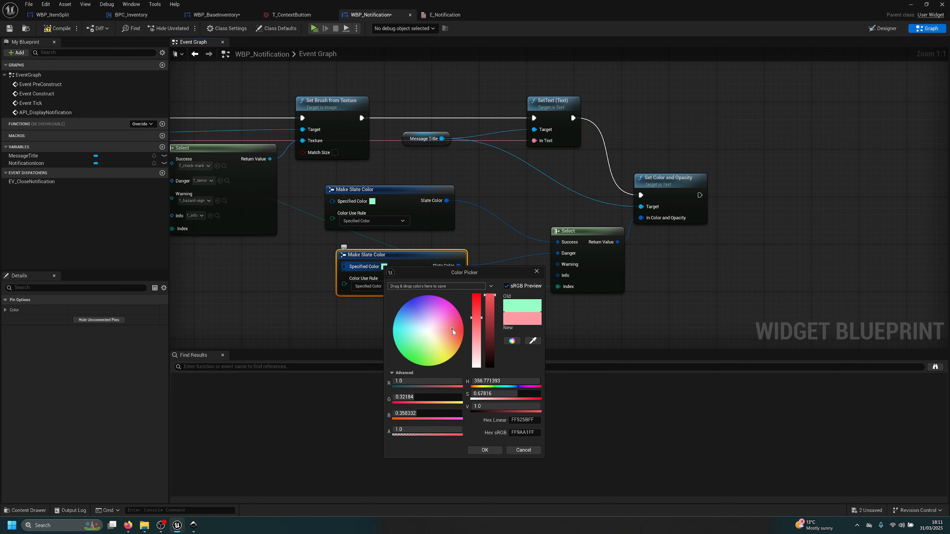
pyautogui.click(484, 450)
pyautogui.moveTo(407, 262); pyautogui.dragTo(396, 249)
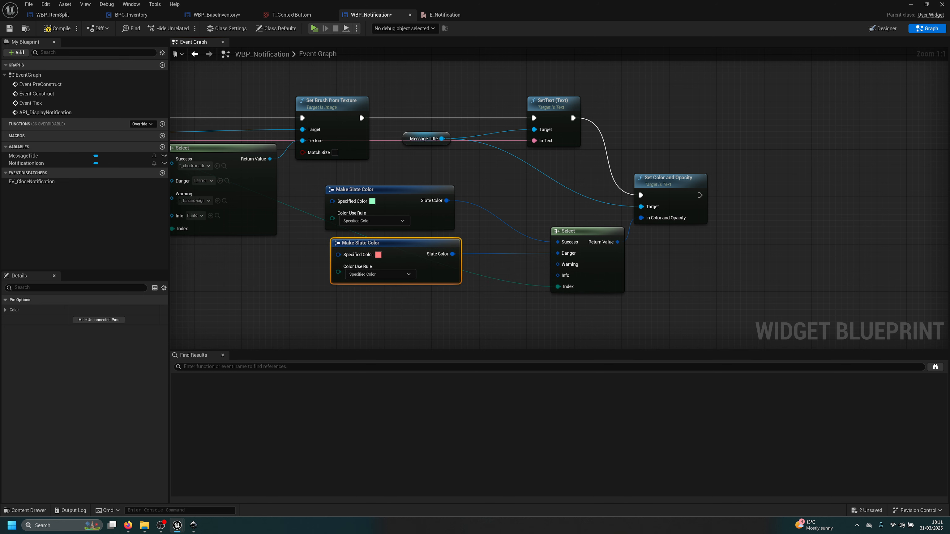
# Duplicate the Make Slate Color node for the Warning option and set its color to light yellow, hex sRGB FFE488FF
pyautogui.moveTo(434, 325); pyautogui.dragTo(447, 246, button='right')
pyautogui.hotkey('ctrl', 'd')
pyautogui.moveTo(577, 259); pyautogui.dragTo(570, 186)
pyautogui.moveTo(515, 259); pyautogui.dragTo(409, 235)
pyautogui.click(395, 236)
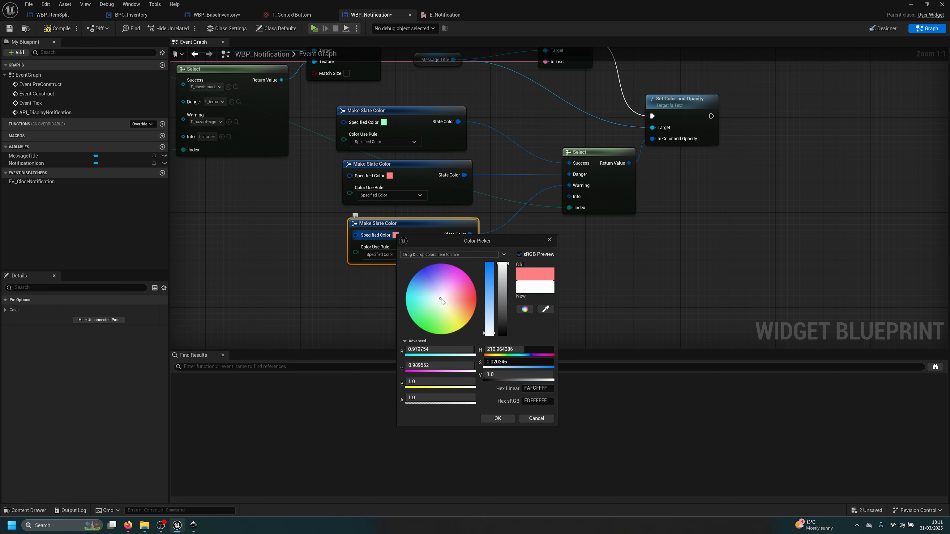
pyautogui.click(462, 314)
pyautogui.click(503, 414)
pyautogui.moveTo(460, 305); pyautogui.dragTo(409, 242)
# Duplicate the Make Slate Color node for the Info option, set its color to light blue, and compile WBP_Notification
pyautogui.hotkey('ctrl', 'd')
pyautogui.moveTo(529, 324); pyautogui.dragTo(569, 196)
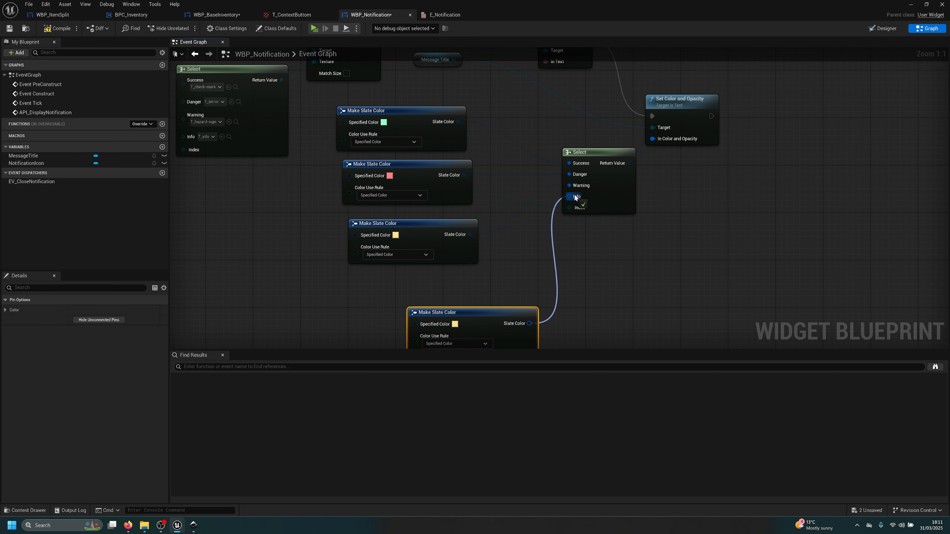
pyautogui.moveTo(459, 329); pyautogui.dragTo(404, 287)
pyautogui.click(402, 283)
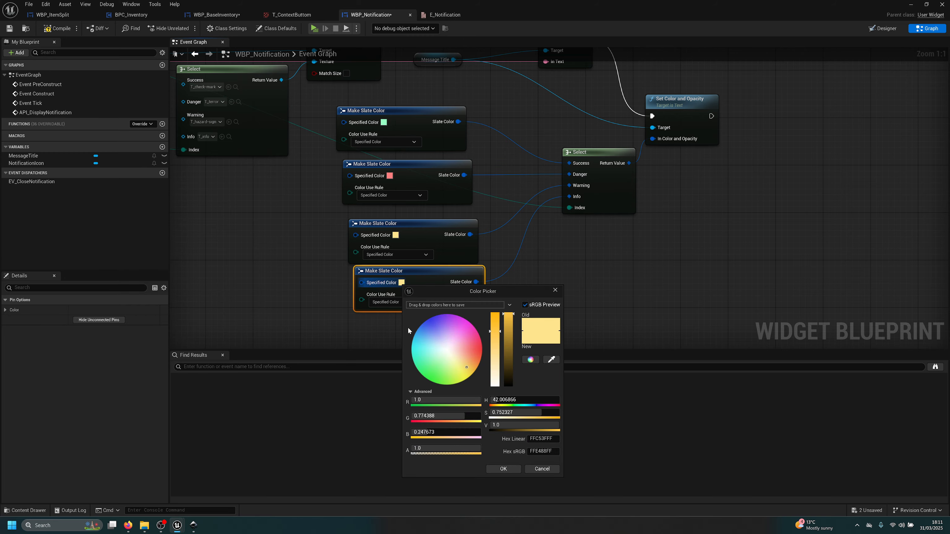
pyautogui.moveTo(419, 332)
pyautogui.mouseDown()
pyautogui.moveTo(431, 335)
pyautogui.moveTo(423, 341)
pyautogui.mouseUp()
pyautogui.click(503, 469)
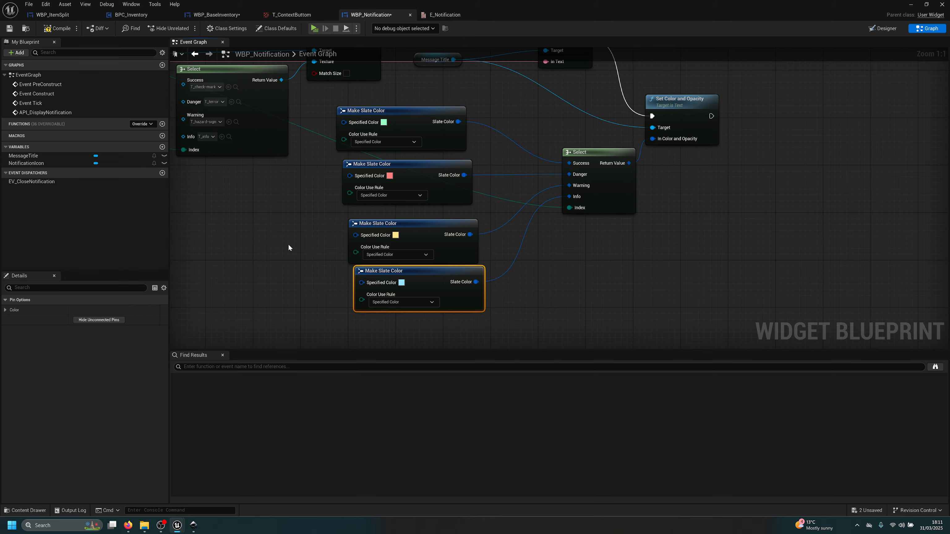
pyautogui.click(57, 29)
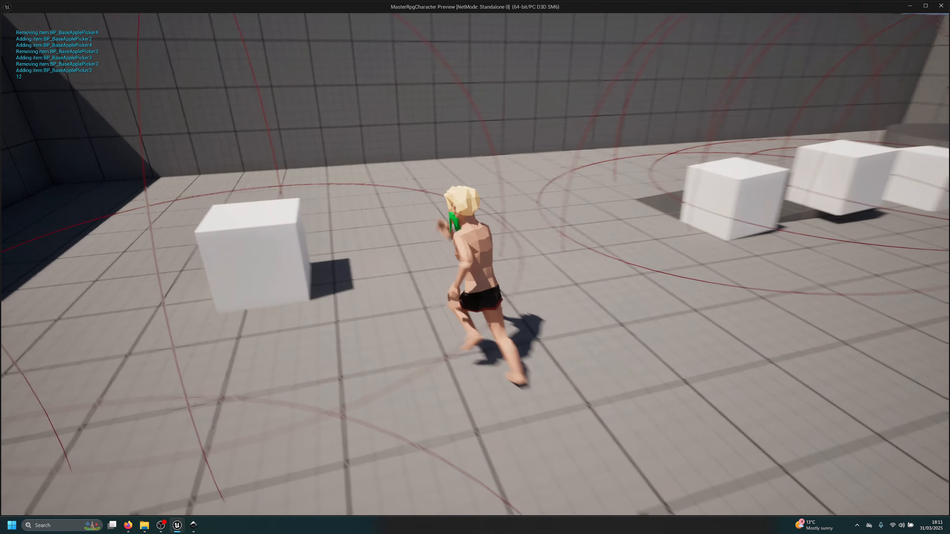
# Test the danger notification in the game preview by confirming splits of an apple stack several times without changing the quantity
pyautogui.press('i')
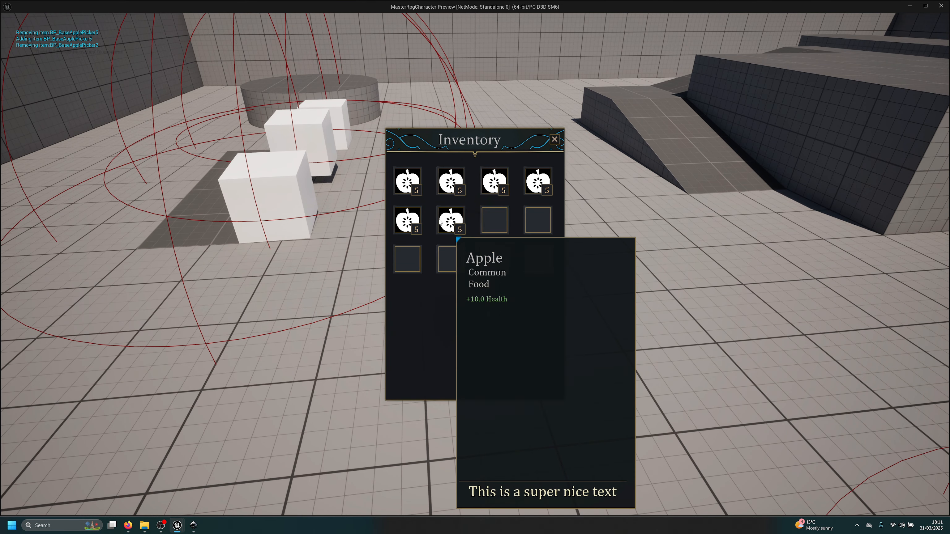
pyautogui.rightClick(442, 222)
pyautogui.click(460, 256)
pyautogui.click(475, 292)
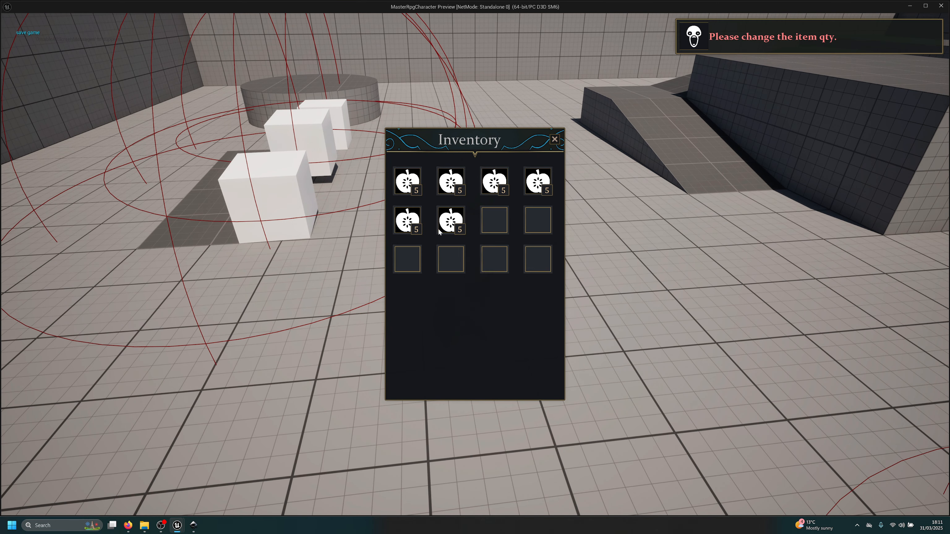
pyautogui.rightClick(453, 226)
pyautogui.click(477, 267)
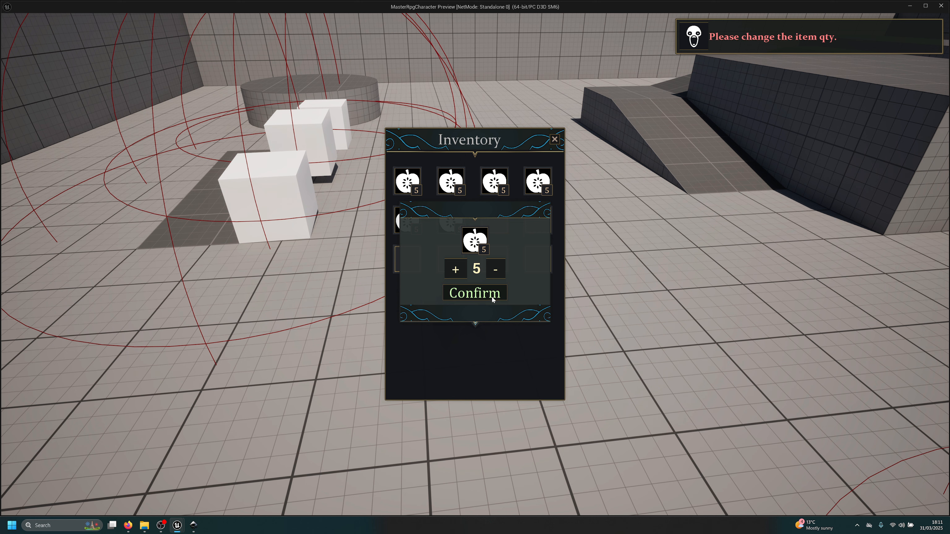
pyautogui.click(493, 299)
pyautogui.rightClick(452, 220)
pyautogui.click(477, 251)
pyautogui.click(482, 290)
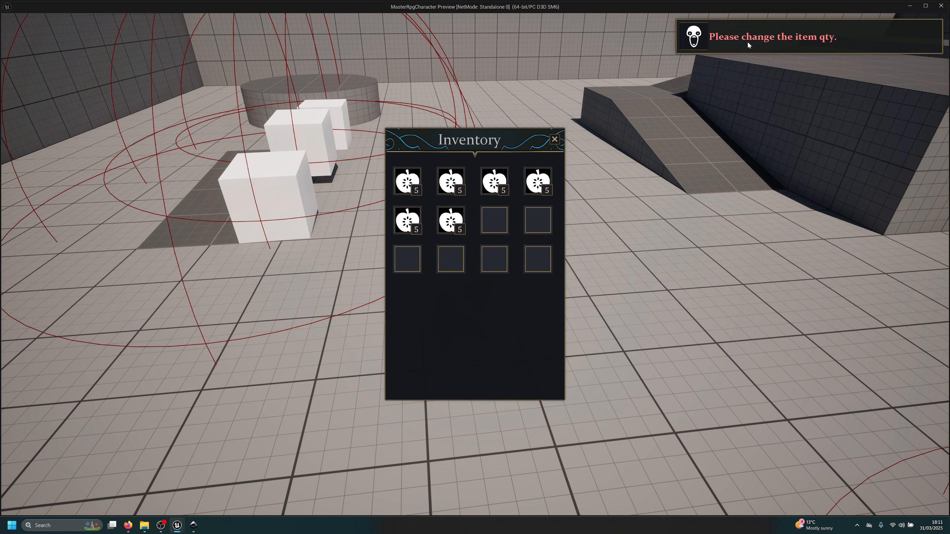
pyautogui.press('Escape')
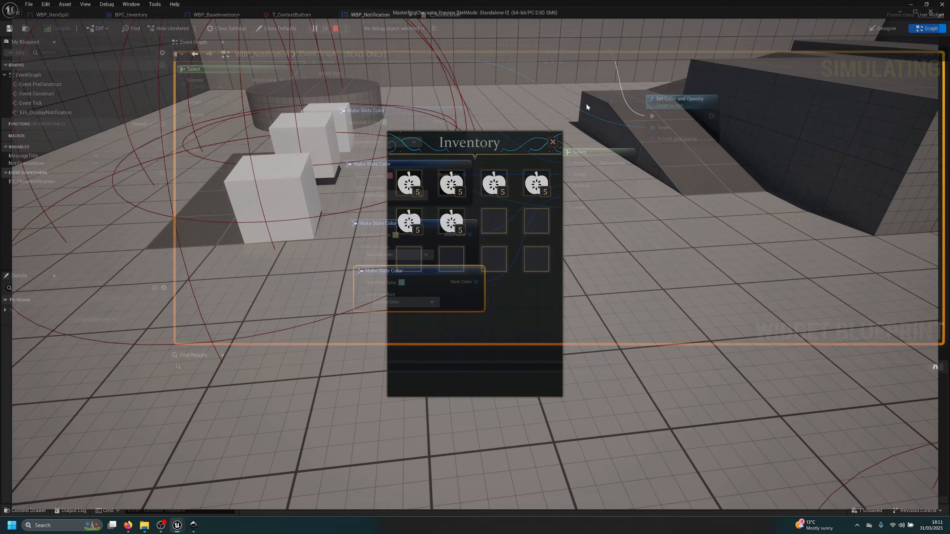
# Set the left padding of the MessageTitle text in WBP_Notification to 10
pyautogui.click(370, 14)
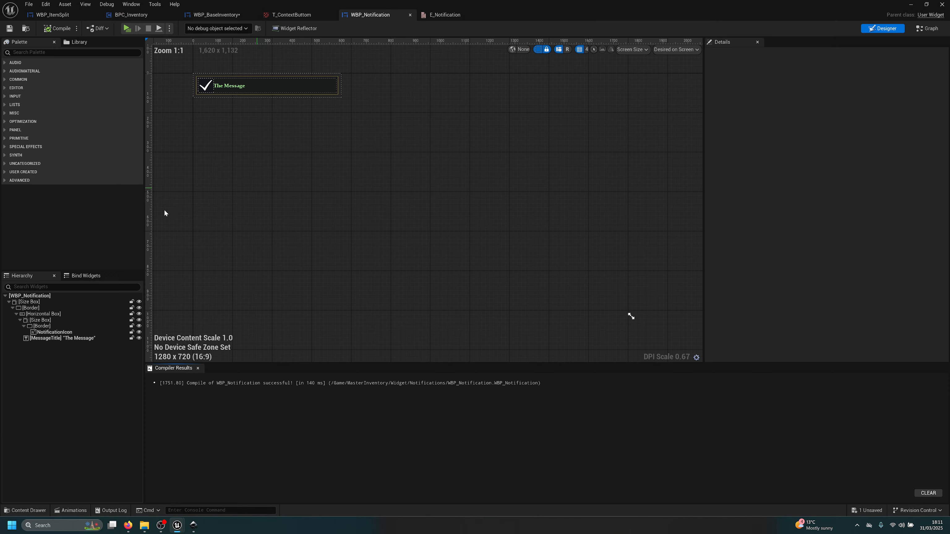
pyautogui.scroll(5, 371, 203)
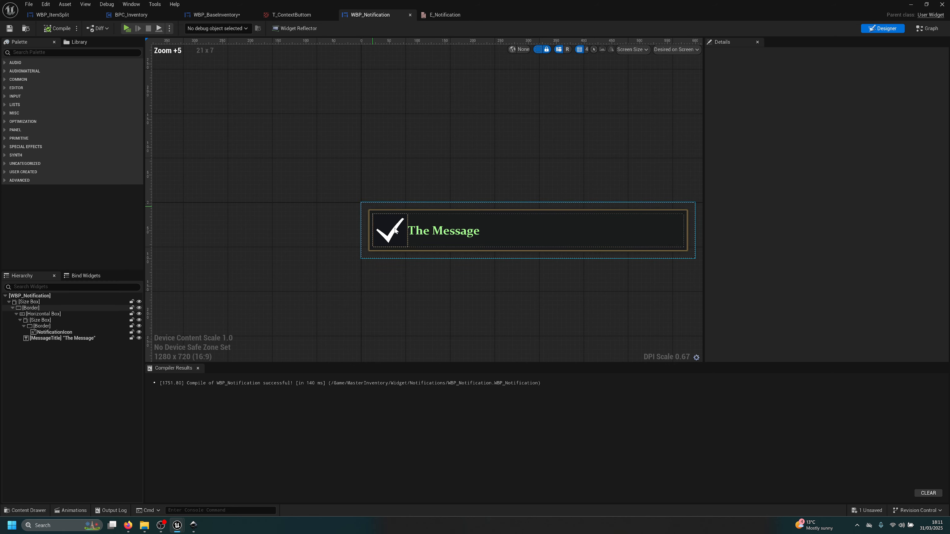
pyautogui.click(413, 235)
pyautogui.click(708, 100)
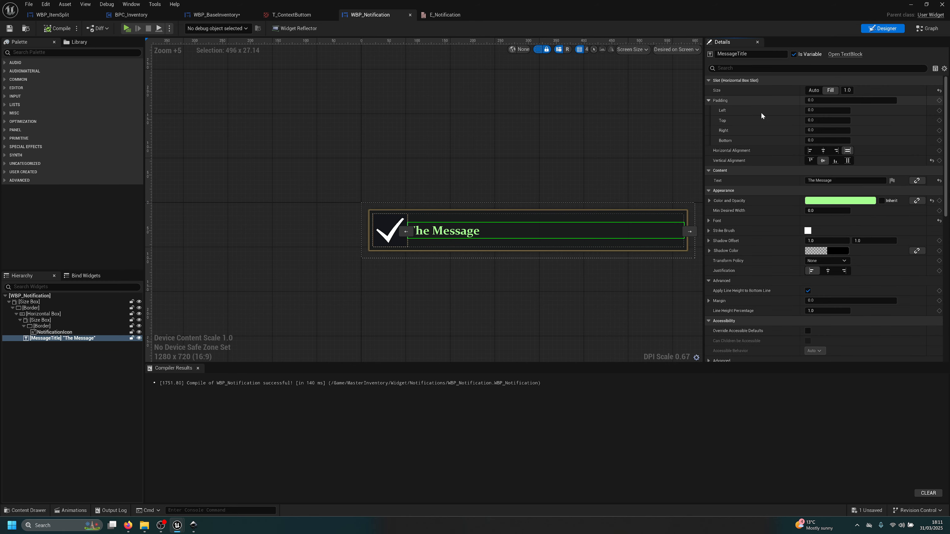
pyautogui.click(823, 110)
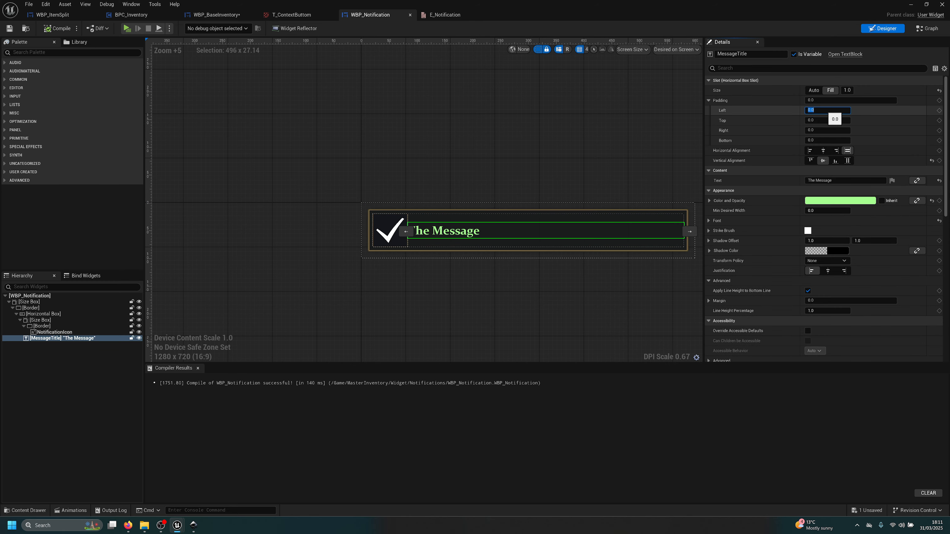
pyautogui.write('10')
pyautogui.press('Return')
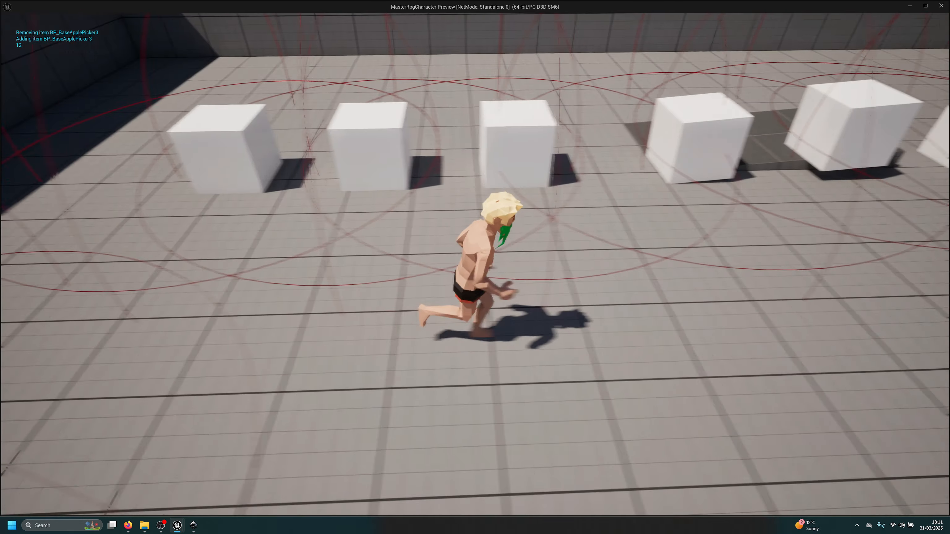
# Check the notification's text spacing in the game preview by confirming an apple stack split with its quantity unchanged
pyautogui.press('i')
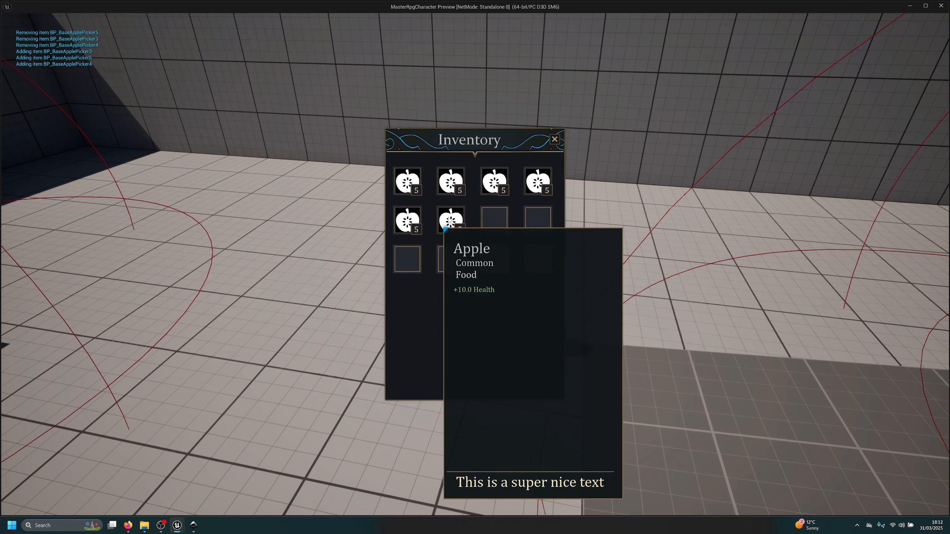
pyautogui.rightClick(450, 221)
pyautogui.click(476, 252)
pyautogui.click(485, 290)
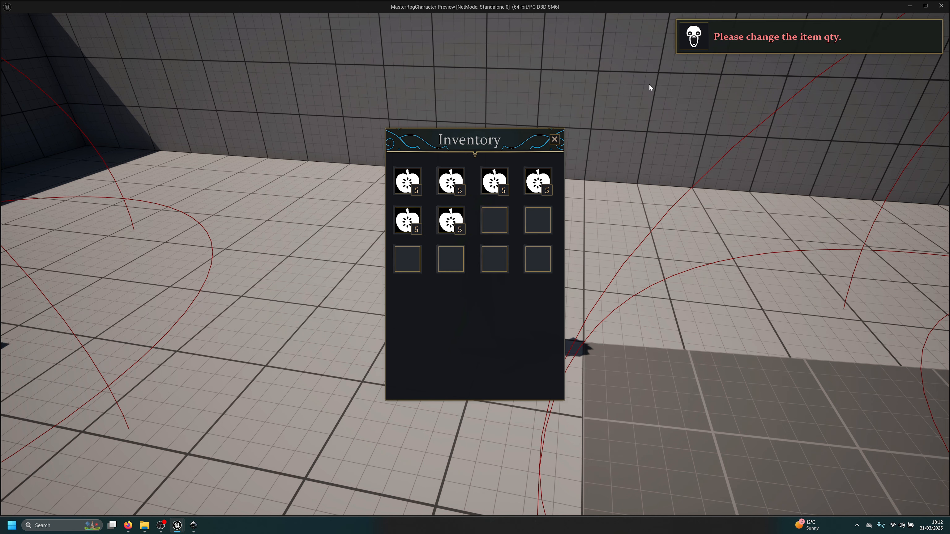
pyautogui.moveTo(607, 149); pyautogui.dragTo(710, 169)
pyautogui.press('Escape')
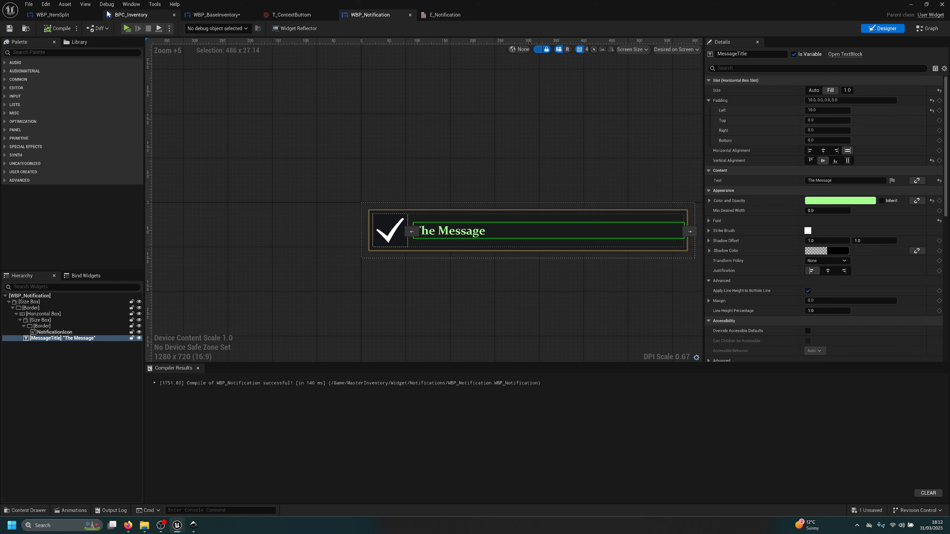
# Save the WBP_BaseInventory changes and open the Inventory Items graph of BPC_Inventory
pyautogui.click(119, 18)
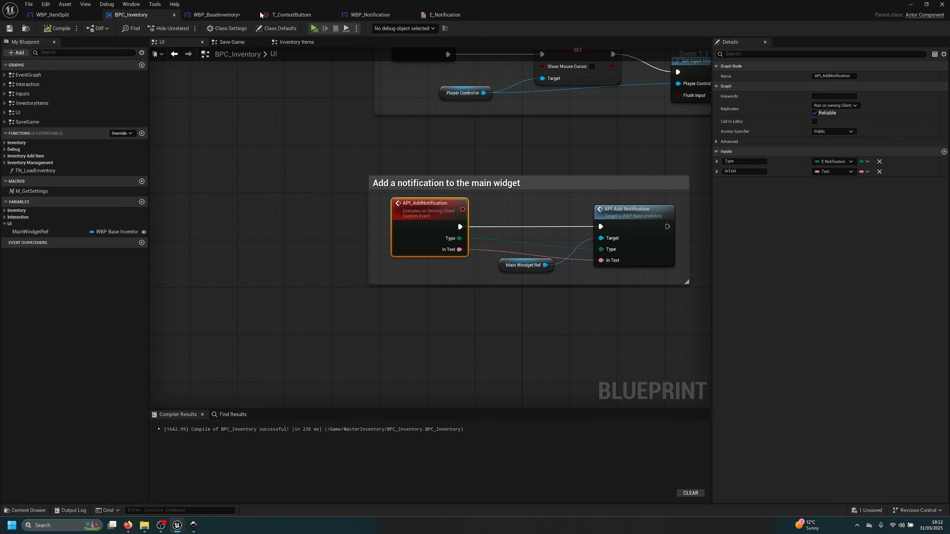
pyautogui.click(239, 15)
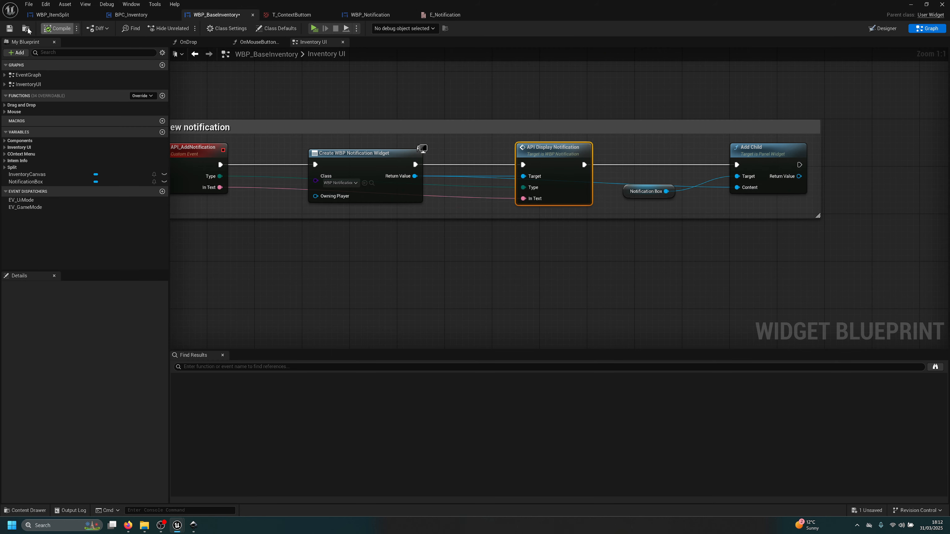
pyautogui.click(120, 14)
pyautogui.click(295, 42)
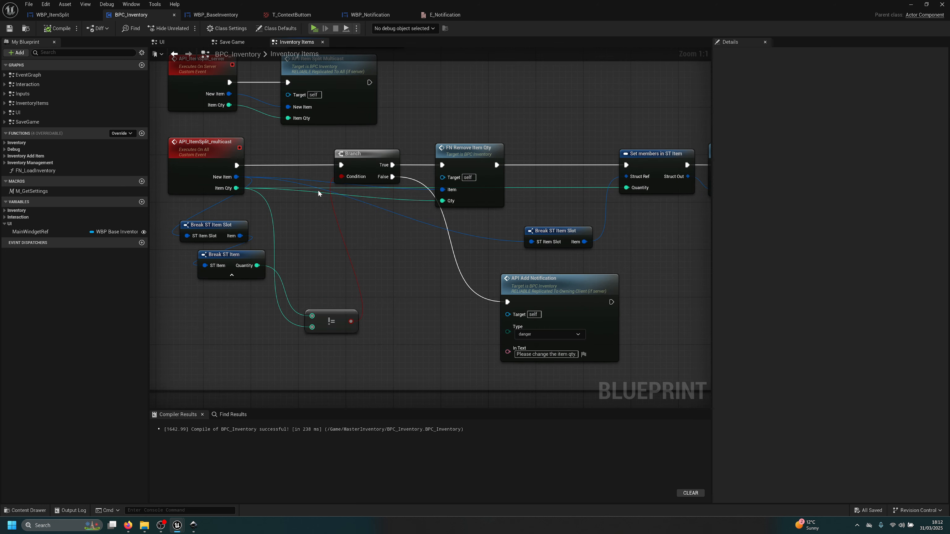
# Tidy the API_ItemSplit_multicast logic by repositioning the API Add Notification, not-equal, Branch and FN Remove Item Qty nodes, and save BPC_Inventory
pyautogui.moveTo(577, 289); pyautogui.dragTo(537, 280)
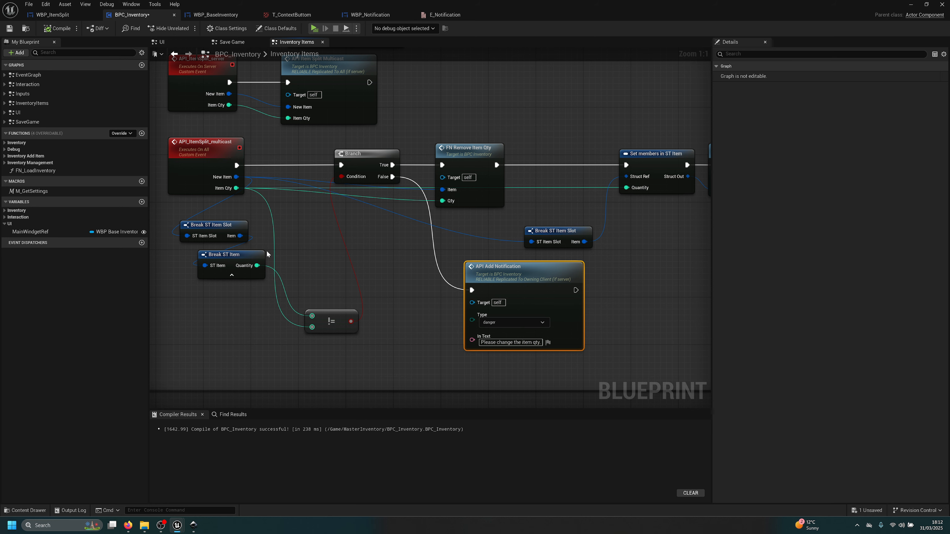
pyautogui.moveTo(332, 320); pyautogui.dragTo(337, 224)
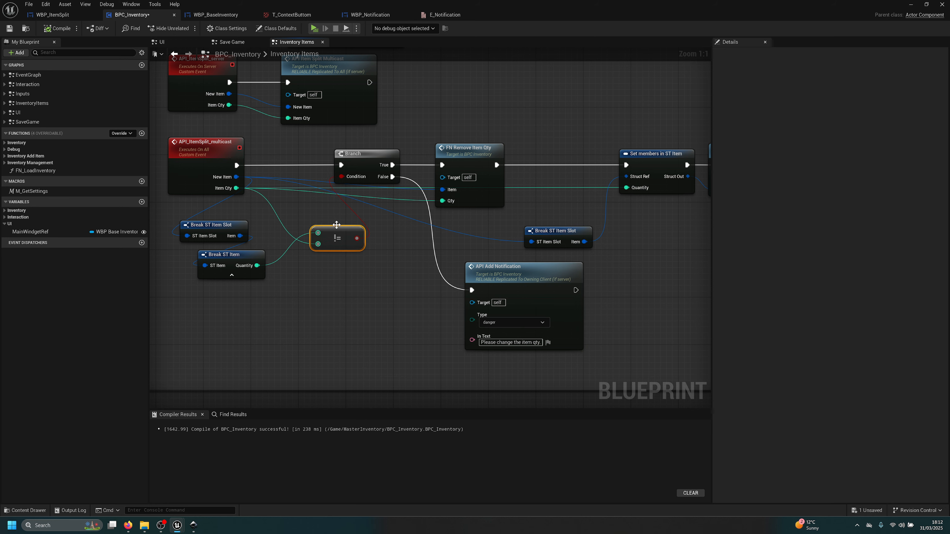
pyautogui.click(468, 157)
pyautogui.keyDown('shift'); pyautogui.click(370, 161); pyautogui.keyUp('shift')
pyautogui.moveTo(370, 162); pyautogui.dragTo(394, 162)
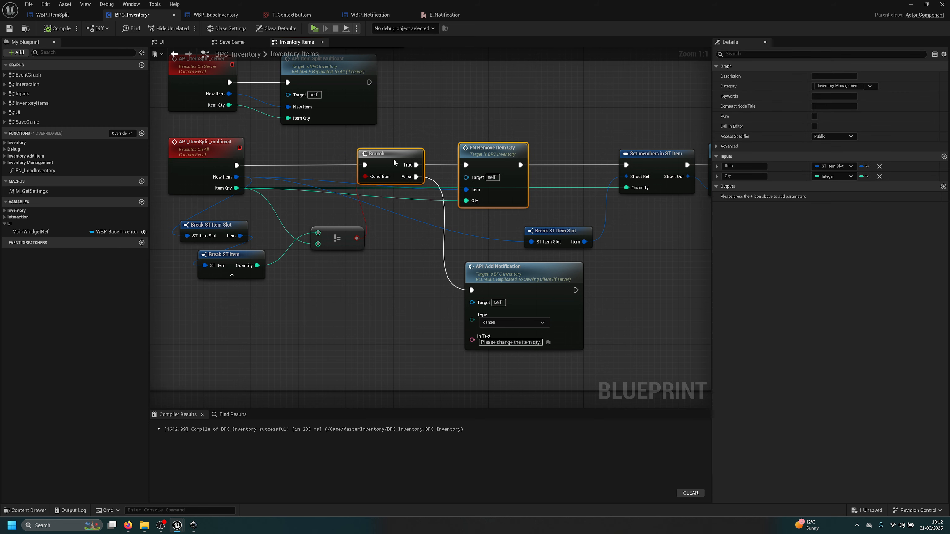
pyautogui.click(9, 28)
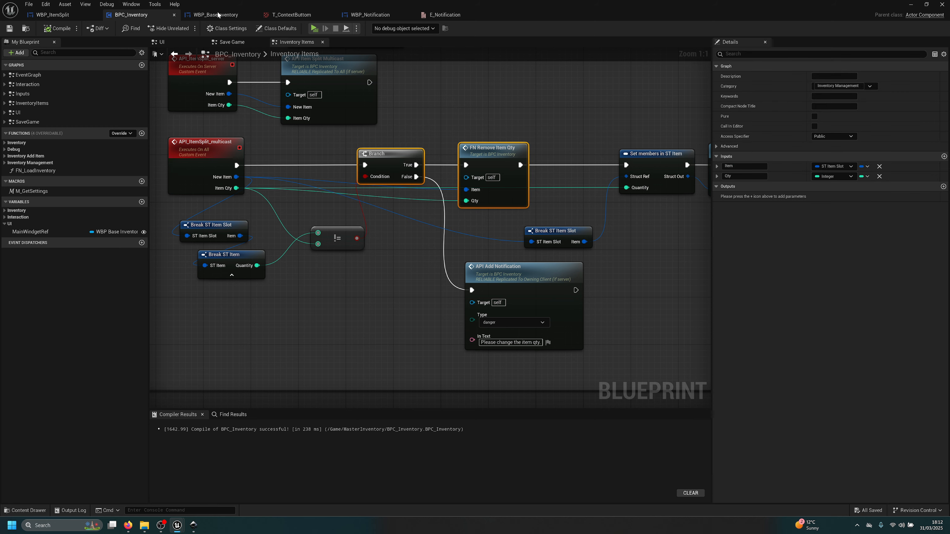
# Return to the WBP_Notification layout and clear the widget selection
pyautogui.click(361, 16)
pyautogui.click(410, 252)
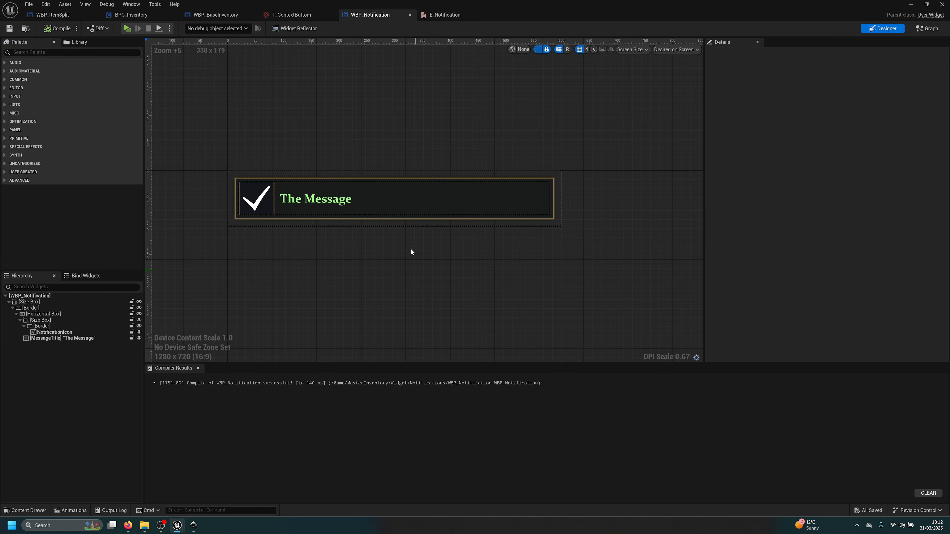